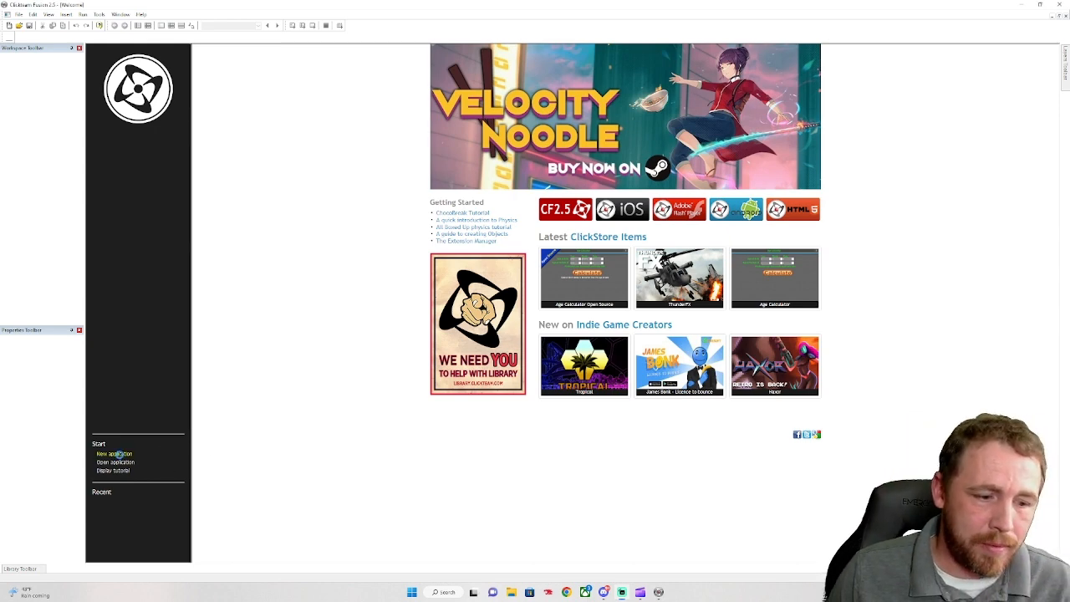
Create a new application and open Frame 1 in the frame editor
{"action": "left_click", "coordinate": [117, 454]}
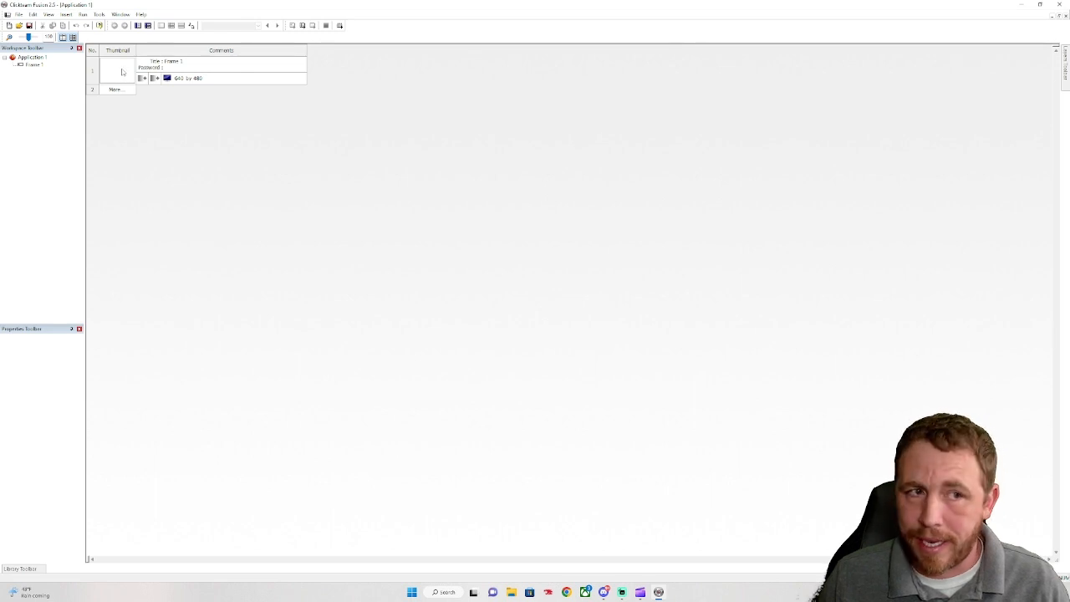
{"action": "double_click", "coordinate": [122, 72]}
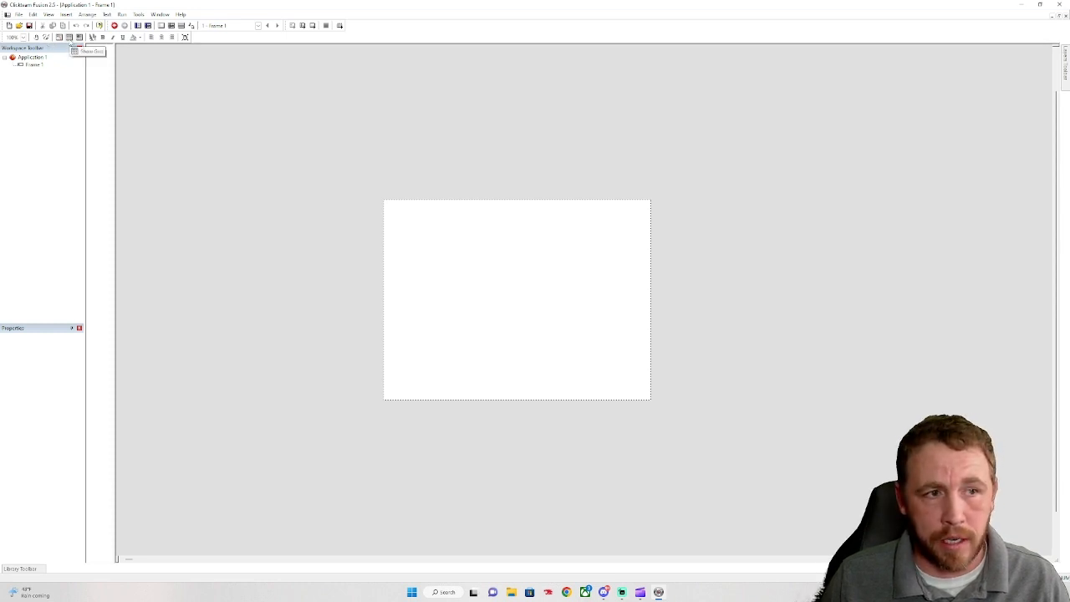
Toggle the grid display on and back off in the frame editor
{"action": "left_click", "coordinate": [69, 37]}
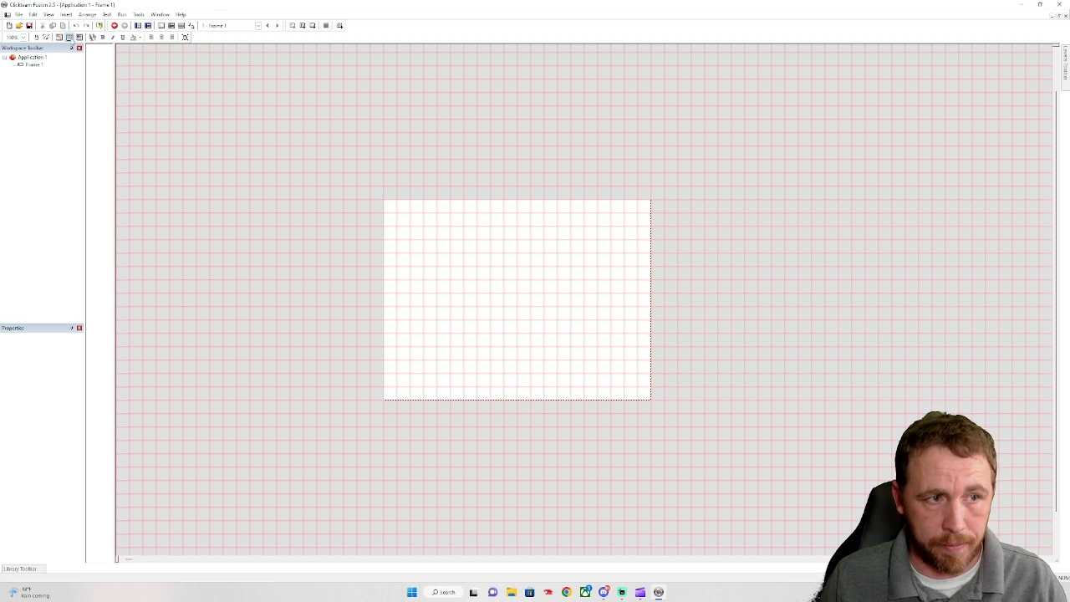
{"action": "left_click", "coordinate": [69, 37]}
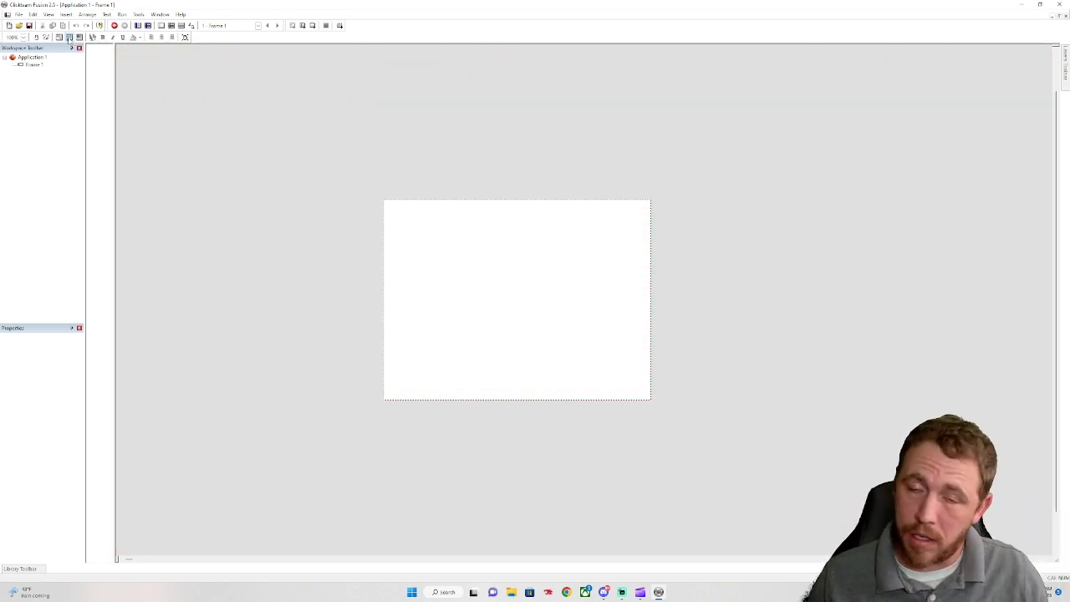
Set the size of Frame 1 to 1920 x 1080
{"action": "left_click", "coordinate": [35, 66]}
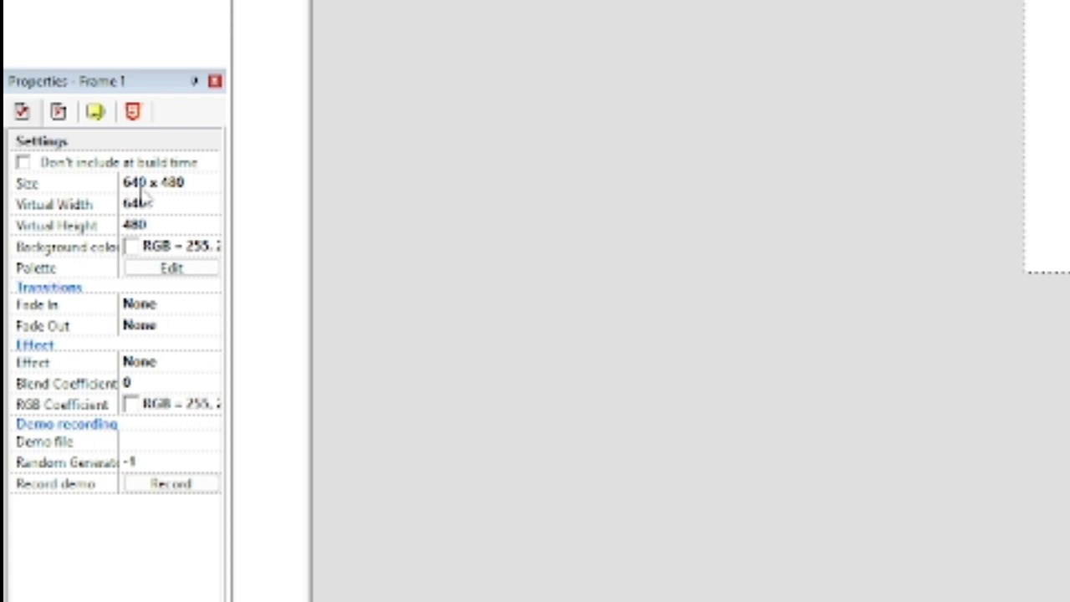
{"action": "left_click", "coordinate": [141, 187]}
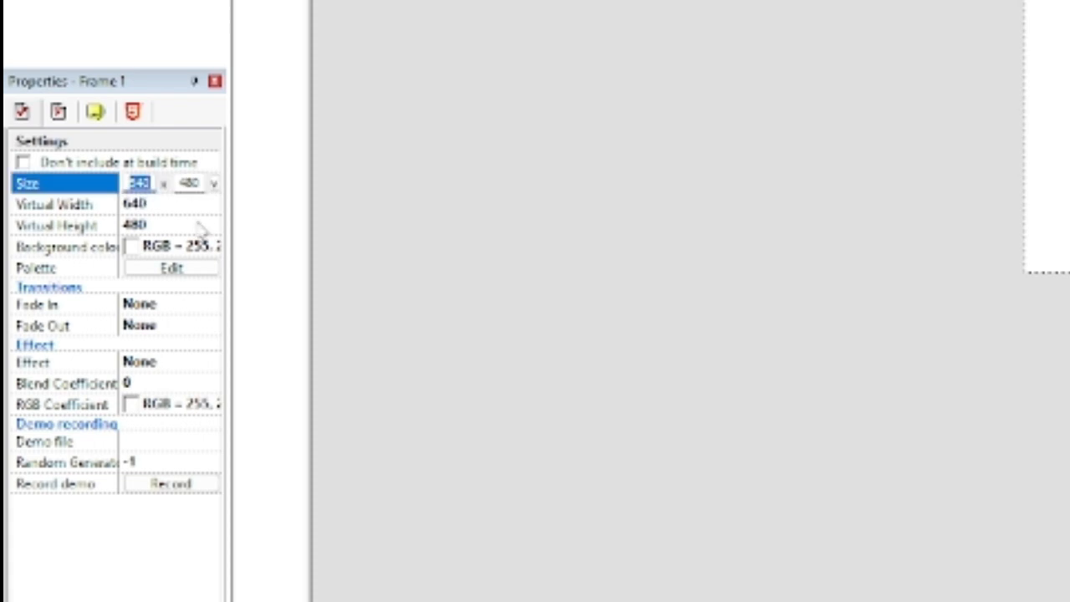
{"action": "type", "text": "320"}
{"action": "left_click", "coordinate": [188, 182]}
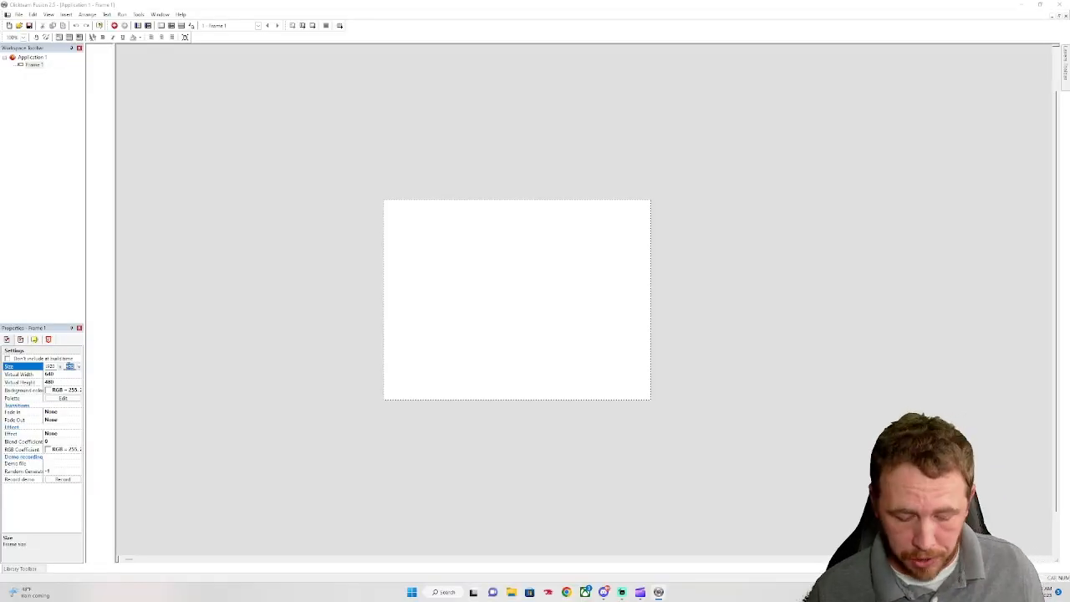
{"action": "type", "text": "10"}
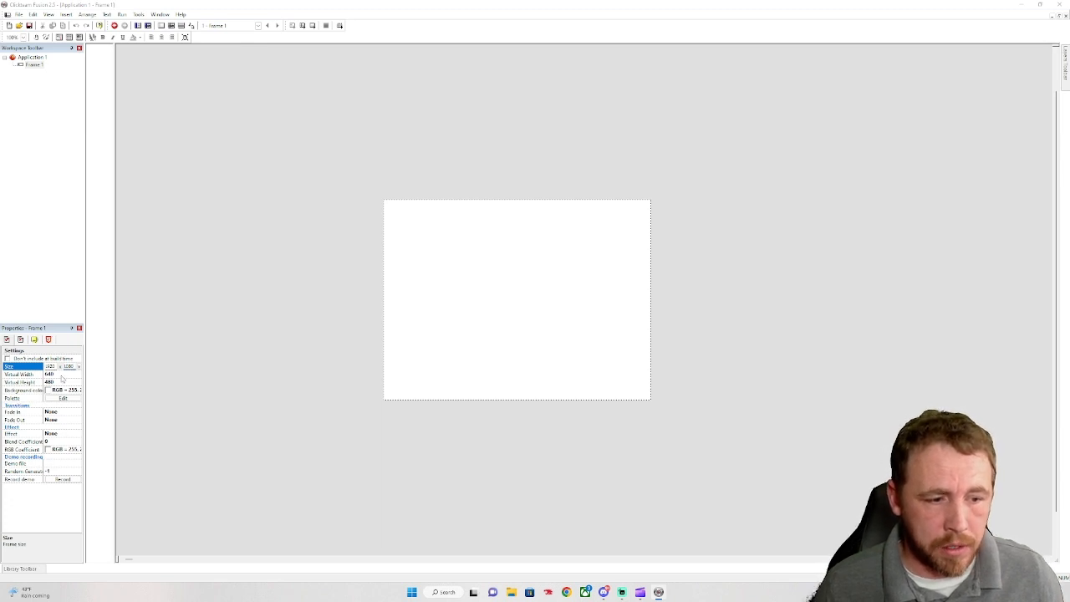
{"action": "left_click", "coordinate": [61, 375]}
Enable Resize to screen size at start in the runtime options of Frame 1
{"action": "scroll", "coordinate": [713, 270], "scroll_direction": "down", "scroll_amount": 2}
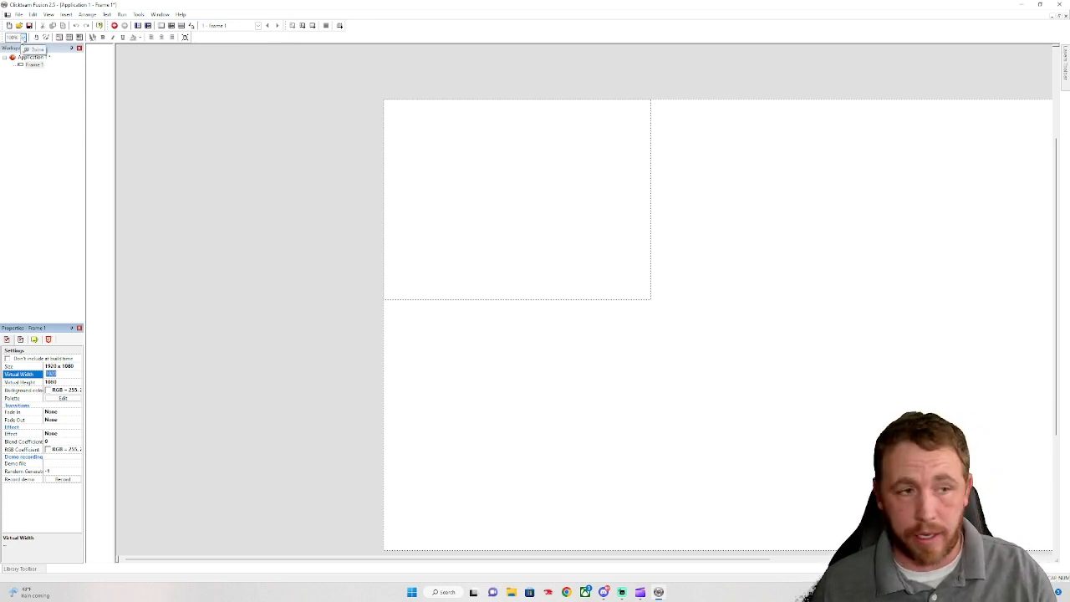
{"action": "left_click", "coordinate": [22, 38]}
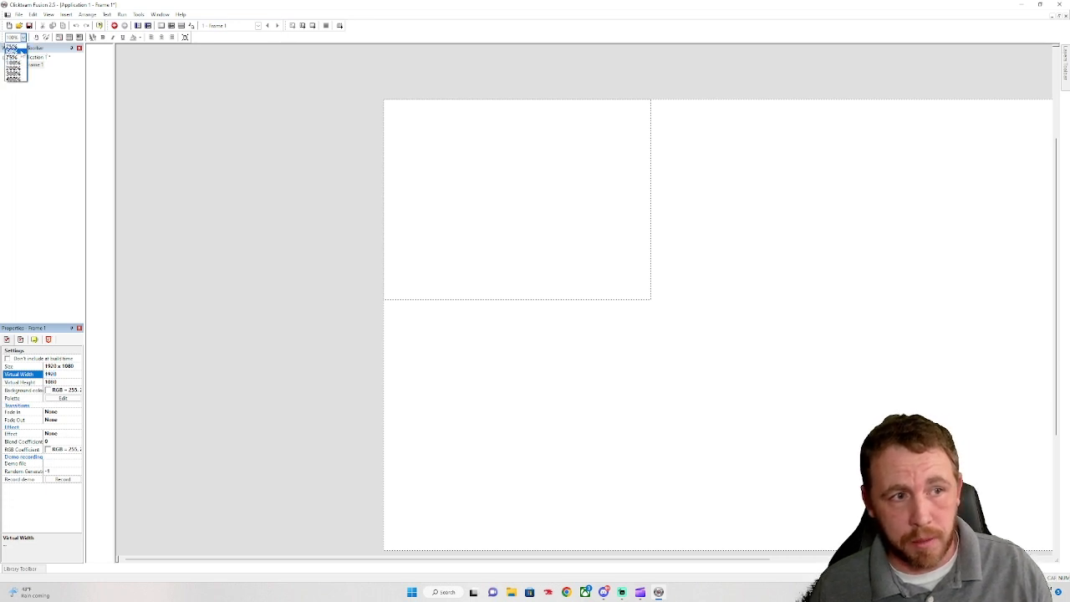
{"action": "left_click", "coordinate": [12, 56]}
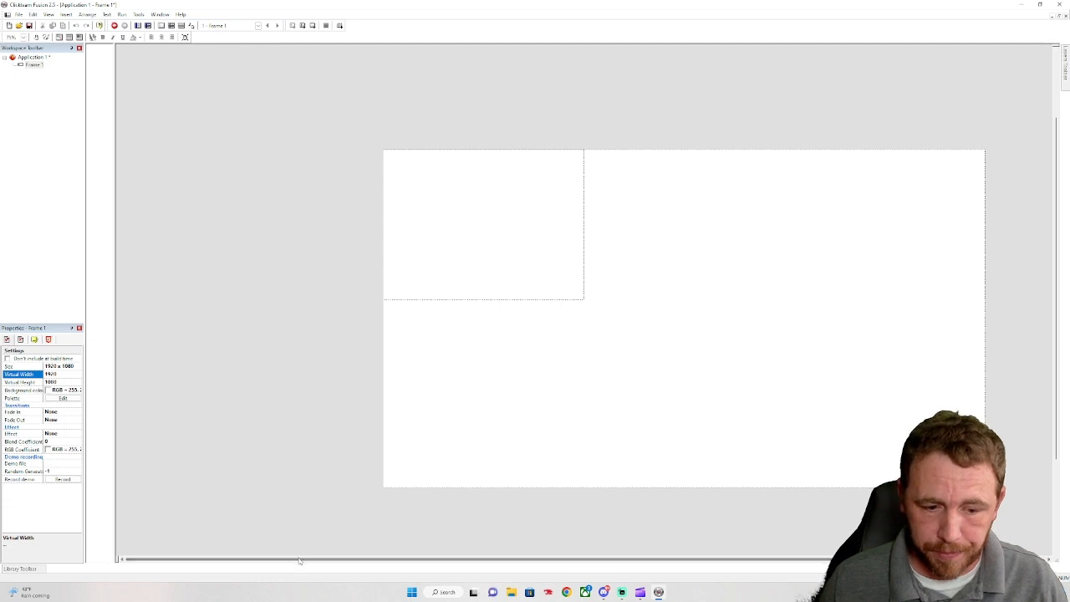
{"action": "left_click_drag", "start_coordinate": [301, 560], "coordinate": [406, 560]}
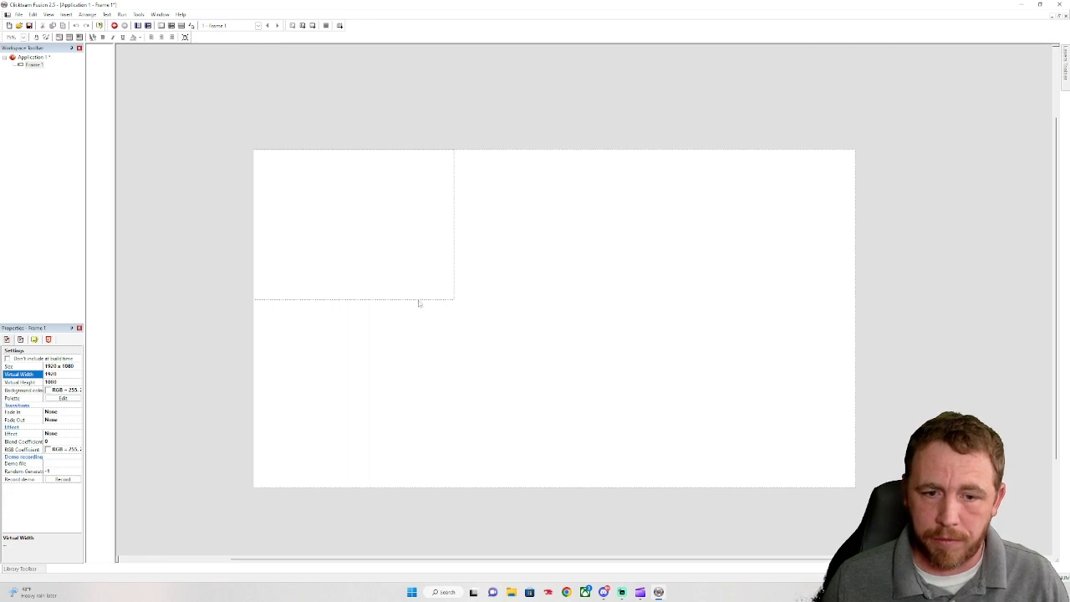
{"action": "left_click", "coordinate": [48, 340]}
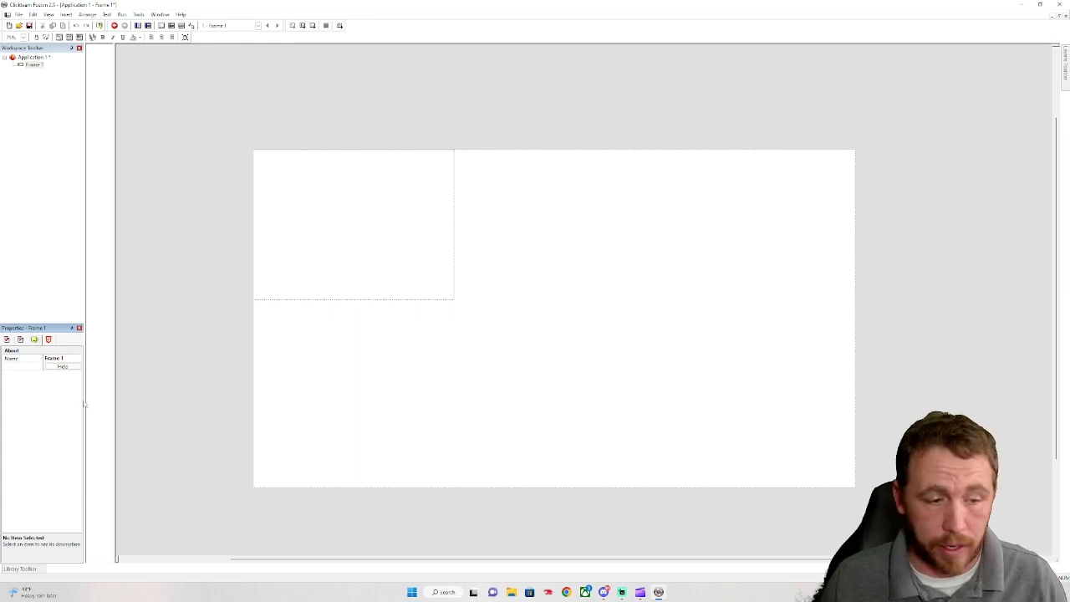
{"action": "left_click", "coordinate": [47, 339]}
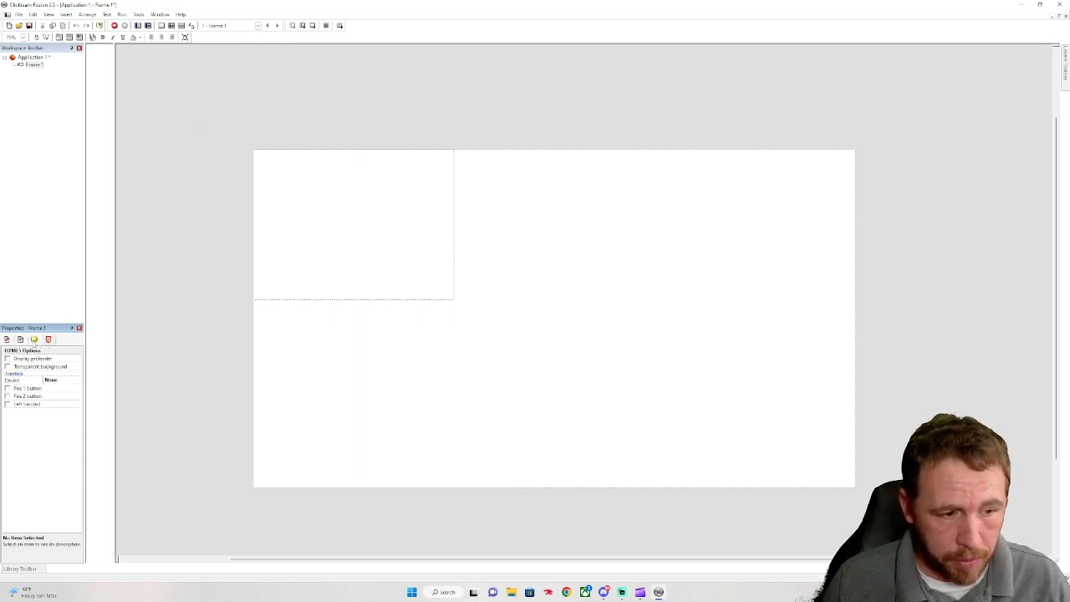
{"action": "left_click", "coordinate": [21, 339]}
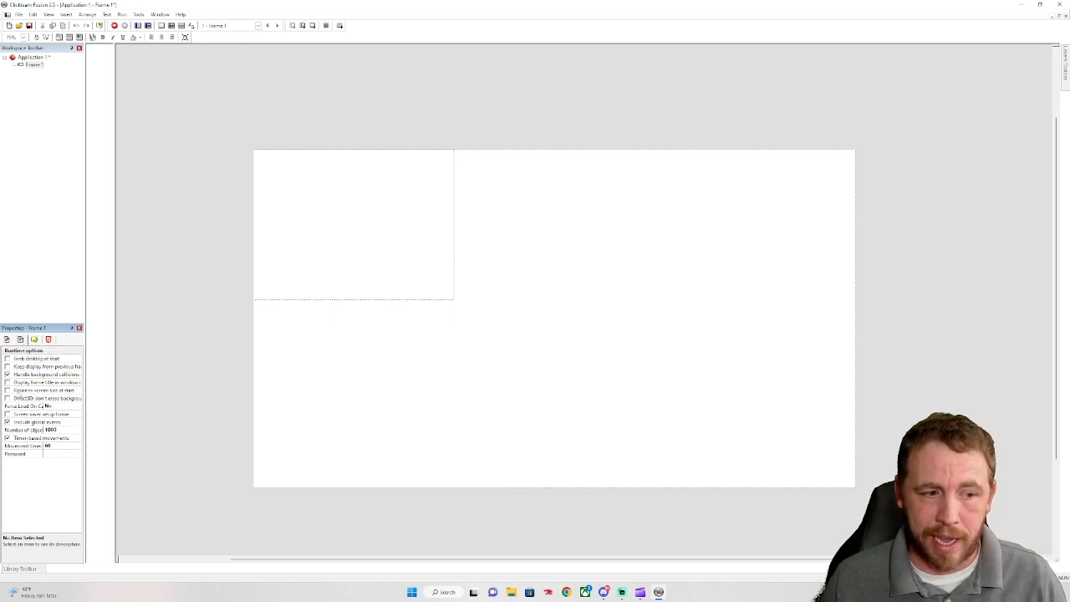
{"action": "left_click", "coordinate": [8, 391]}
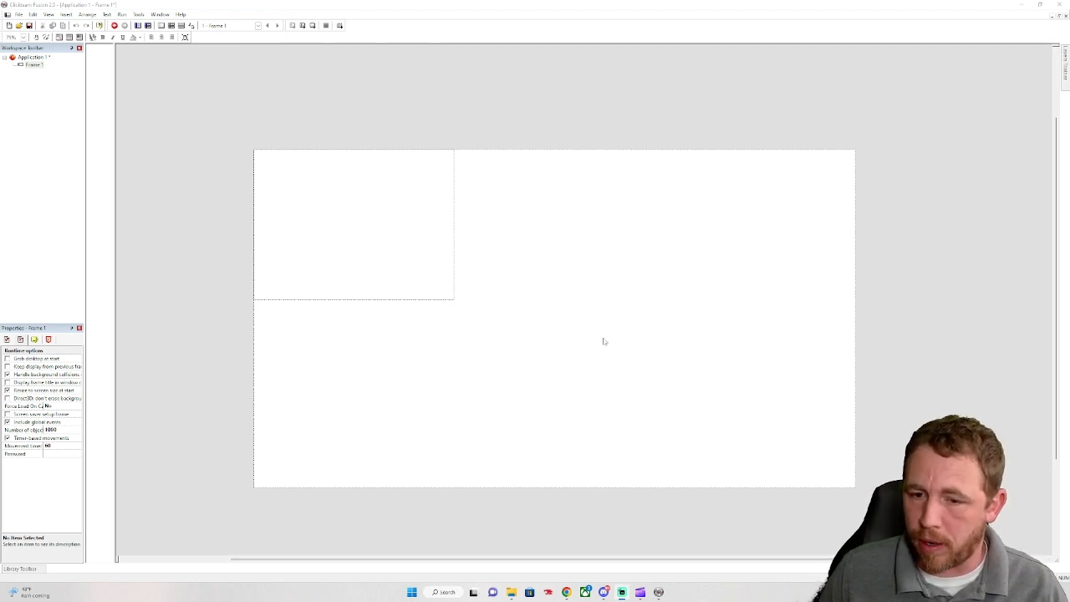
Insert a default Backdrop object near the middle of the frame
{"action": "right_click", "coordinate": [553, 318]}
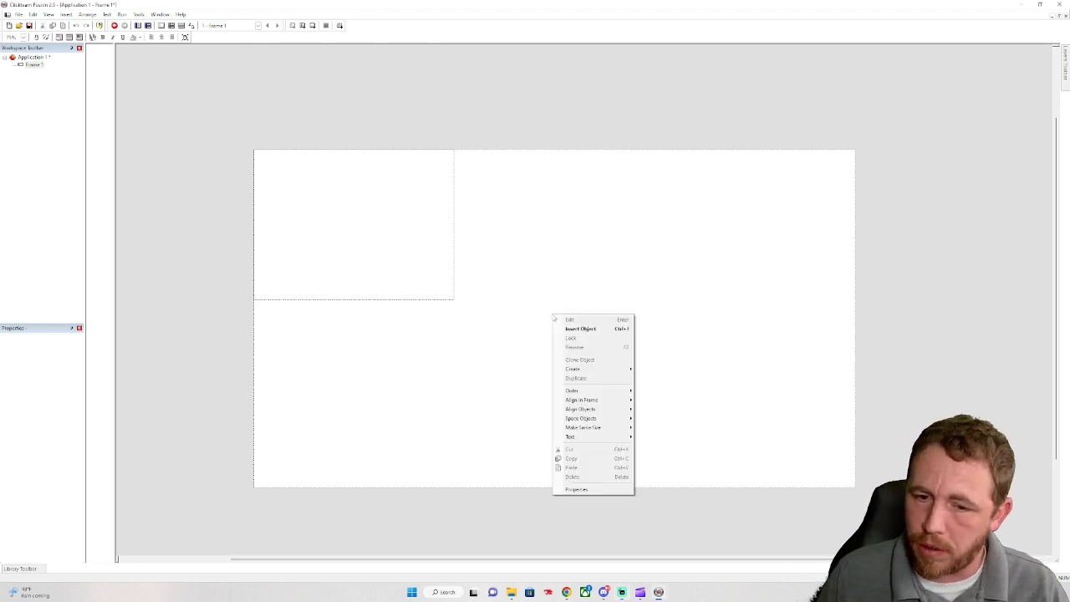
{"action": "left_click", "coordinate": [580, 328]}
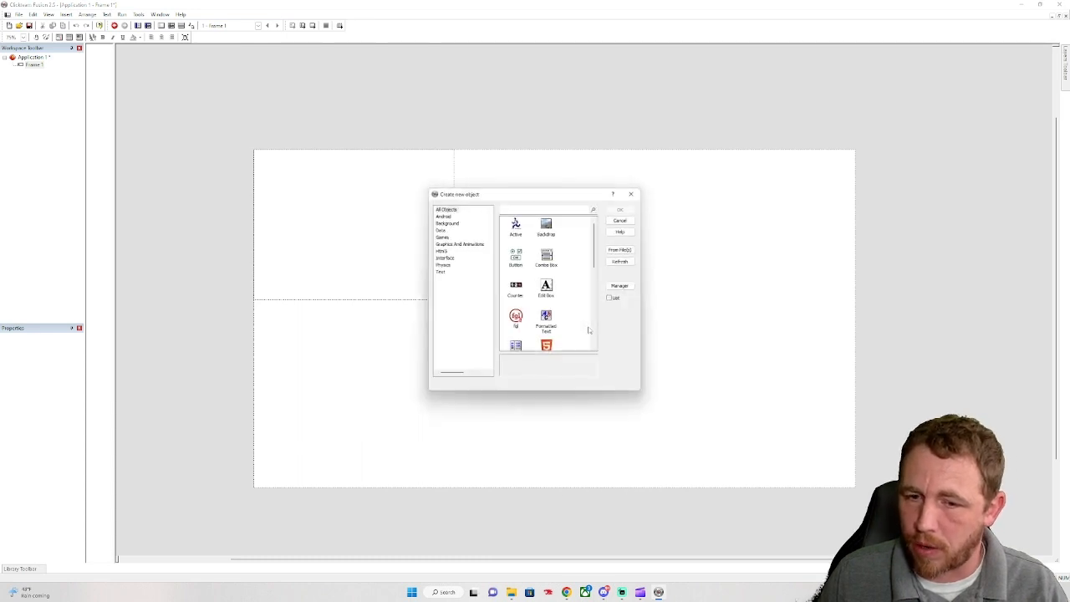
{"action": "left_click", "coordinate": [548, 224]}
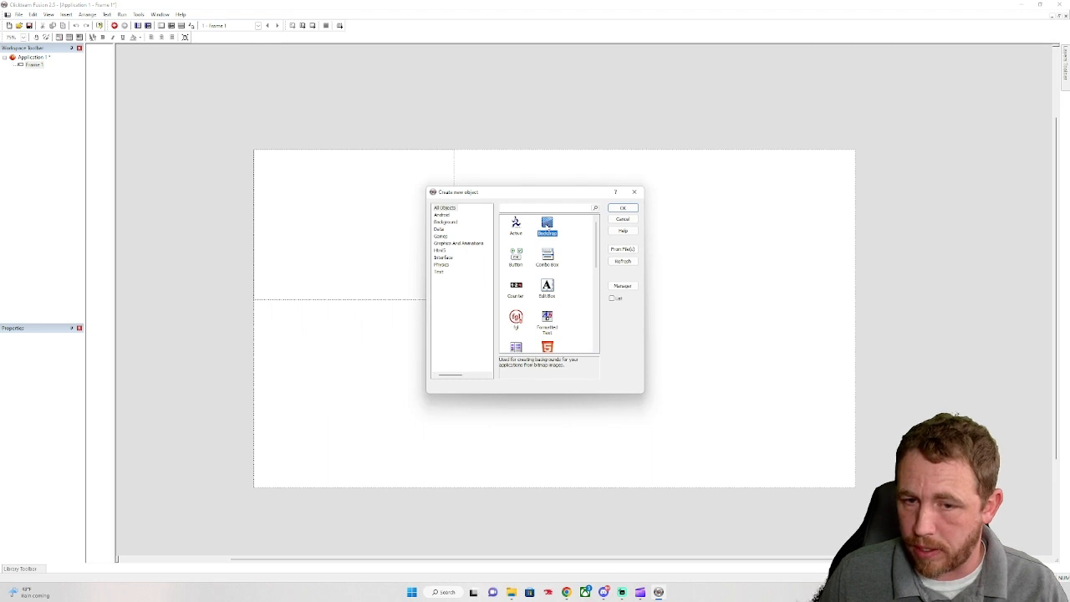
{"action": "double_click", "coordinate": [547, 224]}
{"action": "left_click", "coordinate": [520, 284]}
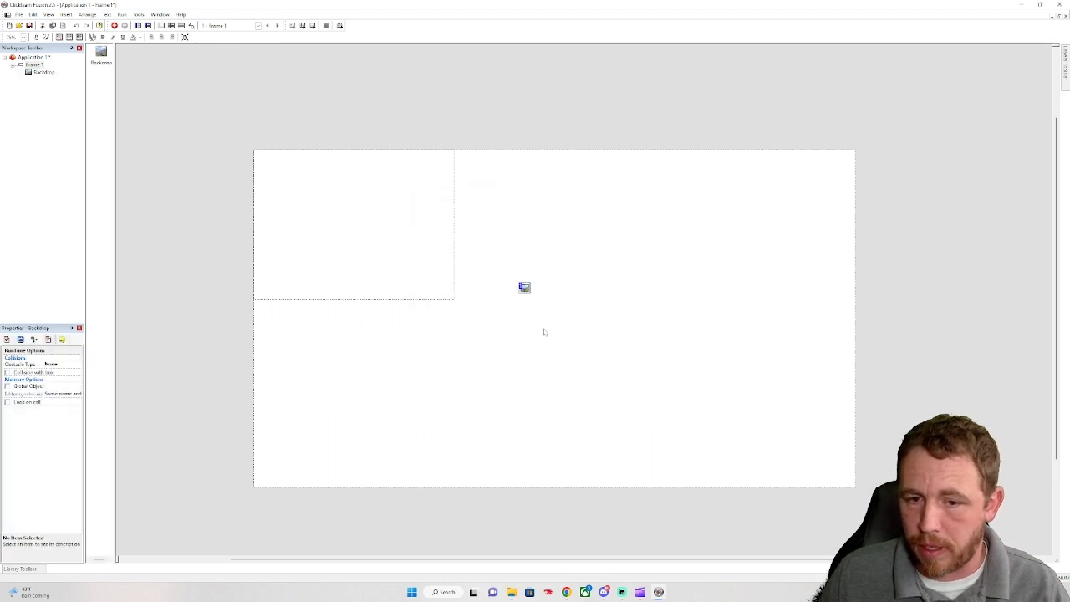
Inspect the backdrop's image in the picture editor, close the editor without changes, and delete the backdrop from the frame
{"action": "double_click", "coordinate": [524, 287]}
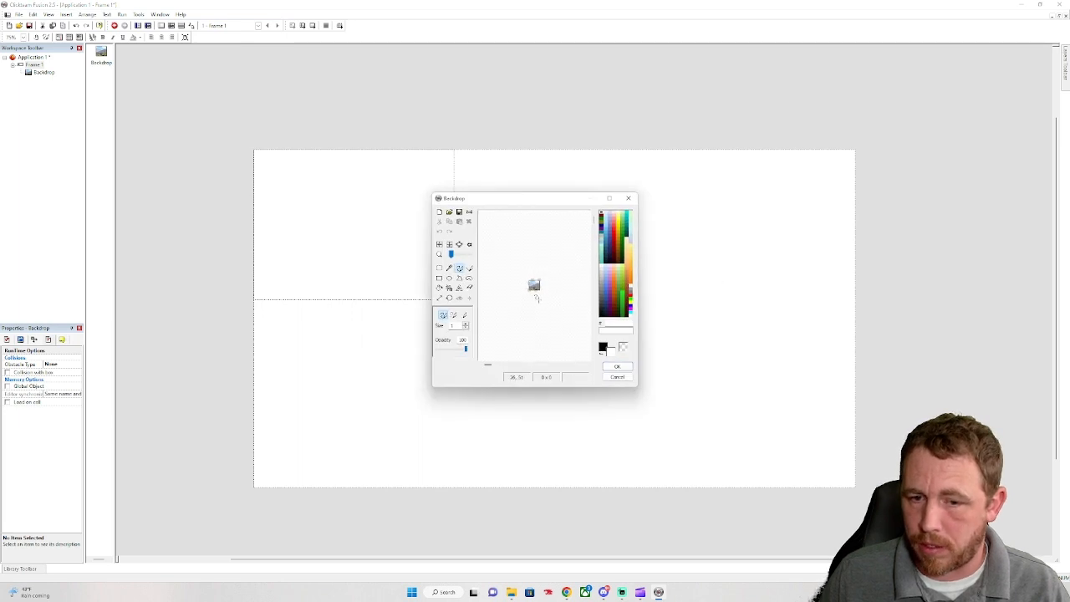
{"action": "left_click", "coordinate": [609, 199]}
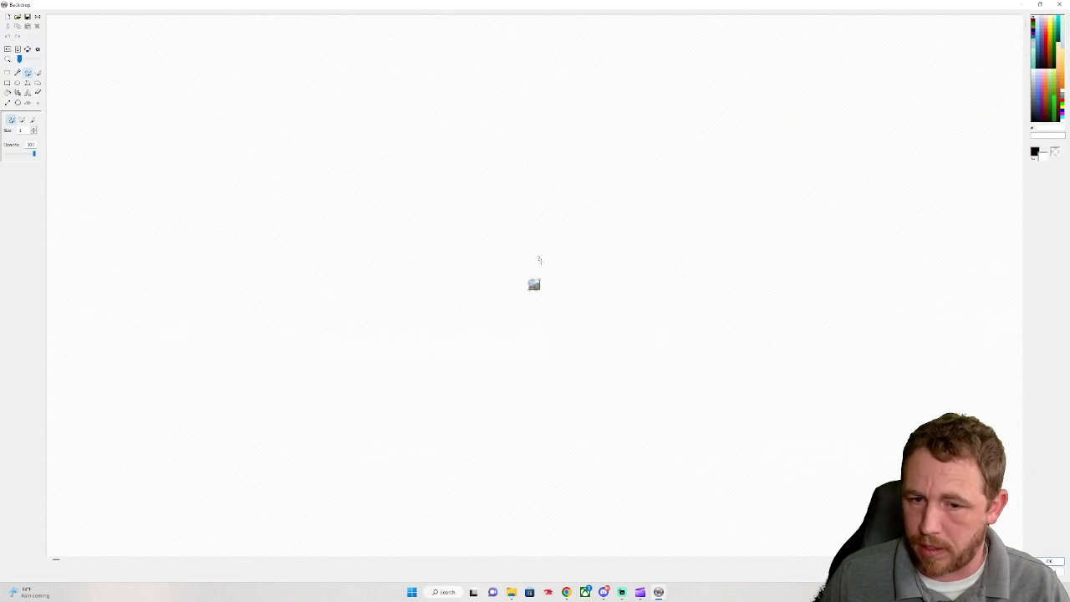
{"action": "scroll", "coordinate": [539, 267], "scroll_direction": "up", "scroll_amount": 3}
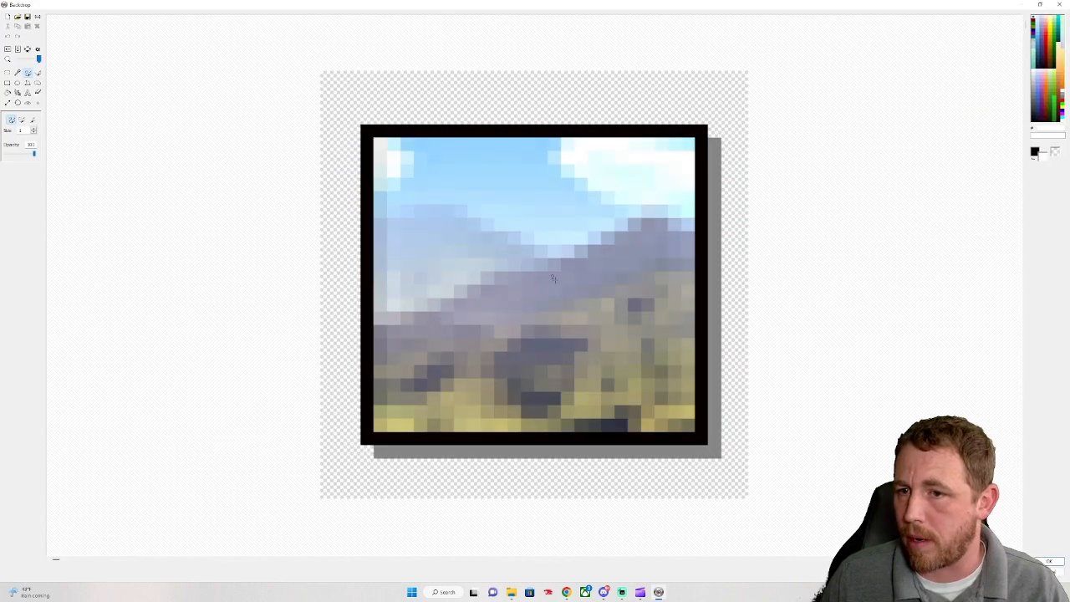
{"action": "scroll", "coordinate": [554, 279], "scroll_direction": "down", "scroll_amount": 3}
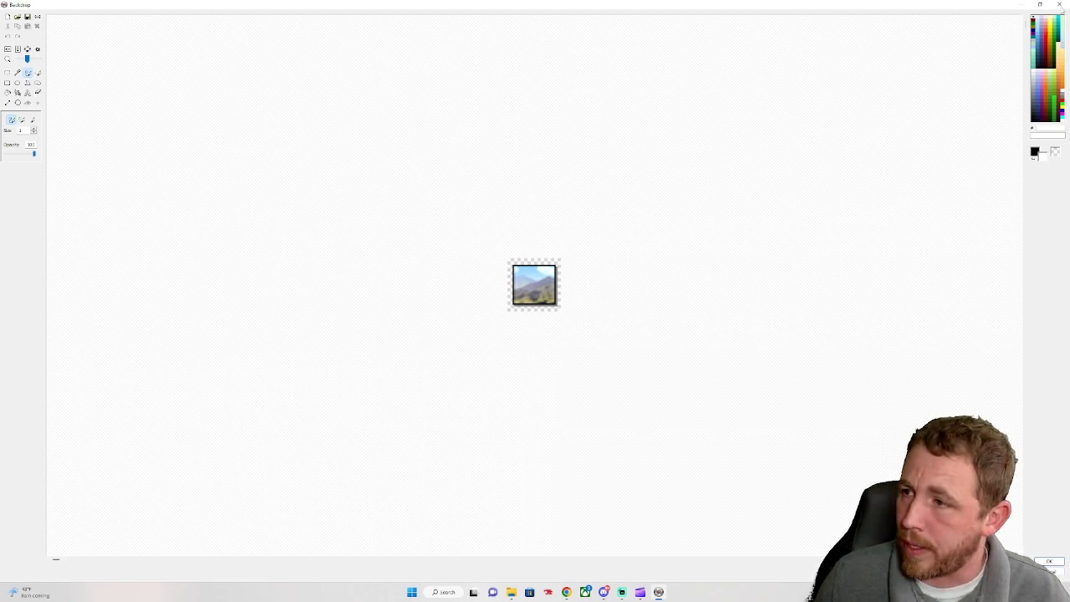
{"action": "left_click", "coordinate": [1059, 5]}
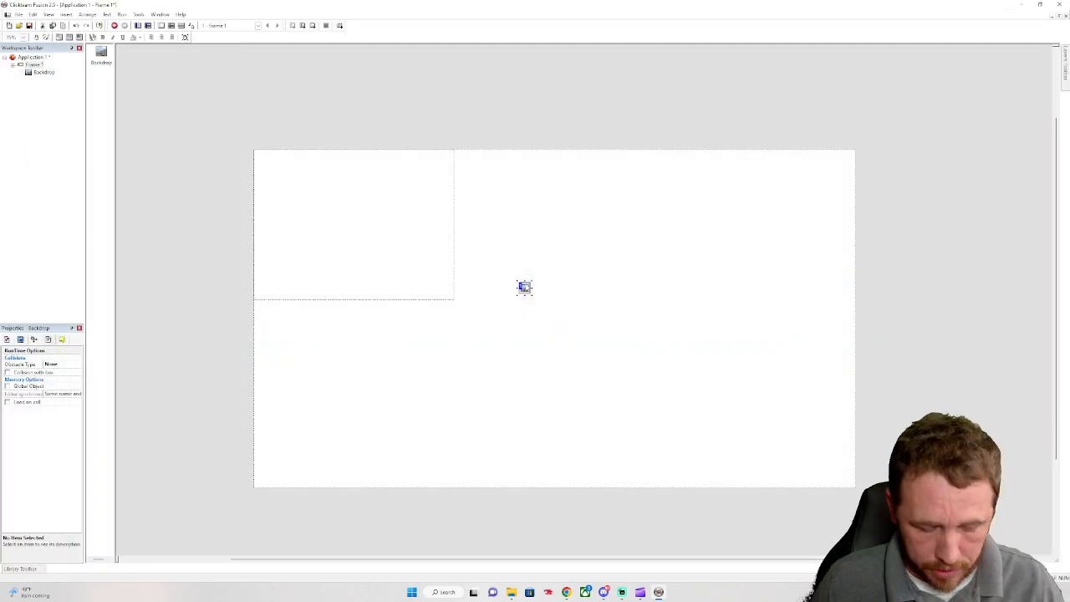
{"action": "key", "text": "Delete"}
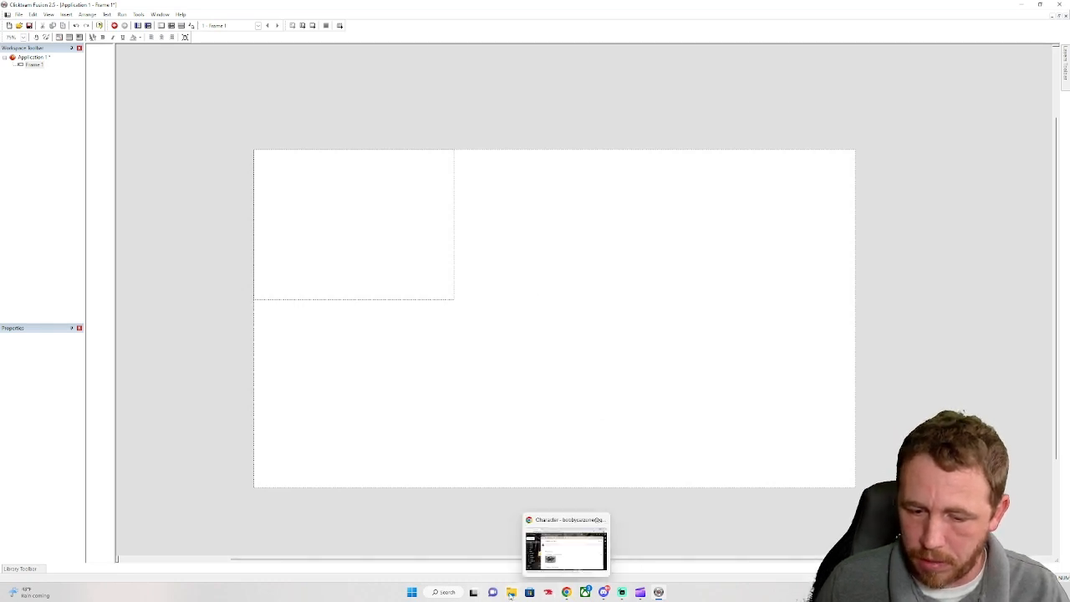
Add the pirate title screen image from the Game folder on the desktop to the frame as a Backdrop object
{"action": "left_click", "coordinate": [511, 592]}
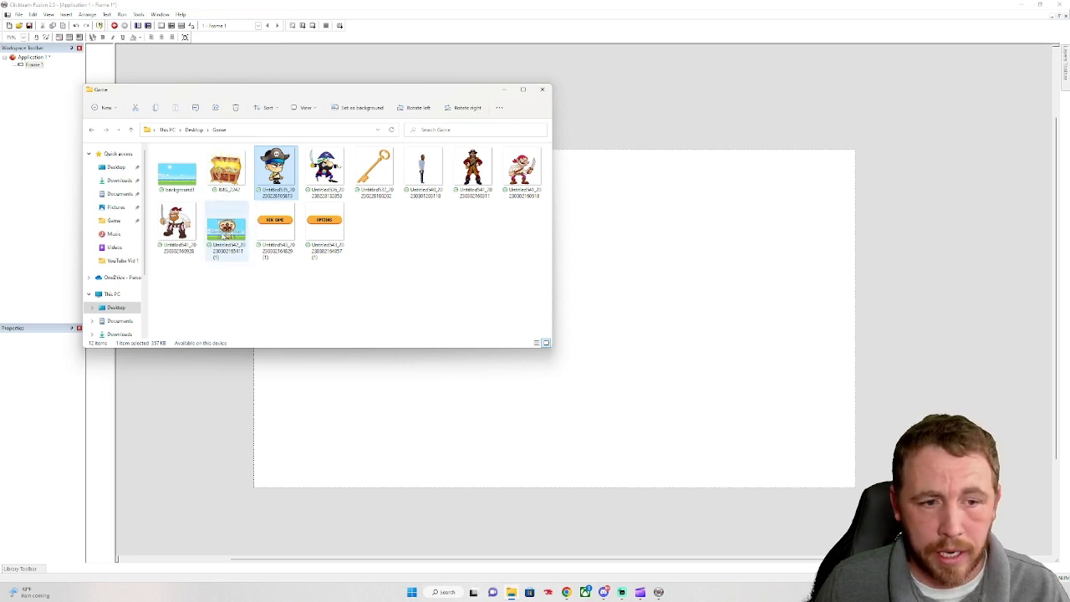
{"action": "left_click_drag", "start_coordinate": [224, 237], "coordinate": [621, 330]}
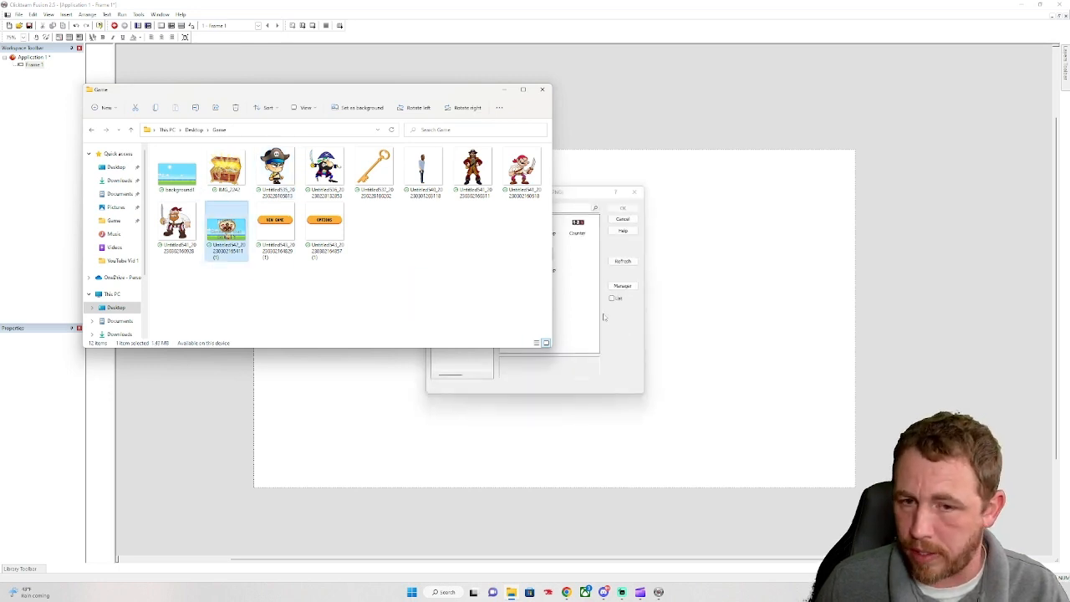
{"action": "left_click", "coordinate": [505, 90]}
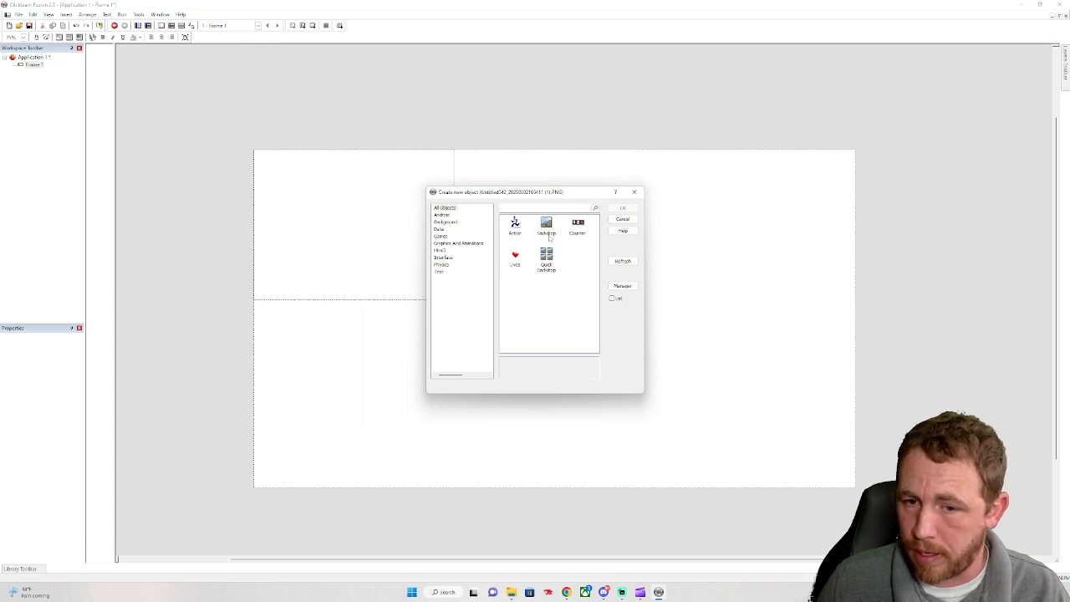
{"action": "double_click", "coordinate": [547, 227]}
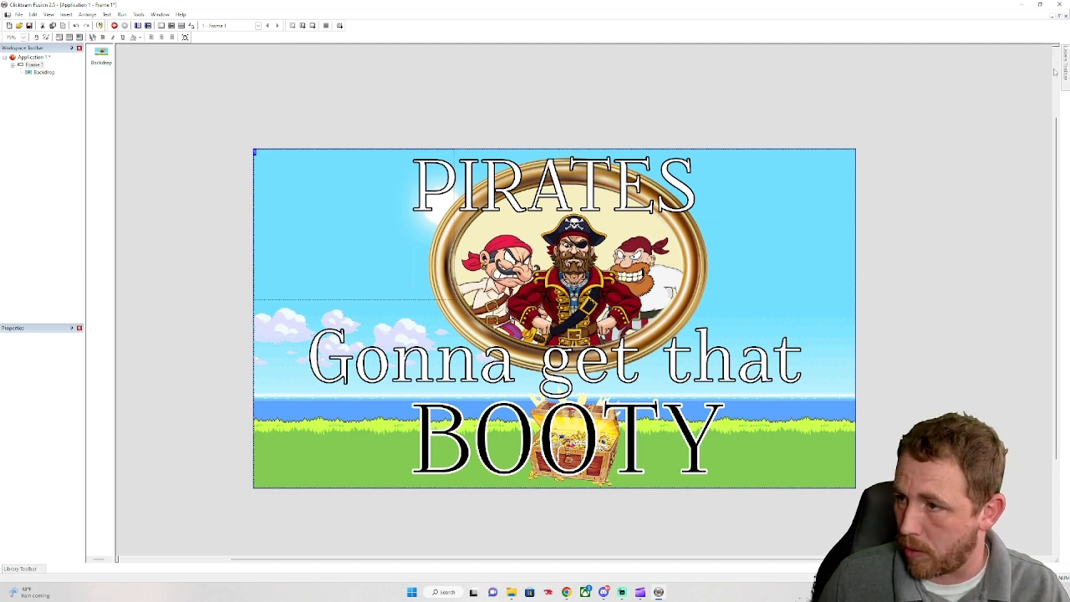
Add a new layer above the title backdrop's layer, lock the backdrop's layer, and make the new layer active
{"action": "mouse_move", "coordinate": [1066, 72]}
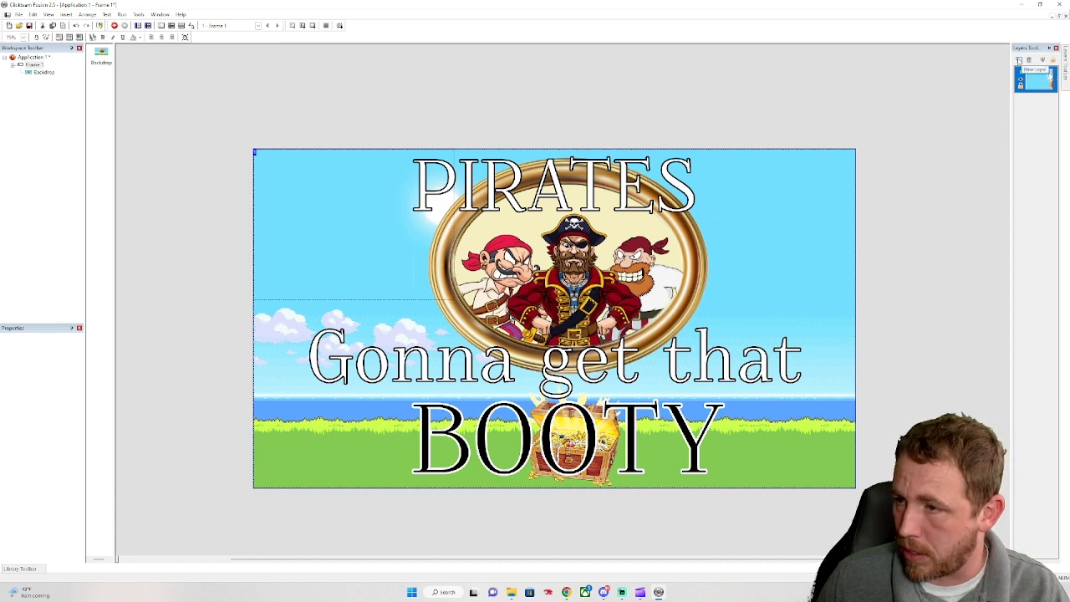
{"action": "left_click", "coordinate": [1019, 60]}
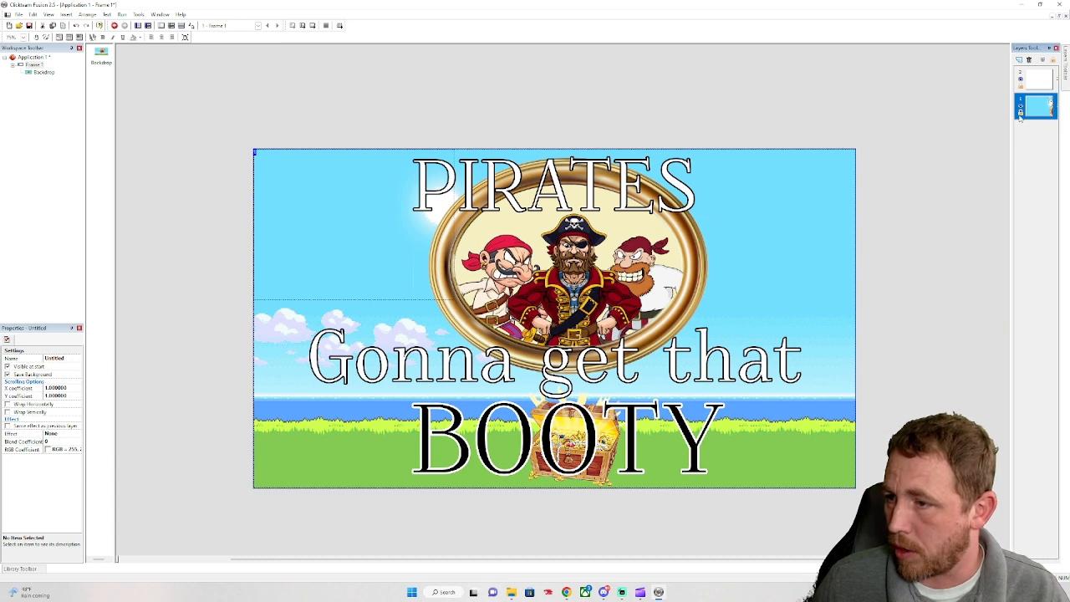
{"action": "left_click", "coordinate": [1020, 114]}
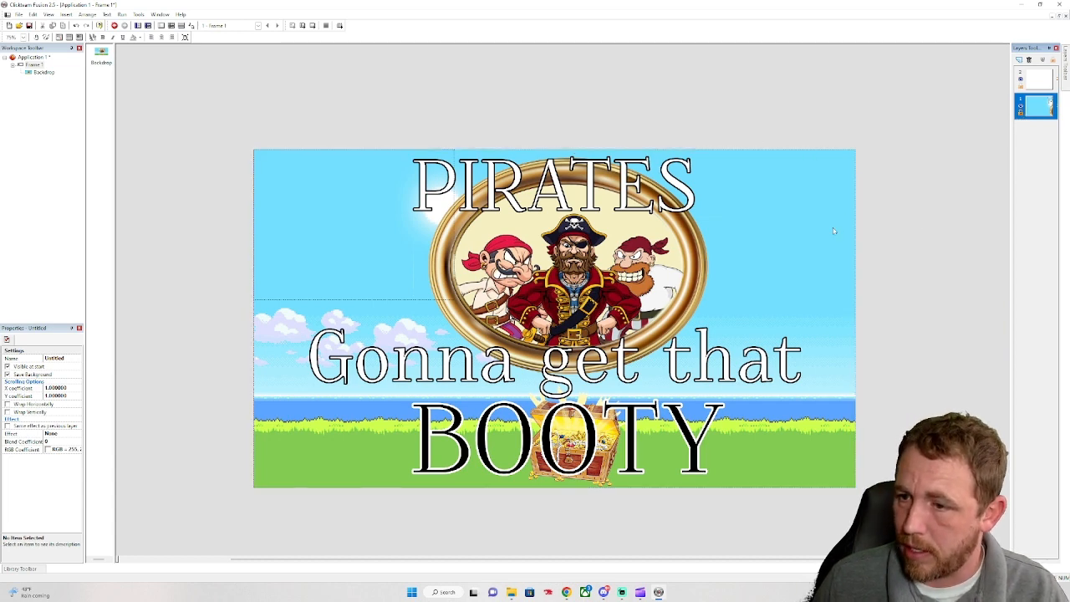
{"action": "left_click", "coordinate": [1040, 84]}
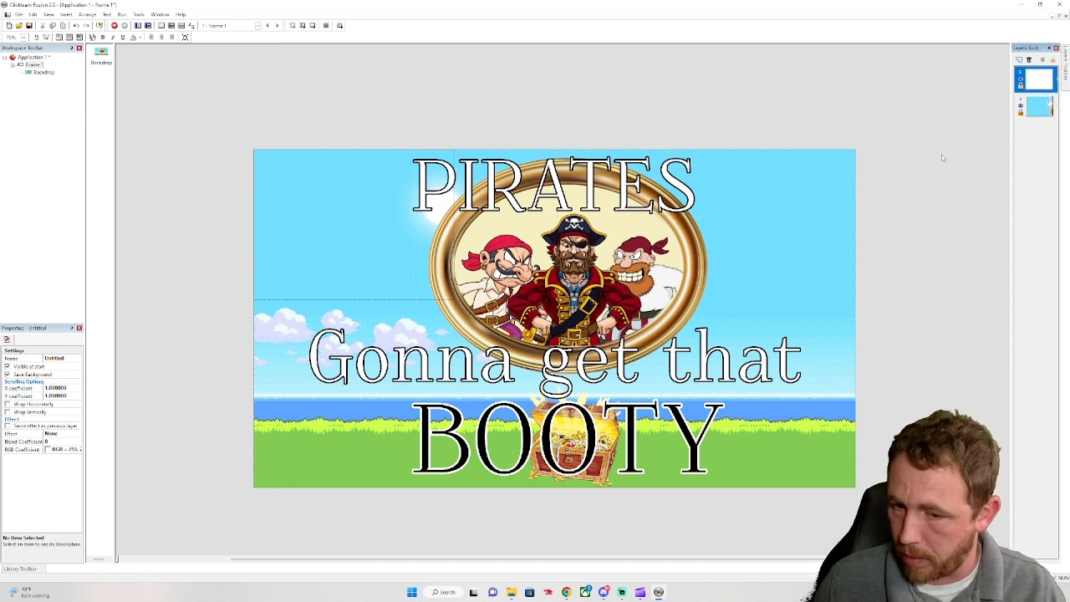
{"action": "left_click_drag", "start_coordinate": [572, 257], "coordinate": [866, 353]}
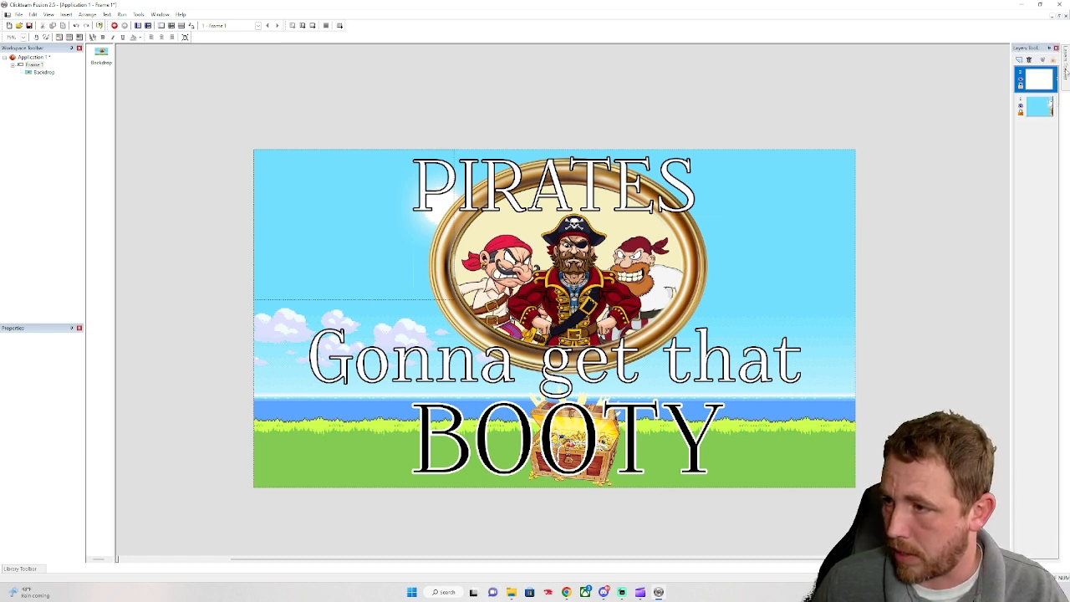
Try moving the title backdrop off the frame, undo the move, and make the empty upper layer active again
{"action": "left_click", "coordinate": [1045, 104]}
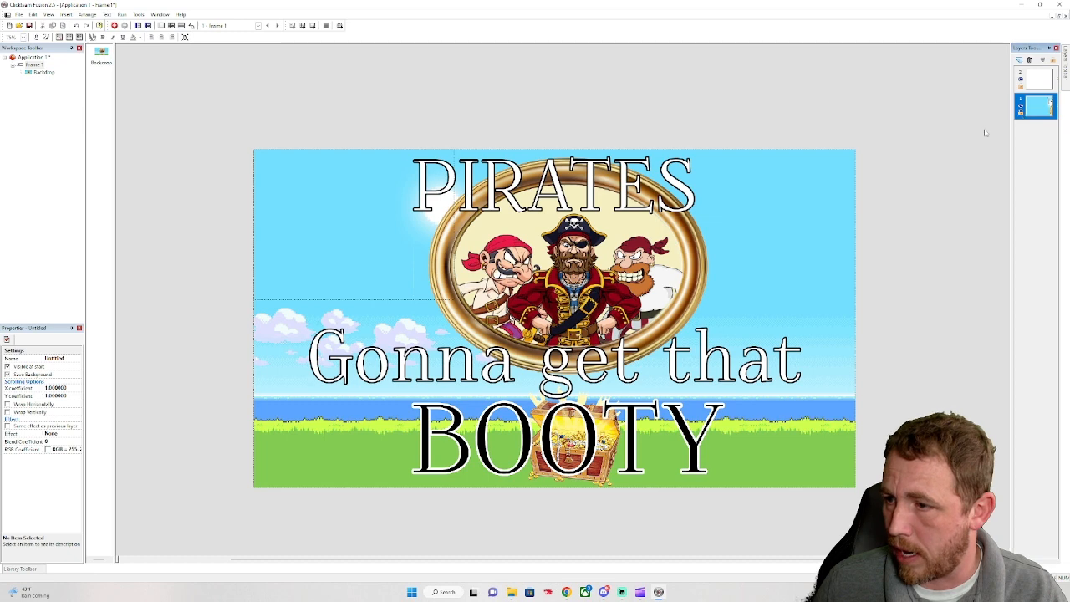
{"action": "left_click", "coordinate": [349, 331]}
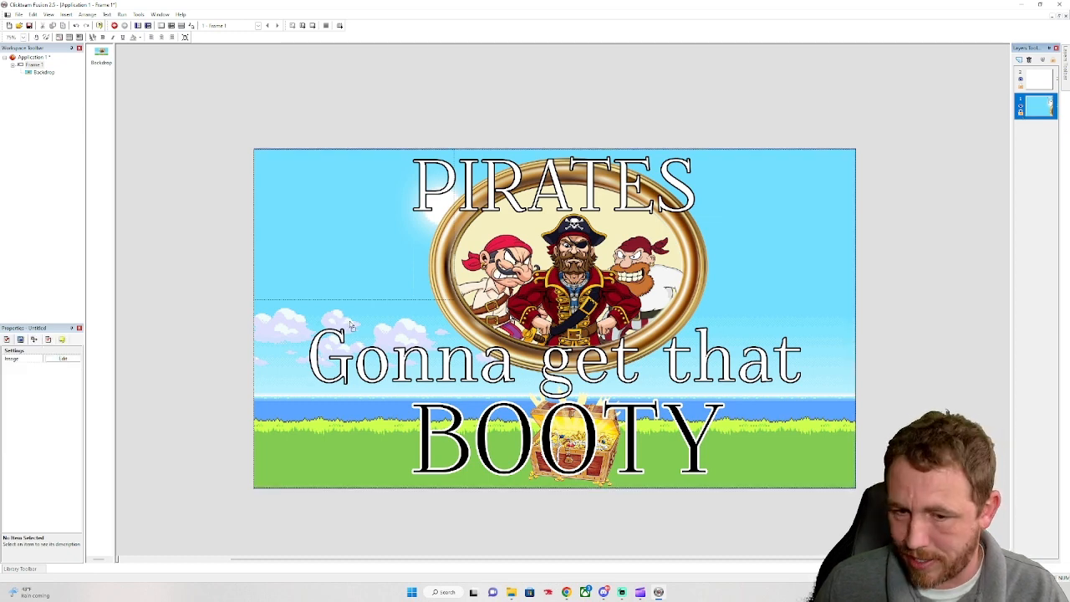
{"action": "left_click_drag", "start_coordinate": [782, 224], "coordinate": [783, 224]}
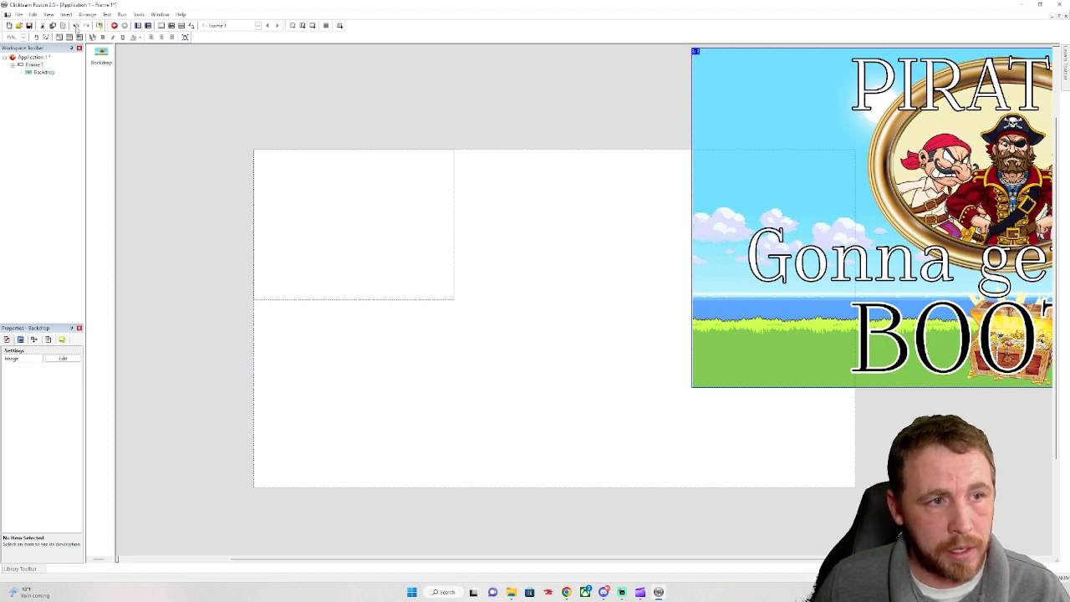
{"action": "left_click", "coordinate": [76, 26]}
{"action": "mouse_move", "coordinate": [1066, 73]}
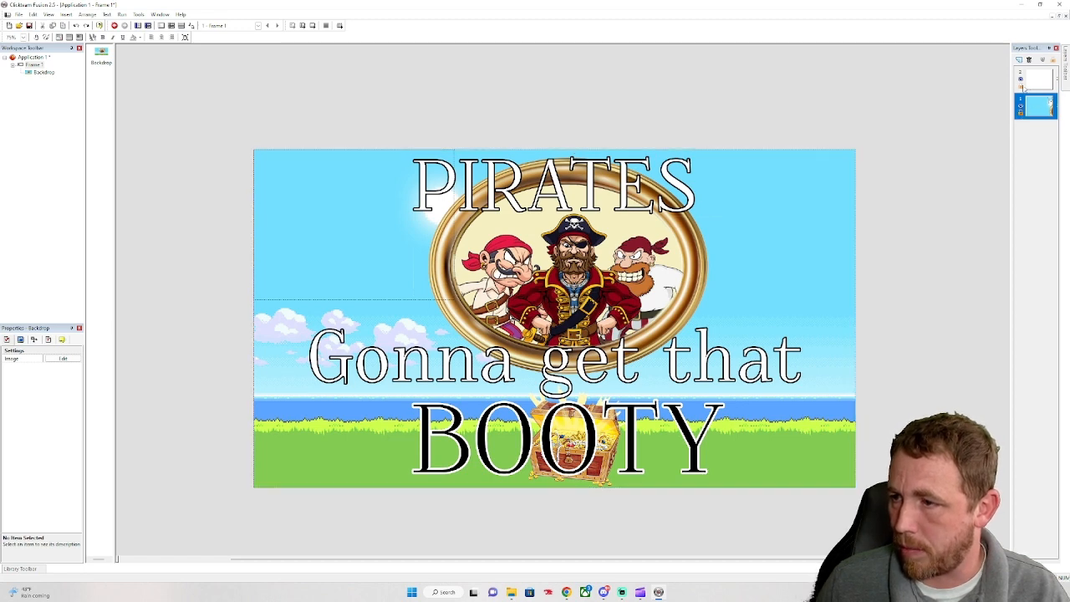
{"action": "left_click", "coordinate": [1032, 87]}
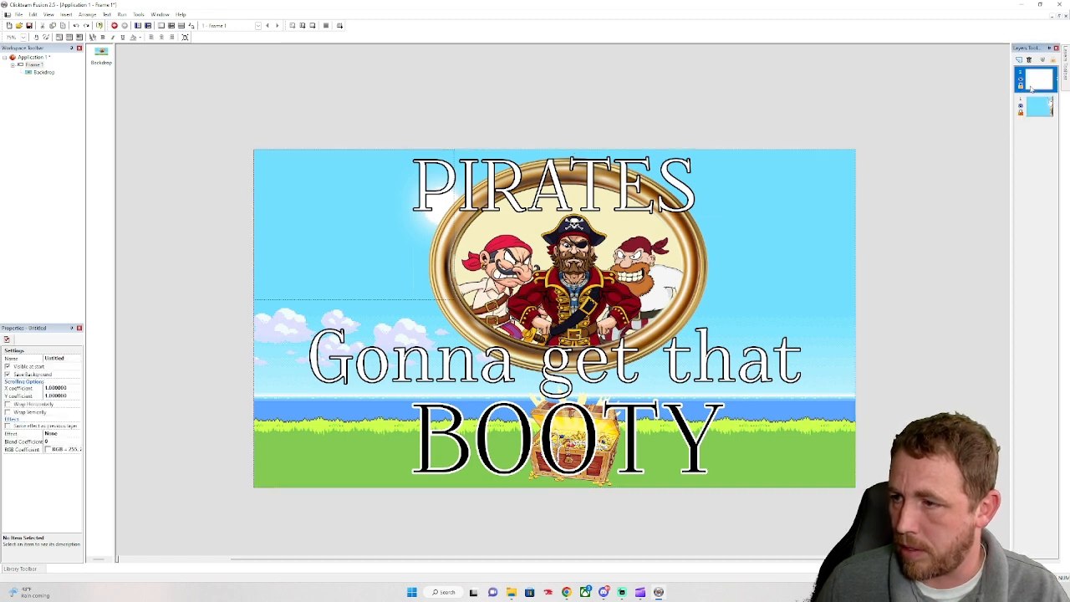
Add the NEW GAME button image from the Game folder to the frame as an Active object
{"action": "left_click", "coordinate": [511, 592]}
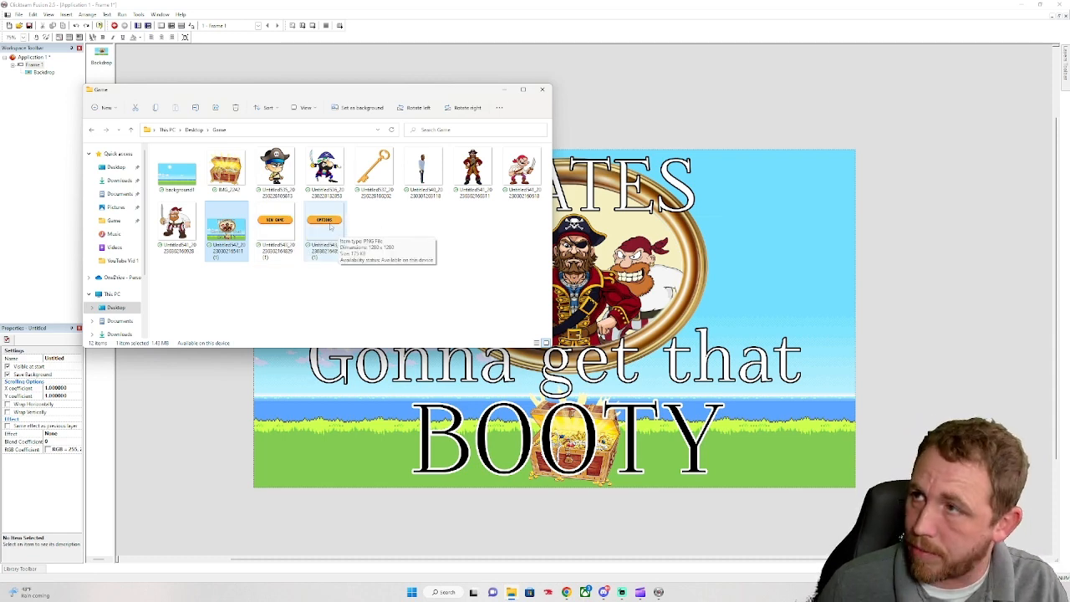
{"action": "left_click", "coordinate": [276, 224]}
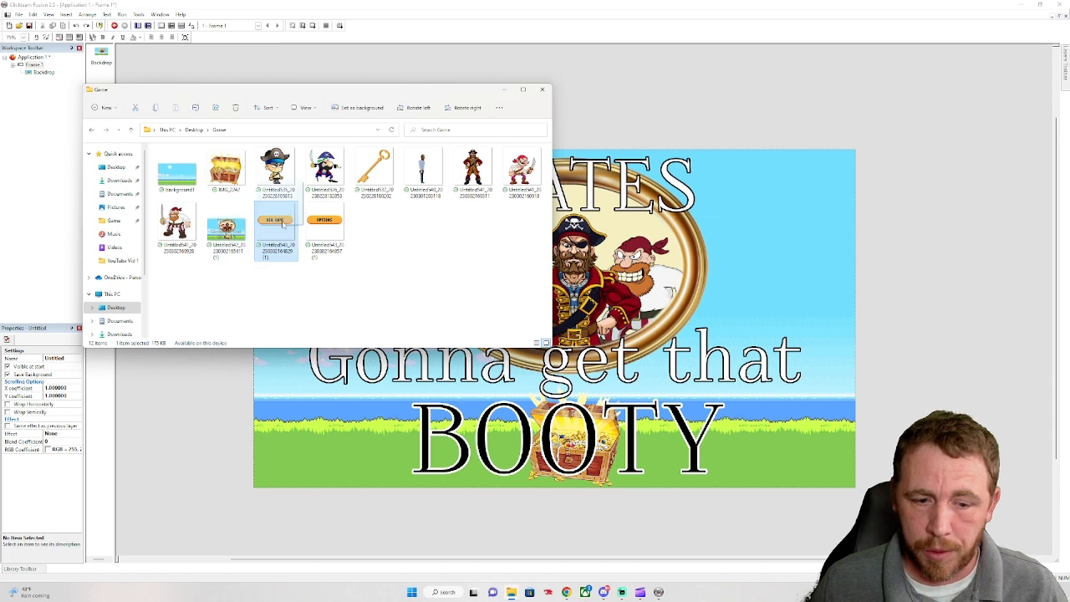
{"action": "left_click_drag", "start_coordinate": [336, 419], "coordinate": [325, 408]}
{"action": "left_click", "coordinate": [565, 194]}
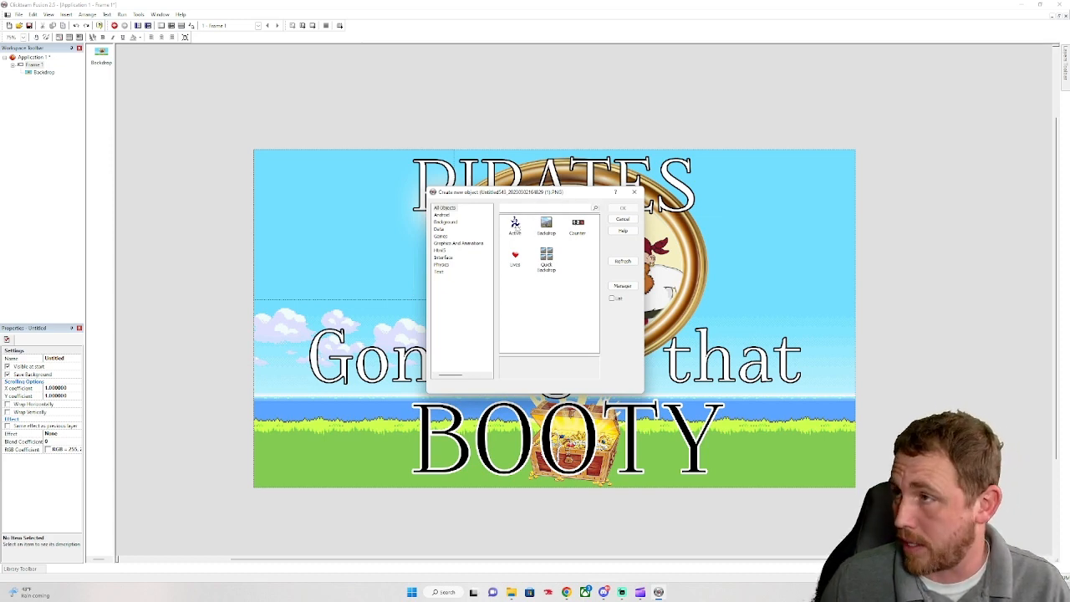
{"action": "double_click", "coordinate": [515, 224]}
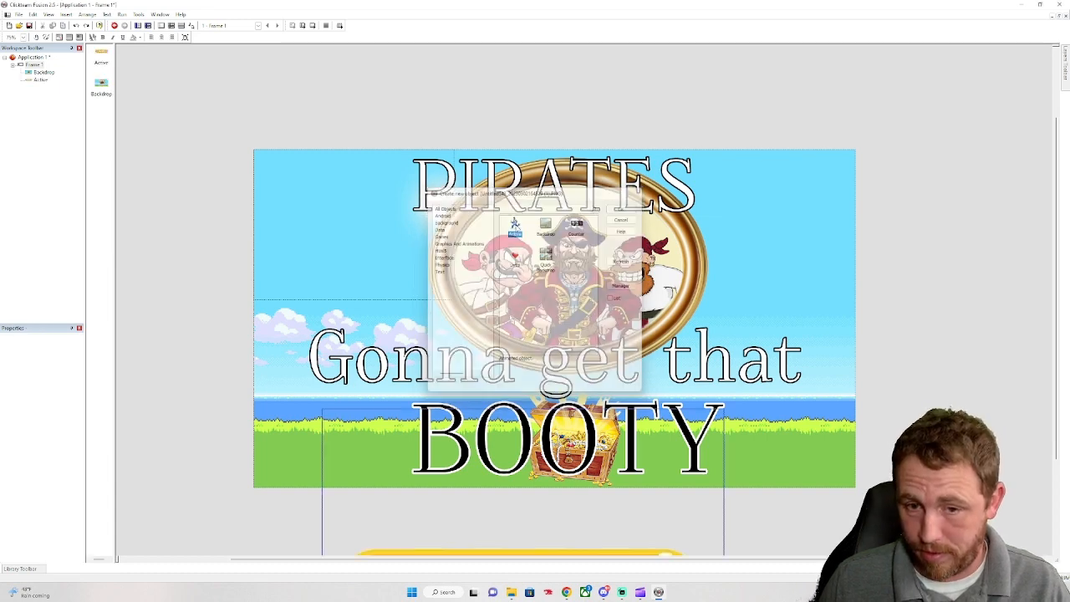
{"action": "left_click", "coordinate": [588, 533]}
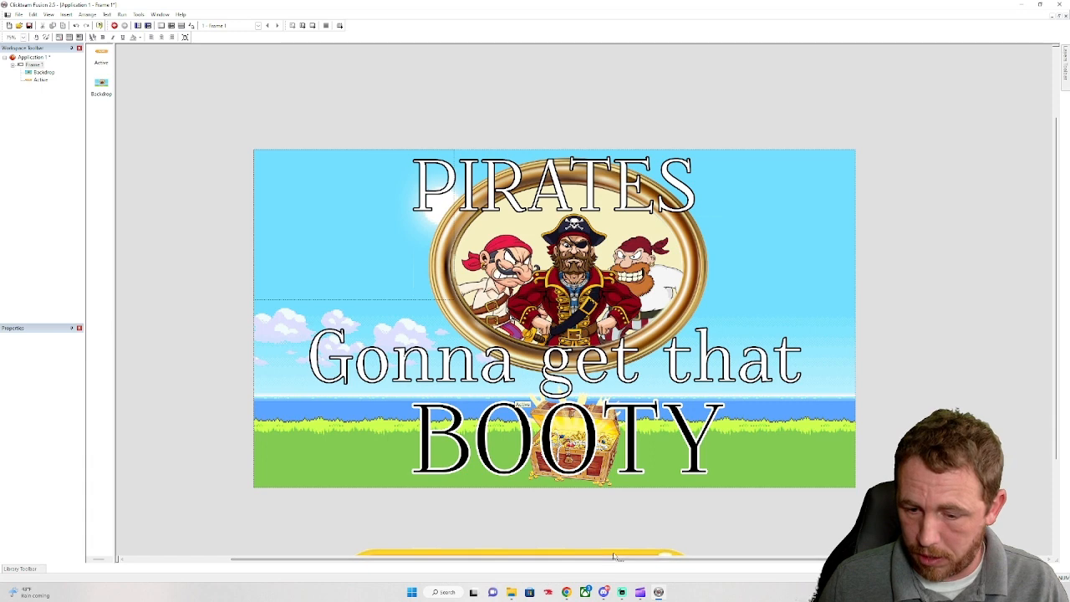
Shrink the NEW GAME button proportionally and place it over the sky just left of the pirates' oval portrait
{"action": "left_click_drag", "start_coordinate": [615, 553], "coordinate": [591, 368]}
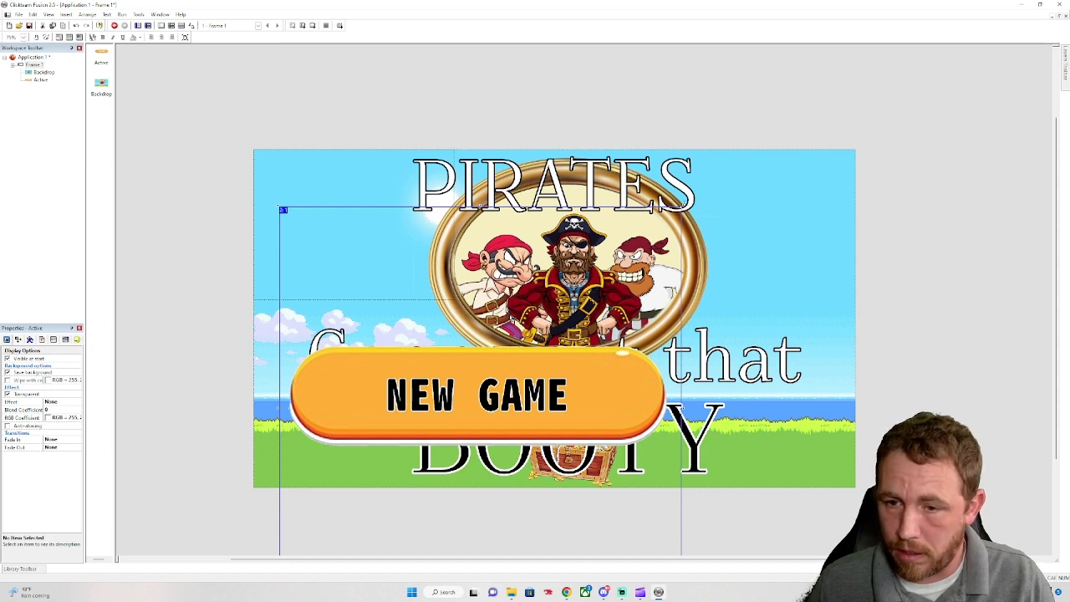
{"action": "left_click_drag", "start_coordinate": [535, 351], "coordinate": [457, 431]}
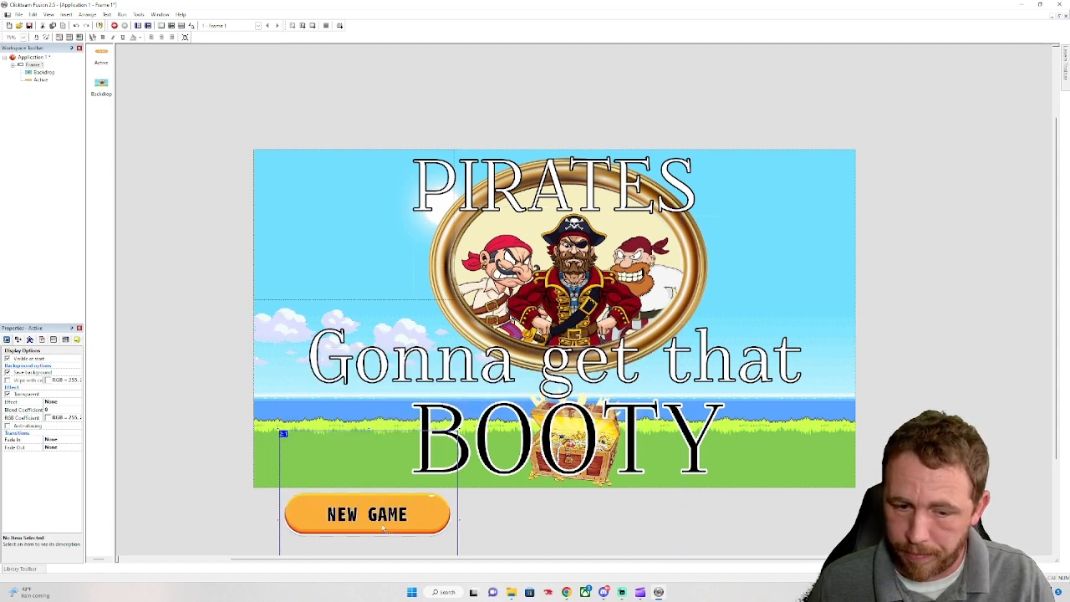
{"action": "left_click_drag", "start_coordinate": [362, 521], "coordinate": [354, 415]}
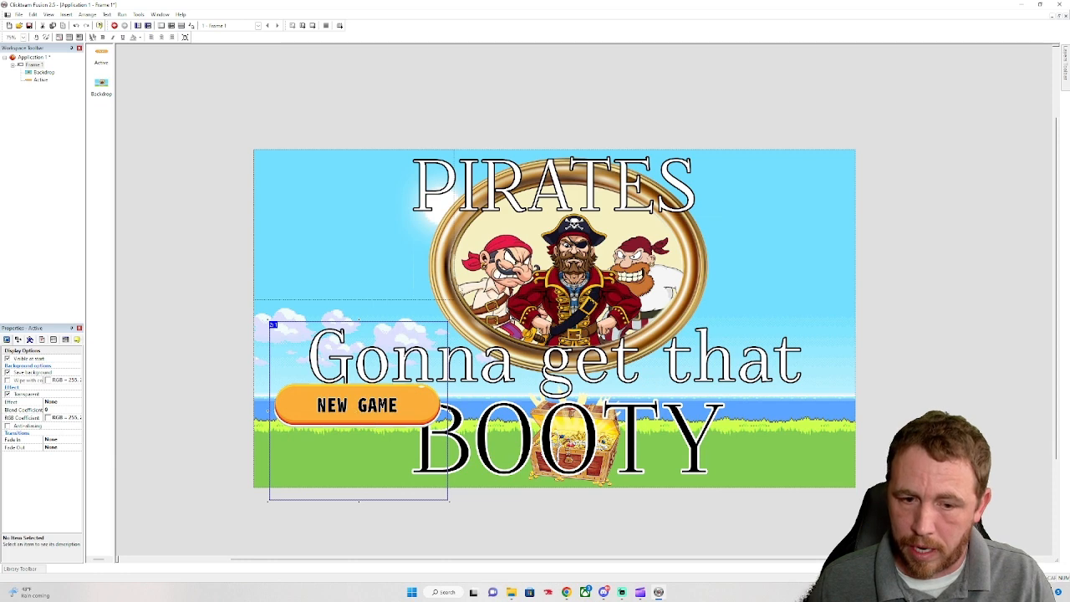
{"action": "left_click_drag", "start_coordinate": [451, 318], "coordinate": [423, 346]}
{"action": "left_click_drag", "start_coordinate": [343, 421], "coordinate": [346, 281]}
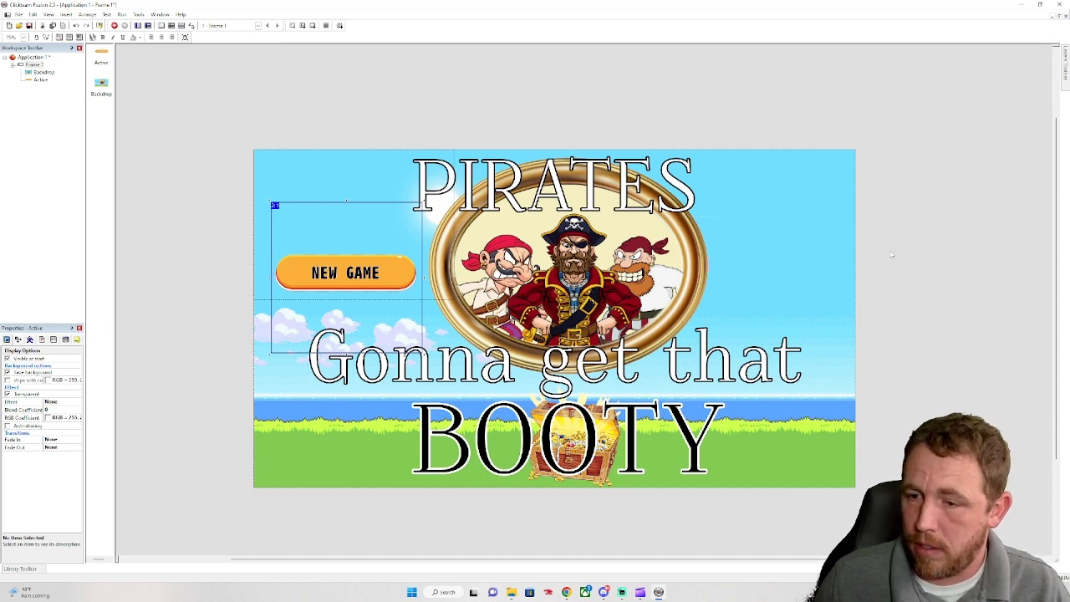
Add the OPTIONS button image from the Game folder to the frame as a second Active object
{"action": "left_click", "coordinate": [801, 249]}
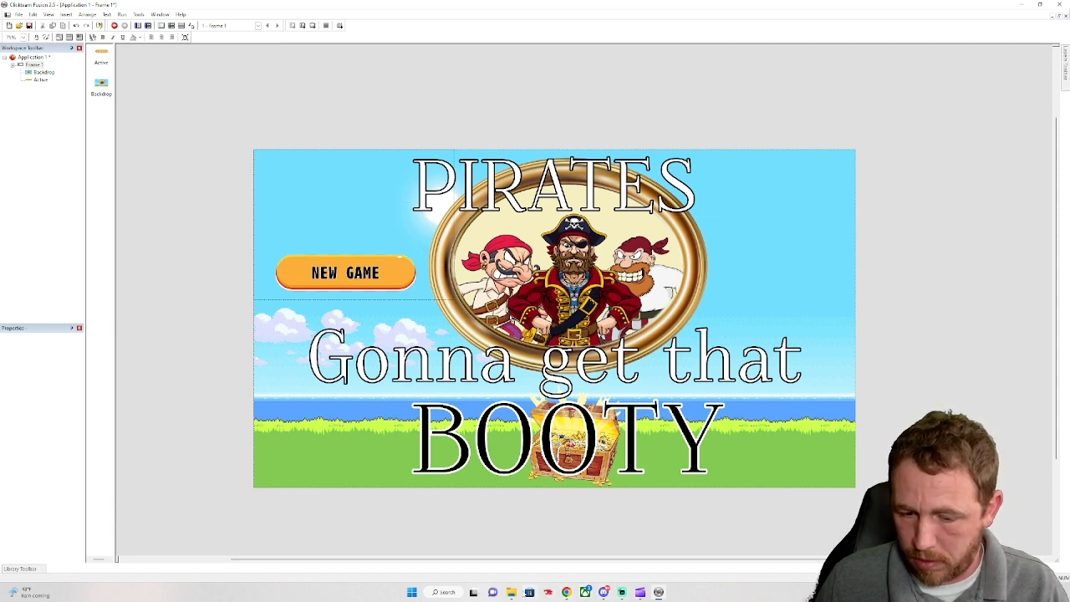
{"action": "left_click", "coordinate": [511, 592]}
{"action": "left_click", "coordinate": [325, 234]}
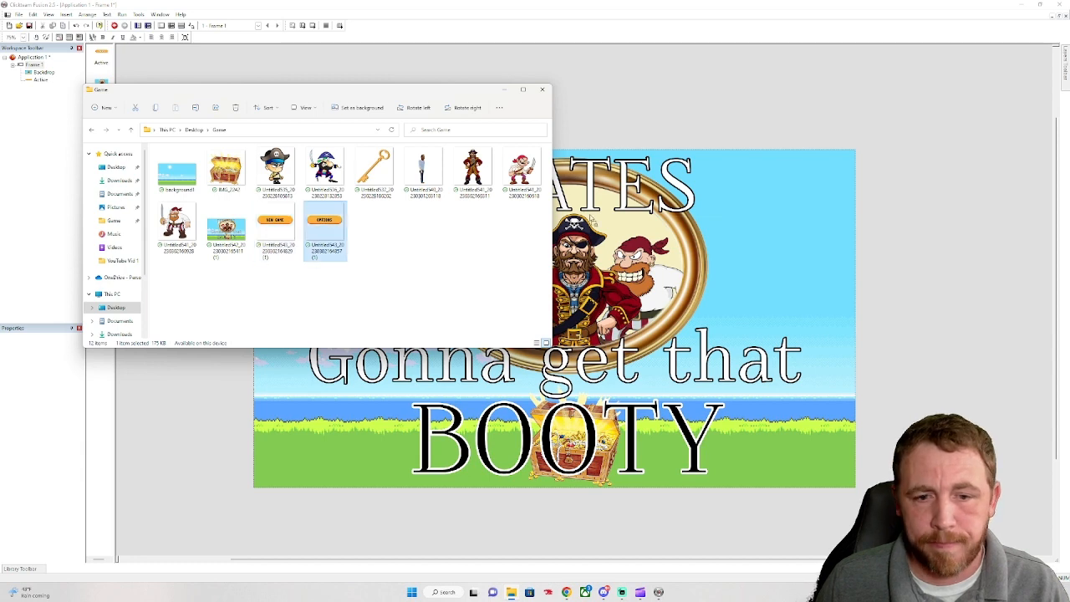
{"action": "left_click_drag", "start_coordinate": [590, 219], "coordinate": [779, 272]}
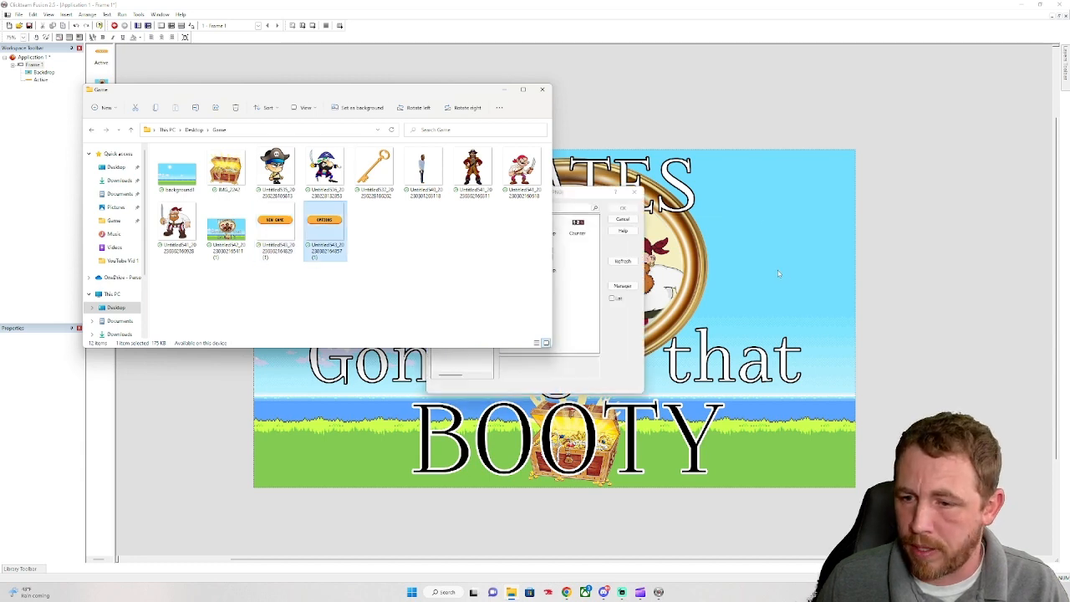
{"action": "left_click", "coordinate": [509, 90]}
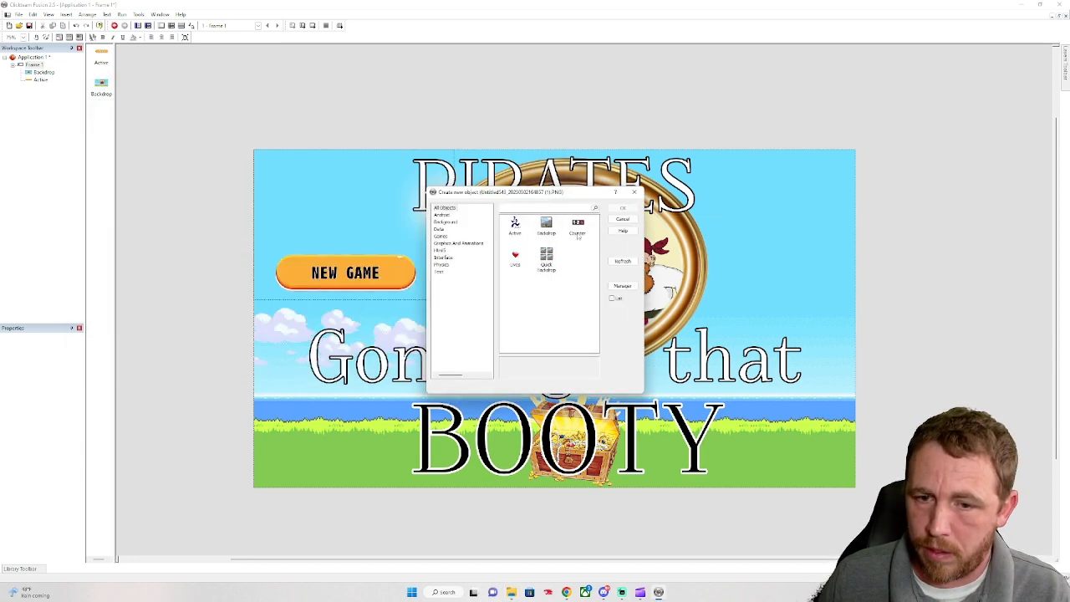
{"action": "double_click", "coordinate": [516, 225]}
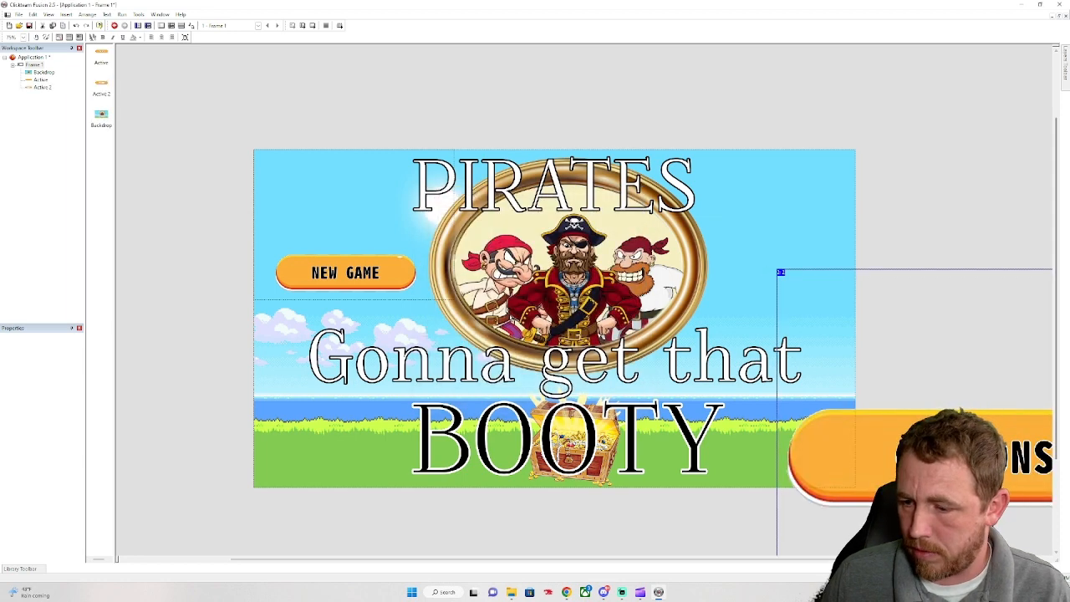
Shrink the OPTIONS button to roughly the NEW GAME button's size and place it right of the pirates' oval portrait
{"action": "left_click_drag", "start_coordinate": [998, 476], "coordinate": [815, 309]}
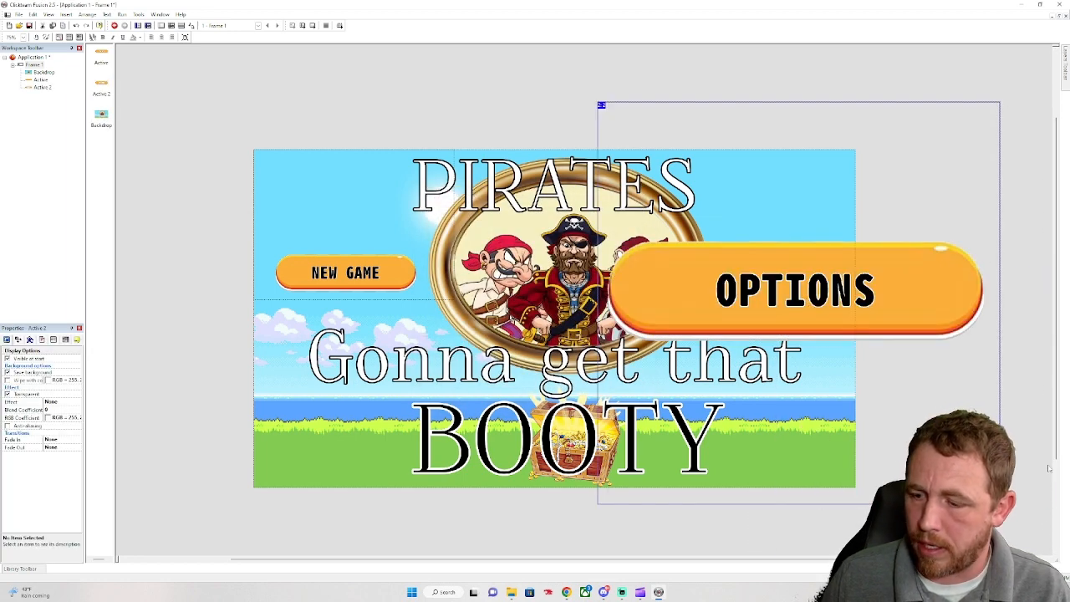
{"action": "left_click", "coordinate": [867, 289]}
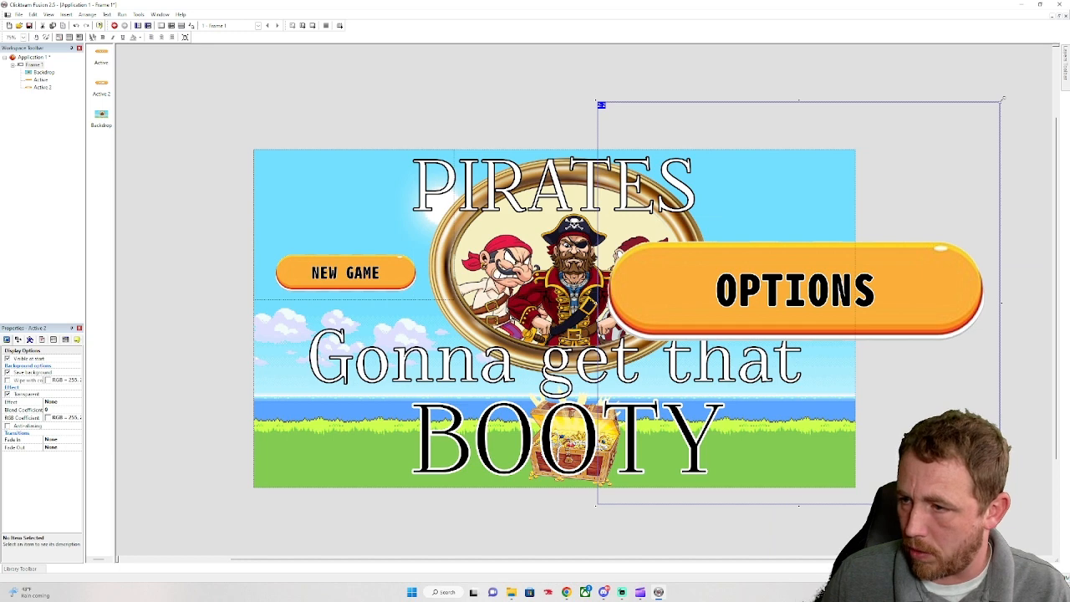
{"action": "left_click_drag", "start_coordinate": [1002, 100], "coordinate": [748, 353]}
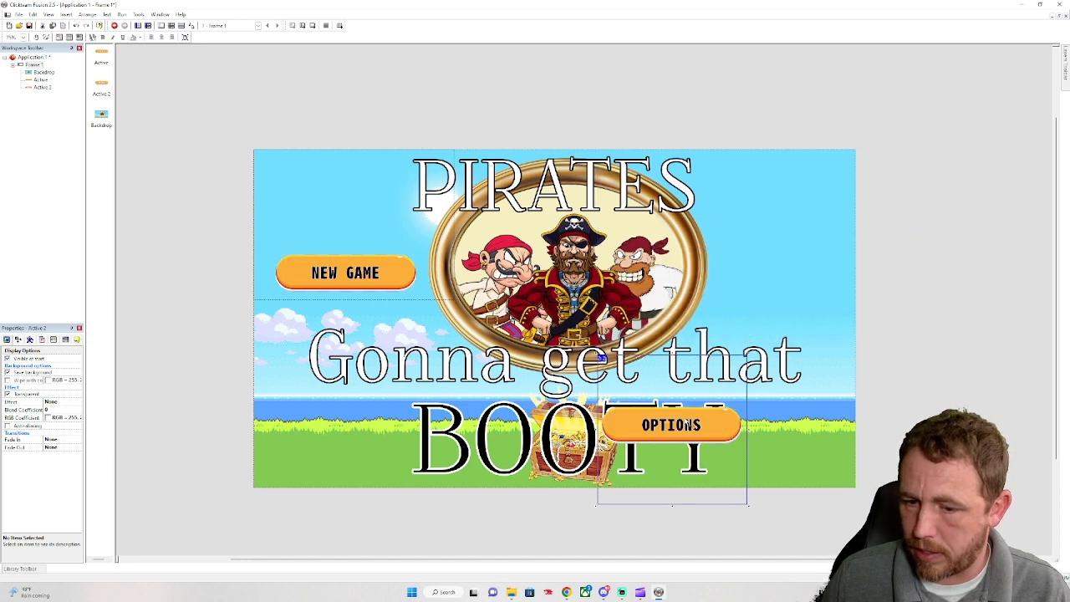
{"action": "left_click_drag", "start_coordinate": [600, 358], "coordinate": [267, 204]}
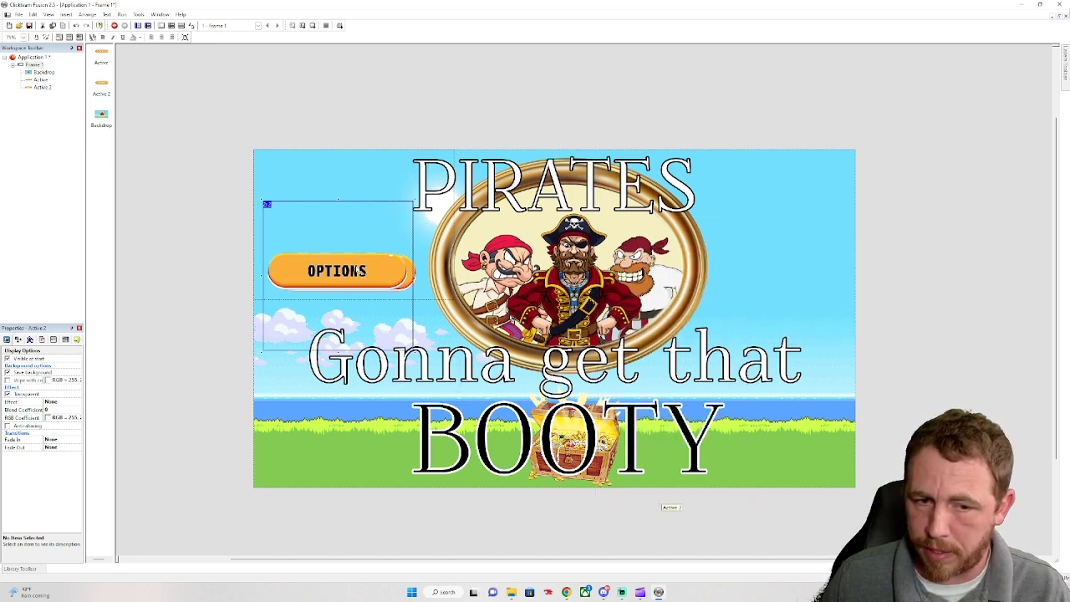
{"action": "left_click_drag", "start_coordinate": [353, 270], "coordinate": [807, 264]}
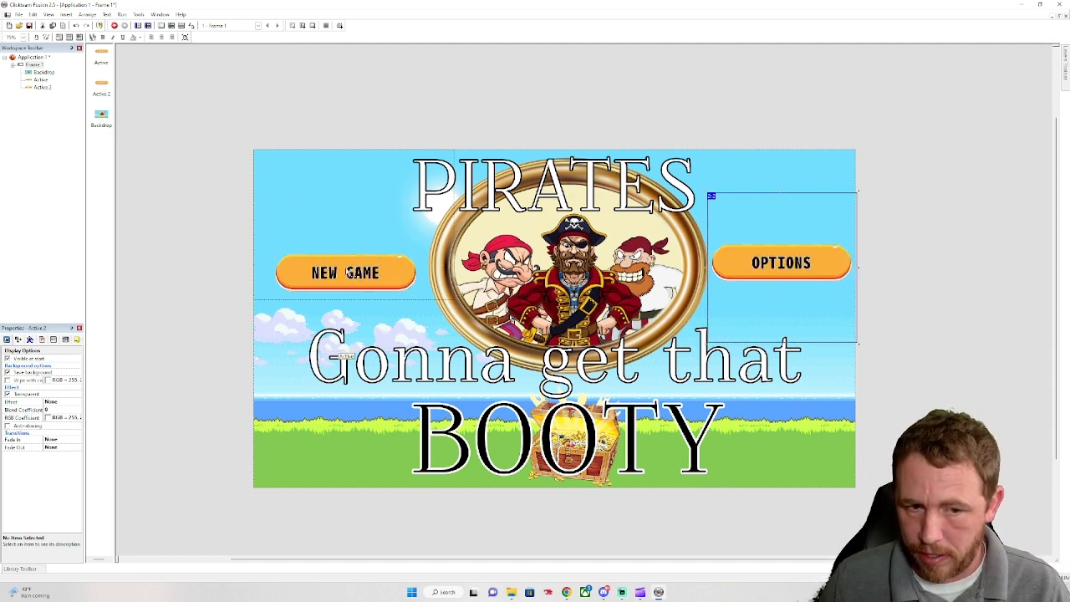
Check the NEW GAME button's dimensions and set the OPTIONS button's width and height to match them
{"action": "left_click", "coordinate": [346, 272]}
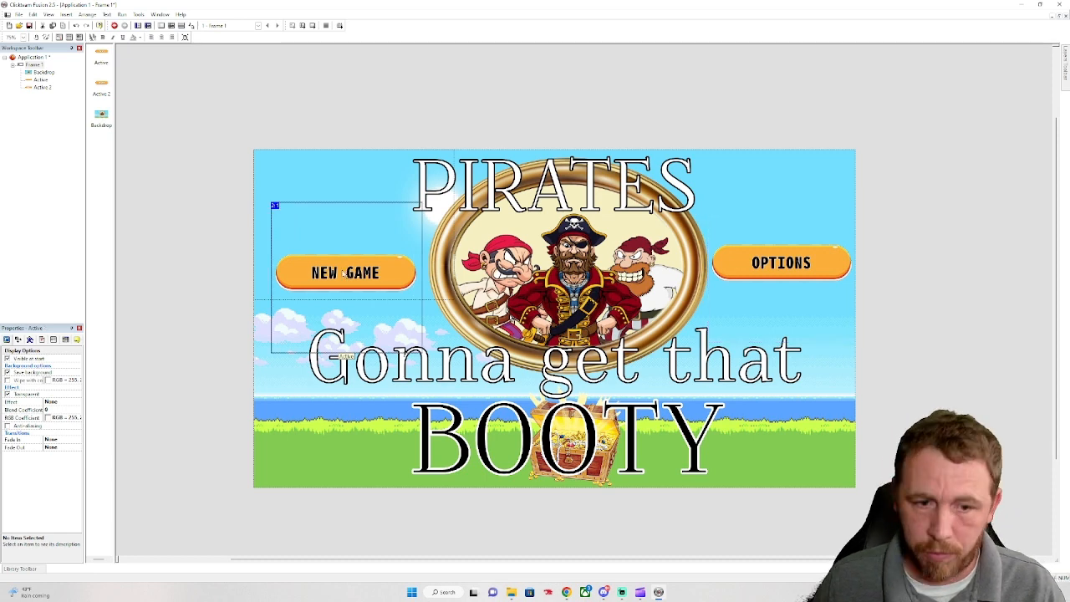
{"action": "left_click", "coordinate": [18, 340]}
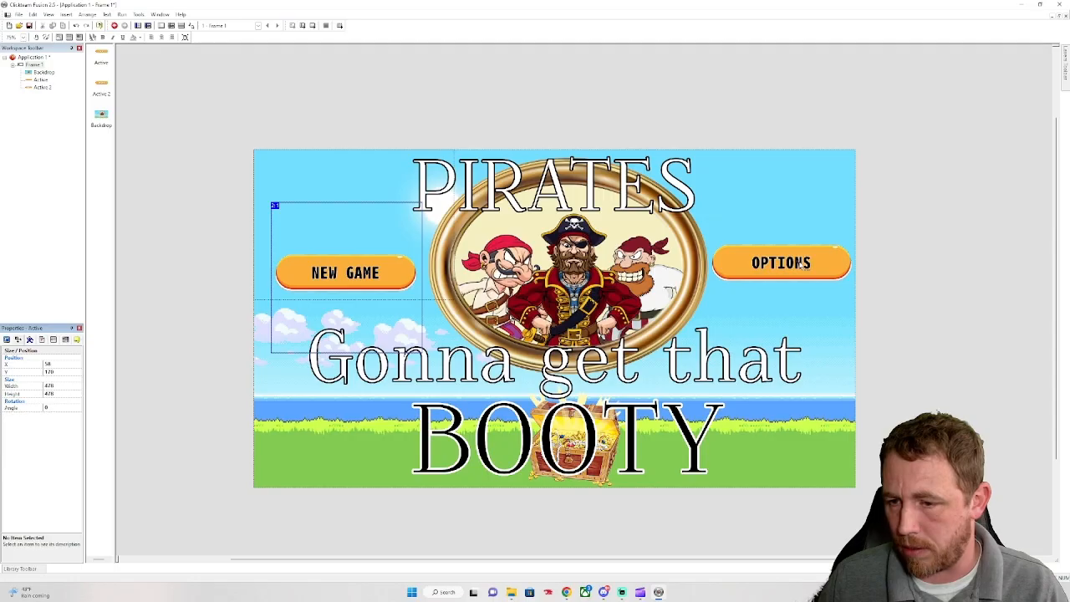
{"action": "left_click", "coordinate": [797, 266]}
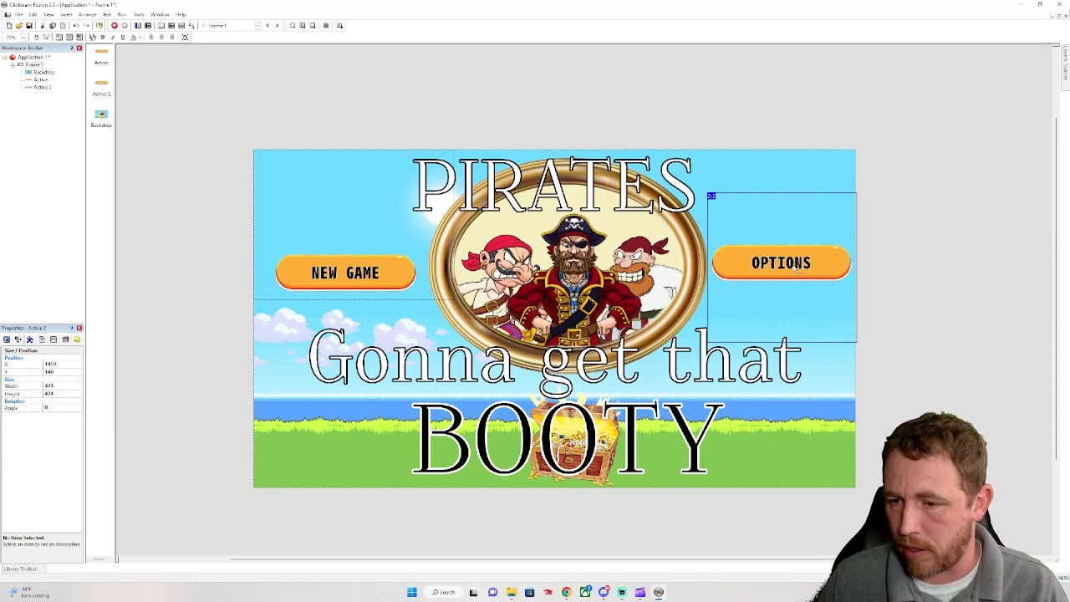
{"action": "left_click", "coordinate": [55, 387]}
{"action": "type", "text": "4"}
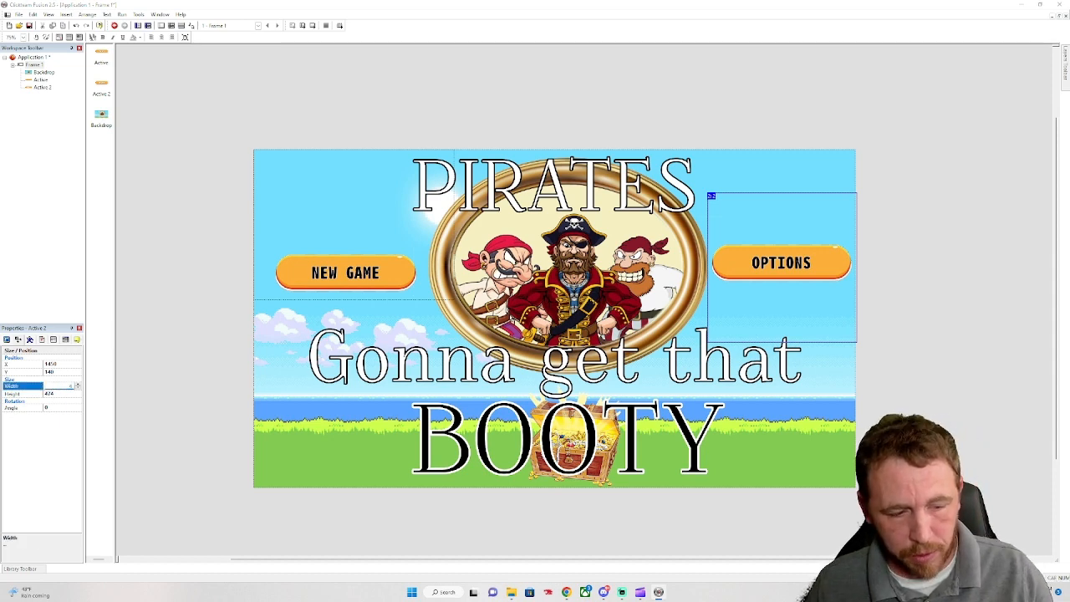
{"action": "left_click", "coordinate": [66, 394]}
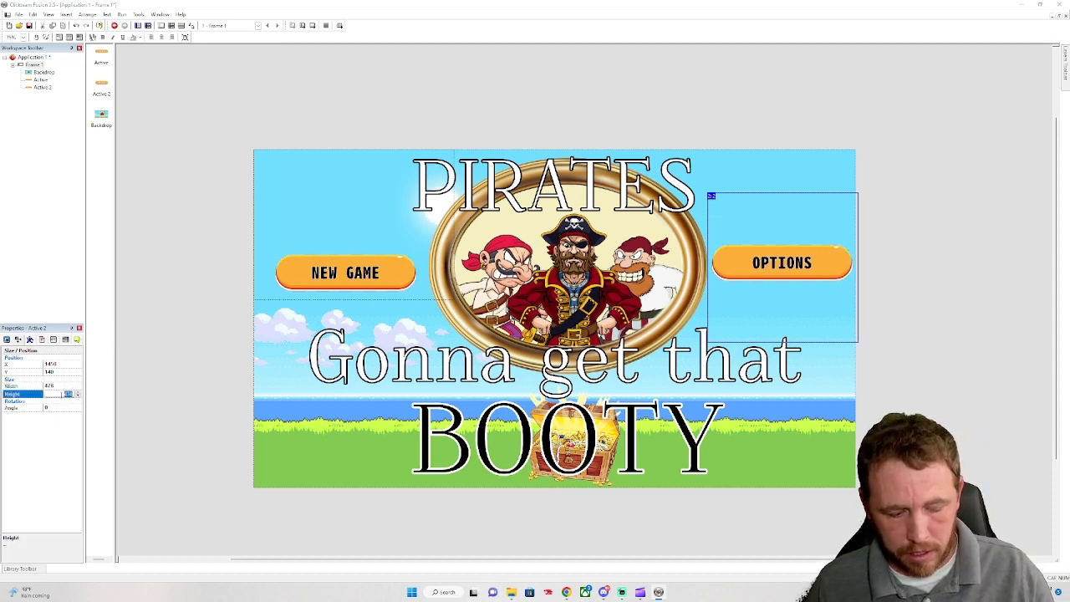
{"action": "type", "text": "4"}
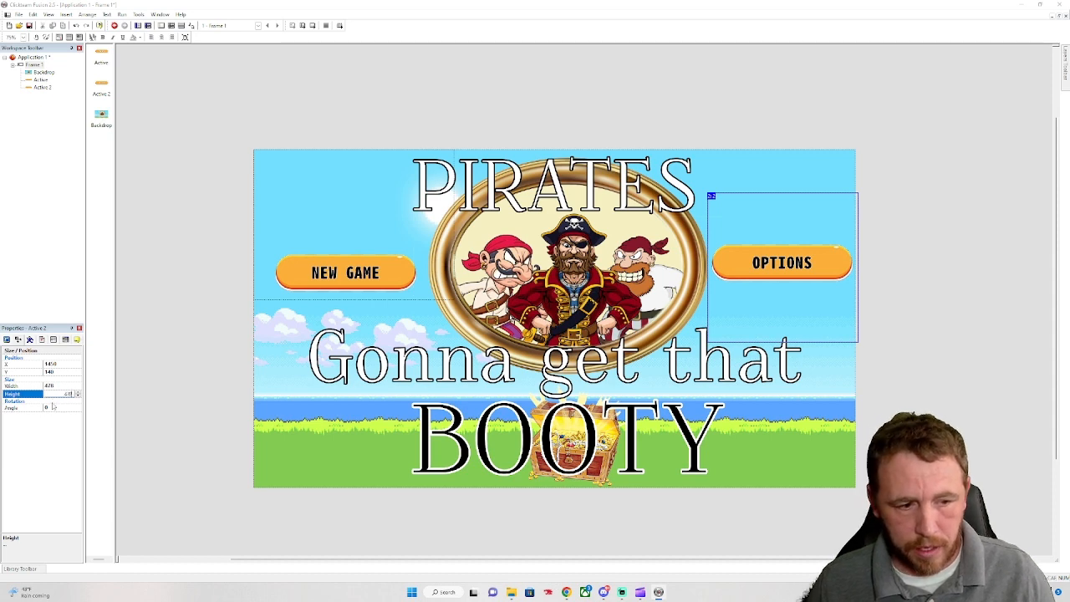
{"action": "left_click", "coordinate": [52, 406]}
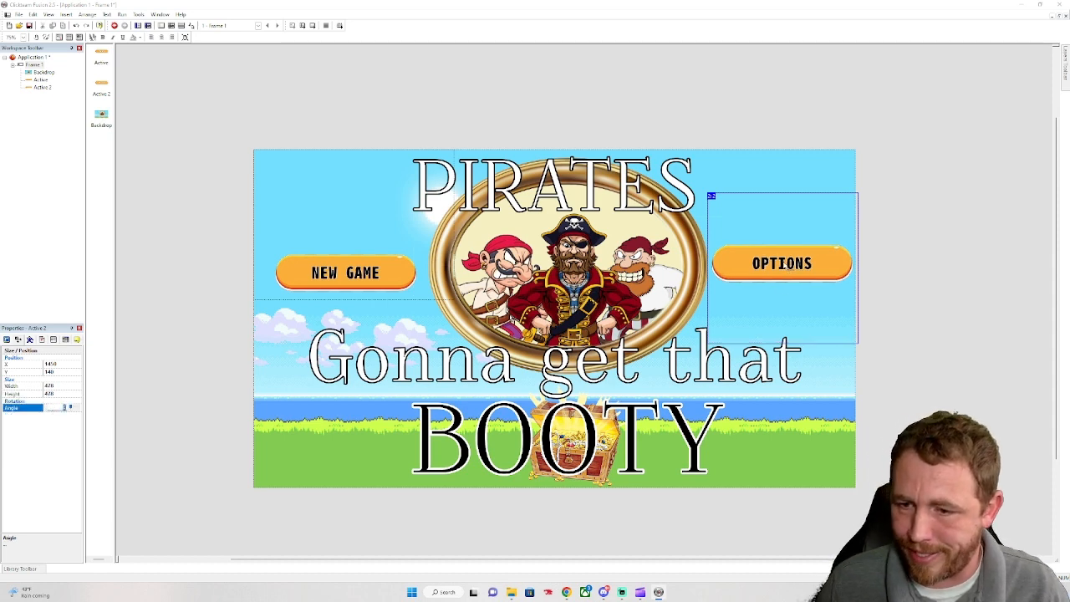
Move the OPTIONS button level with the NEW GAME button and set its Y position to 170
{"action": "left_click_drag", "start_coordinate": [786, 266], "coordinate": [783, 279]}
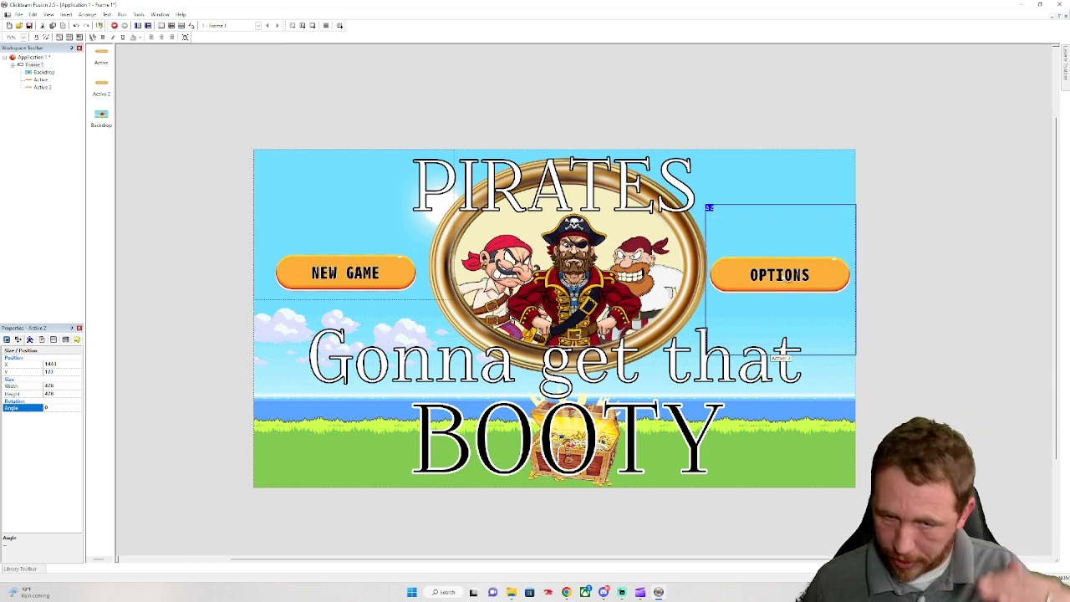
{"action": "left_click", "coordinate": [357, 280]}
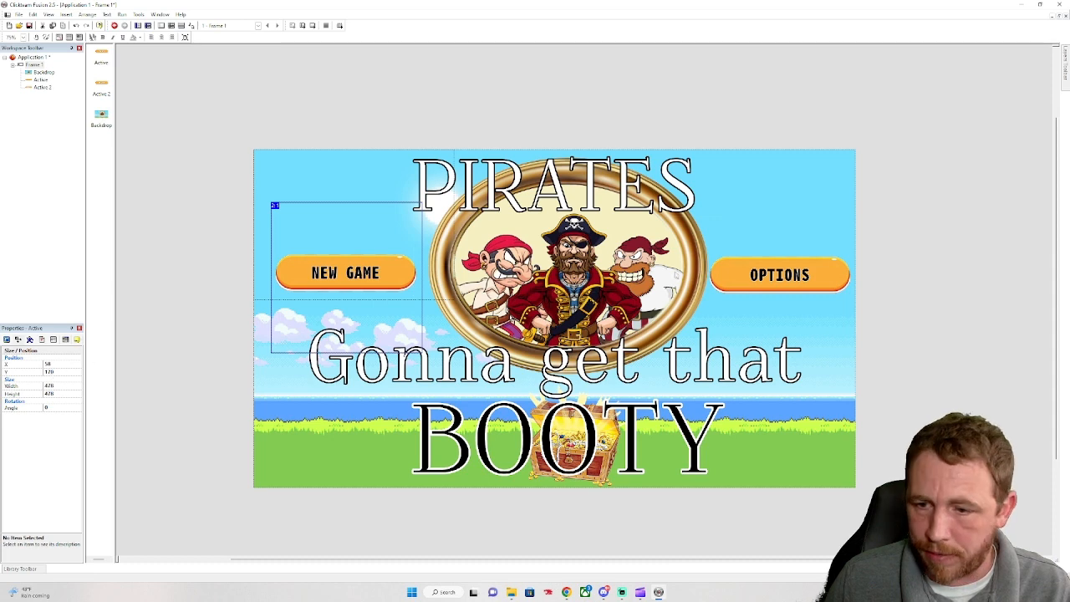
{"action": "left_click", "coordinate": [815, 272]}
{"action": "left_click", "coordinate": [68, 372]}
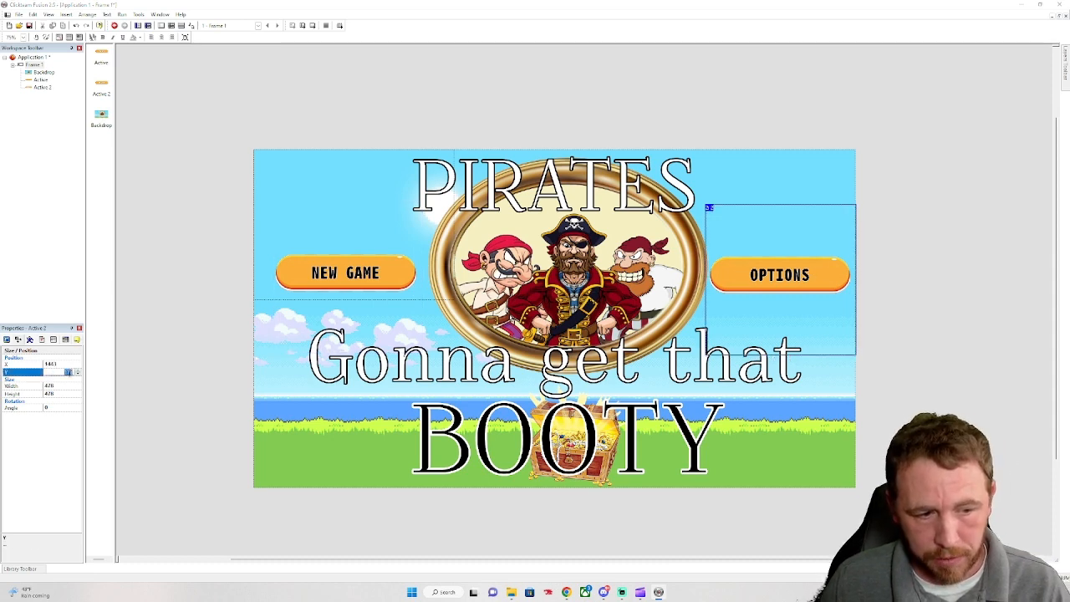
{"action": "key", "text": "BackSpace"}
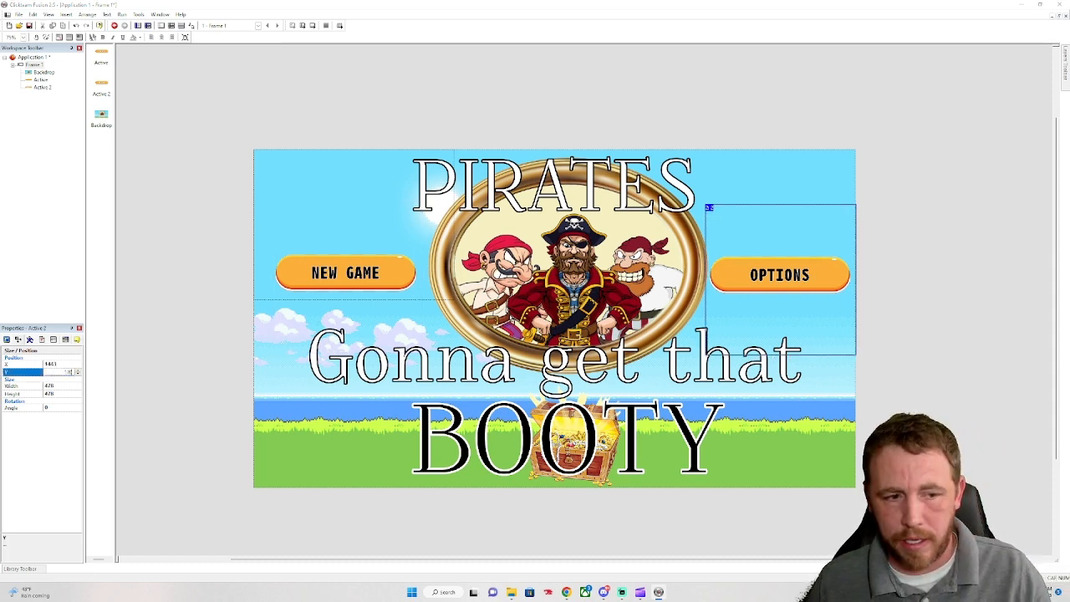
{"action": "type", "text": "170"}
{"action": "left_click", "coordinate": [61, 438]}
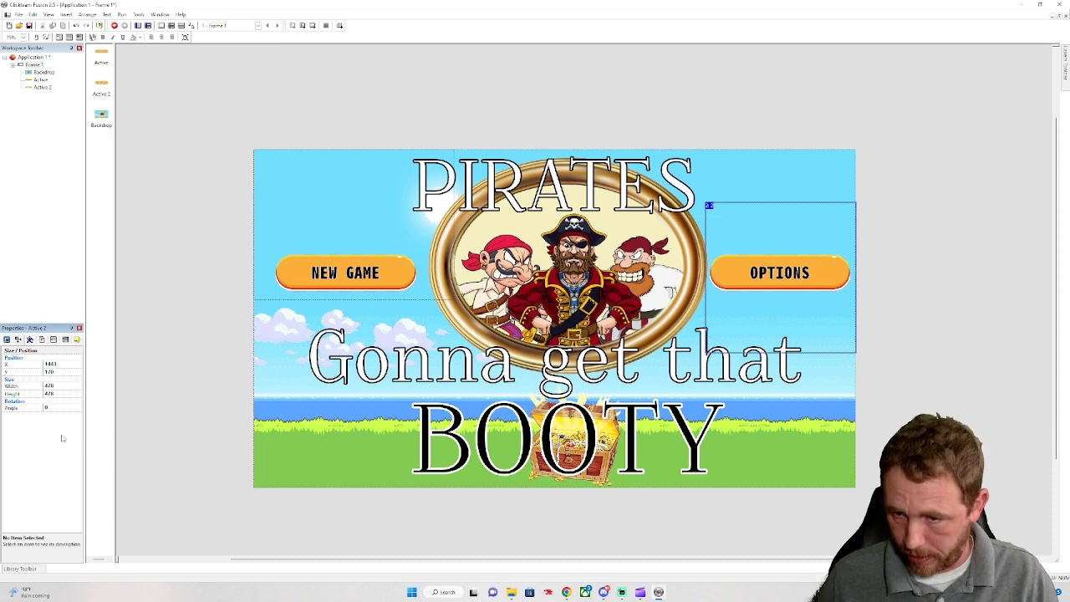
{"action": "key", "text": "Escape"}
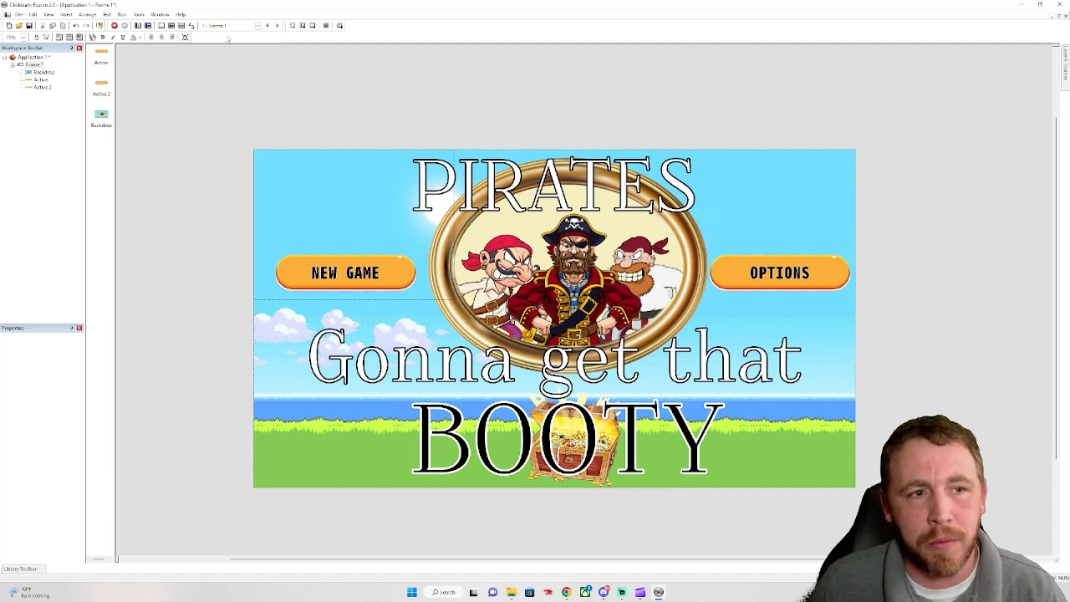
Build and run the application, saving the HTML5 project as Pirates in the Game folder on the desktop
{"action": "left_click", "coordinate": [121, 14]}
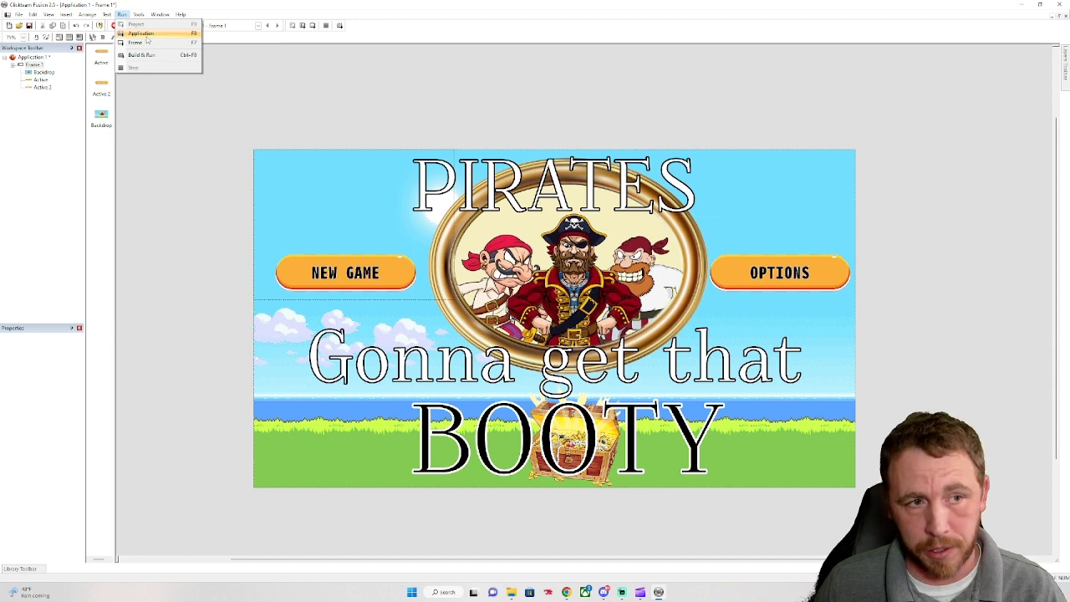
{"action": "left_click", "coordinate": [142, 55]}
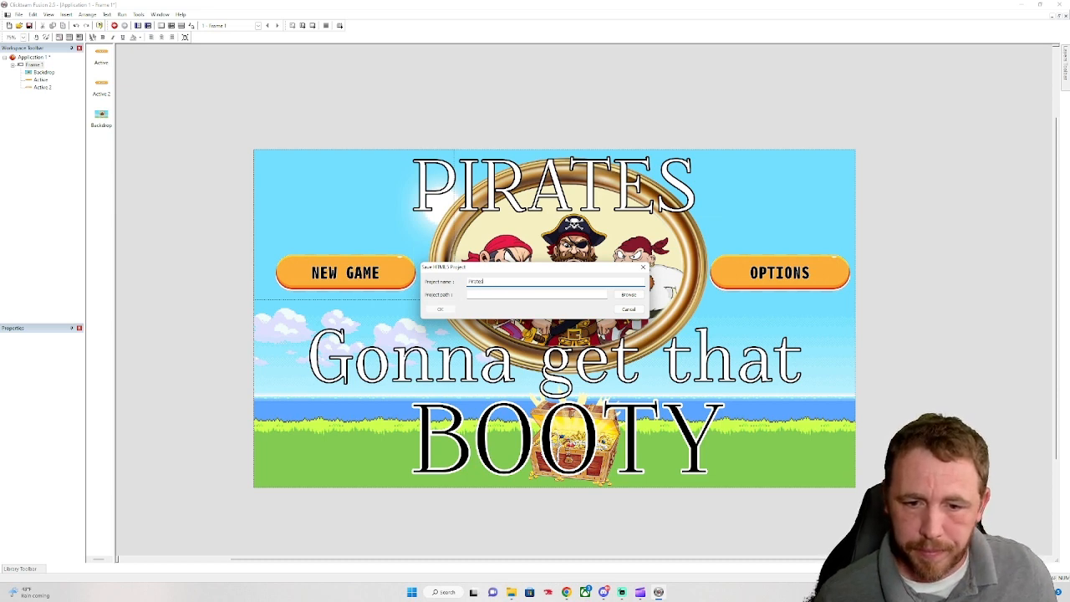
{"action": "left_click", "coordinate": [628, 295]}
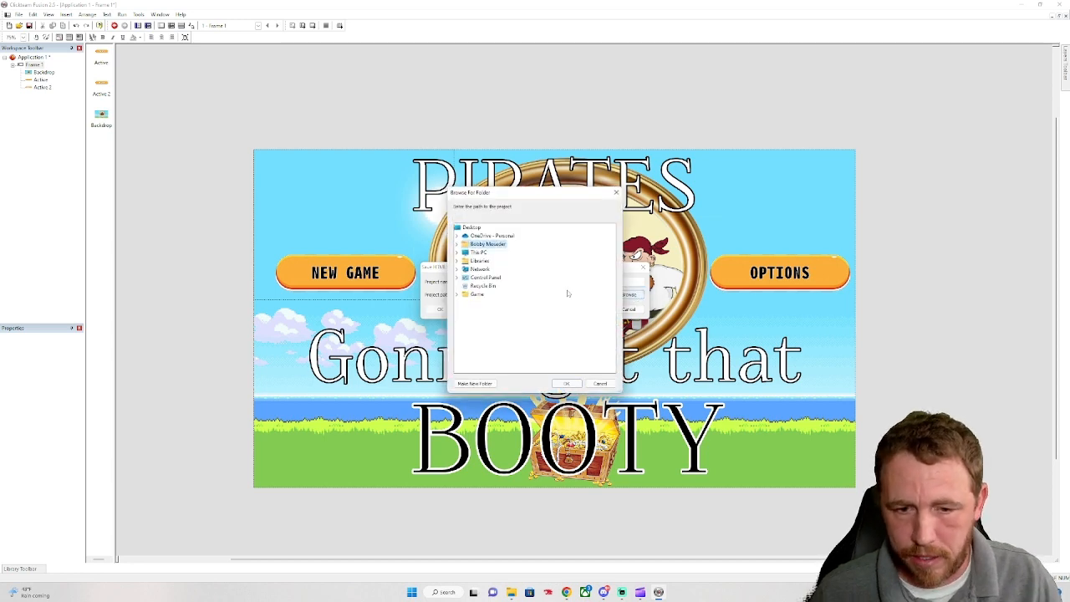
{"action": "left_click", "coordinate": [478, 295]}
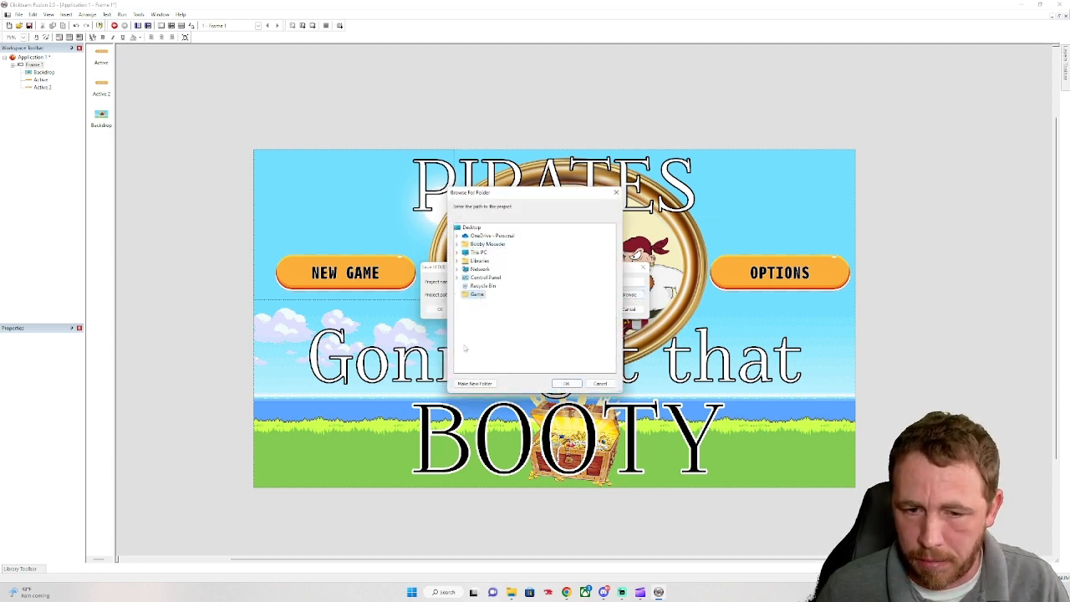
{"action": "left_click", "coordinate": [566, 384]}
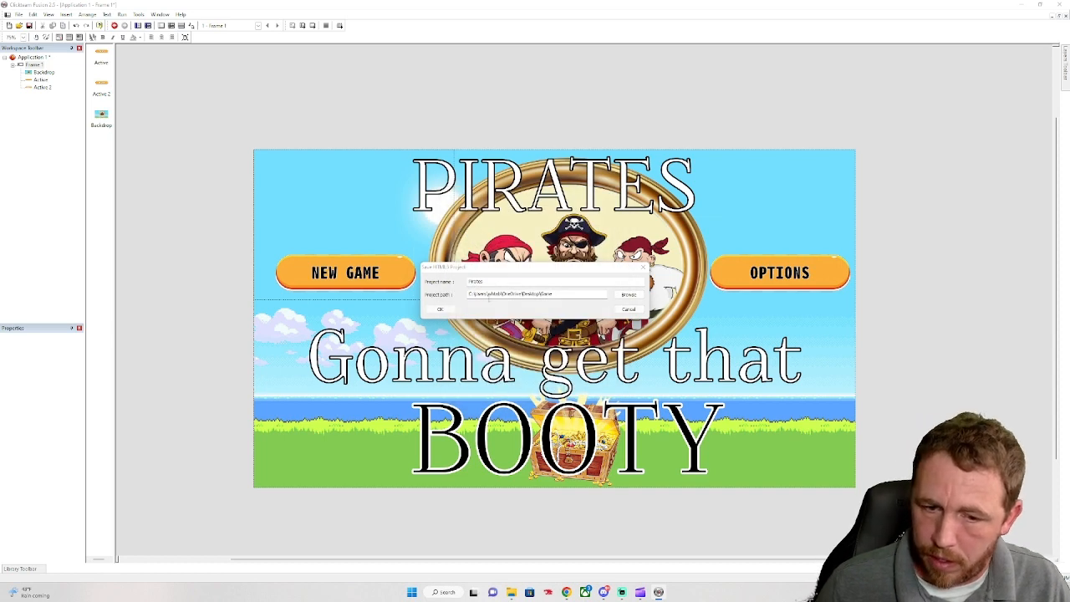
{"action": "left_click", "coordinate": [440, 309]}
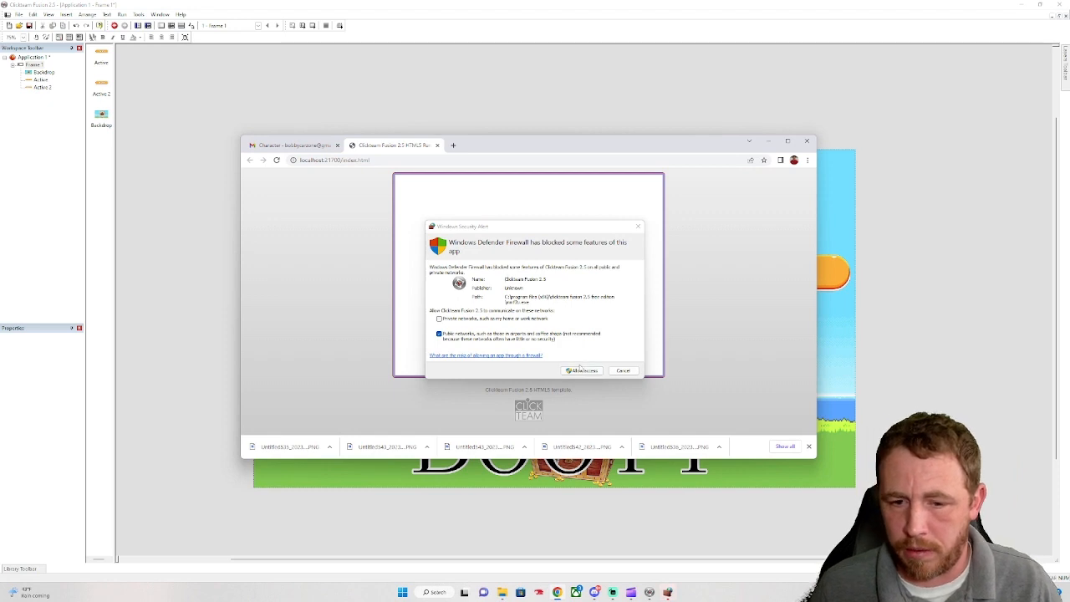
Allow the app through the firewall on public networks and inspect the running title screen in a maximized browser window, closing it when done
{"action": "left_click", "coordinate": [581, 371]}
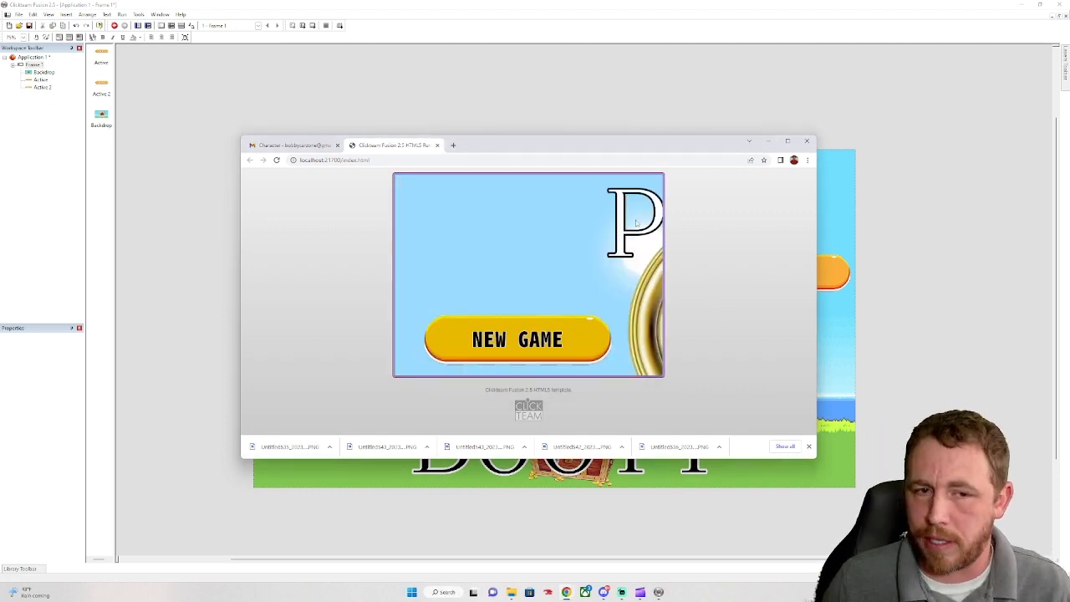
{"action": "left_click", "coordinate": [787, 141]}
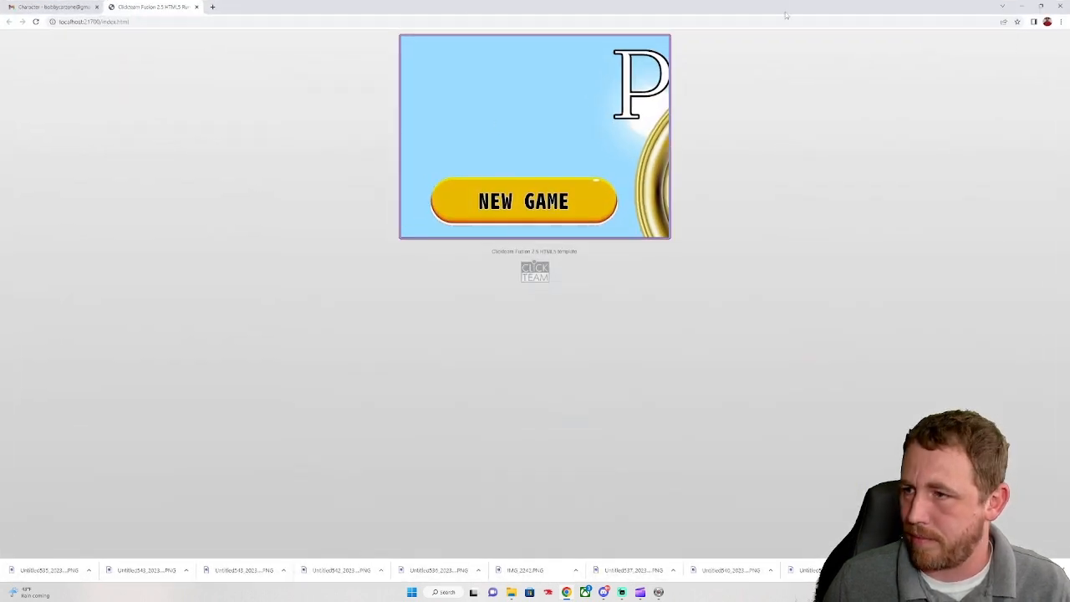
{"action": "left_click", "coordinate": [1060, 6]}
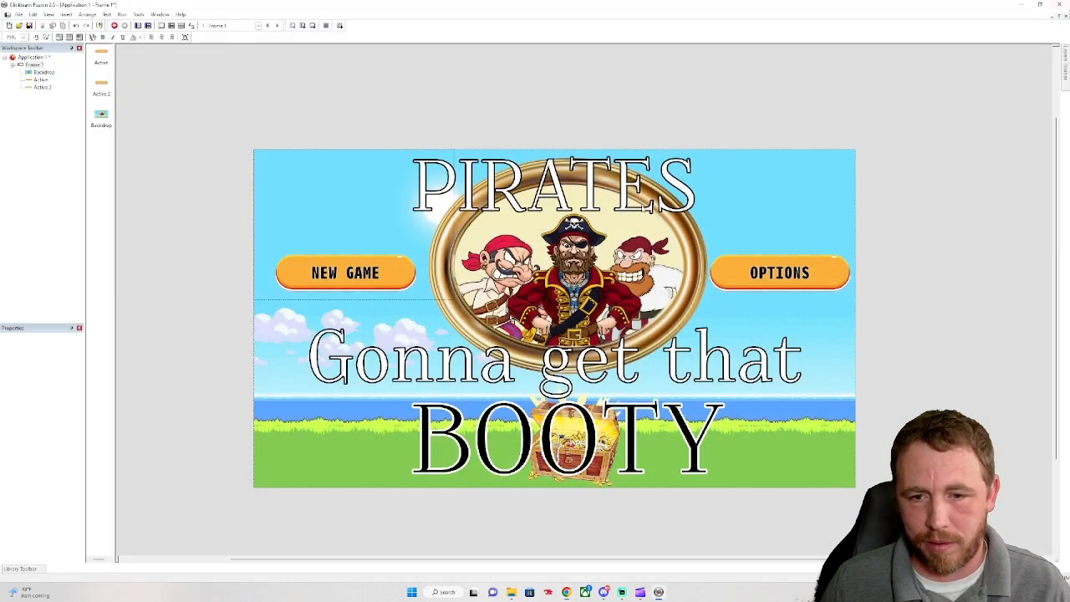
Set the application's window size to 1920 x 1080 and enable Resize display to fill window
{"action": "left_click", "coordinate": [284, 479]}
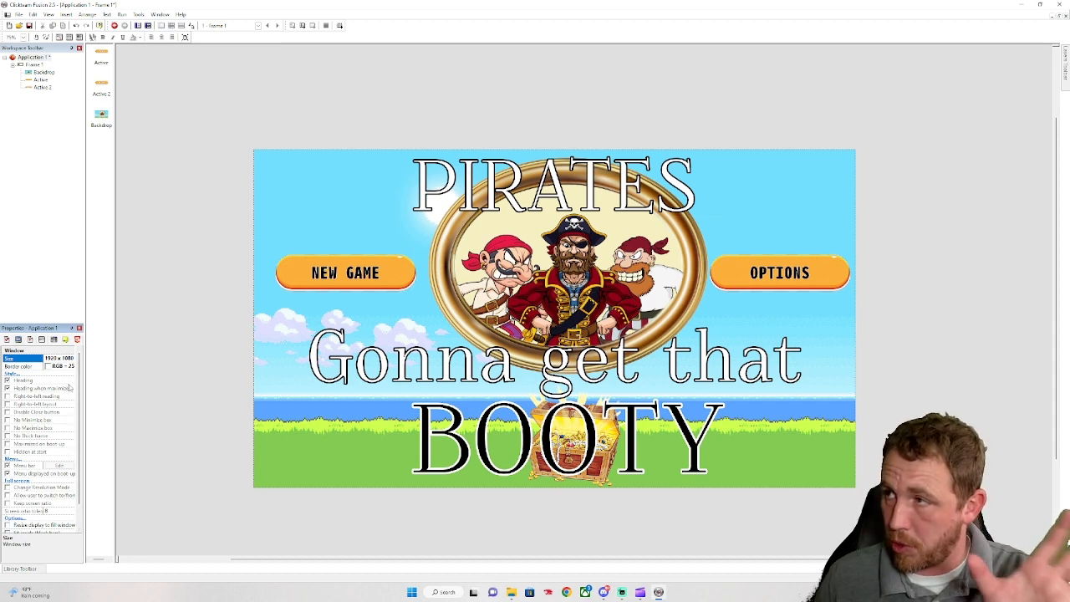
{"action": "scroll", "coordinate": [42, 451], "scroll_direction": "down", "scroll_amount": 1}
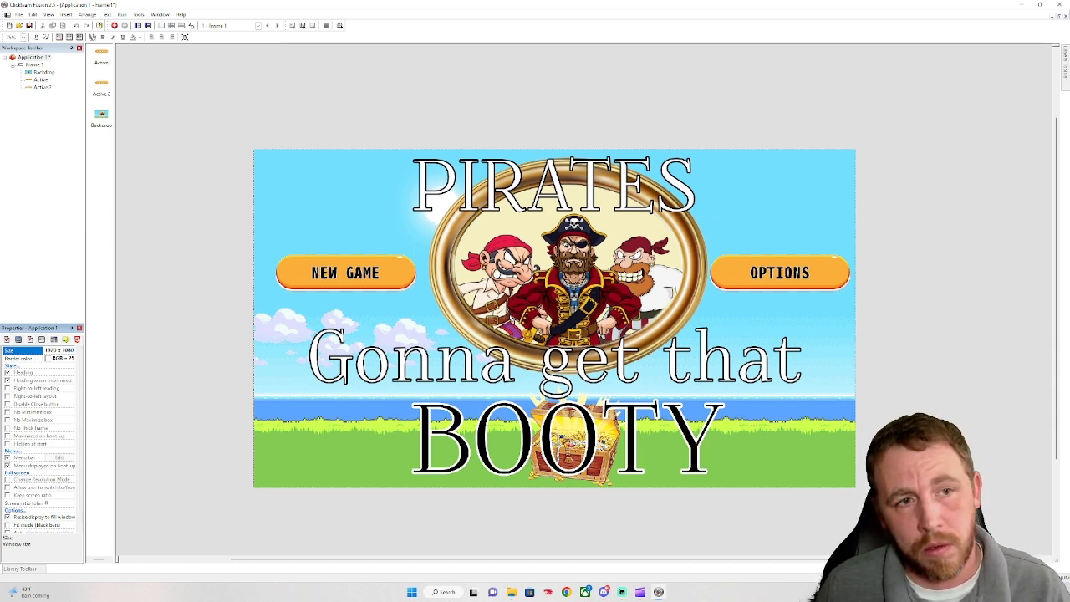
Run the application to check how the title screen fills the browser window, and close the preview
{"action": "left_click", "coordinate": [121, 14]}
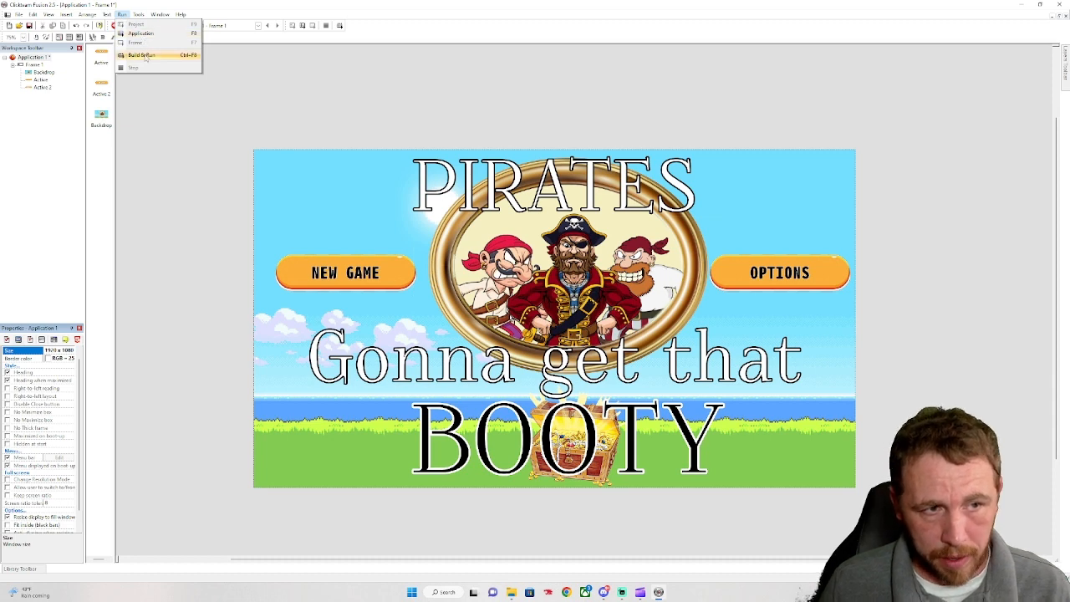
{"action": "left_click", "coordinate": [140, 33]}
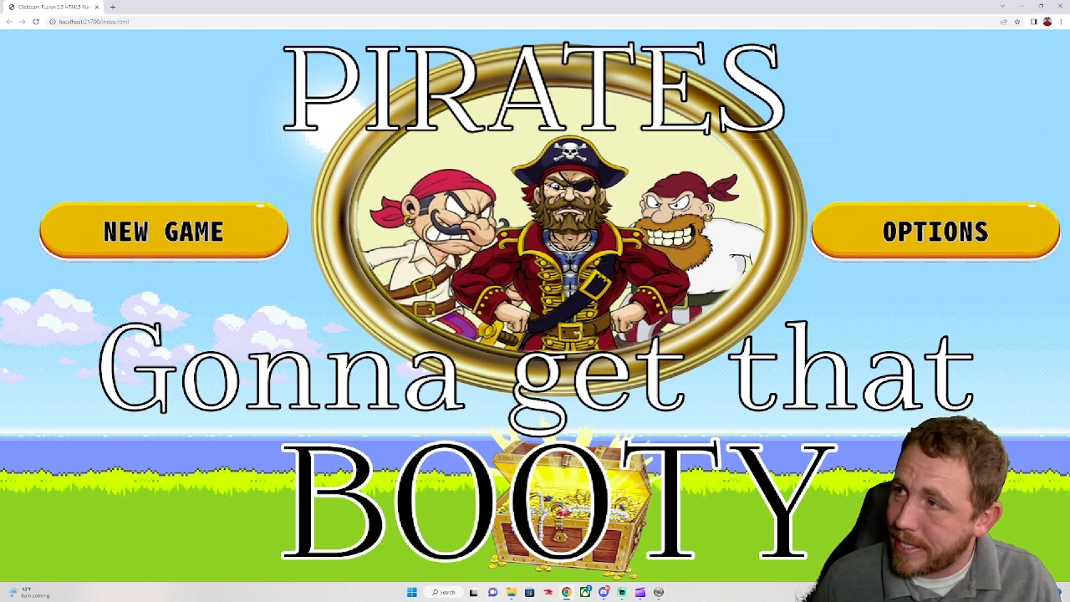
{"action": "left_click", "coordinate": [1060, 7]}
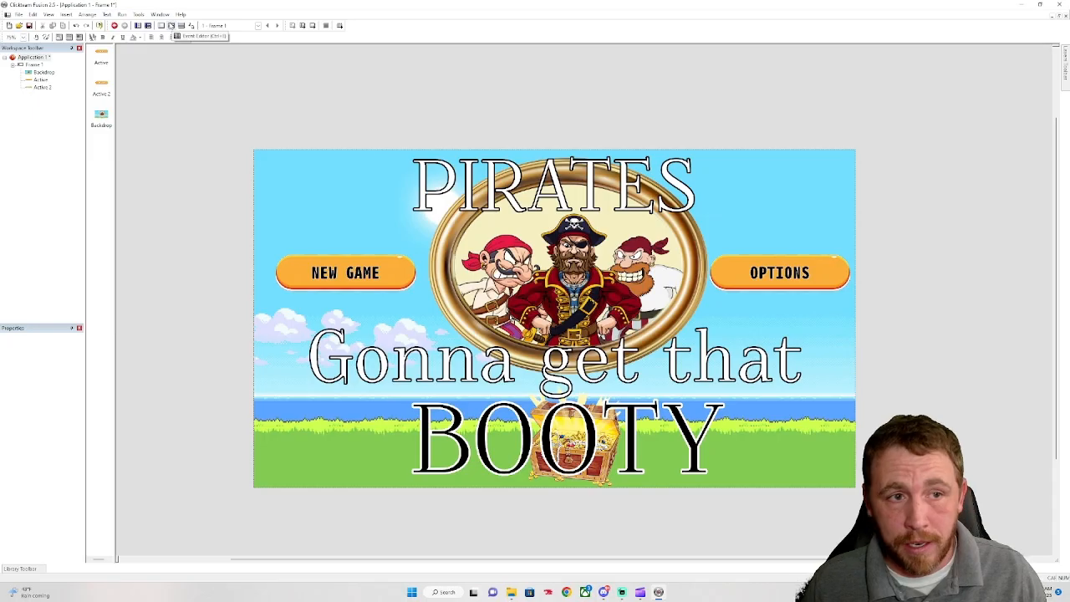
{"action": "left_click", "coordinate": [335, 50]}
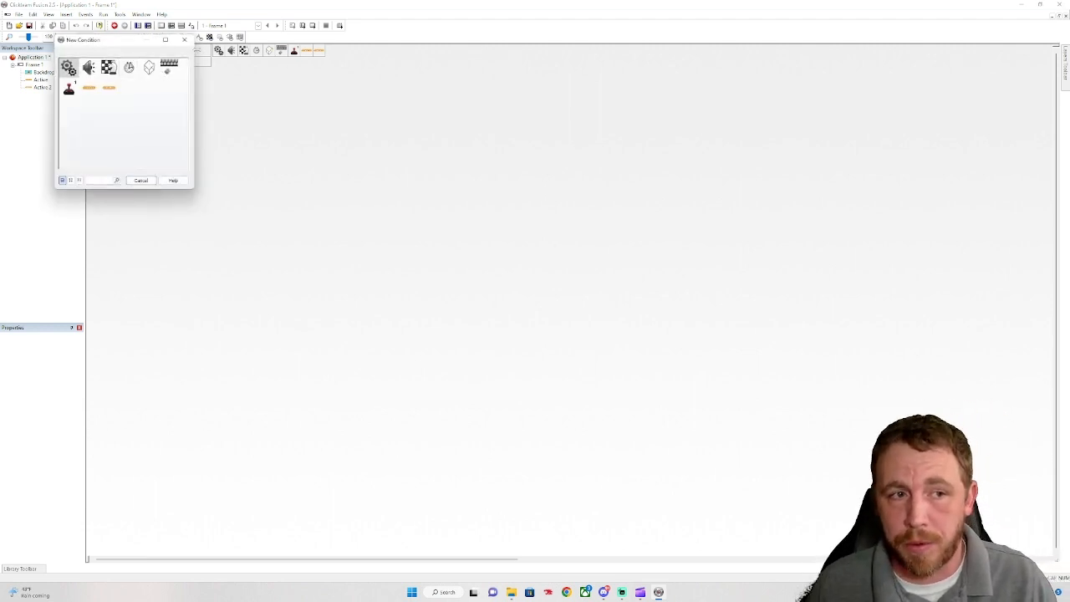
{"action": "left_click", "coordinate": [148, 67]}
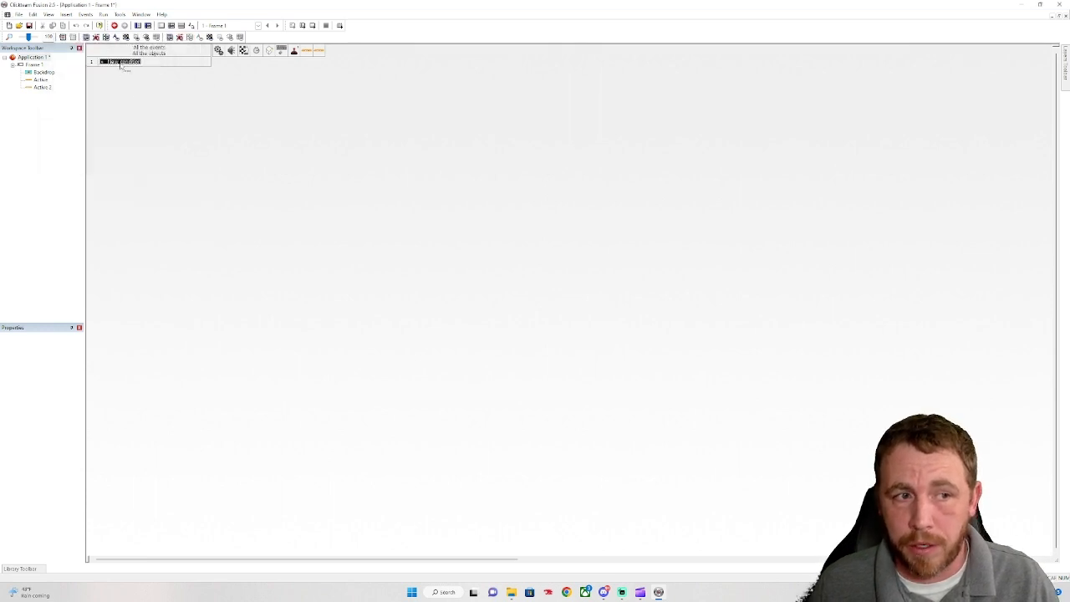
{"action": "double_click", "coordinate": [111, 62]}
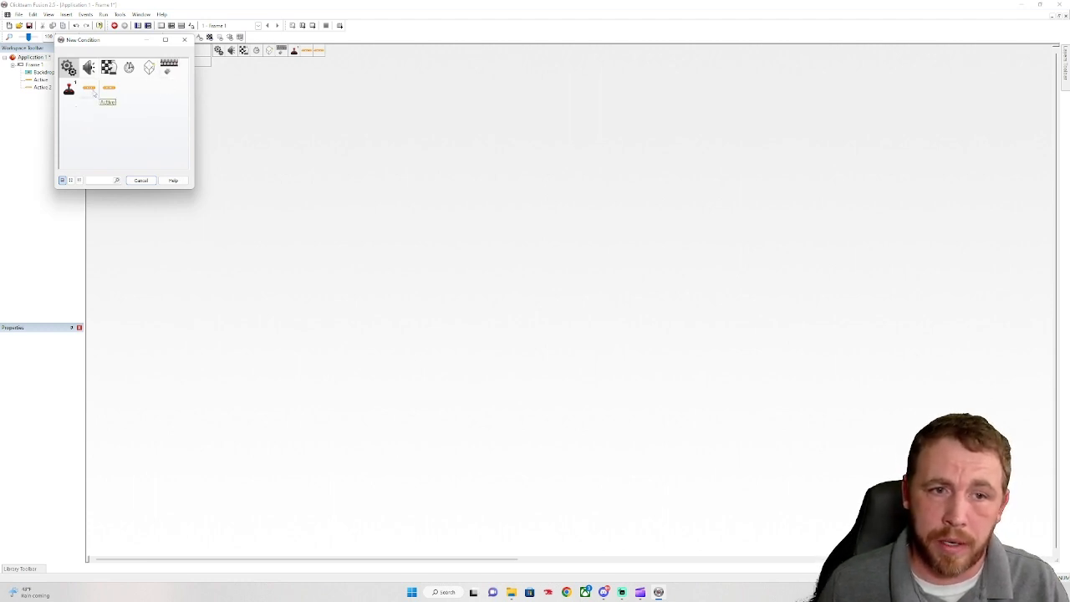
{"action": "right_click", "coordinate": [93, 92]}
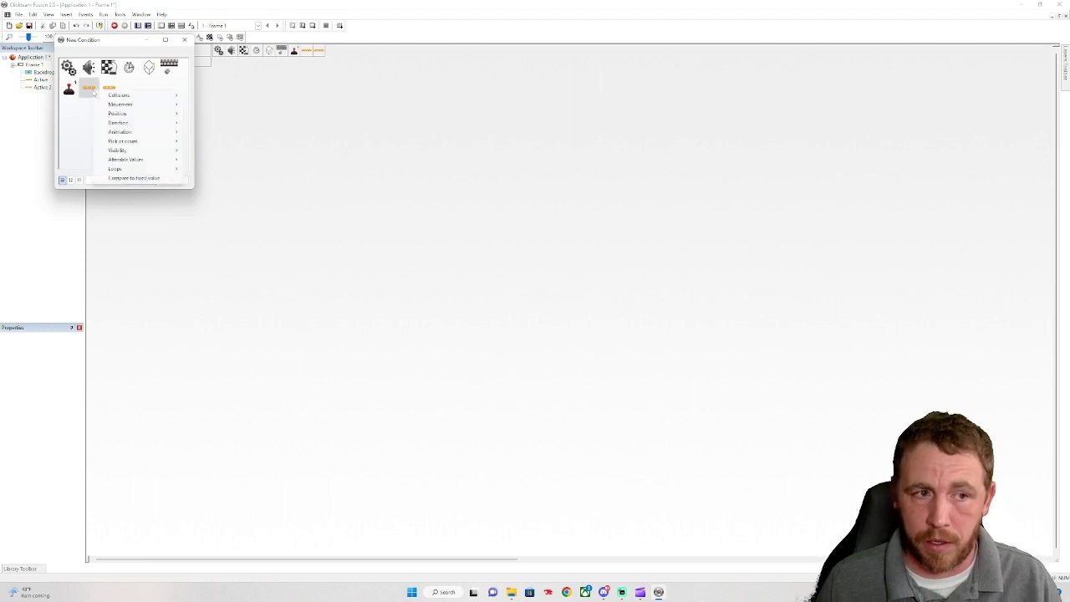
{"action": "left_click", "coordinate": [169, 64]}
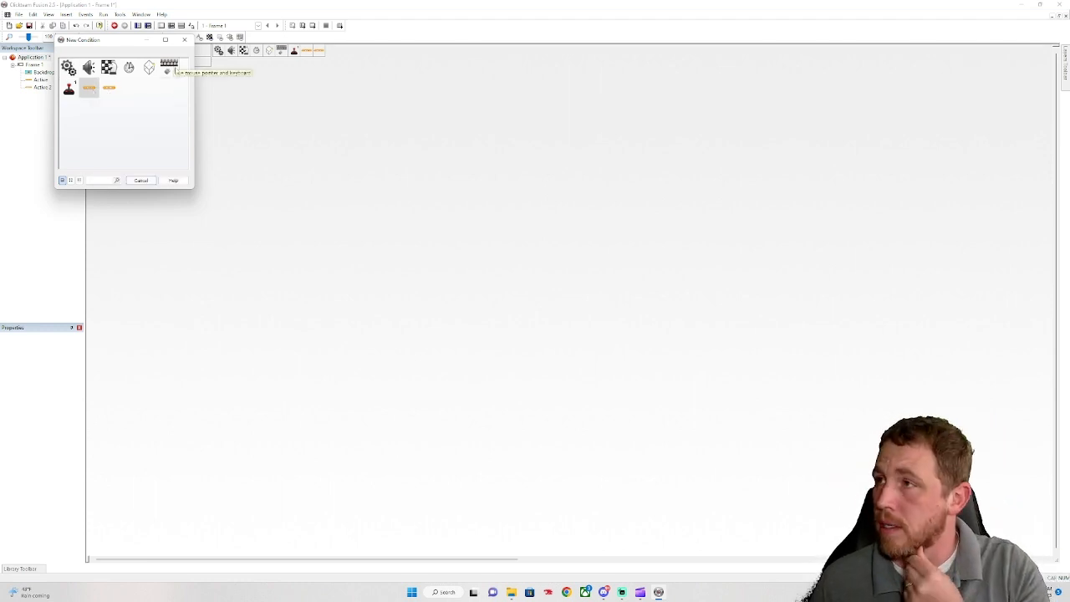
{"action": "left_click", "coordinate": [174, 71]}
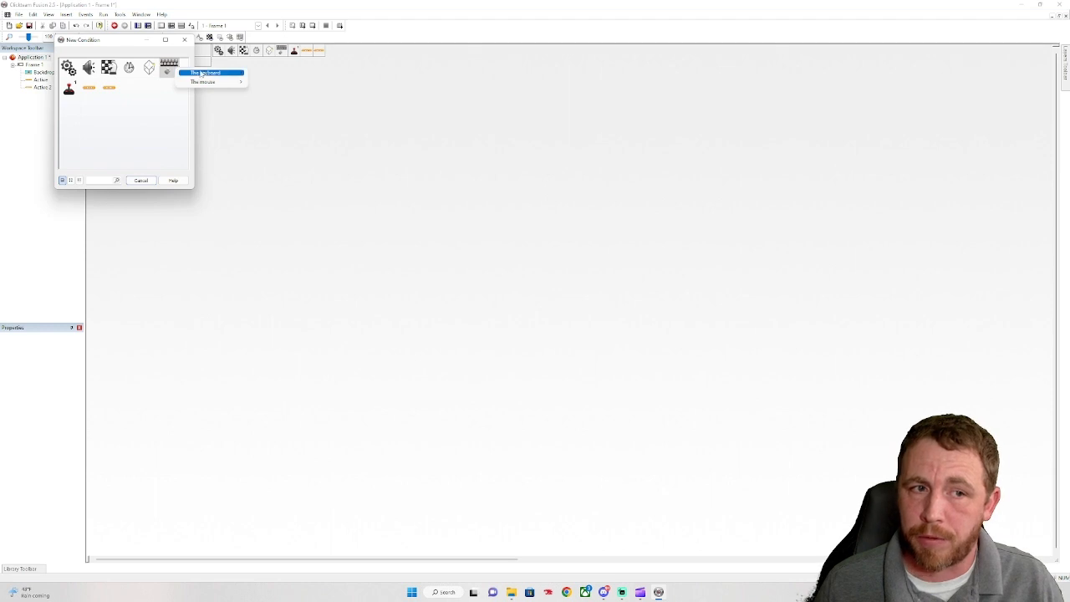
{"action": "mouse_move", "coordinate": [212, 84]}
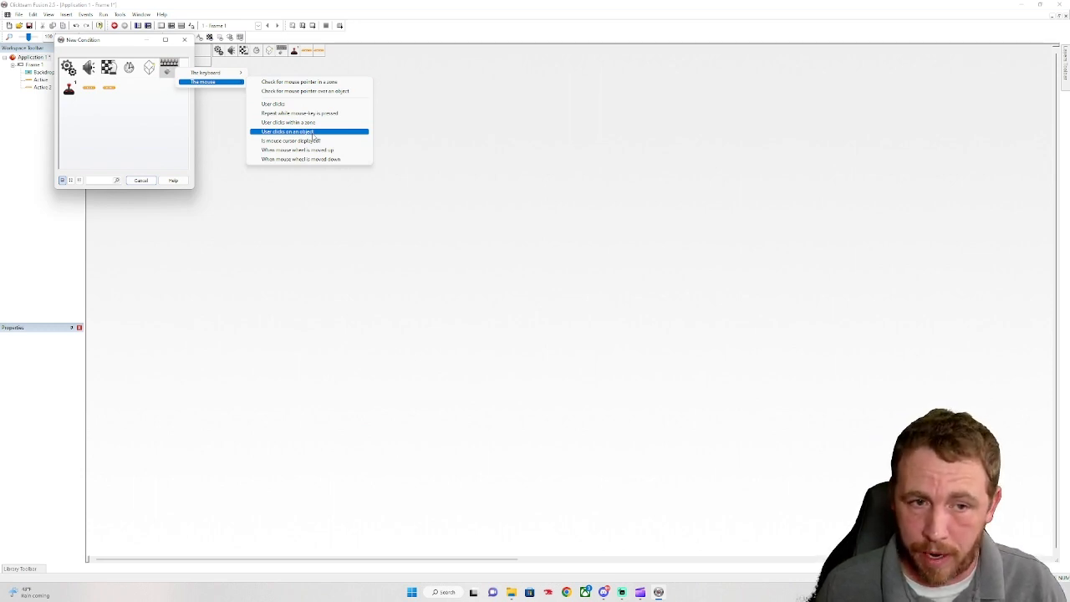
{"action": "left_click", "coordinate": [311, 132]}
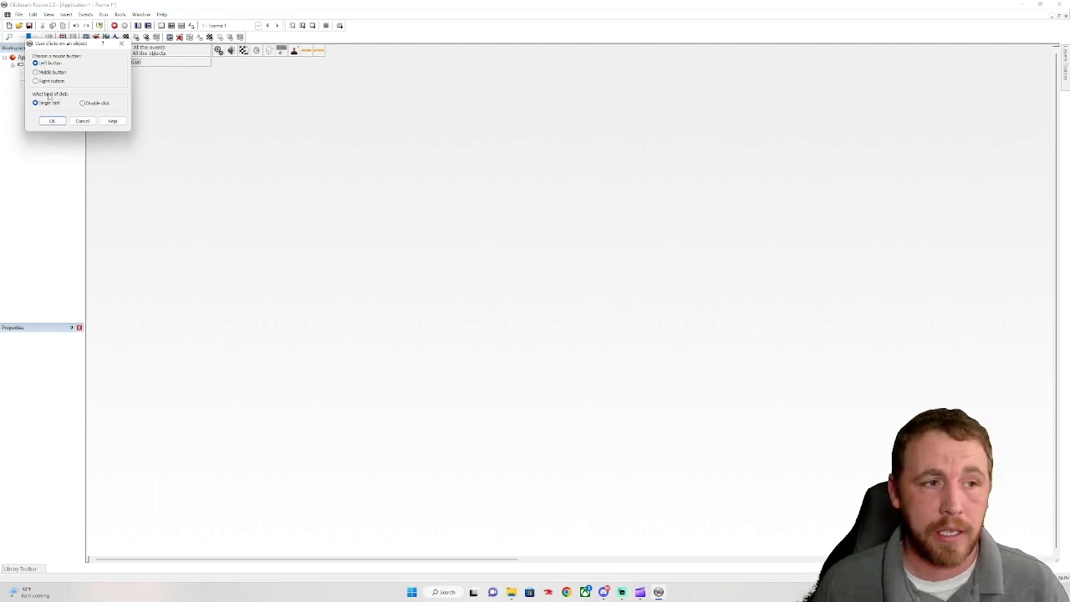
{"action": "left_click", "coordinate": [53, 123]}
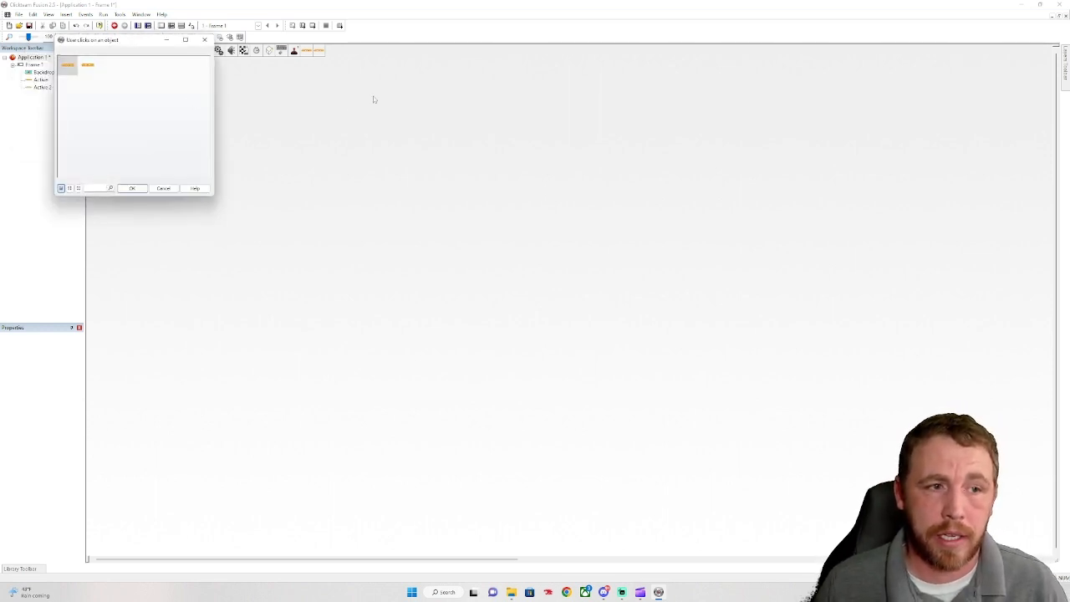
{"action": "left_click_drag", "start_coordinate": [145, 46], "coordinate": [262, 84]}
{"action": "left_click", "coordinate": [305, 80]}
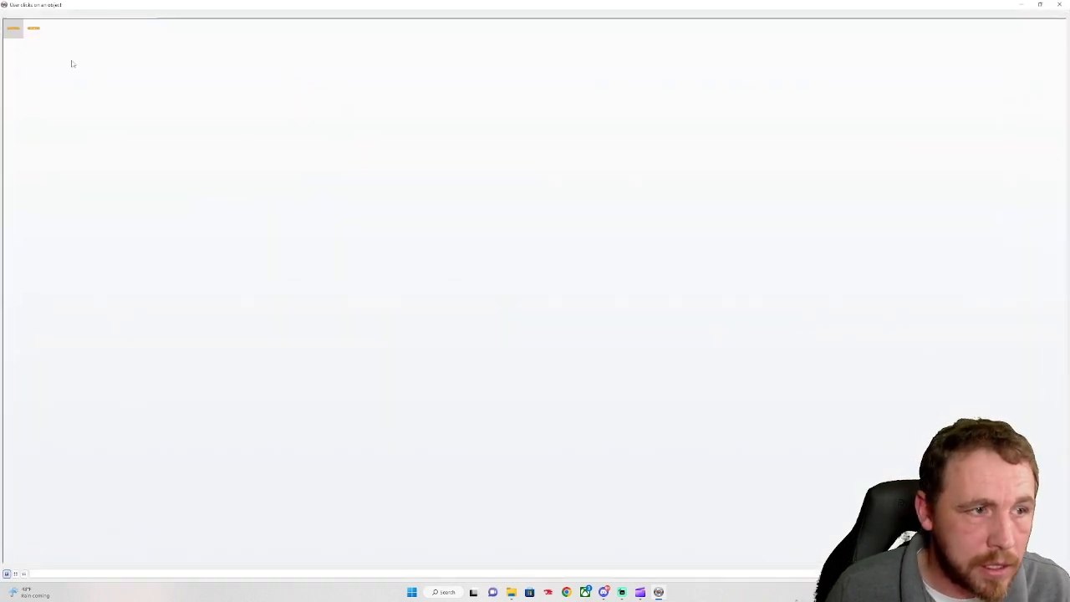
{"action": "left_click", "coordinate": [1039, 5]}
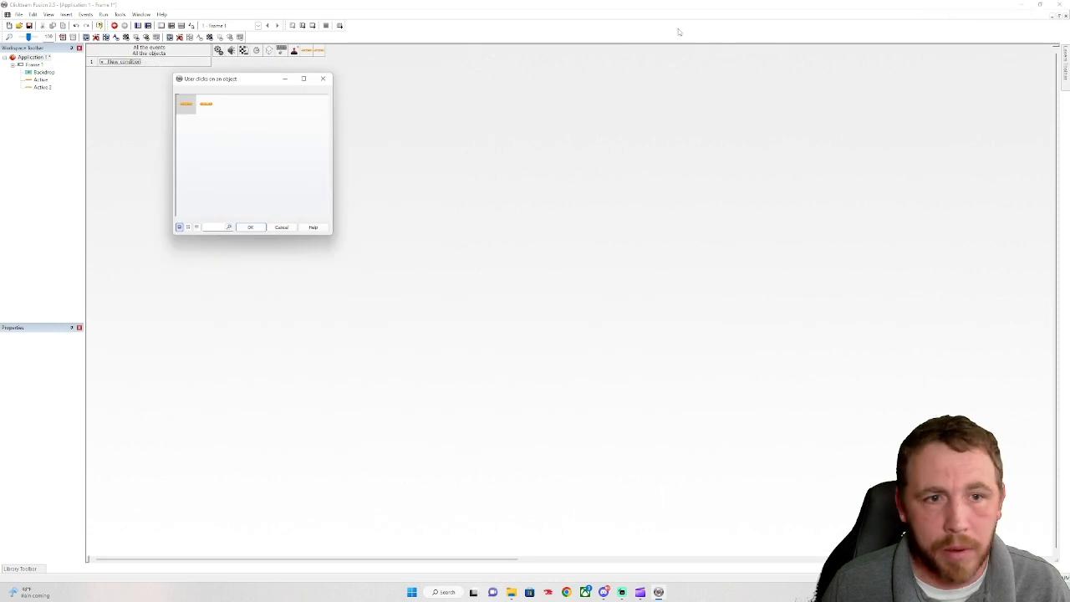
{"action": "left_click", "coordinate": [323, 79]}
Reopen Frame 1's layout and check which Active object is the NEW GAME button and which is the OPTIONS button
{"action": "left_click", "coordinate": [35, 64]}
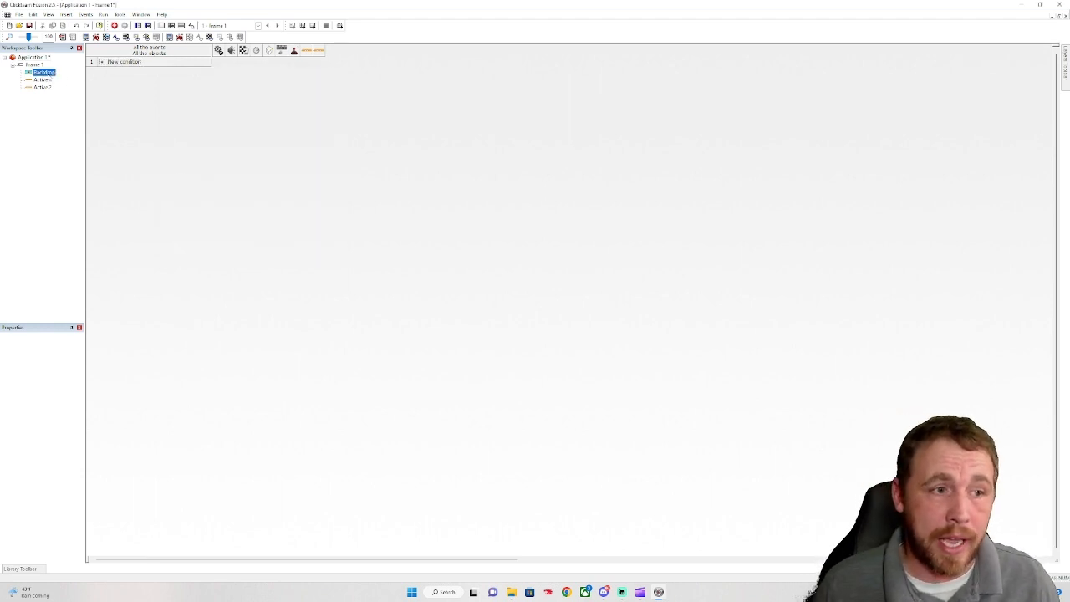
{"action": "double_click", "coordinate": [37, 65]}
{"action": "left_click", "coordinate": [41, 79]}
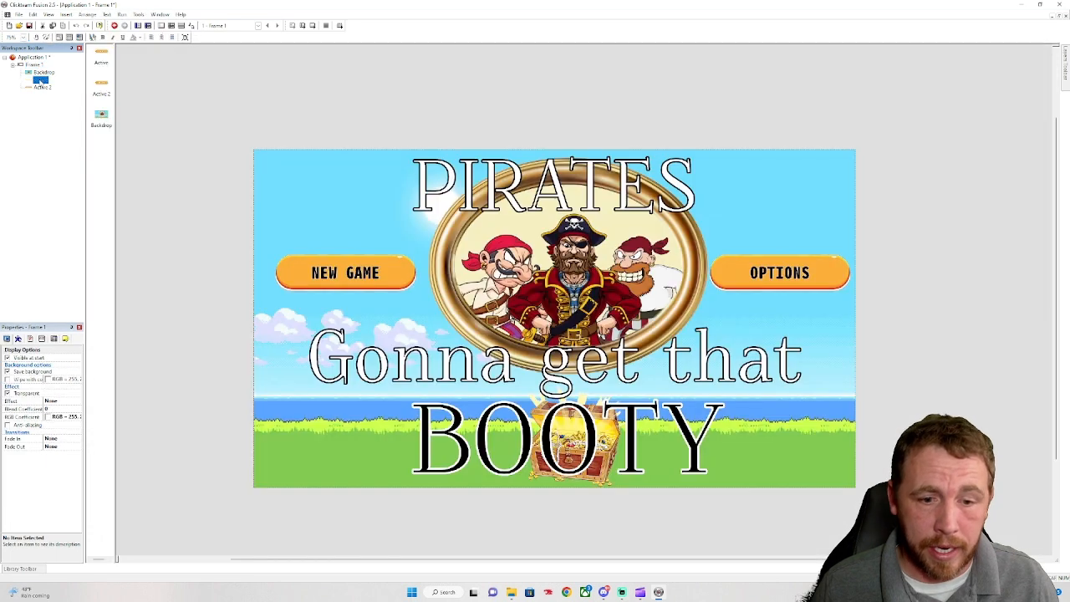
{"action": "left_click", "coordinate": [326, 273]}
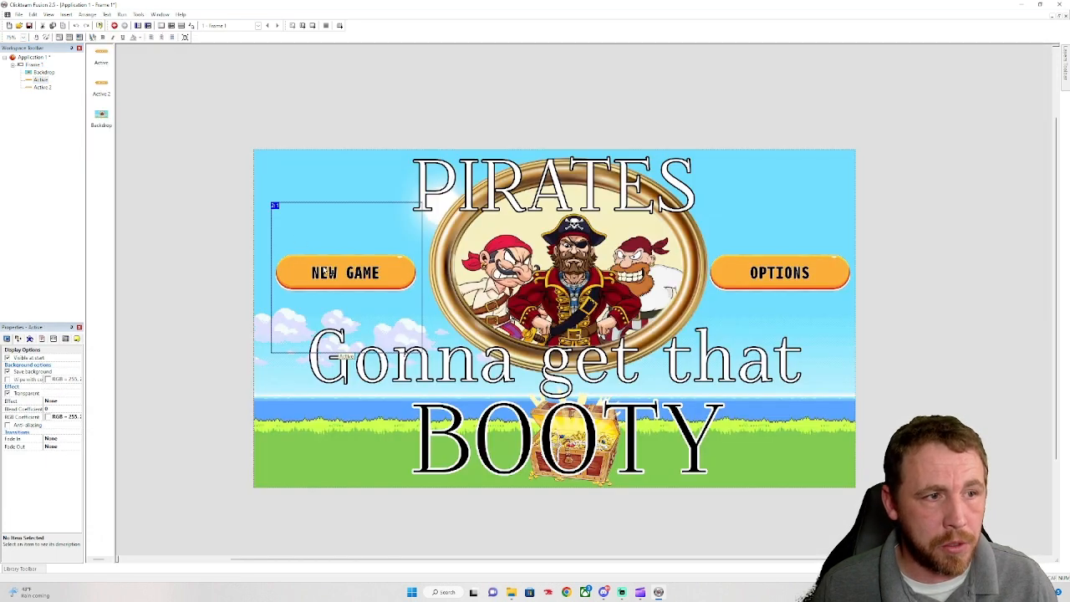
{"action": "left_click", "coordinate": [779, 272]}
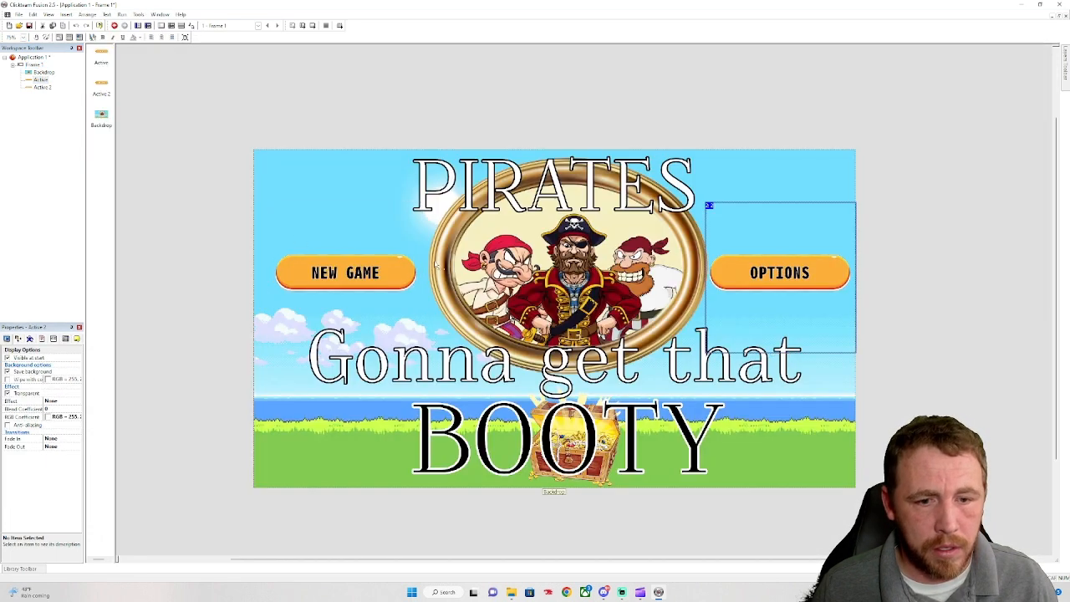
Look through the NEW GAME button's property pages and its animation editor, closing the editor without changes
{"action": "left_click", "coordinate": [368, 269]}
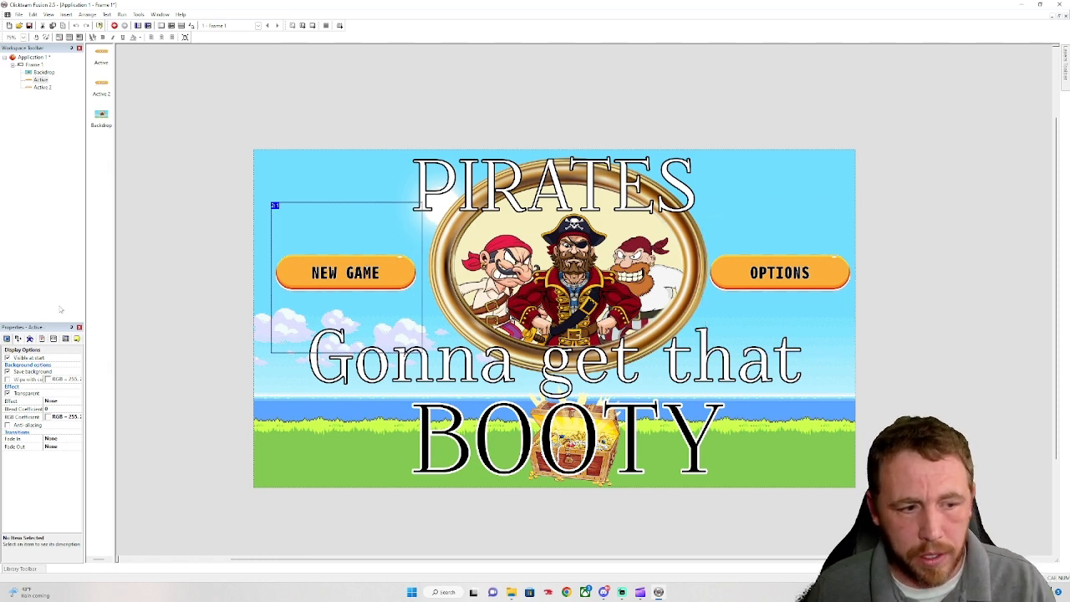
{"action": "left_click", "coordinate": [7, 338]}
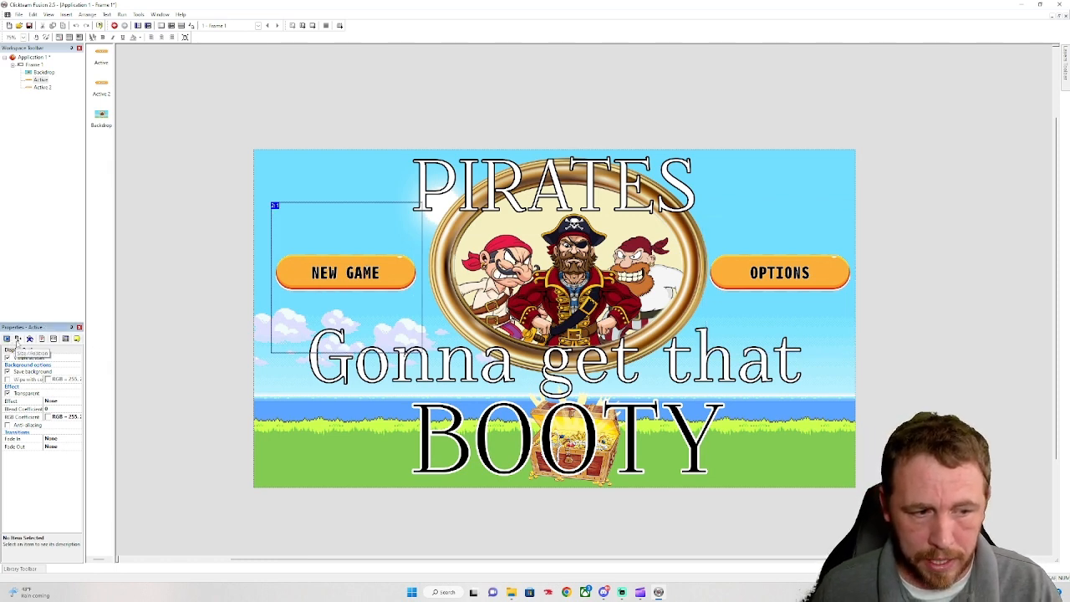
{"action": "left_click", "coordinate": [17, 339]}
{"action": "left_click", "coordinate": [29, 338]}
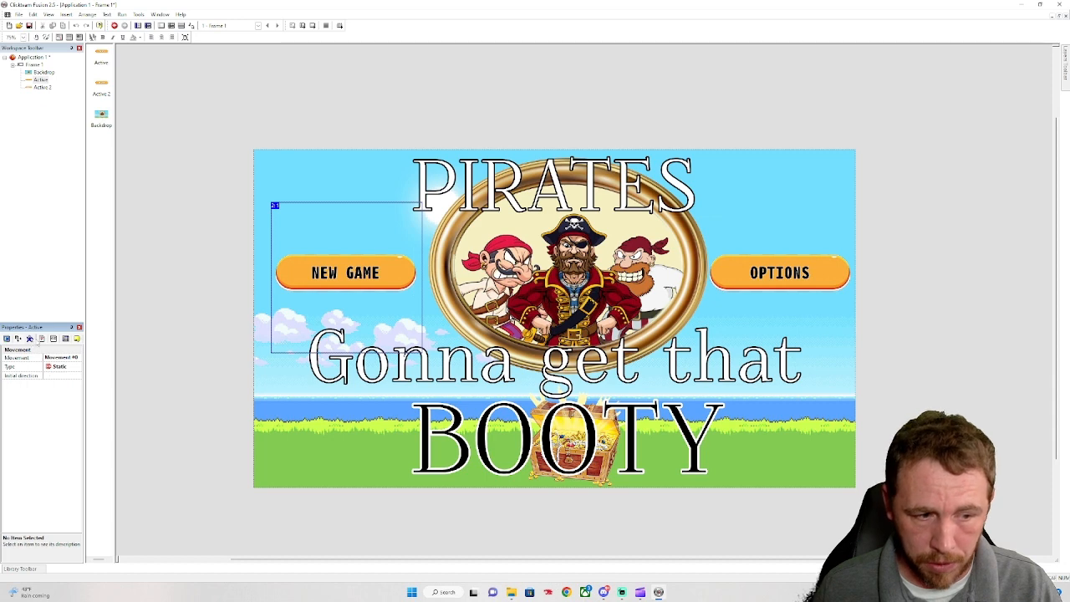
{"action": "left_click", "coordinate": [41, 339]}
{"action": "left_click", "coordinate": [53, 339]}
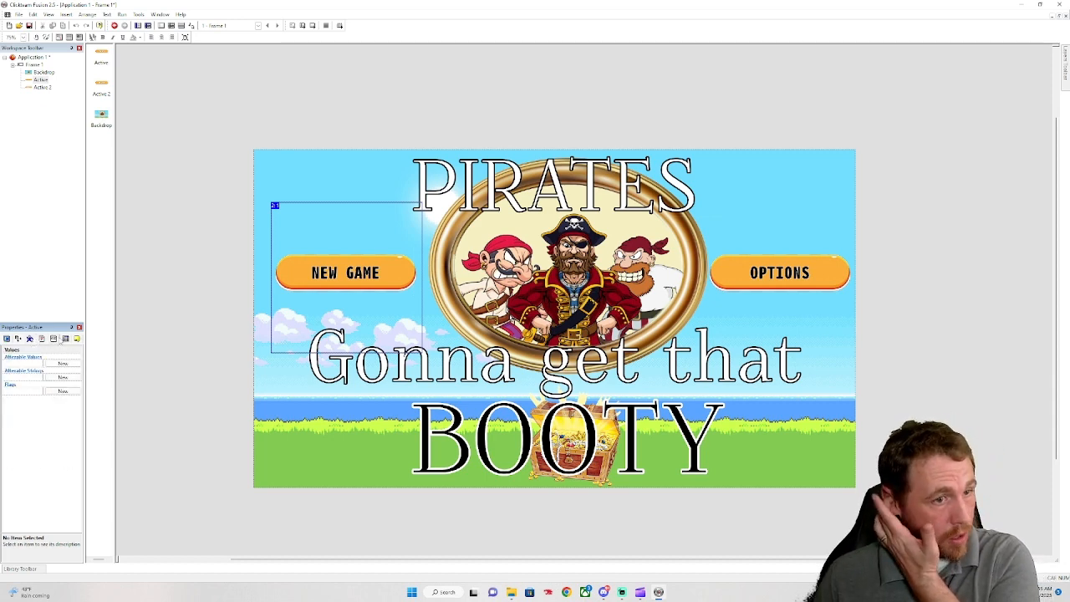
{"action": "right_click", "coordinate": [41, 79]}
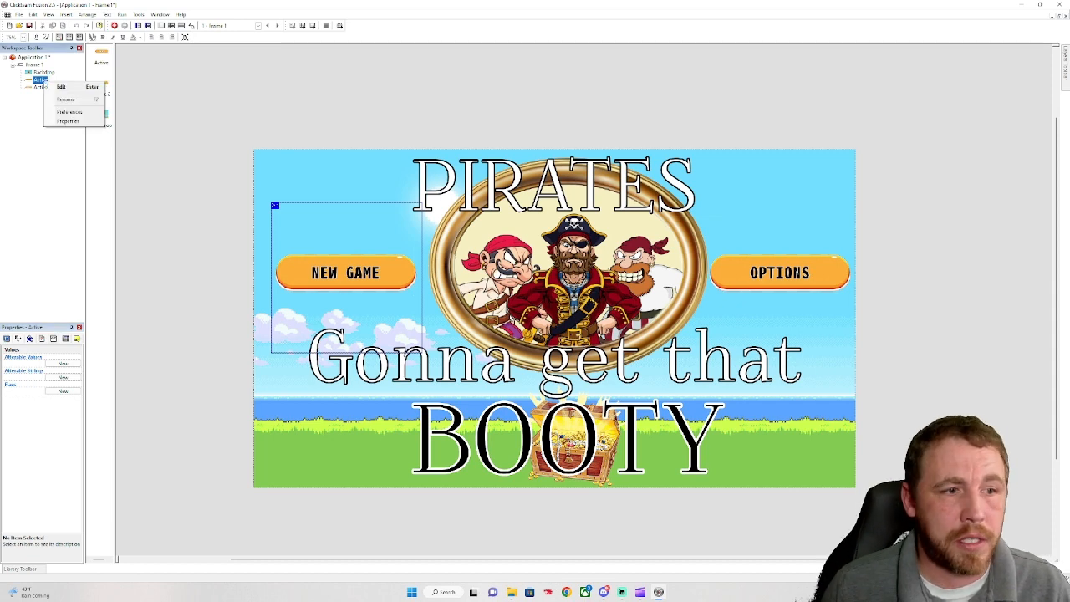
{"action": "left_click", "coordinate": [61, 88]}
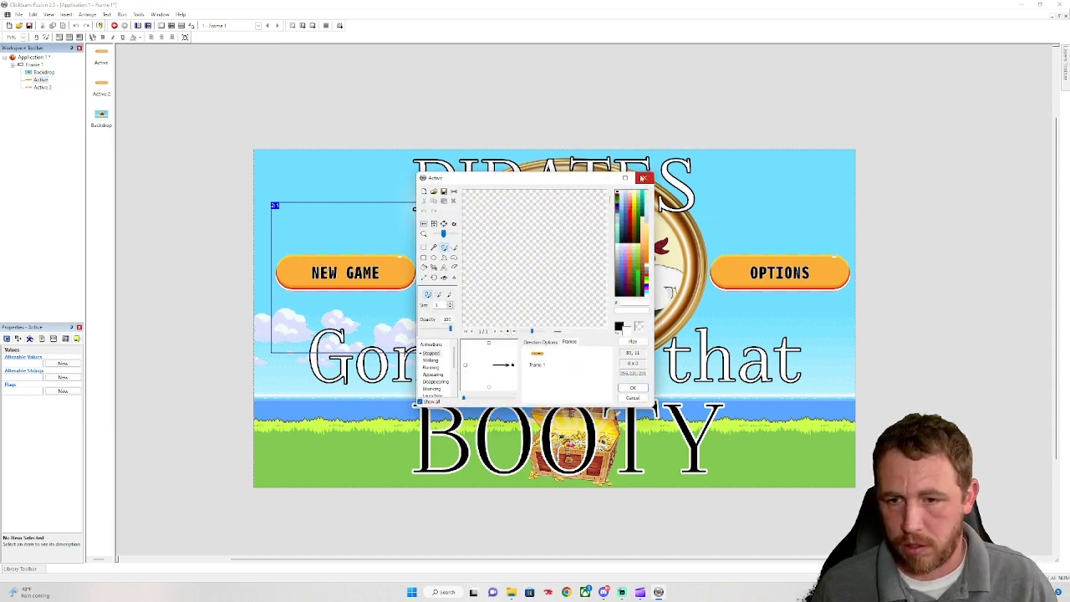
{"action": "left_click", "coordinate": [644, 177]}
Rename the NEW GAME button's Active object as "New Game"
{"action": "right_click", "coordinate": [35, 79]}
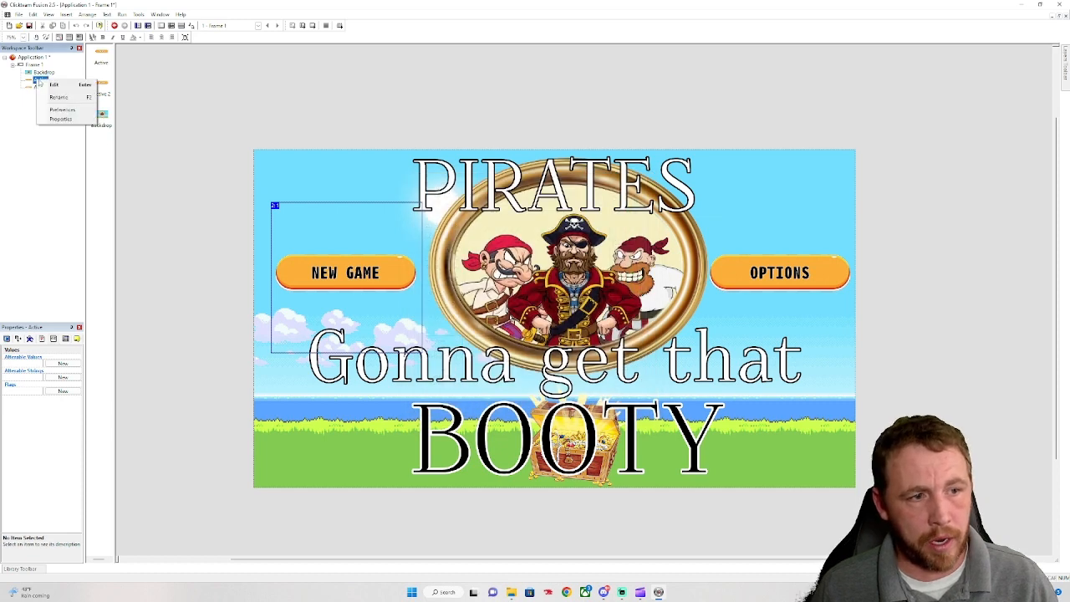
{"action": "left_click", "coordinate": [81, 101]}
{"action": "type", "text": "New Game"}
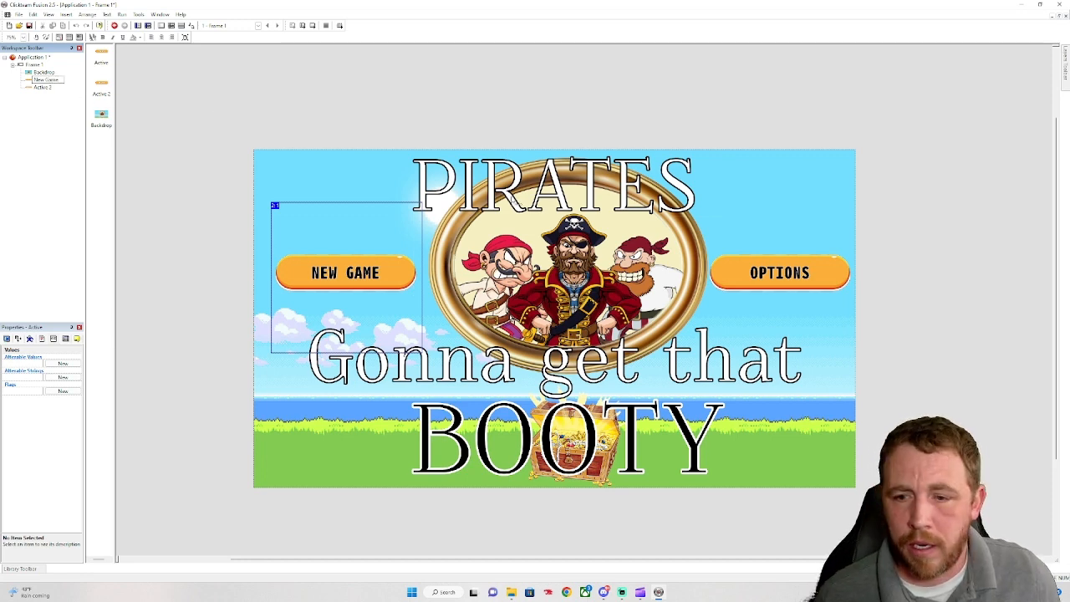
Rename the Active 2 object as "Option"
{"action": "left_click", "coordinate": [42, 88]}
{"action": "left_click", "coordinate": [41, 88]}
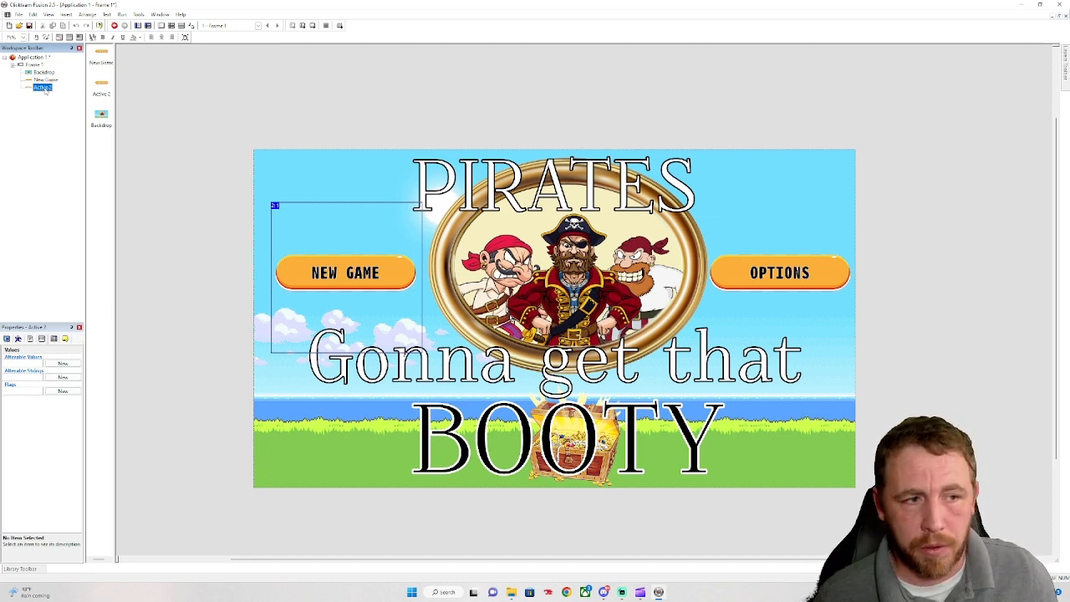
{"action": "right_click", "coordinate": [45, 92]}
{"action": "left_click", "coordinate": [69, 106]}
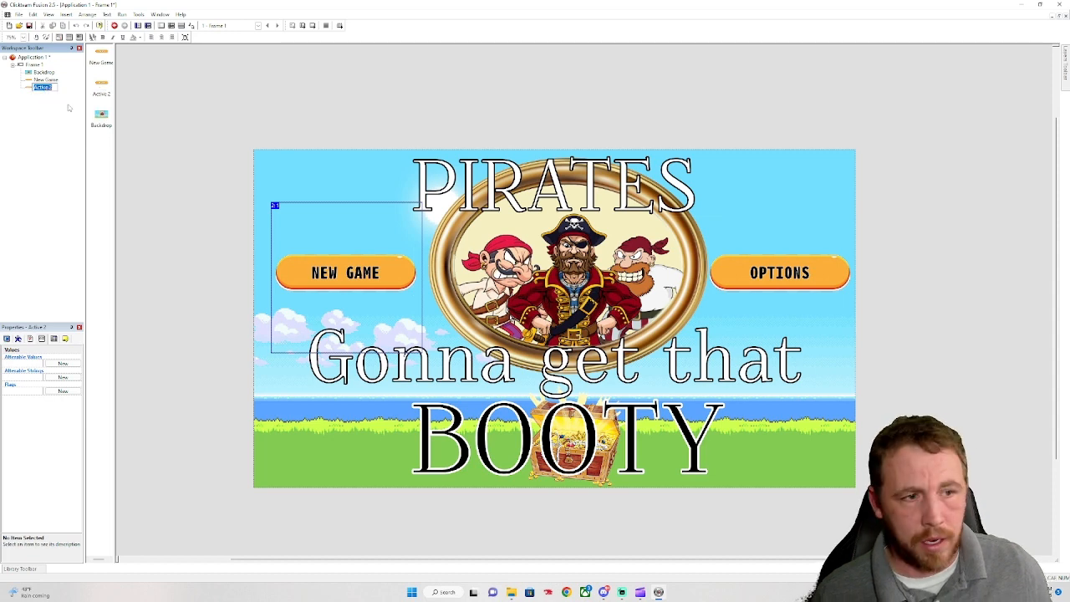
{"action": "type", "text": "Opt"}
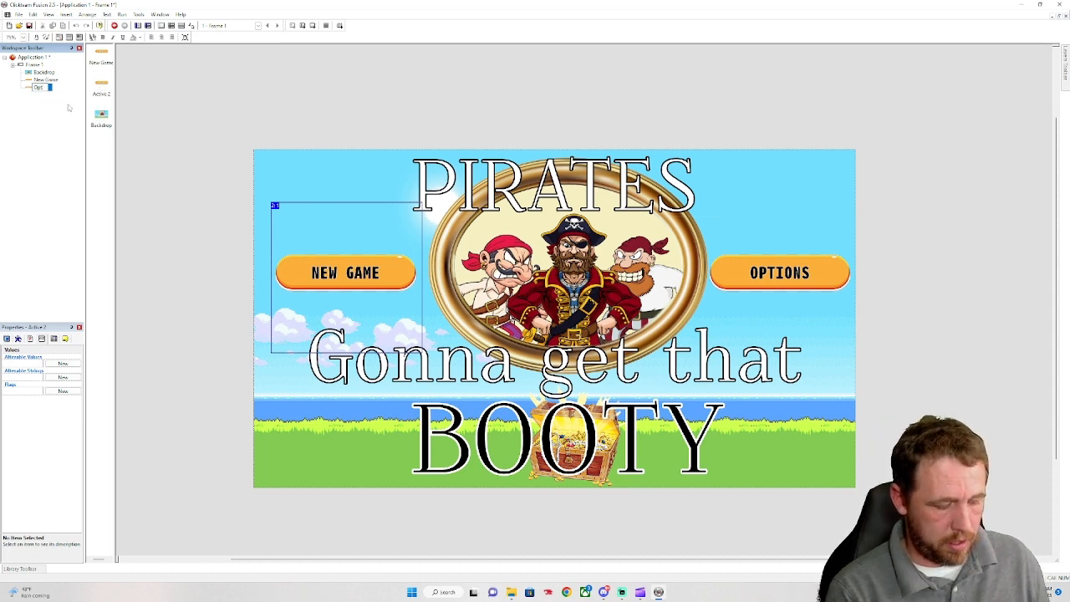
{"action": "type", "text": "ion"}
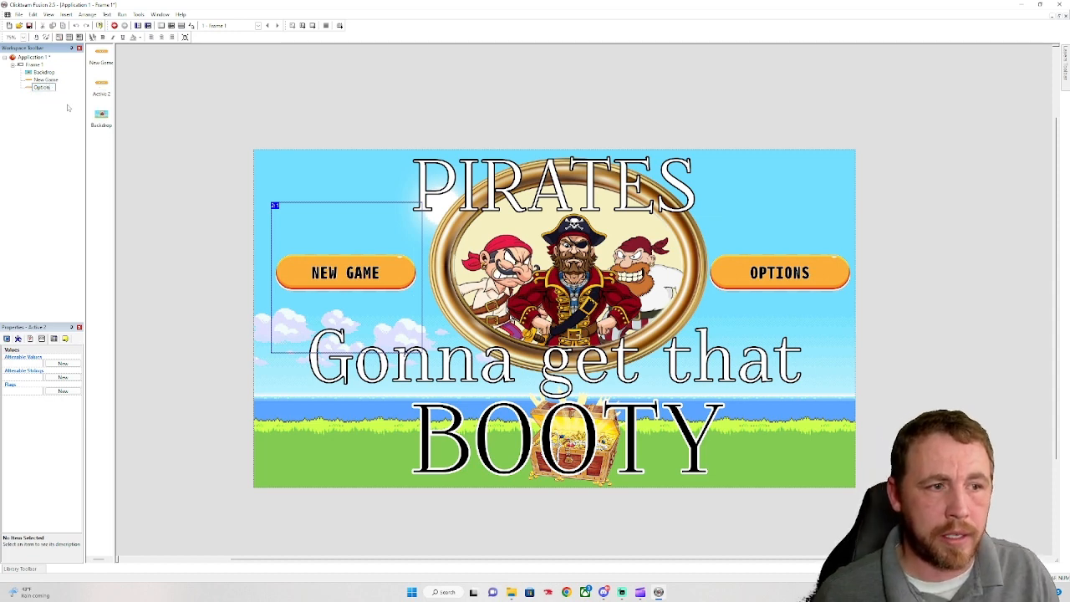
{"action": "key", "text": "Return"}
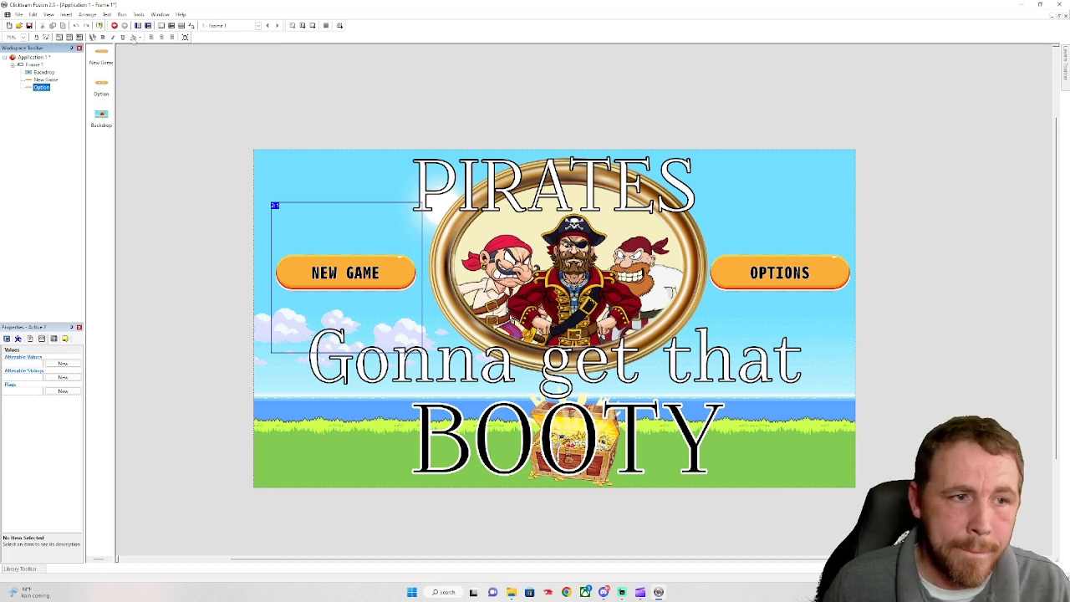
Check the New Game object's image in its animation editor and close the editor
{"action": "double_click", "coordinate": [102, 55]}
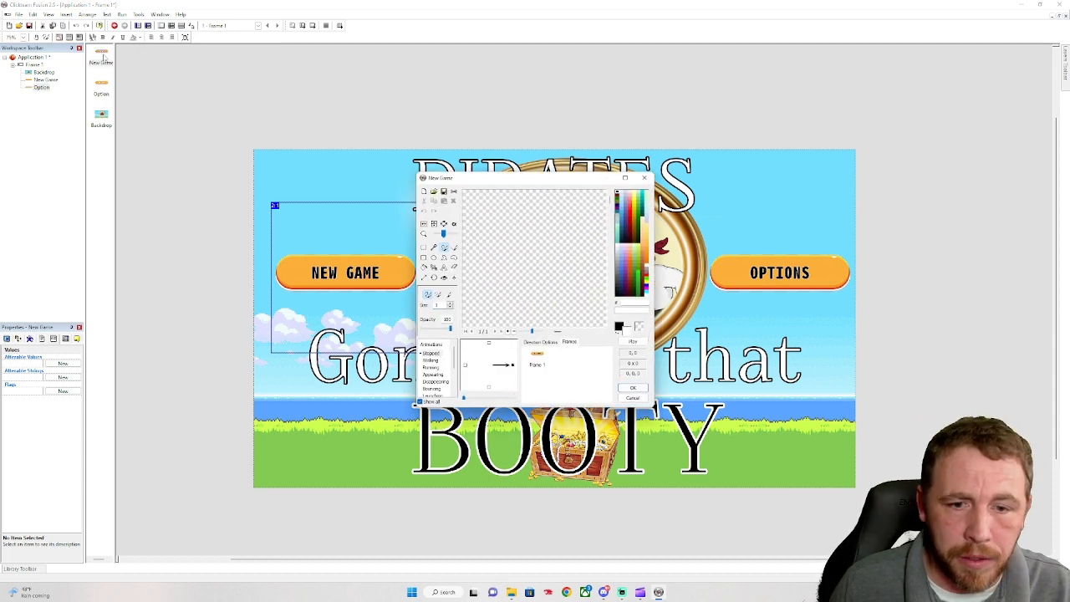
{"action": "key", "text": "ctrl+v"}
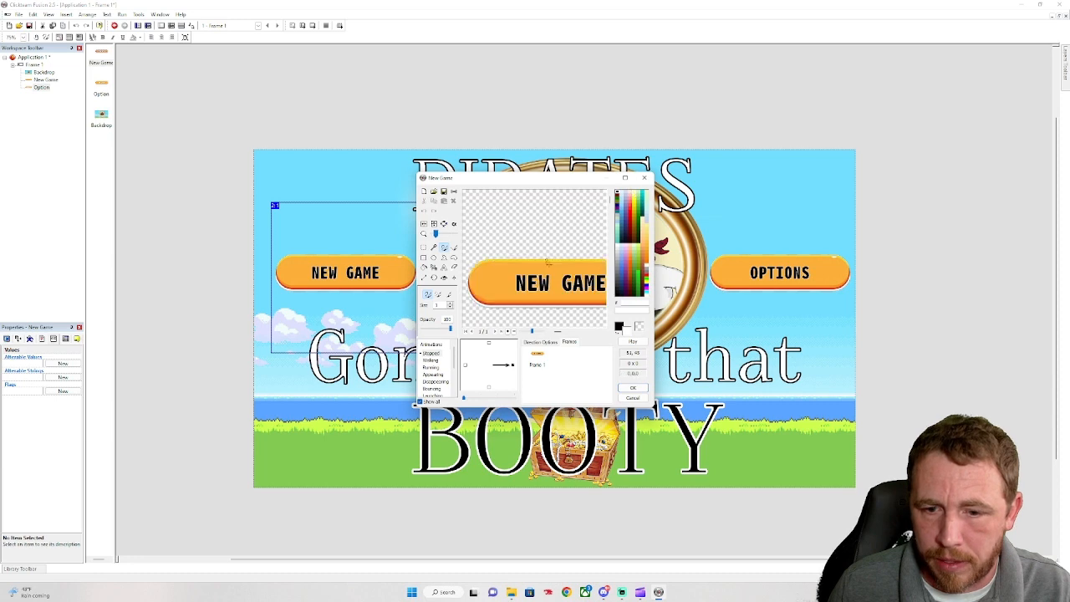
{"action": "left_click", "coordinate": [643, 177]}
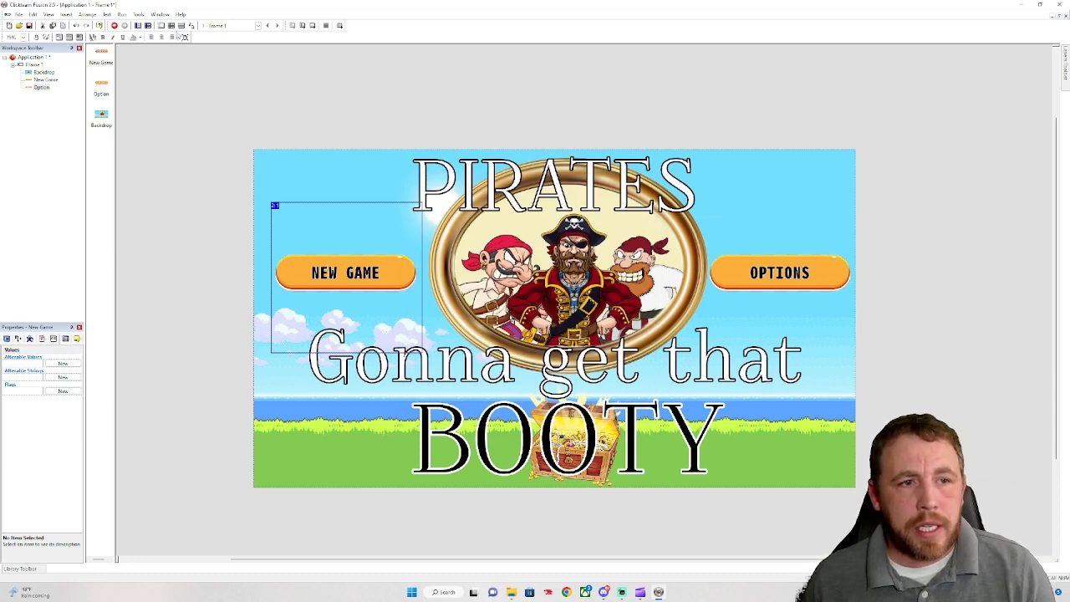
Add an event to Frame 1 that goes to the next frame on a single left click on the New Game object
{"action": "left_click", "coordinate": [173, 26]}
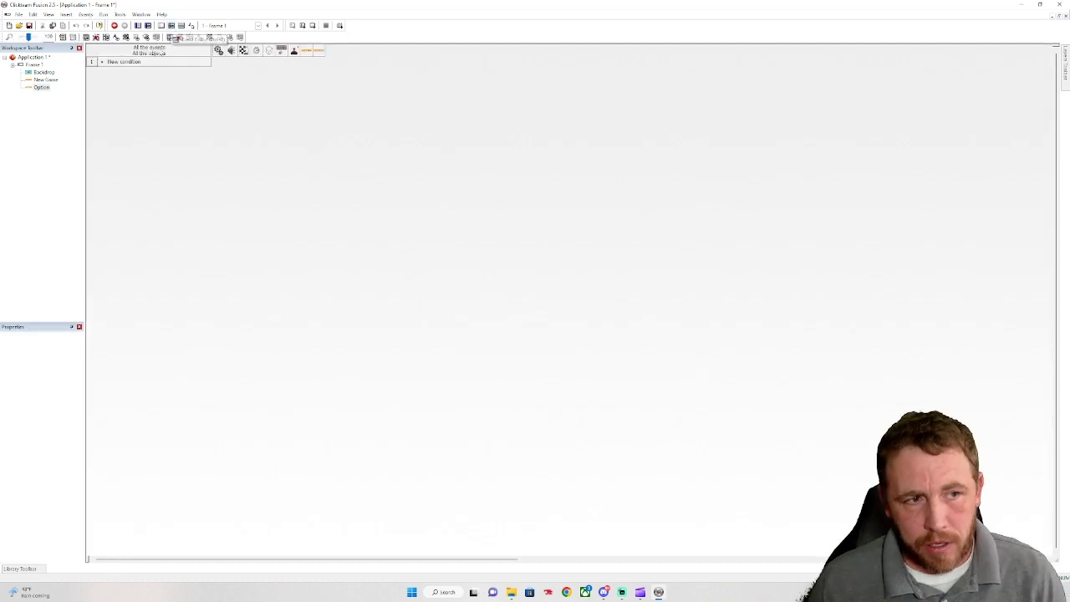
{"action": "left_click", "coordinate": [117, 63]}
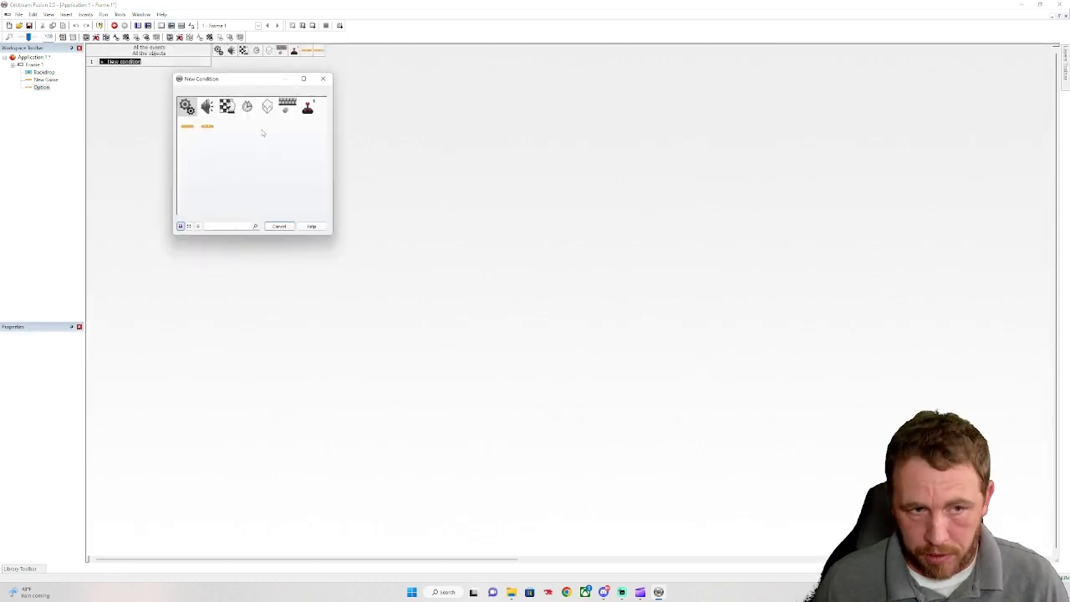
{"action": "left_click", "coordinate": [306, 107]}
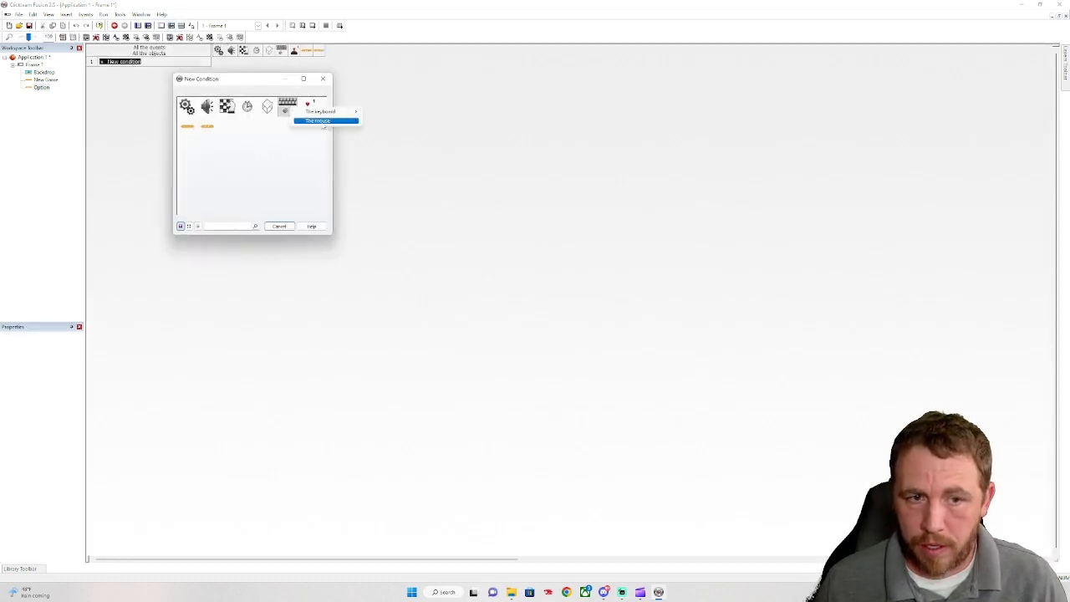
{"action": "mouse_move", "coordinate": [323, 125]}
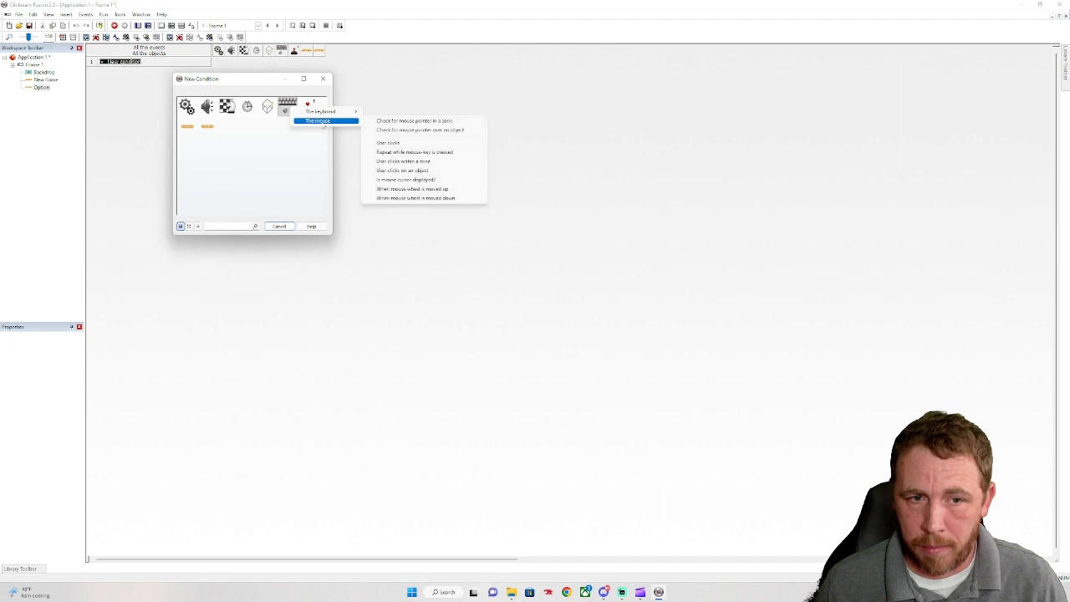
{"action": "left_click", "coordinate": [430, 171]}
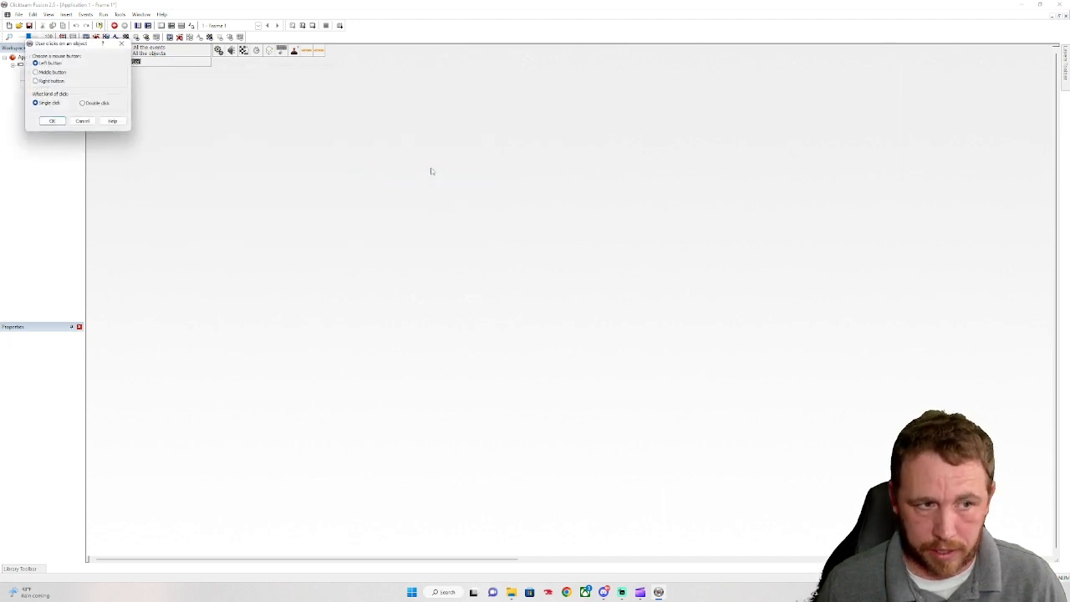
{"action": "left_click", "coordinate": [53, 121]}
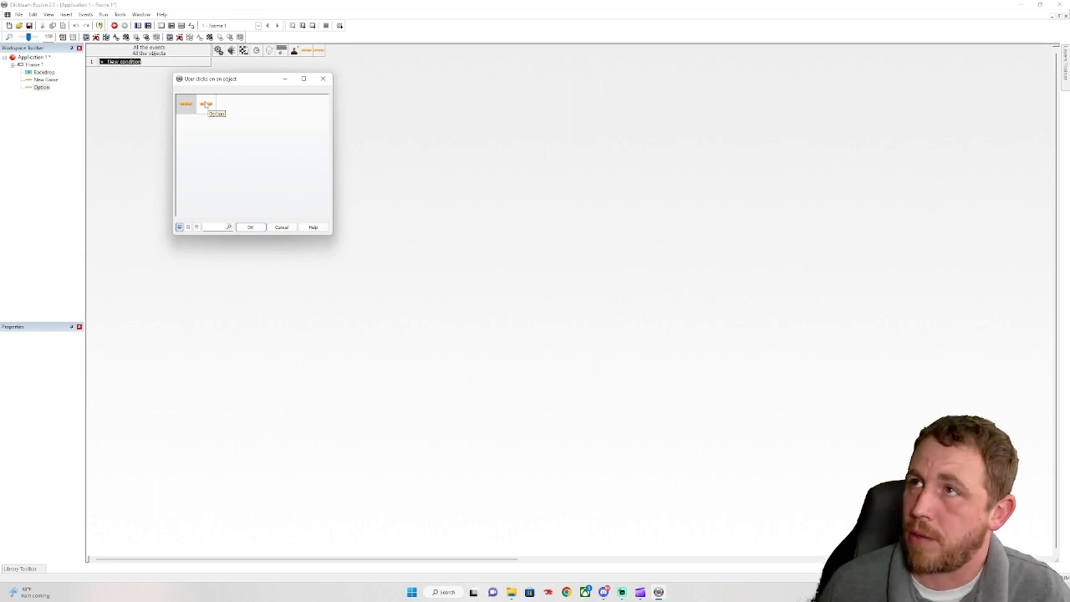
{"action": "double_click", "coordinate": [202, 105]}
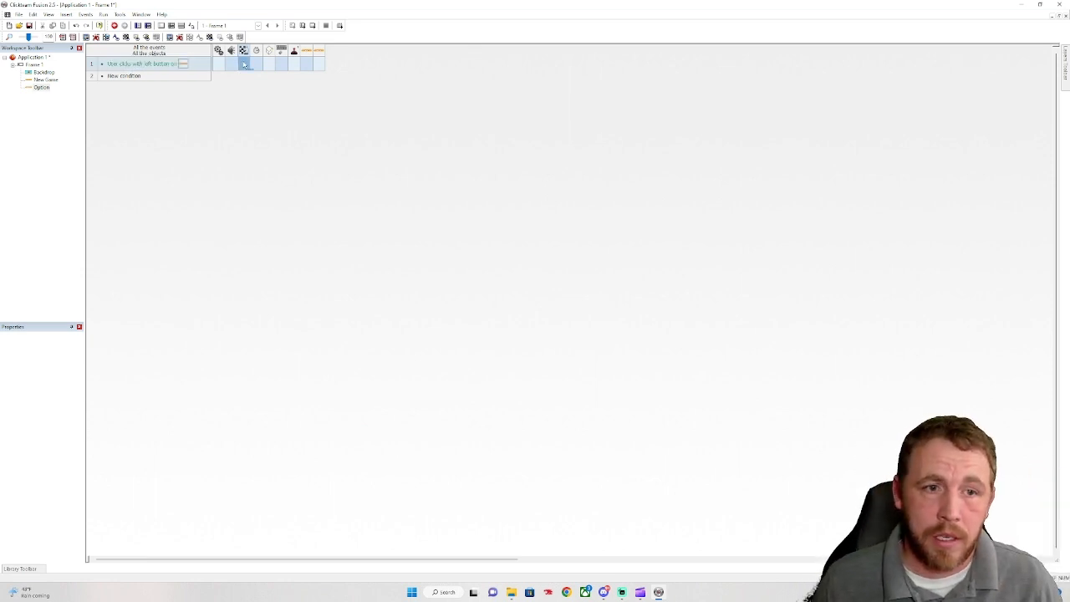
{"action": "right_click", "coordinate": [243, 64]}
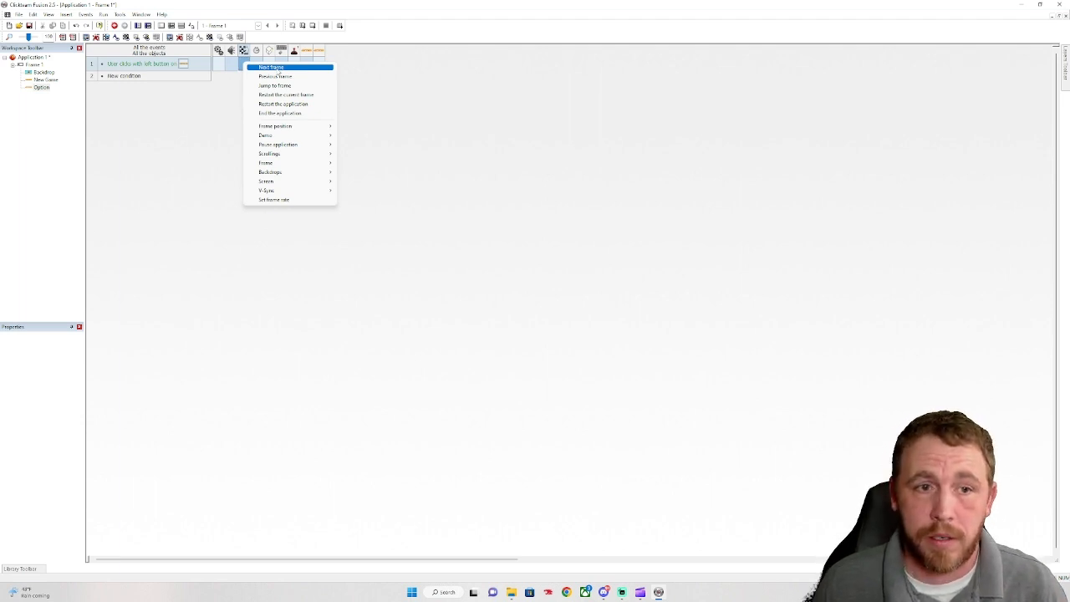
{"action": "left_click", "coordinate": [277, 69]}
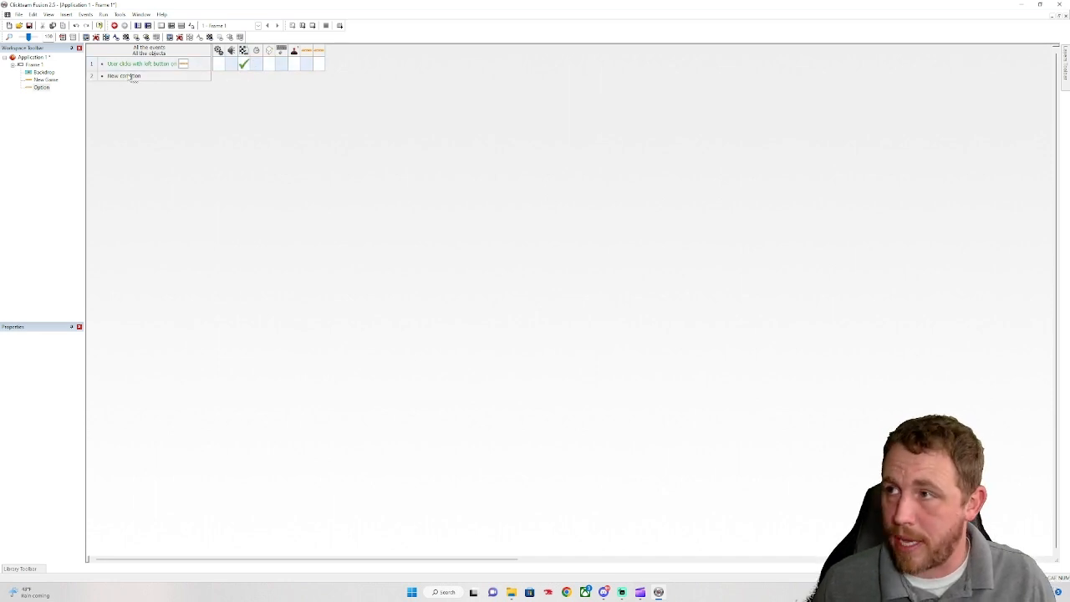
Add a second event that jumps to Frame 1 on a single left click on the Option object
{"action": "left_click", "coordinate": [132, 77]}
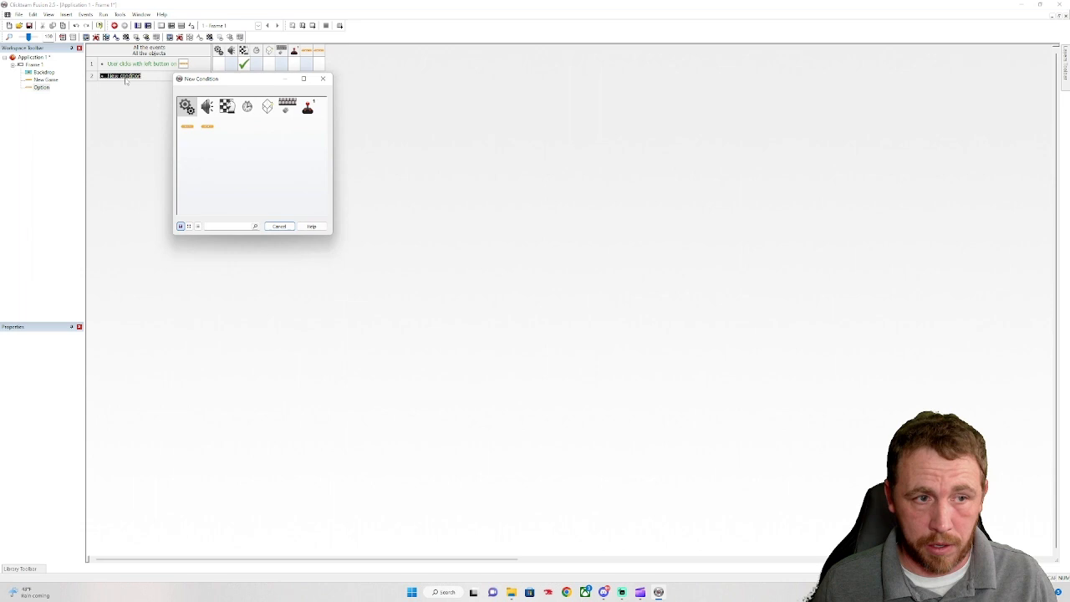
{"action": "left_click", "coordinate": [288, 109]}
{"action": "mouse_move", "coordinate": [316, 122]}
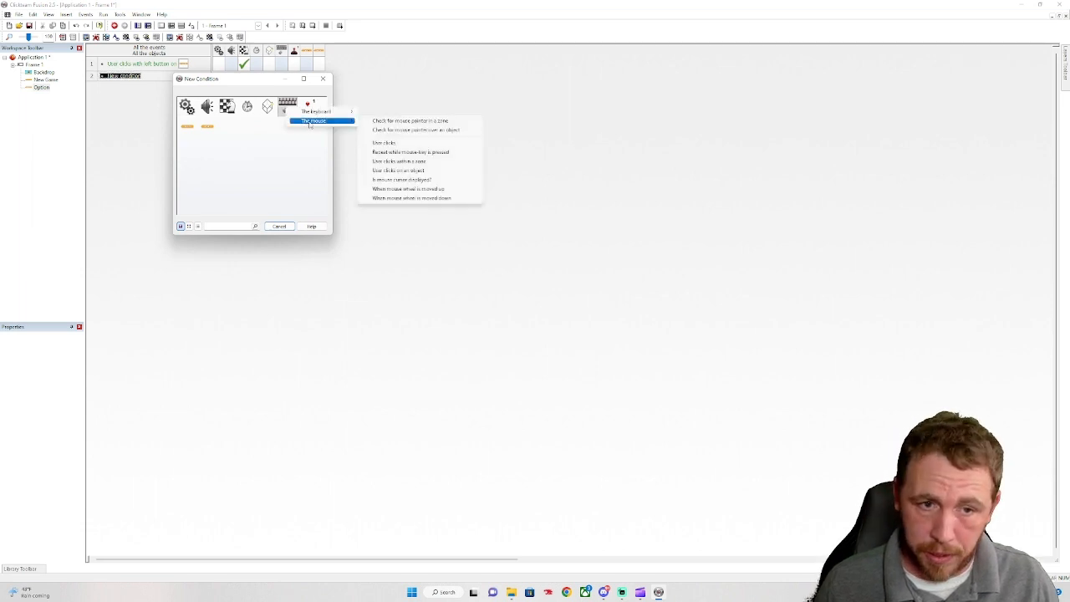
{"action": "left_click", "coordinate": [421, 169]}
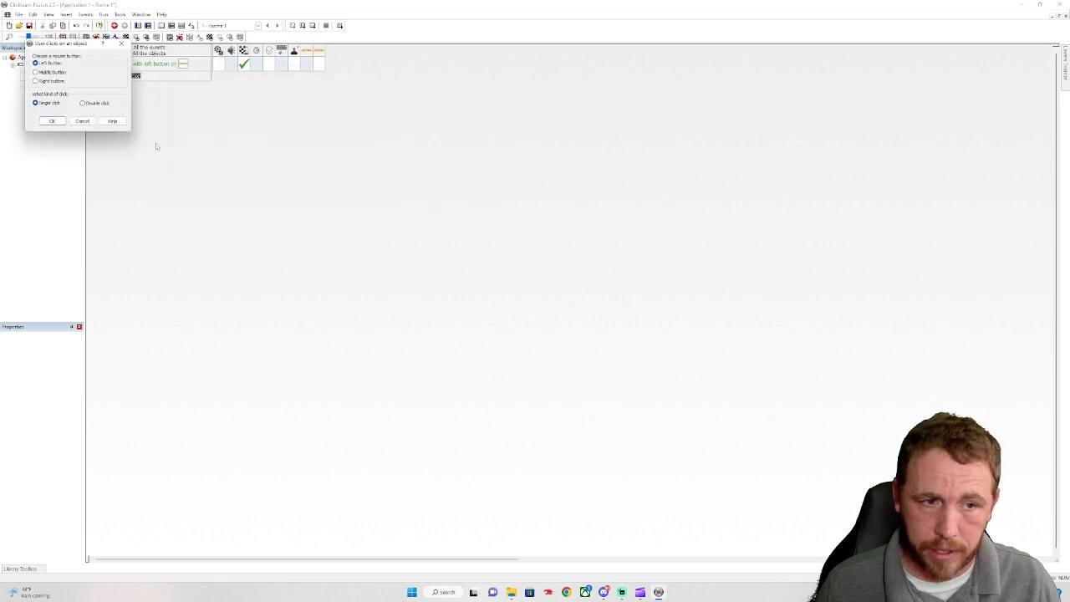
{"action": "left_click", "coordinate": [52, 121]}
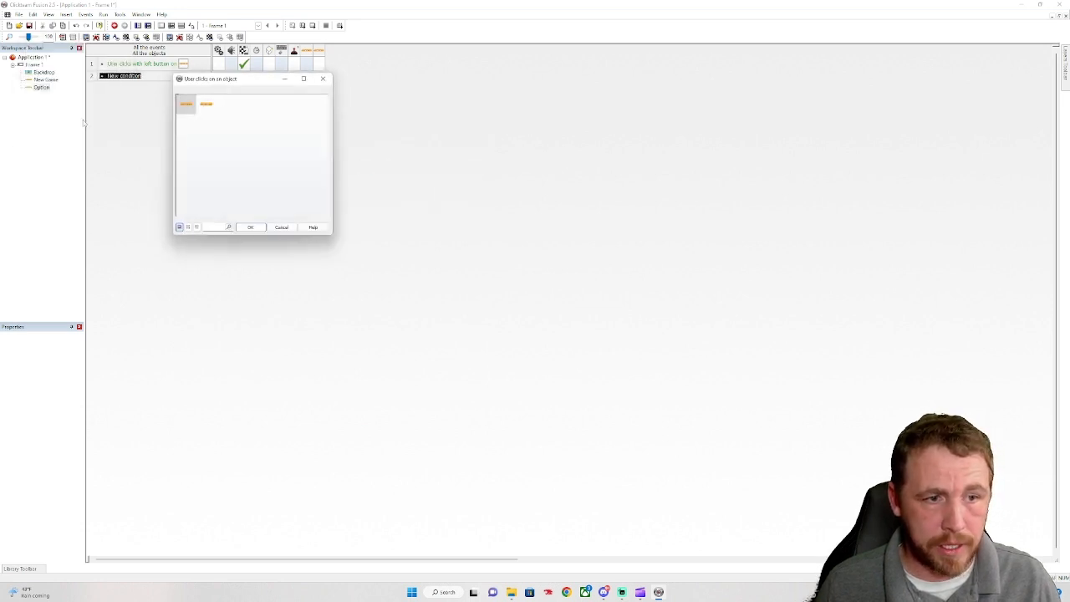
{"action": "double_click", "coordinate": [207, 107]}
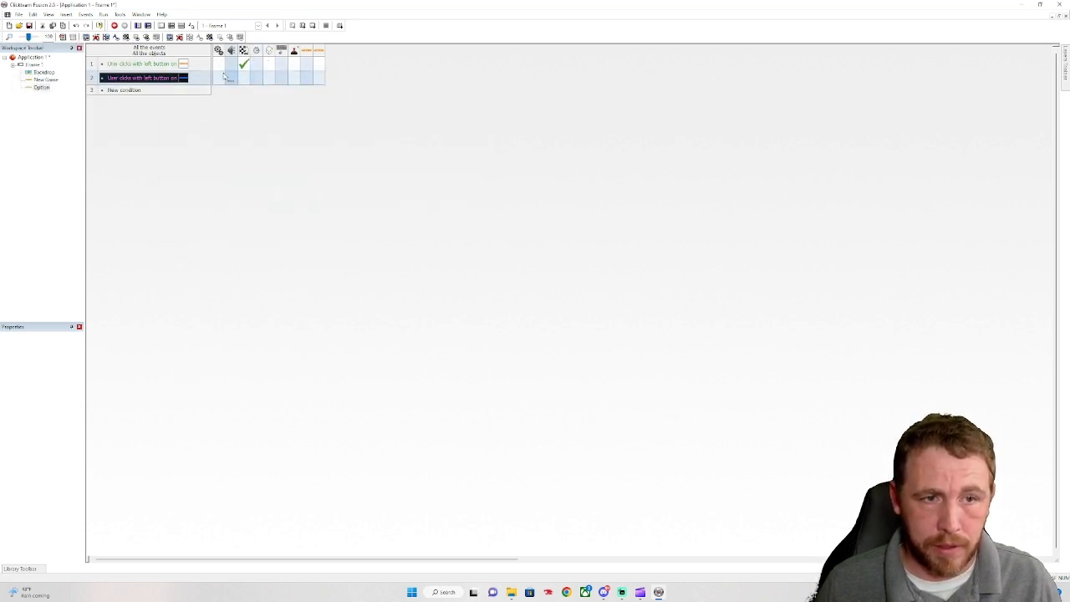
{"action": "left_click", "coordinate": [244, 78]}
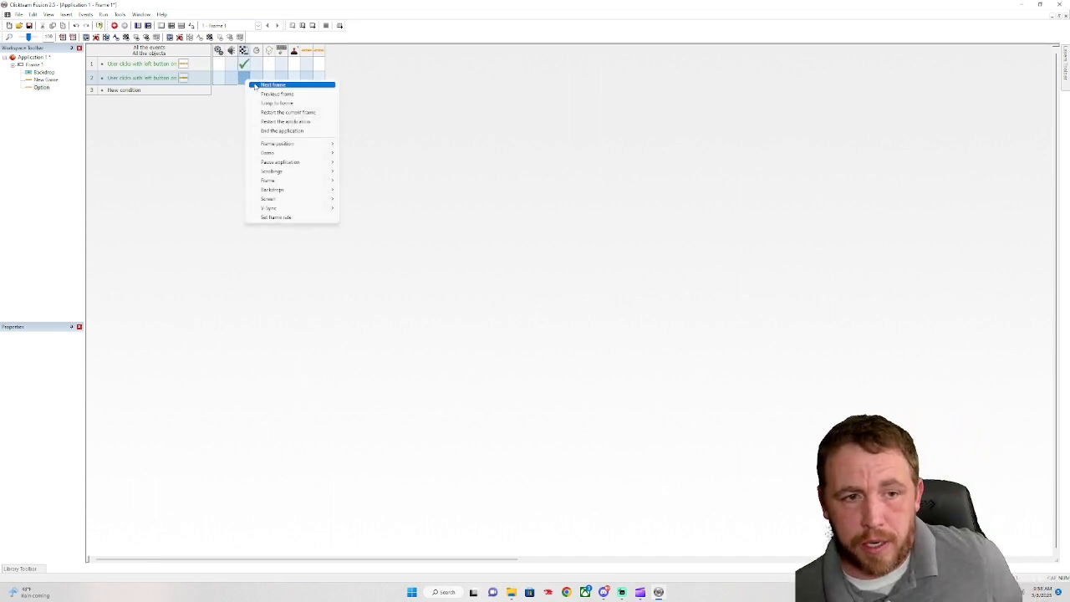
{"action": "left_click", "coordinate": [292, 103]}
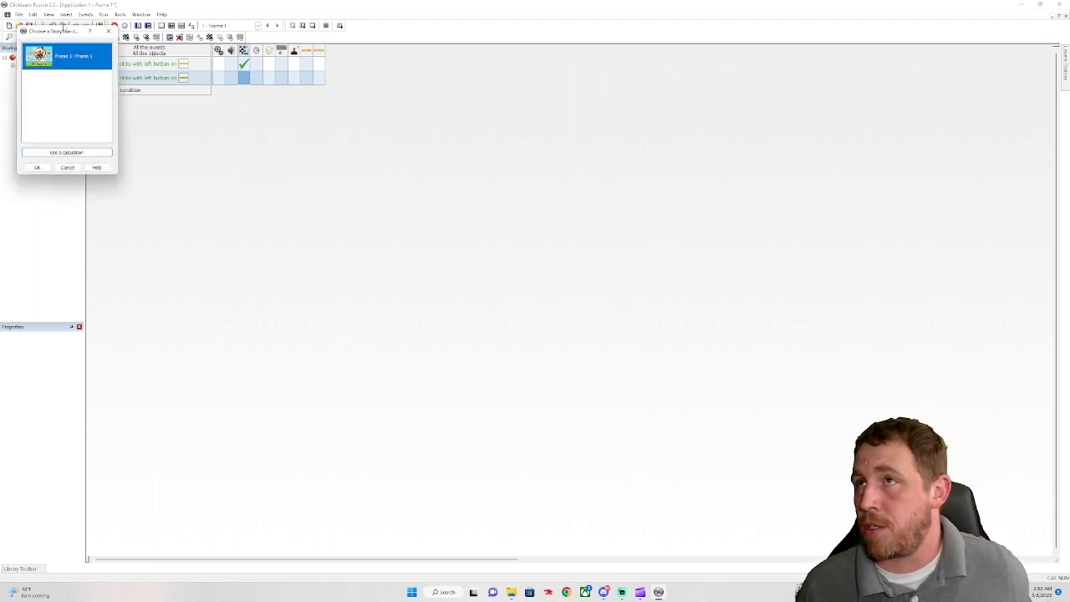
{"action": "left_click", "coordinate": [36, 167]}
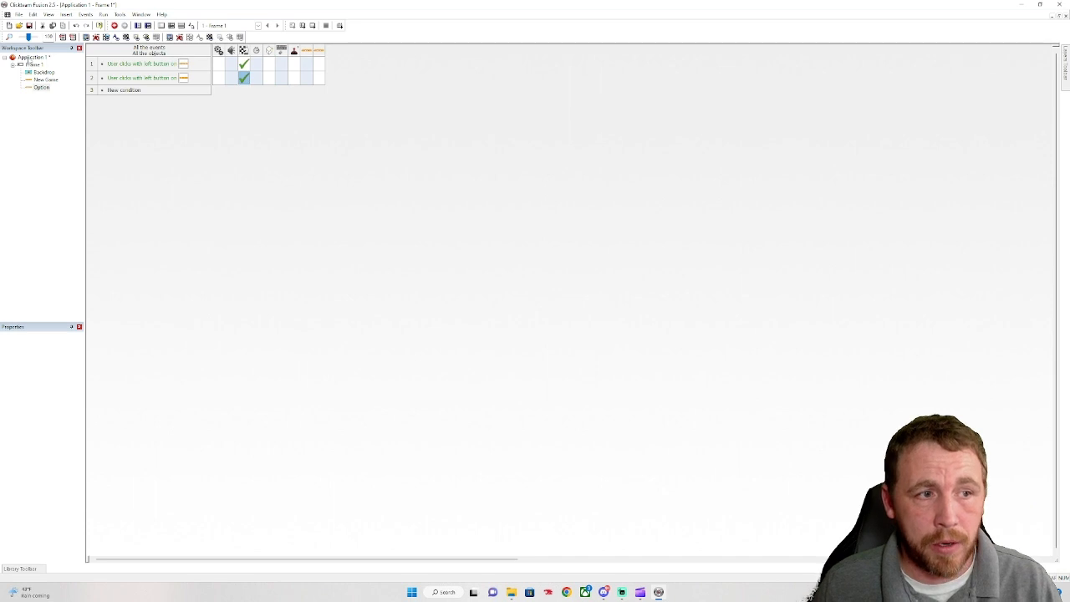
Open the application's storyboard and return to Frame 1's layout
{"action": "left_click", "coordinate": [34, 58]}
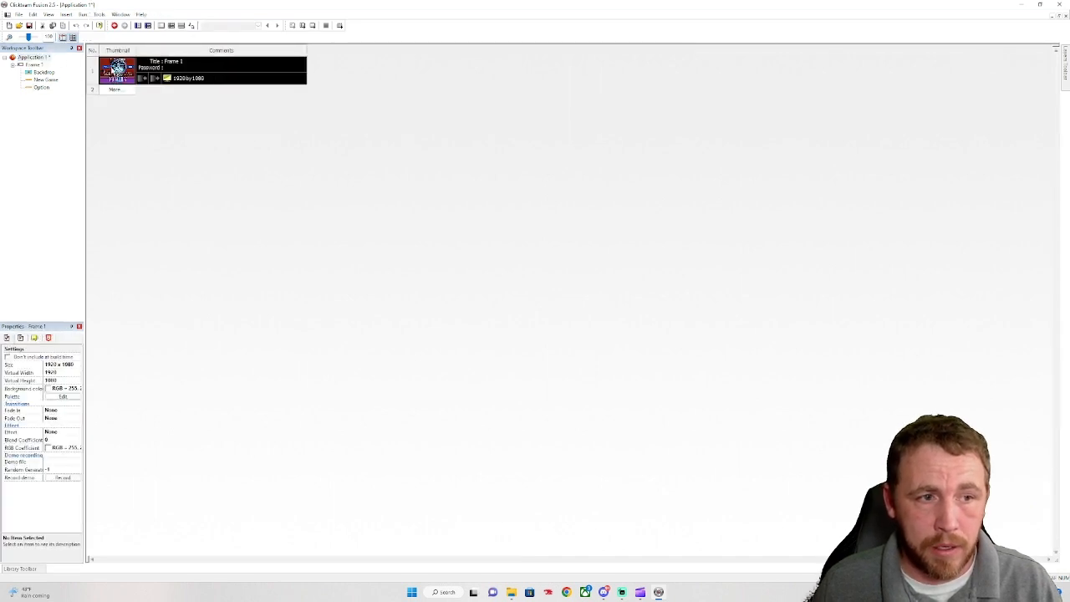
{"action": "double_click", "coordinate": [102, 75]}
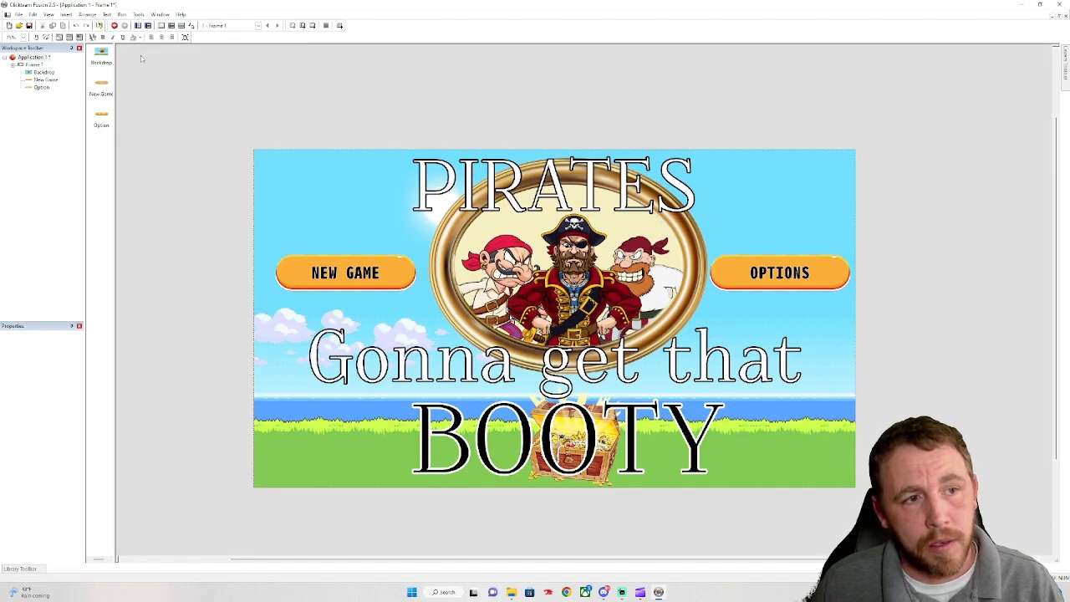
Run the game in the browser to check the title screen, and close the preview
{"action": "left_click", "coordinate": [121, 14]}
{"action": "left_click", "coordinate": [144, 44]}
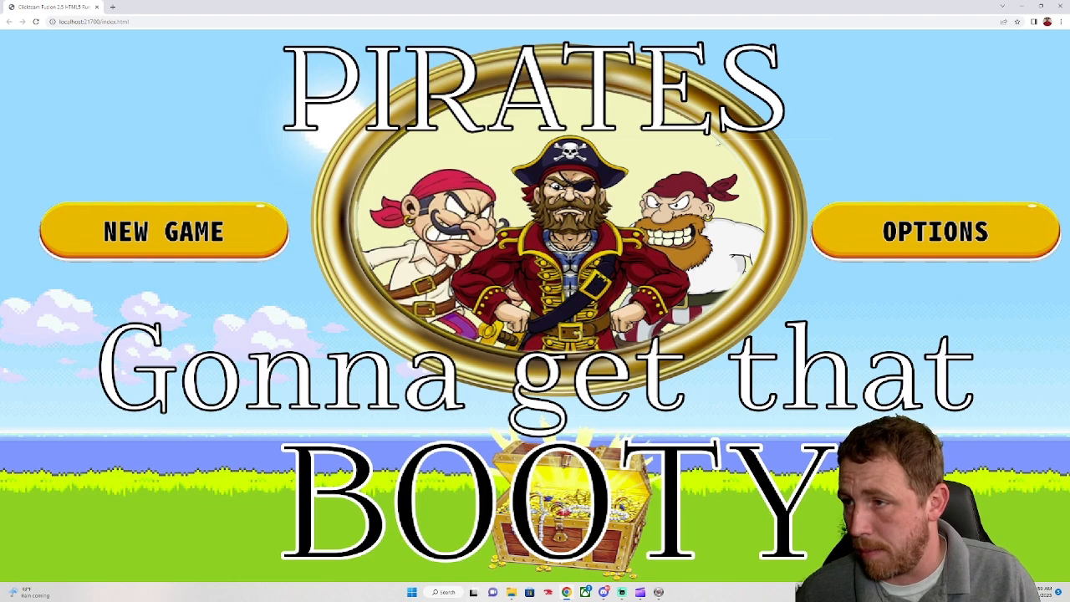
{"action": "left_click", "coordinate": [1060, 5]}
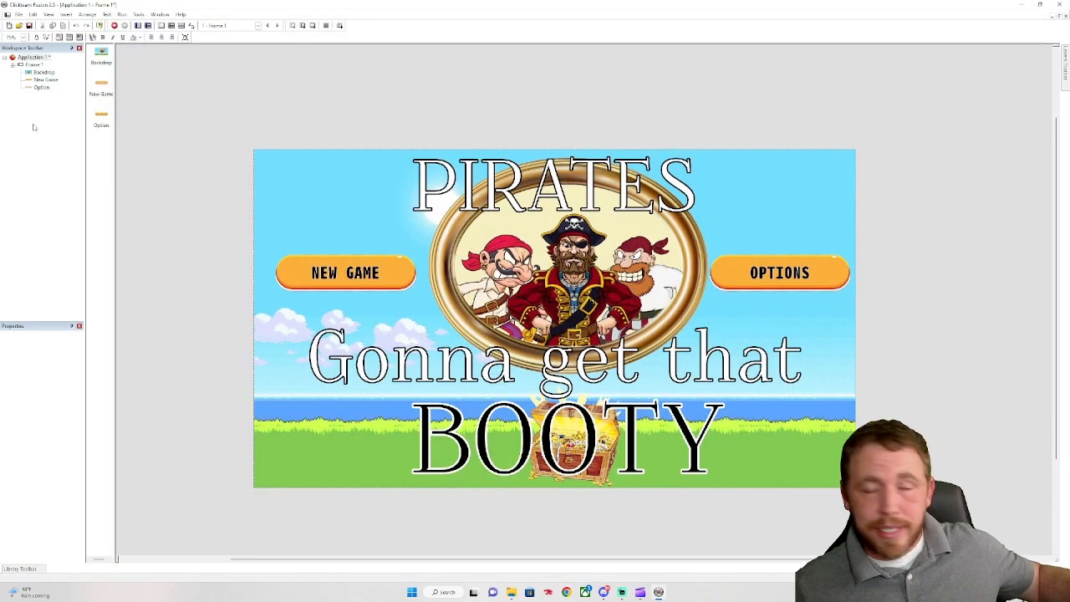
Add a second frame to the application's storyboard and open it for editing
{"action": "double_click", "coordinate": [39, 58]}
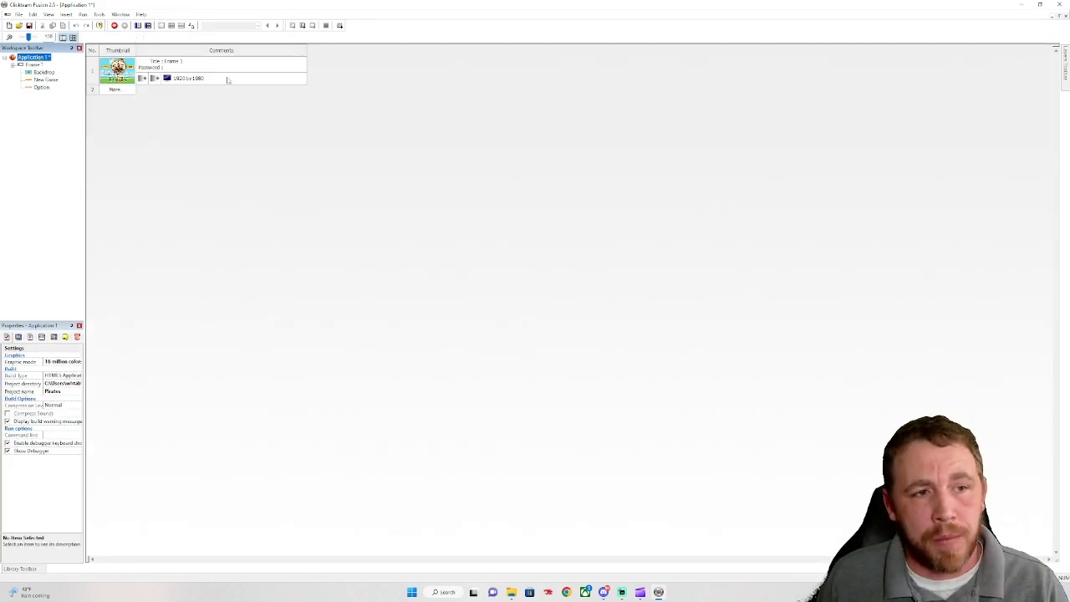
{"action": "left_click", "coordinate": [92, 92]}
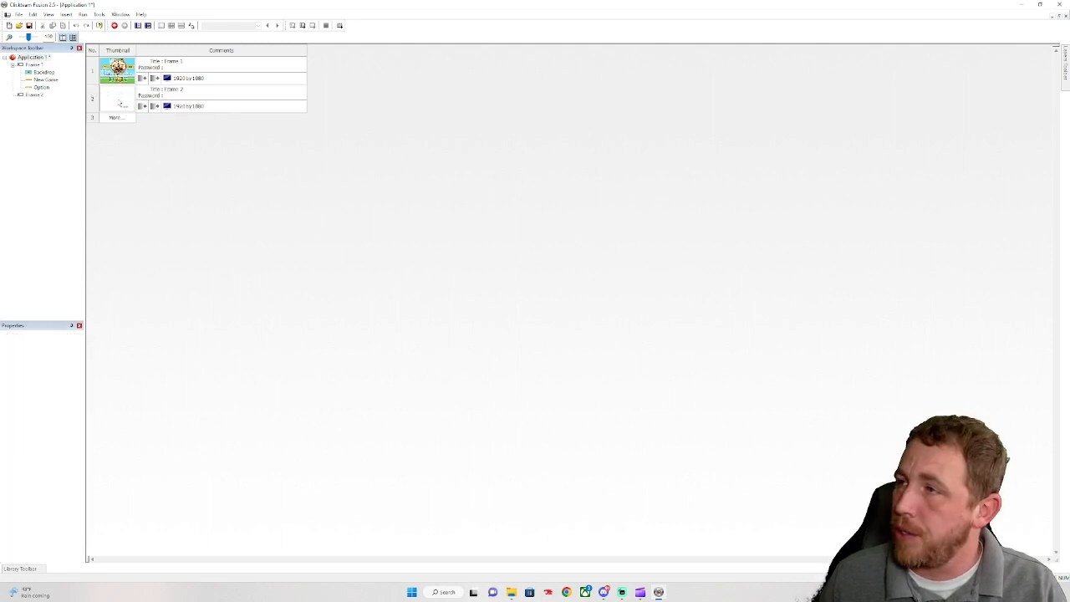
{"action": "double_click", "coordinate": [120, 103]}
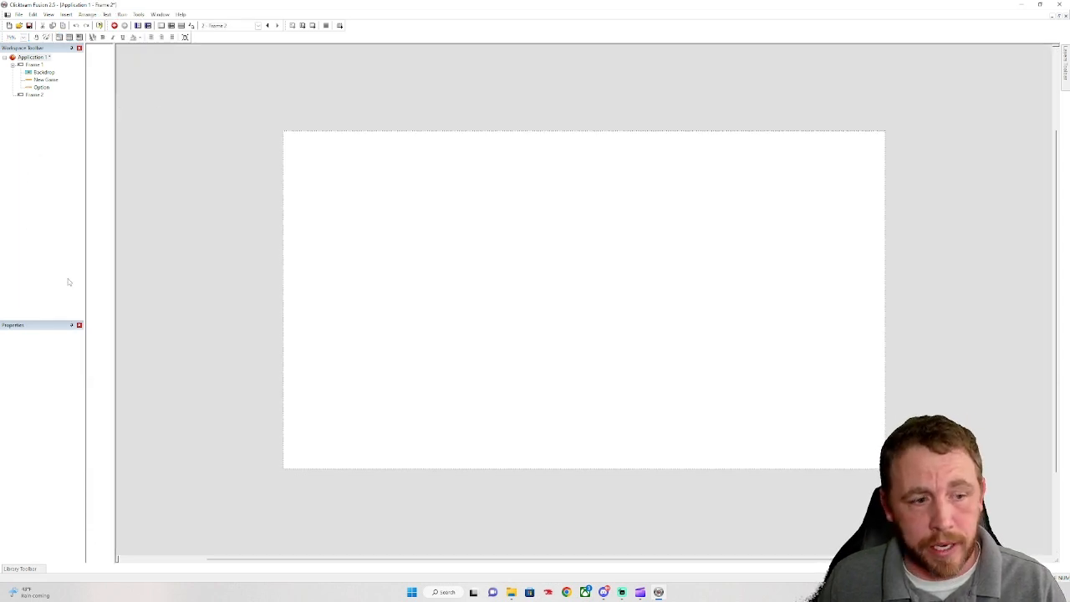
Look through Frame 2's property categories and set its background colour to yellow
{"action": "left_click", "coordinate": [36, 95]}
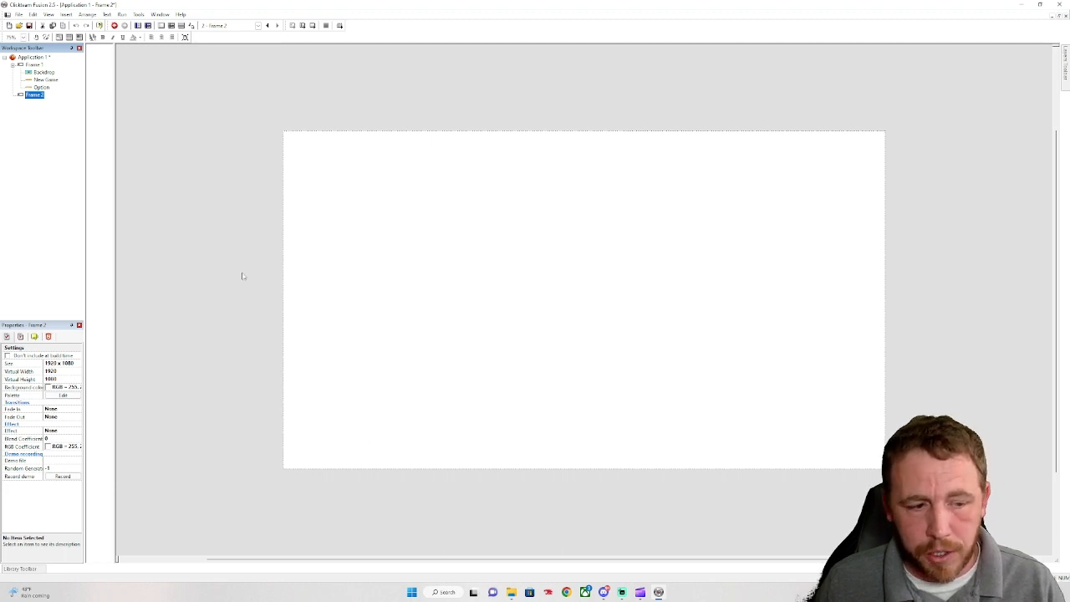
{"action": "left_click", "coordinate": [21, 337]}
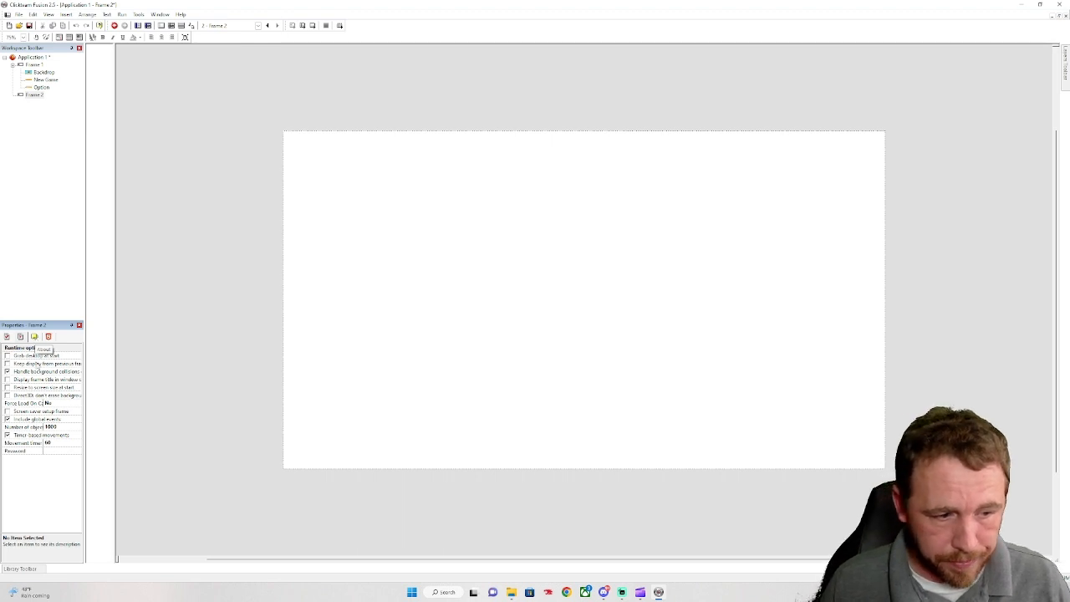
{"action": "left_click", "coordinate": [20, 336]}
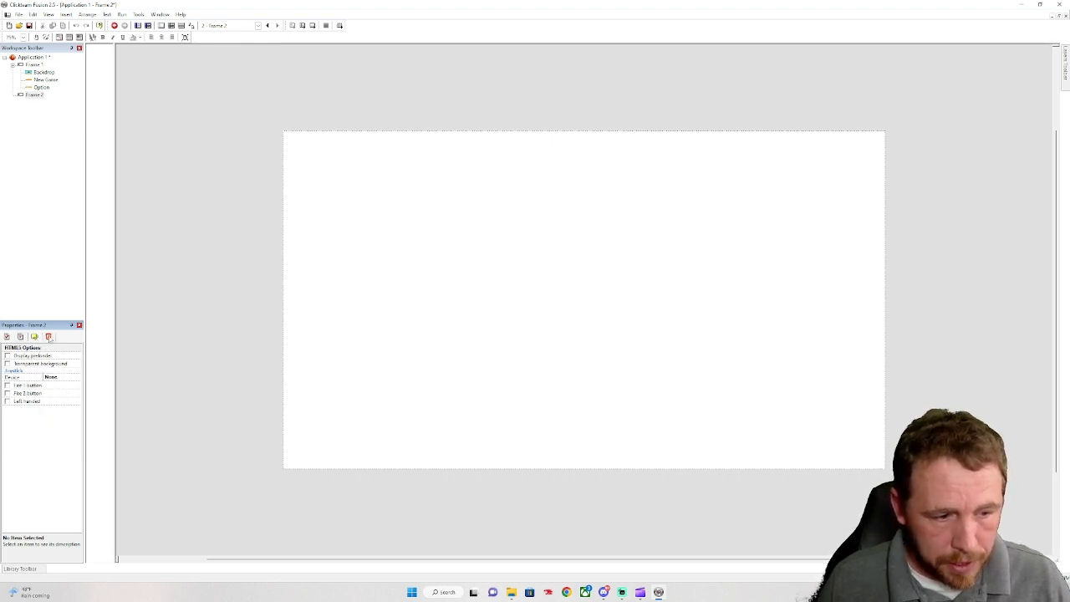
{"action": "left_click", "coordinate": [34, 336]}
{"action": "left_click", "coordinate": [21, 337]}
{"action": "left_click", "coordinate": [7, 336]}
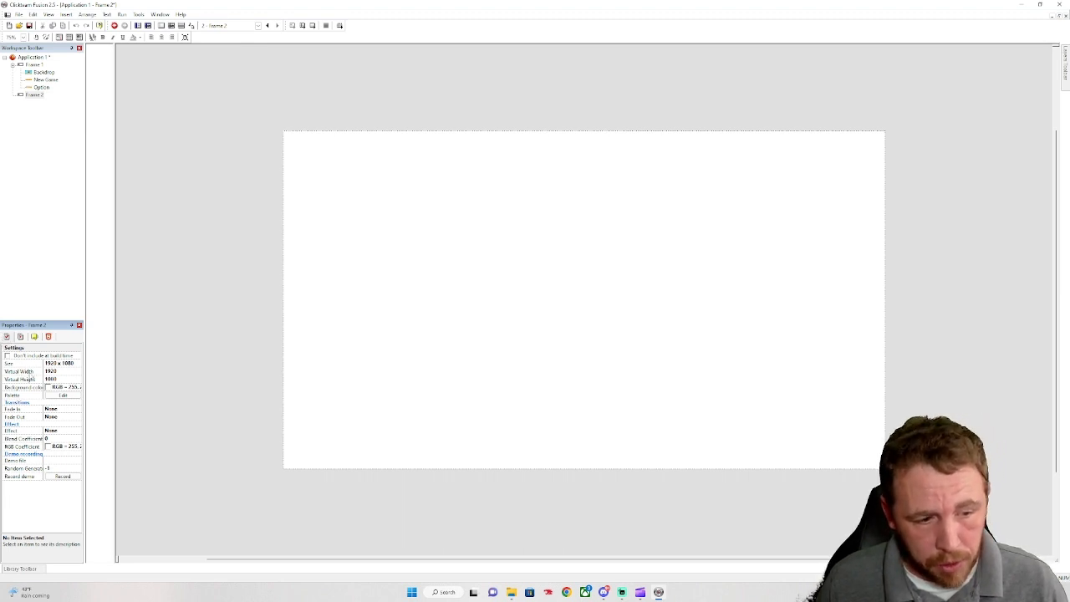
{"action": "left_click", "coordinate": [48, 389]}
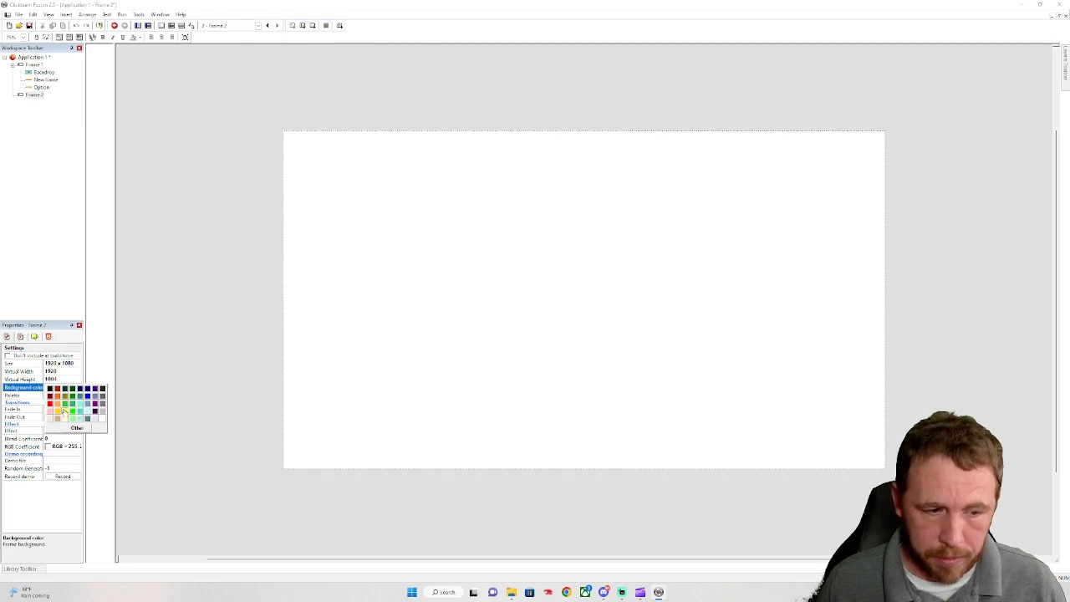
{"action": "left_click", "coordinate": [64, 410]}
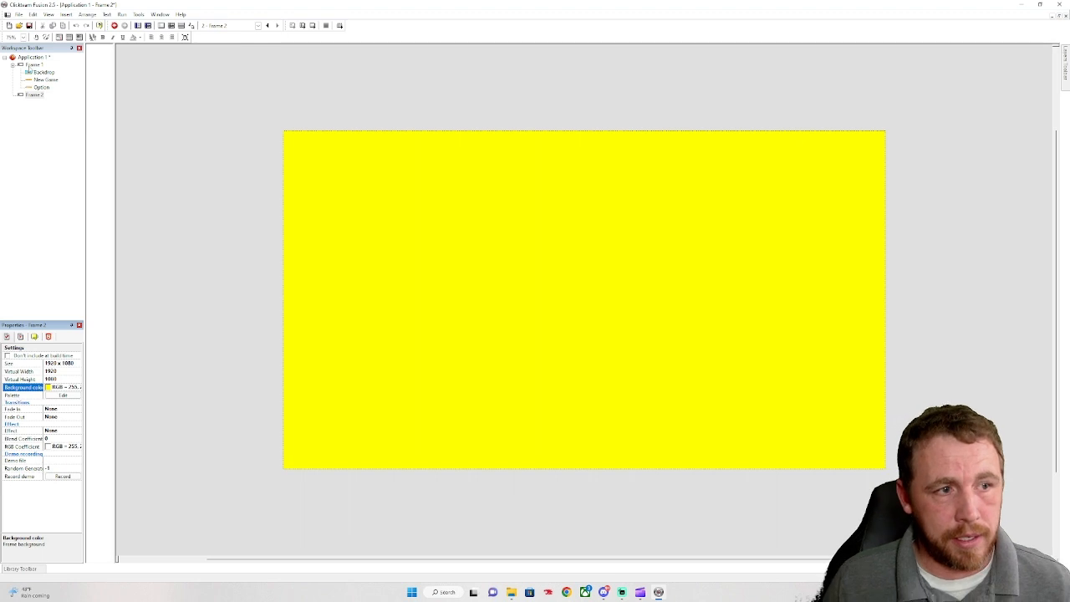
Run the application from the storyboard, test the New Game button in the browser, and close the preview
{"action": "left_click", "coordinate": [34, 56]}
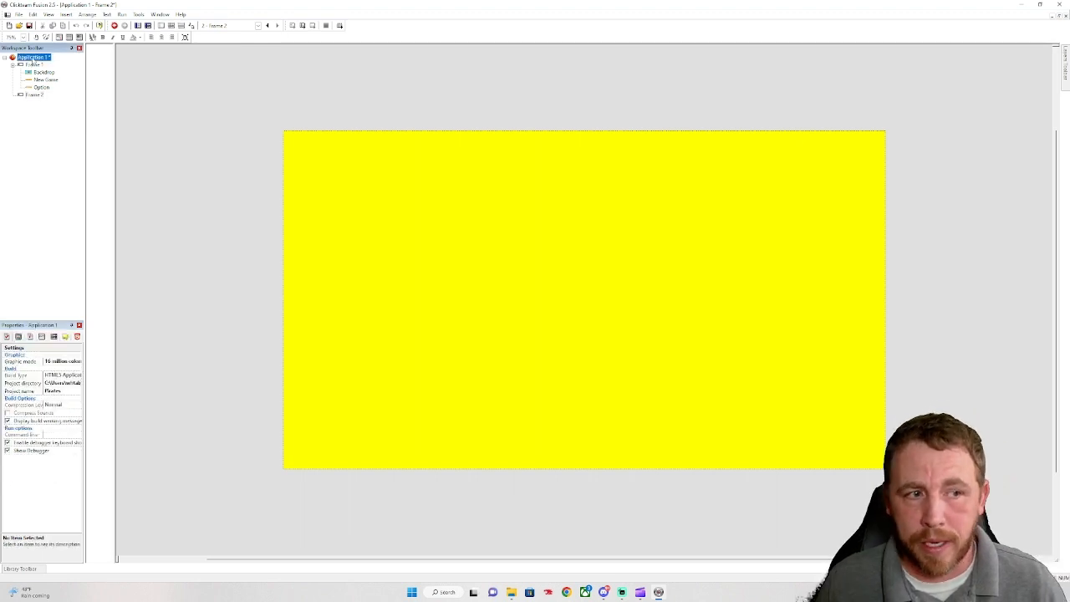
{"action": "double_click", "coordinate": [34, 57]}
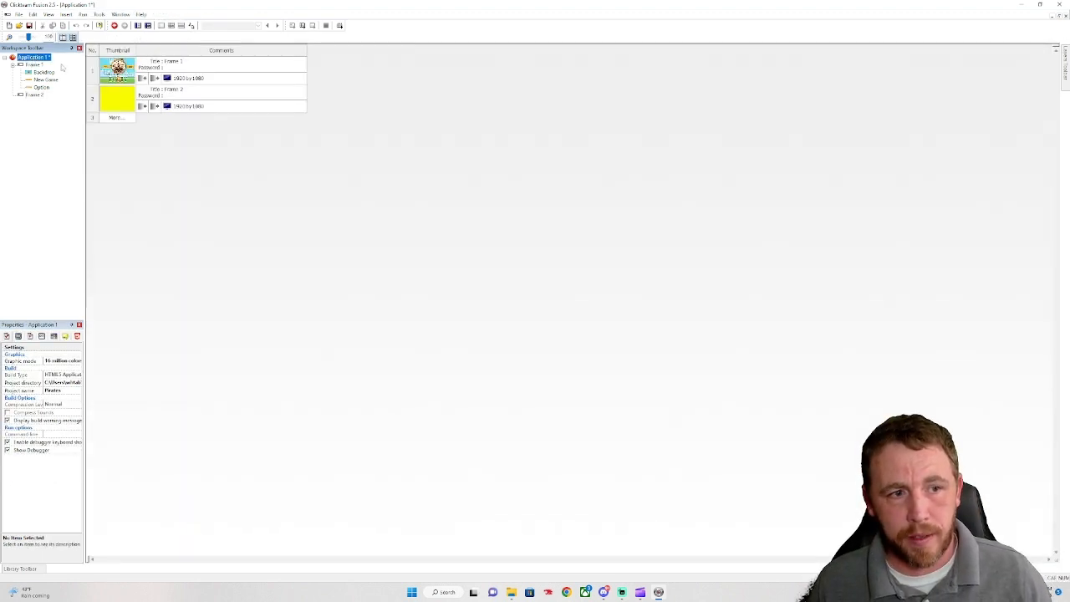
{"action": "left_click", "coordinate": [82, 14]}
{"action": "left_click", "coordinate": [113, 55]}
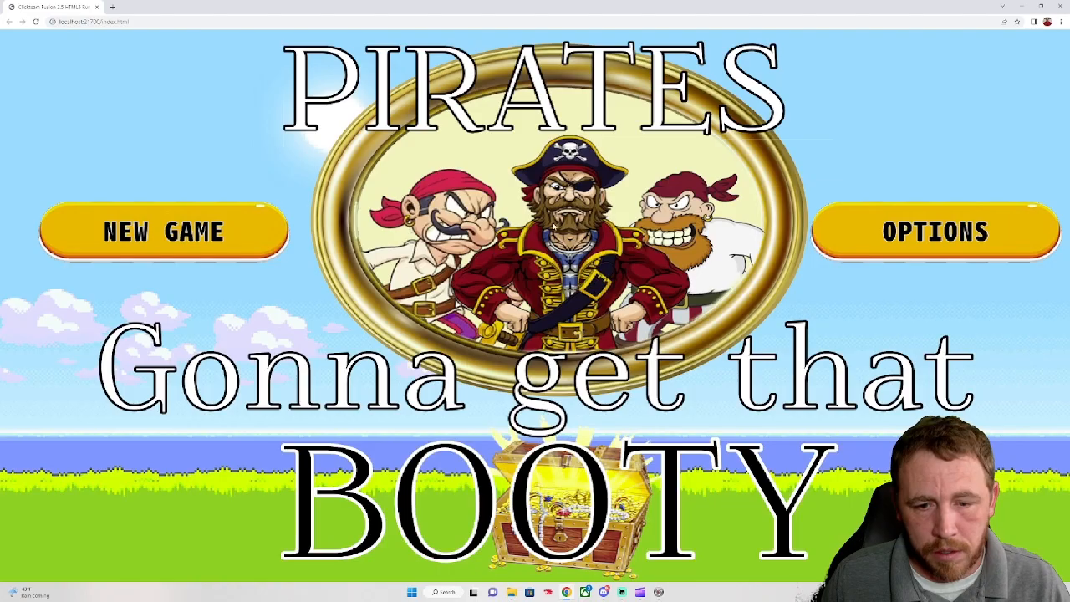
{"action": "left_click", "coordinate": [201, 240]}
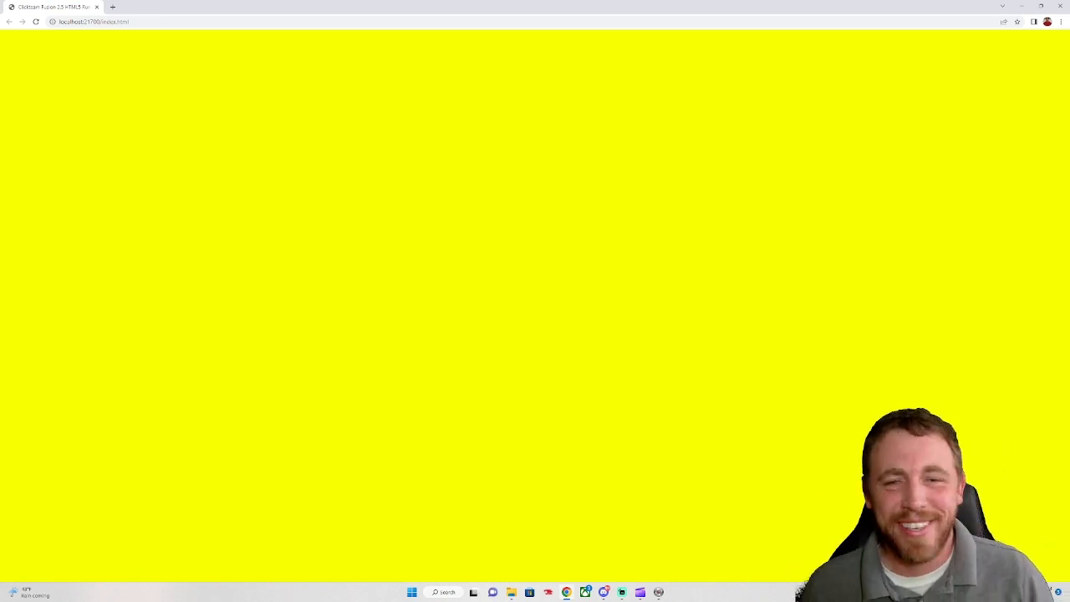
{"action": "left_click", "coordinate": [1059, 7]}
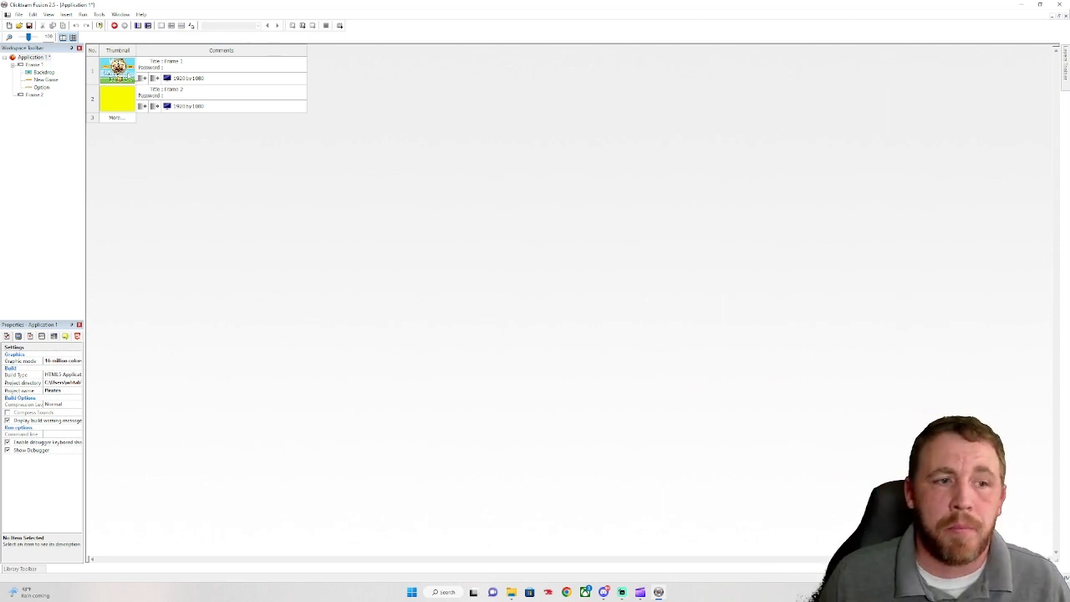
Add a third frame to the storyboard and move it between Frame 1 and the yellow frame
{"action": "left_click", "coordinate": [97, 121]}
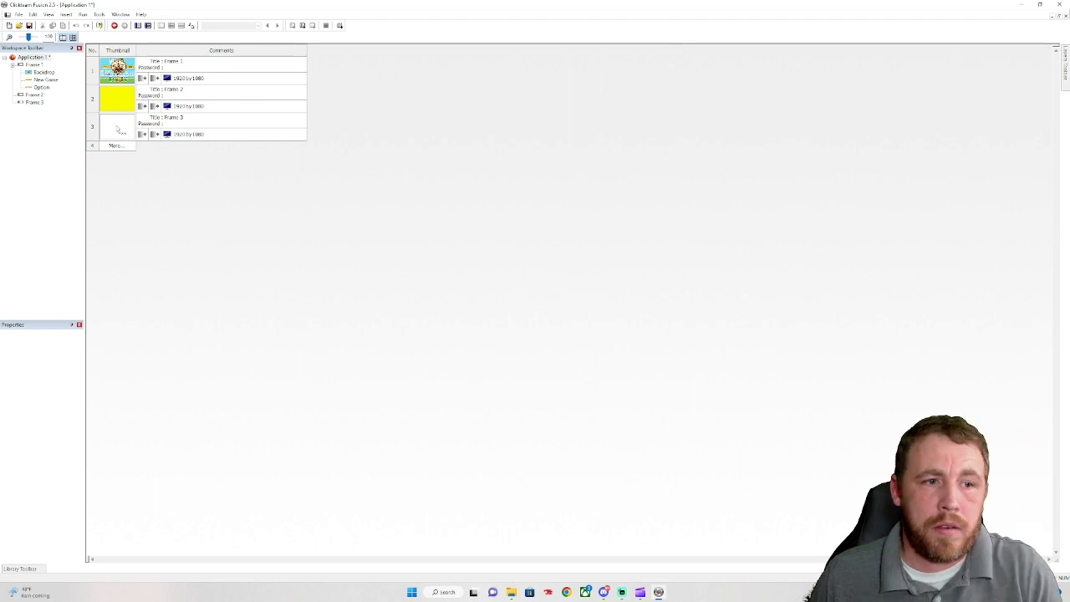
{"action": "left_click", "coordinate": [120, 125]}
{"action": "left_click_drag", "start_coordinate": [120, 124], "coordinate": [120, 100]}
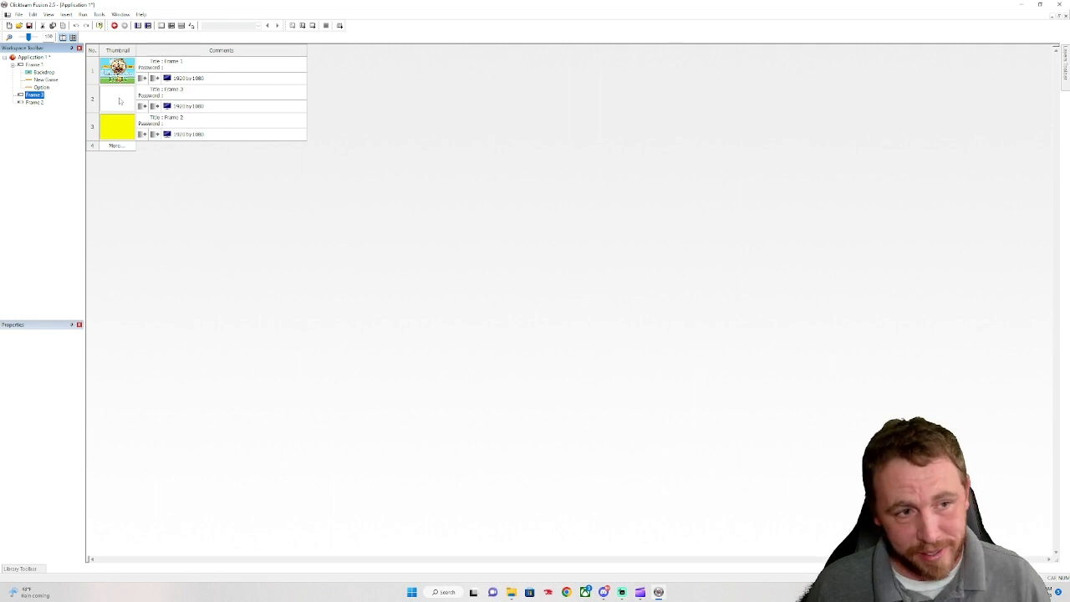
Open the blank Frame 3 and set its background colour to red
{"action": "double_click", "coordinate": [118, 101]}
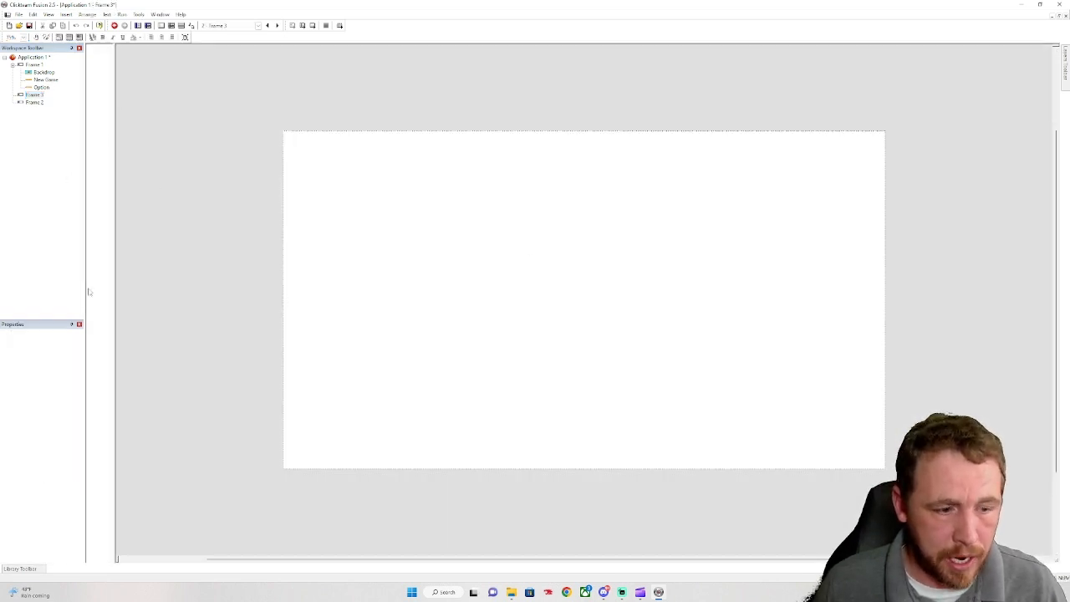
{"action": "left_click", "coordinate": [34, 96]}
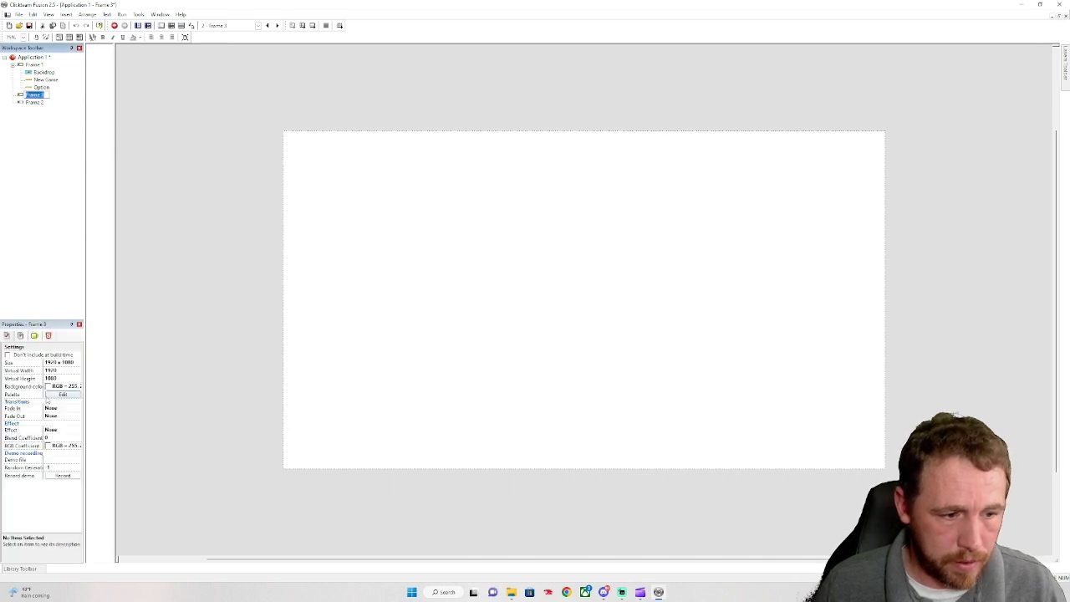
{"action": "left_click", "coordinate": [62, 386]}
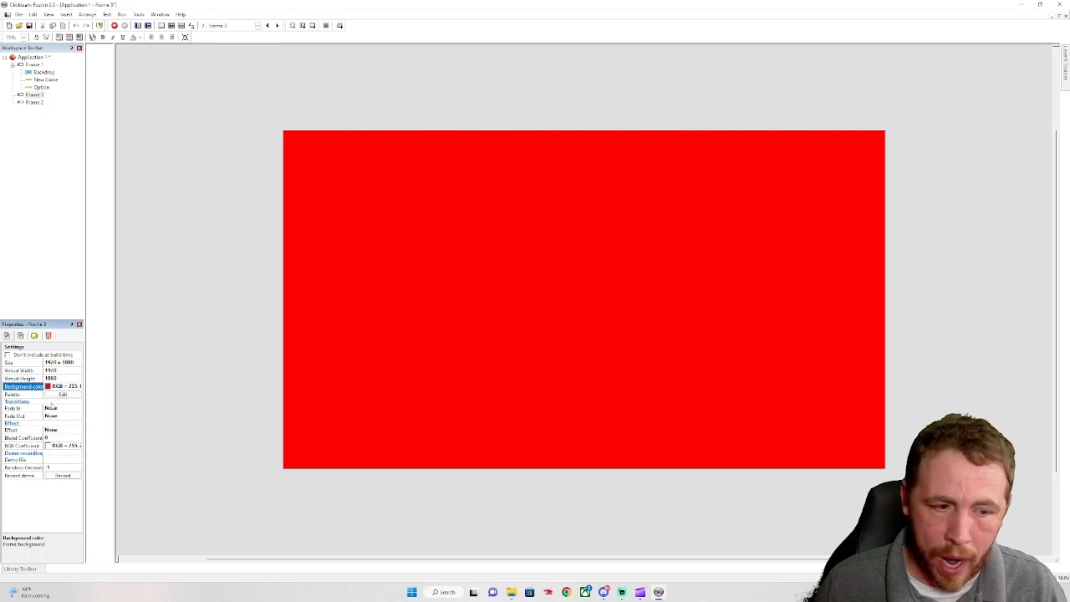
{"action": "left_click", "coordinate": [49, 402]}
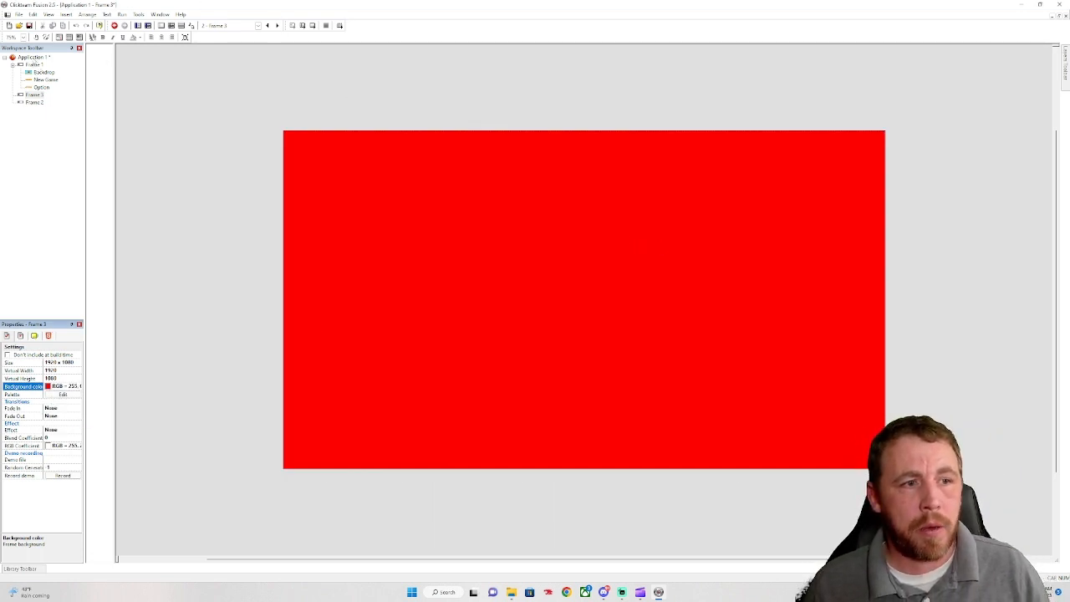
Return to the storyboard and rename the red frame as Options
{"action": "double_click", "coordinate": [33, 57]}
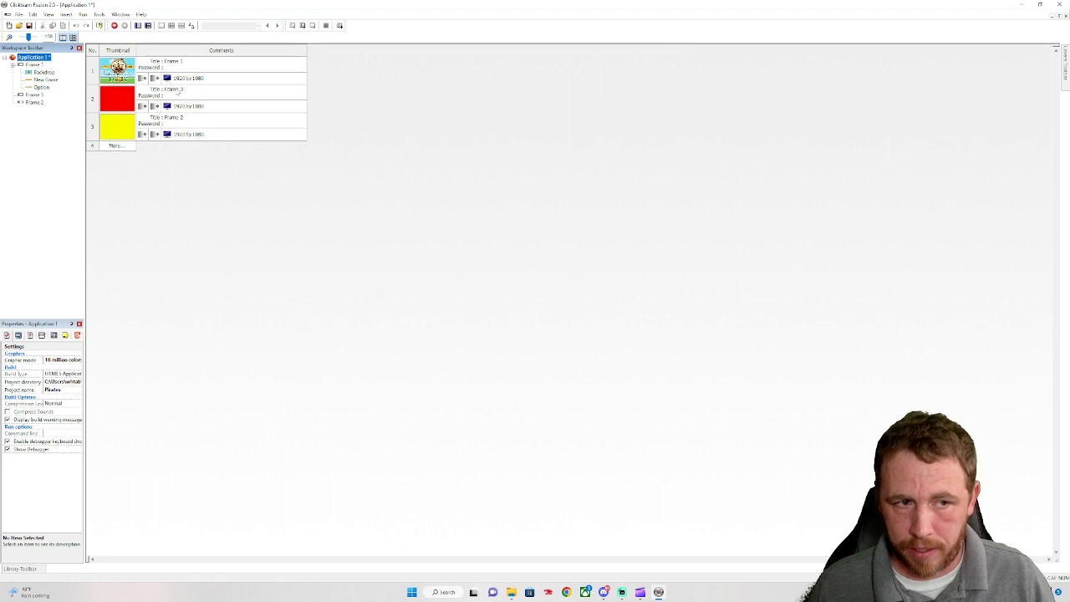
{"action": "left_click", "coordinate": [174, 89]}
{"action": "left_click_drag", "start_coordinate": [187, 88], "coordinate": [163, 92]}
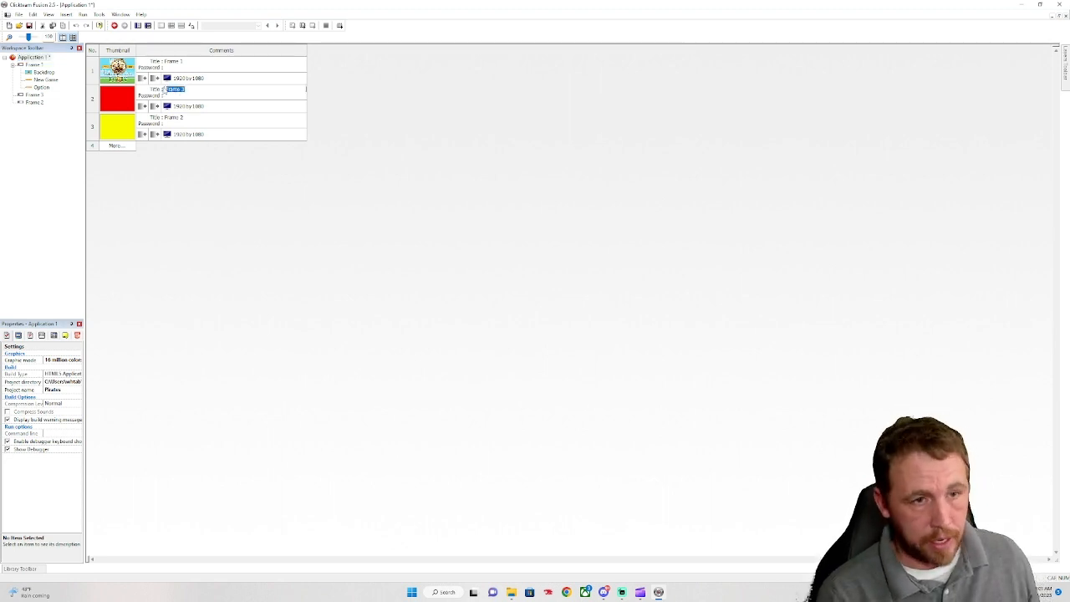
{"action": "type", "text": "O"}
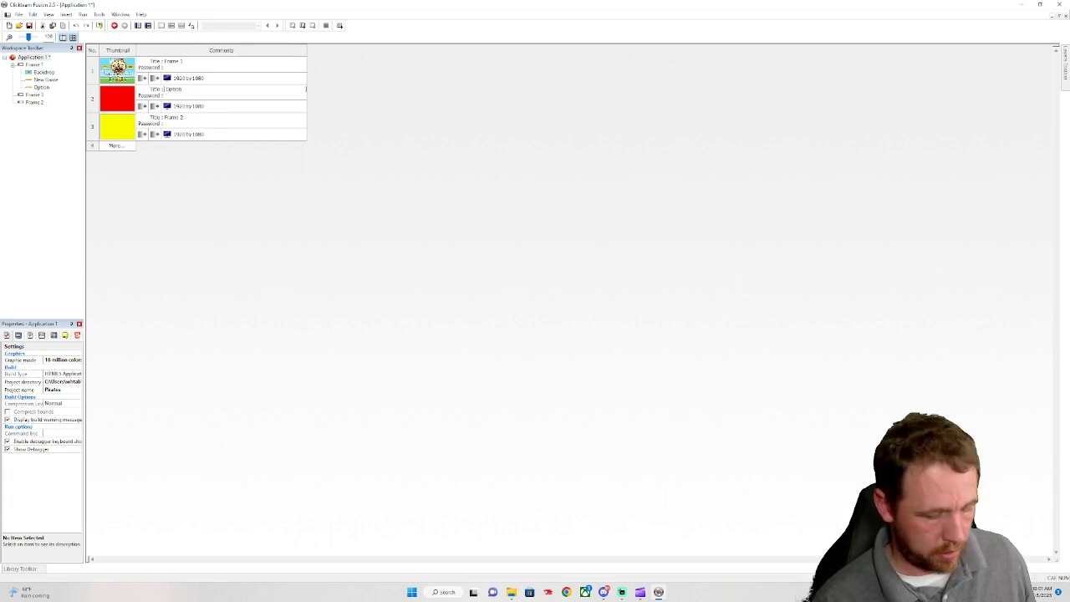
{"action": "type", "text": "ption"}
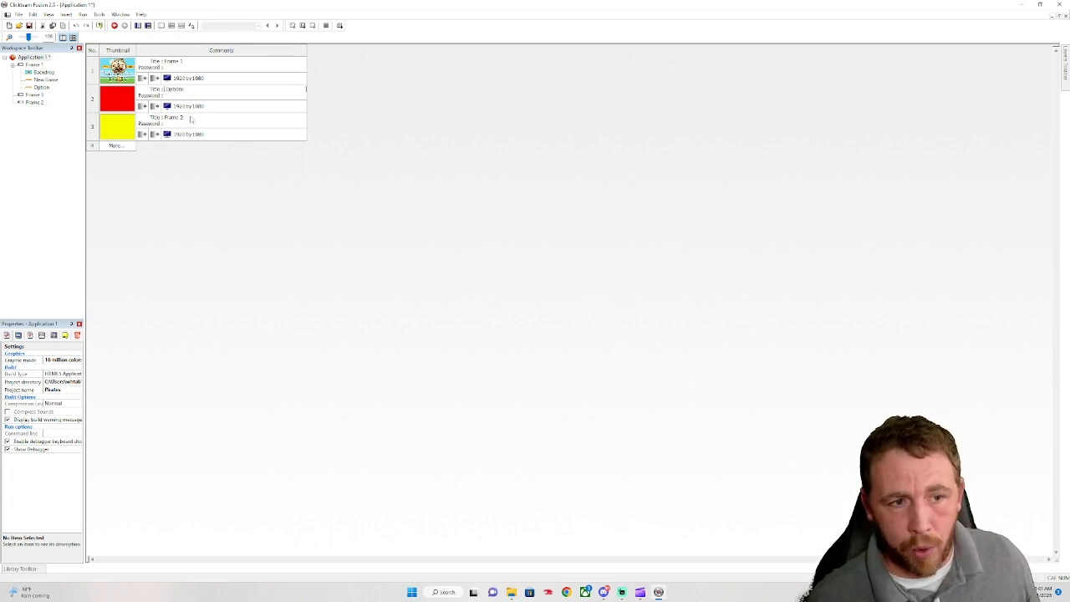
{"action": "type", "text": "s"}
{"action": "key", "text": "Return"}
Rename the yellow frame as Level 1 in the storyboard
{"action": "left_click", "coordinate": [182, 119]}
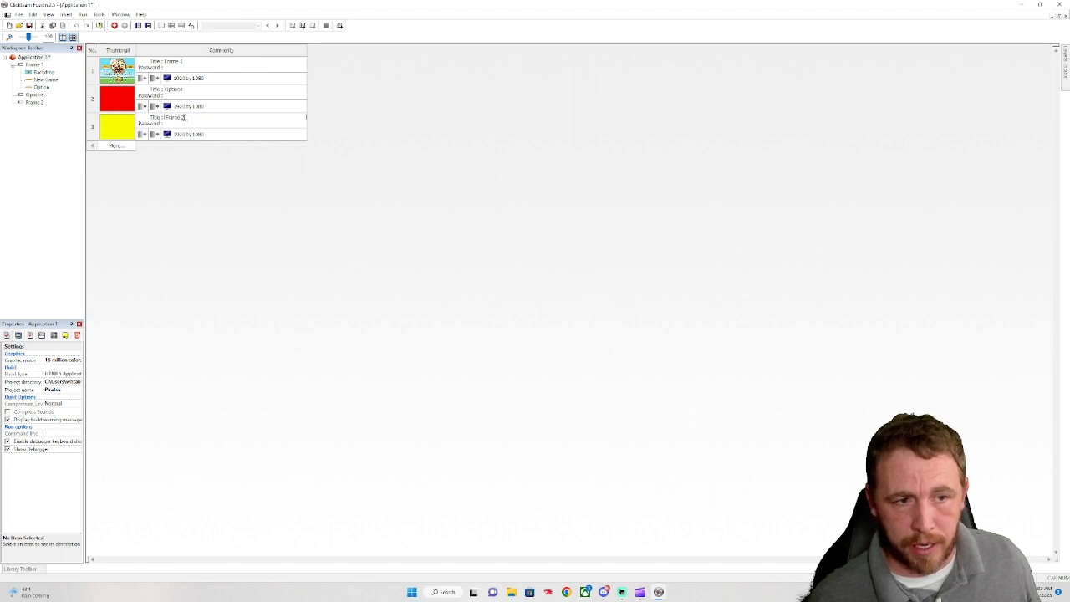
{"action": "left_click_drag", "start_coordinate": [183, 118], "coordinate": [163, 118]}
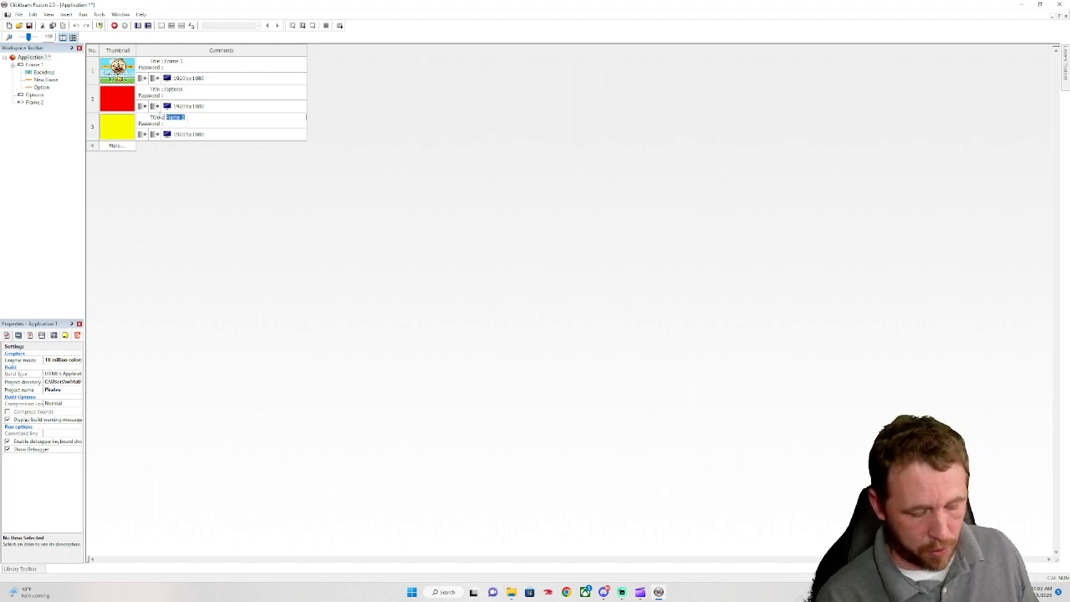
{"action": "type", "text": "Level 1"}
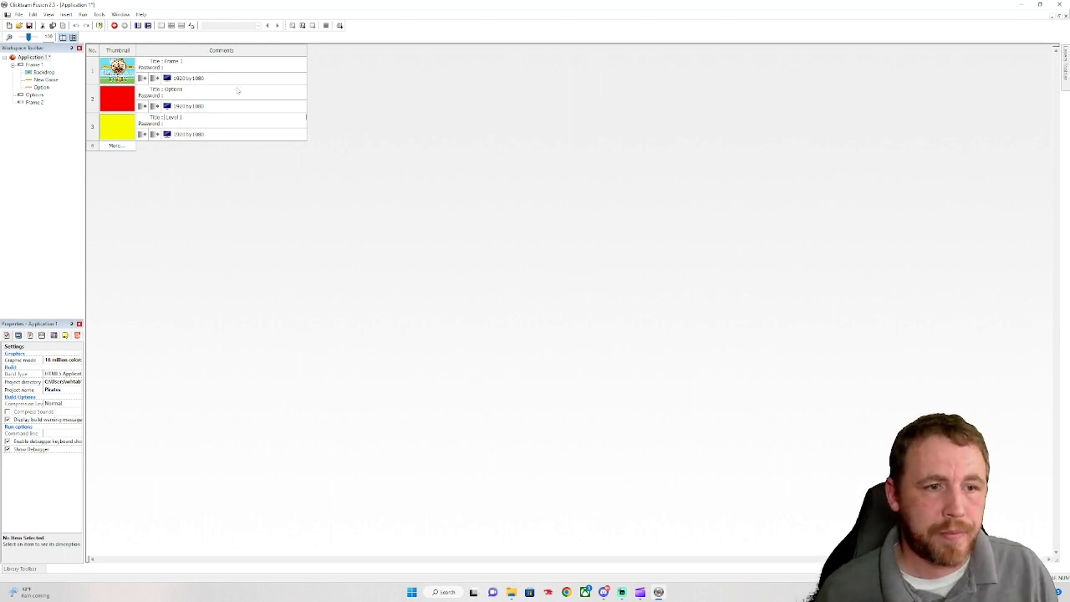
{"action": "left_click", "coordinate": [312, 280]}
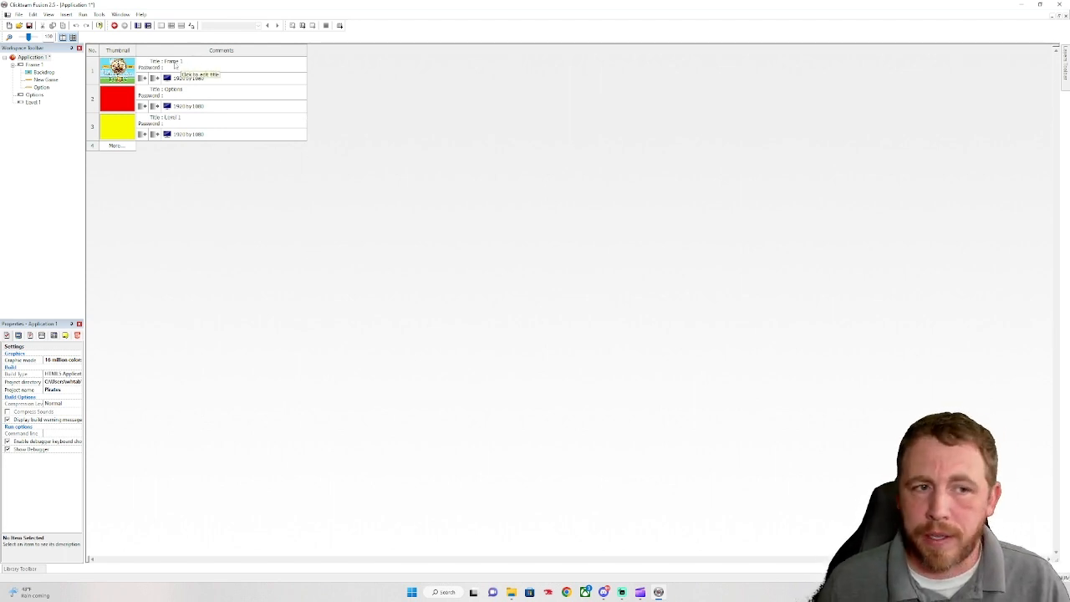
Rename the title screen's frame as Start Menu
{"action": "left_click", "coordinate": [174, 62]}
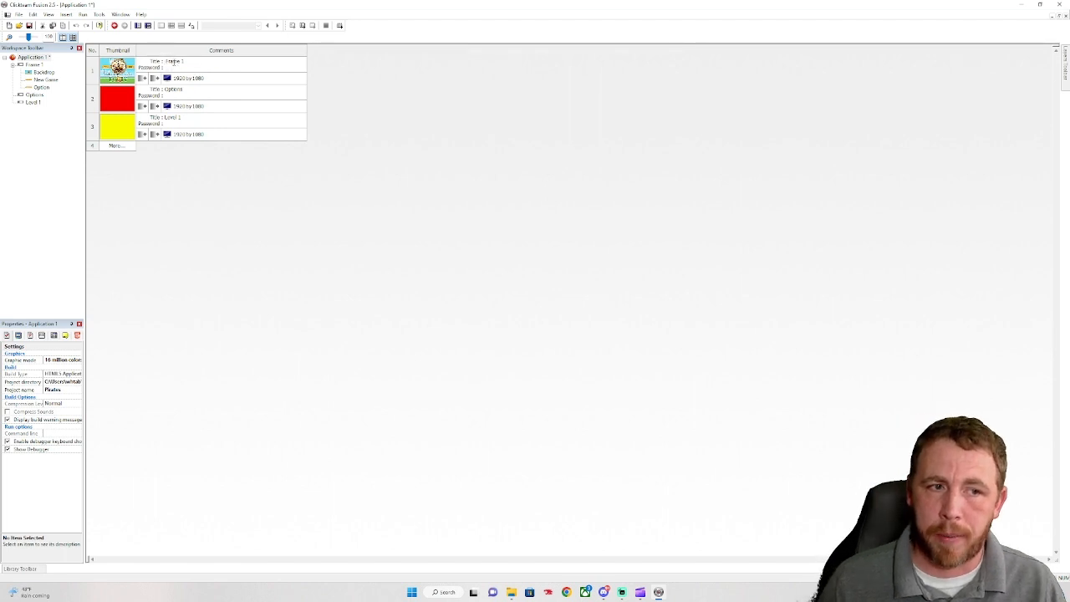
{"action": "left_click_drag", "start_coordinate": [186, 62], "coordinate": [164, 64]}
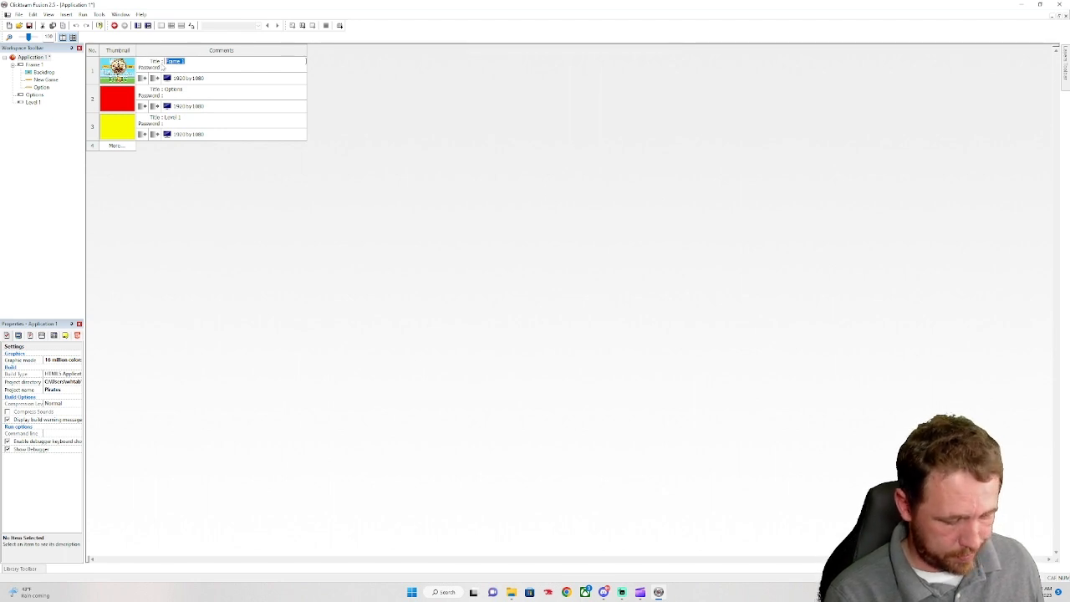
{"action": "type", "text": "Start Menu"}
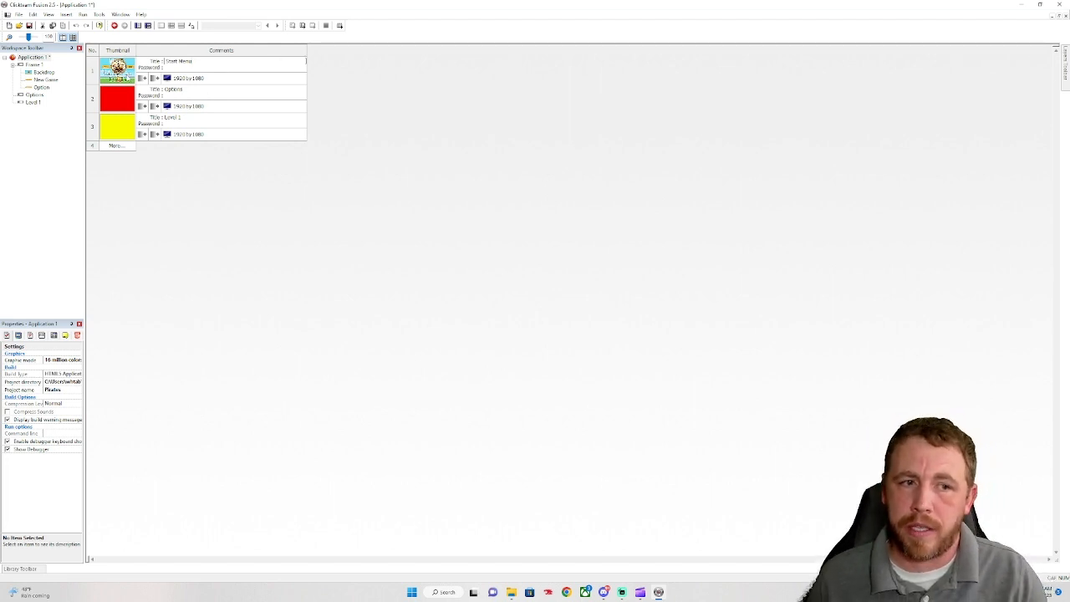
In the Start Menu's events, replace the New Game click event's frame action with a jump to the Level 1 frame
{"action": "double_click", "coordinate": [117, 69]}
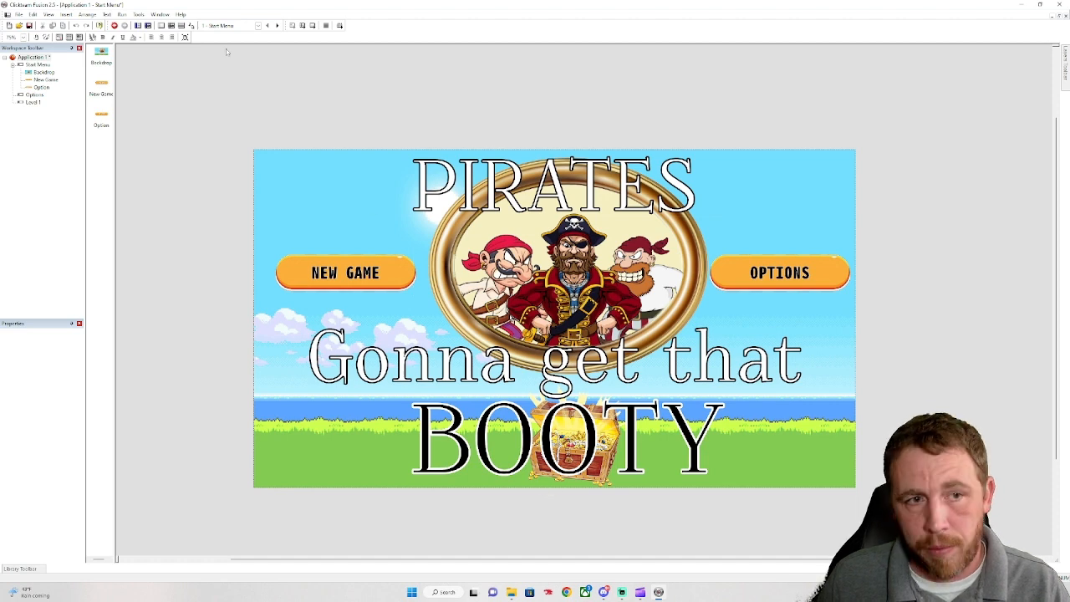
{"action": "left_click", "coordinate": [171, 26]}
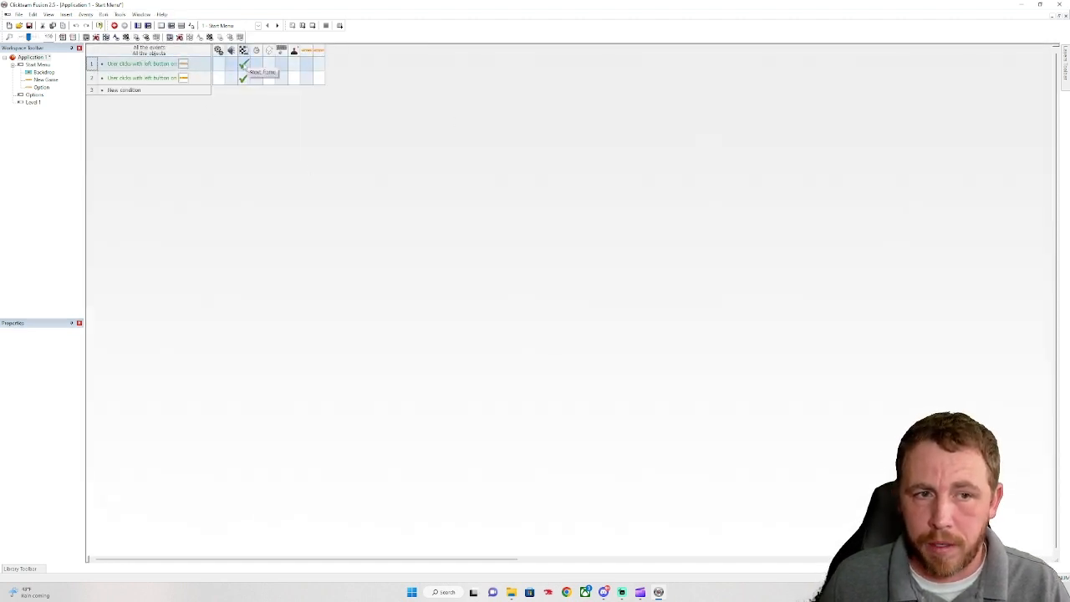
{"action": "right_click", "coordinate": [244, 65]}
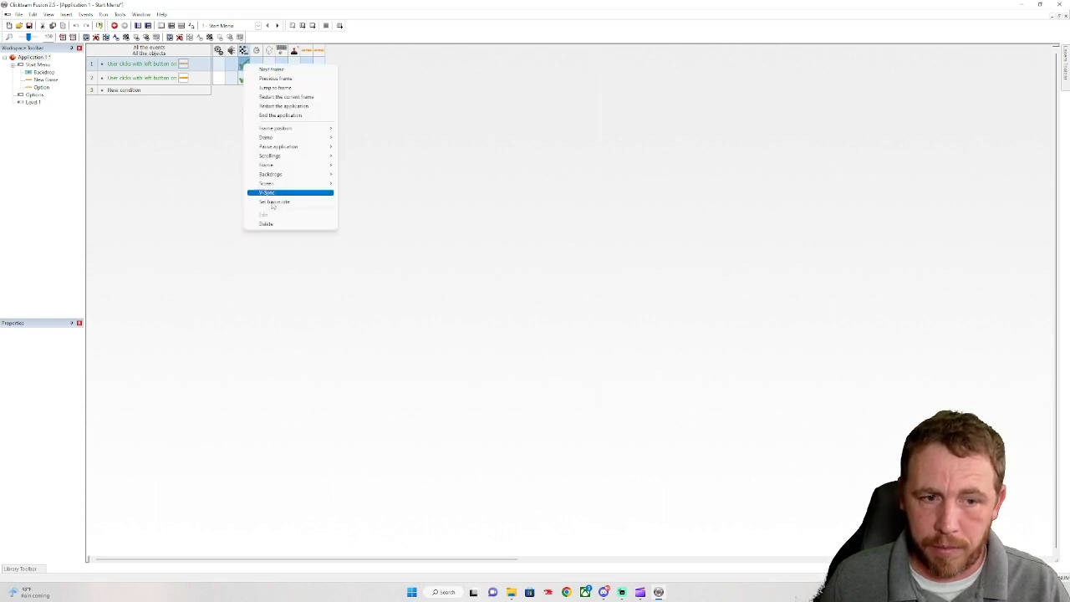
{"action": "left_click", "coordinate": [274, 224]}
{"action": "left_click", "coordinate": [243, 64]}
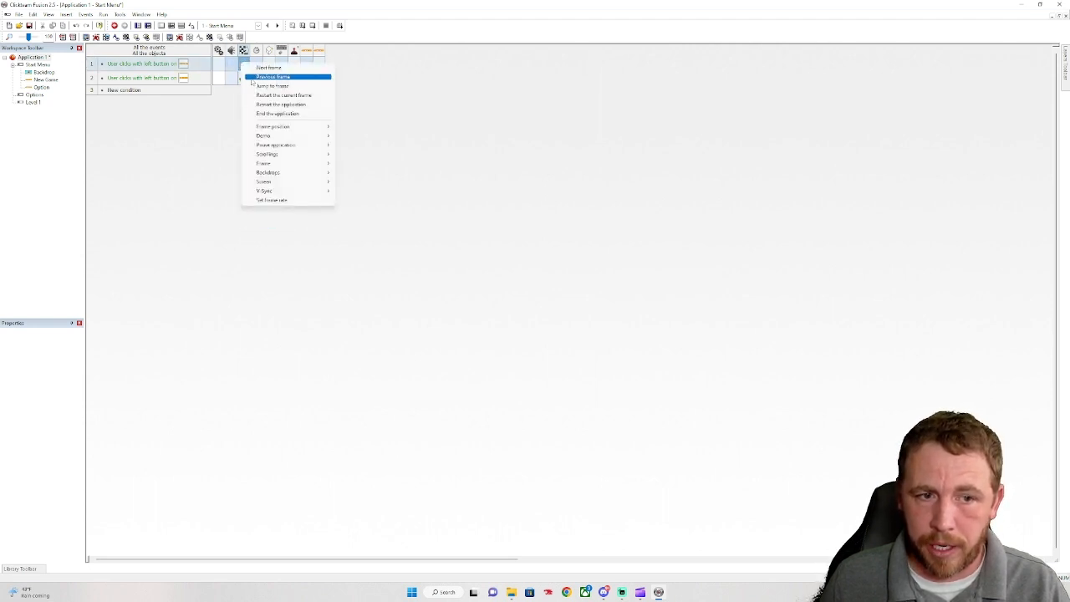
{"action": "left_click", "coordinate": [271, 86]}
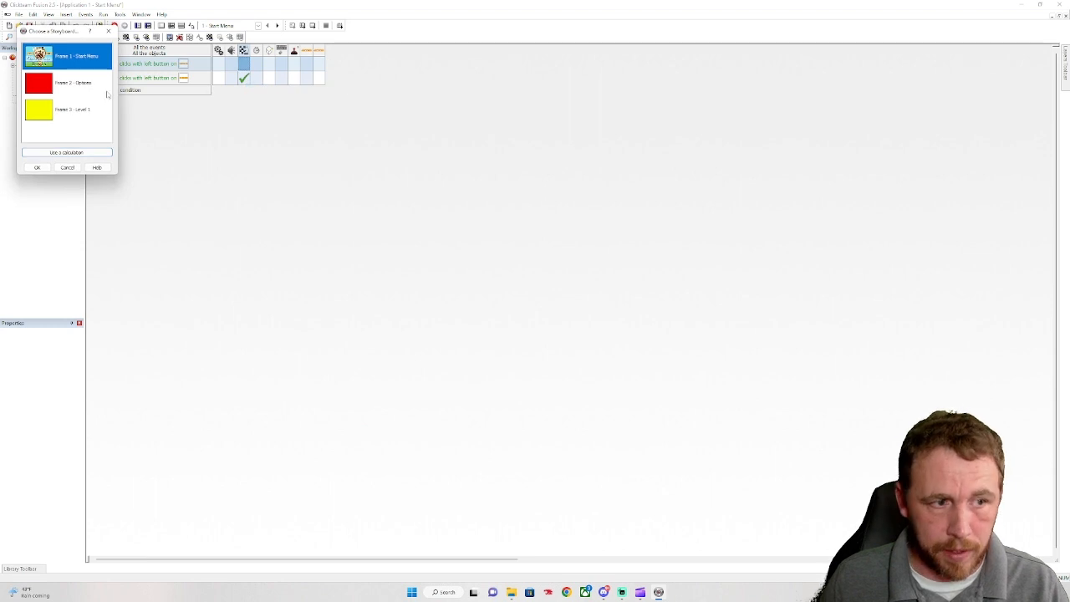
{"action": "double_click", "coordinate": [67, 112]}
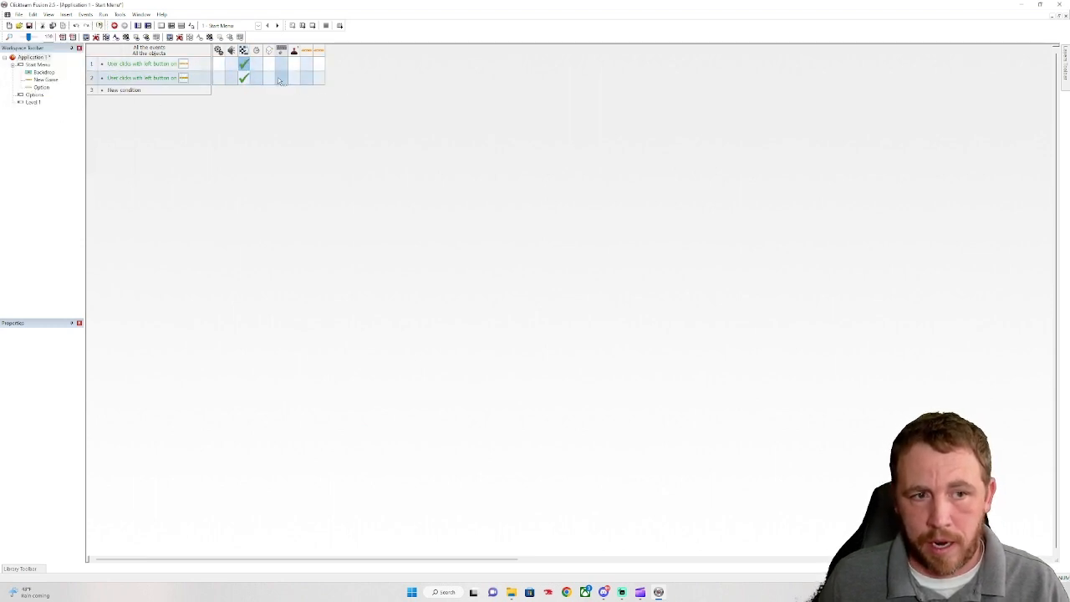
Replace the Option click event's frame action with a jump to the Options frame
{"action": "left_click", "coordinate": [243, 77]}
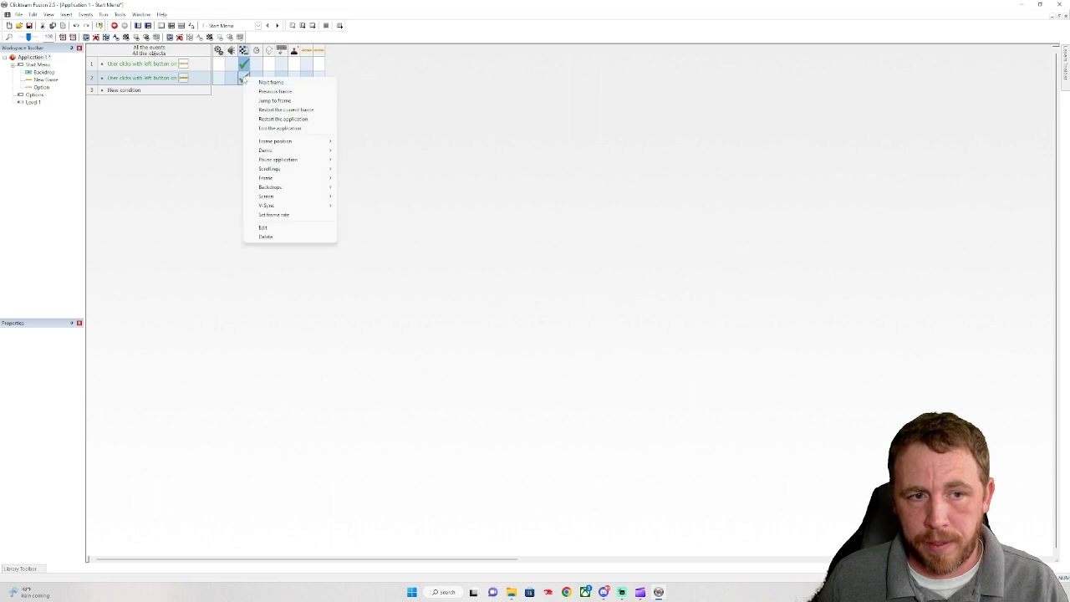
{"action": "left_click", "coordinate": [267, 237]}
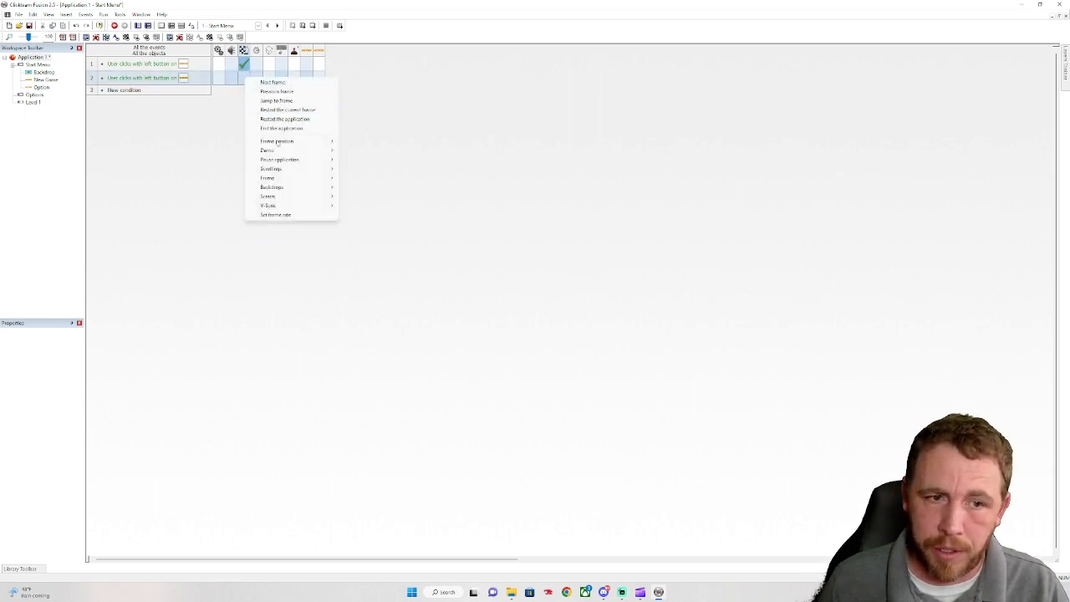
{"action": "left_click", "coordinate": [292, 101]}
{"action": "left_click", "coordinate": [61, 84]}
{"action": "double_click", "coordinate": [61, 83]}
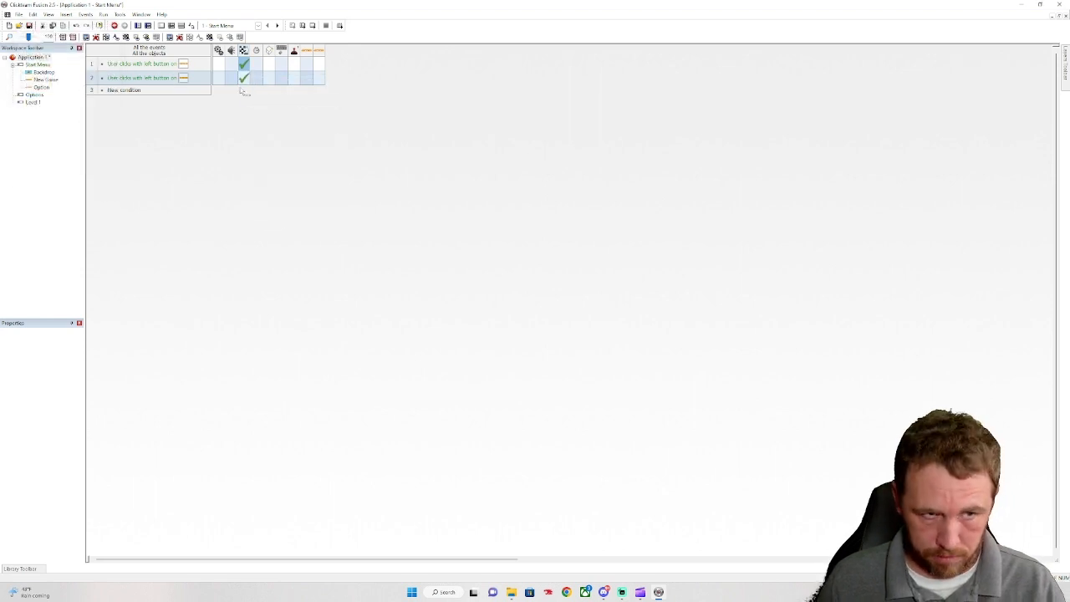
Build and run the application, test the New Game button, and close the browser preview
{"action": "left_click", "coordinate": [42, 58]}
{"action": "left_click", "coordinate": [68, 14]}
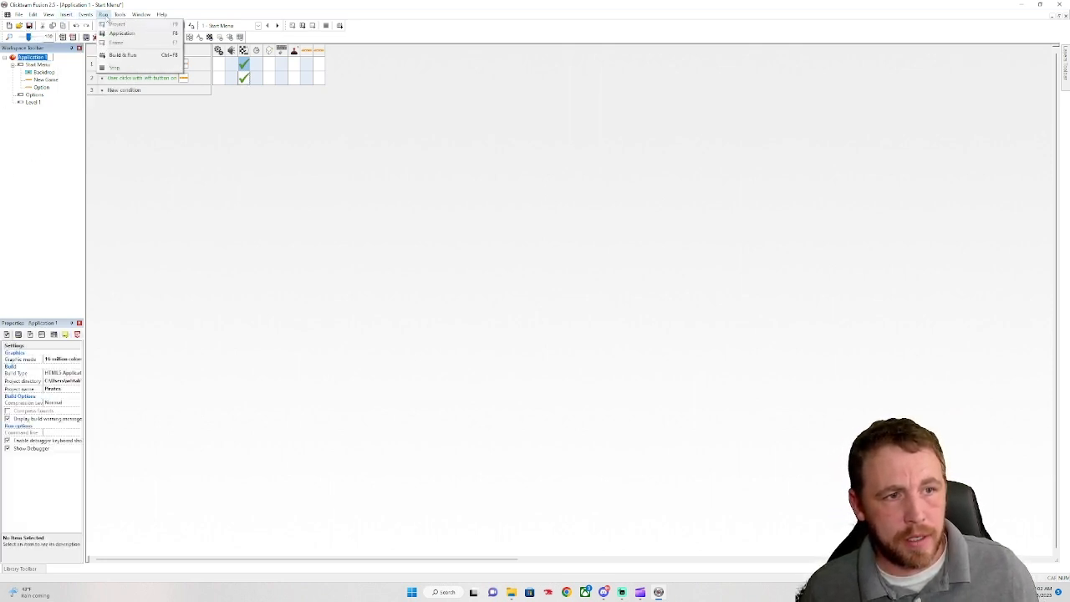
{"action": "left_click", "coordinate": [118, 53]}
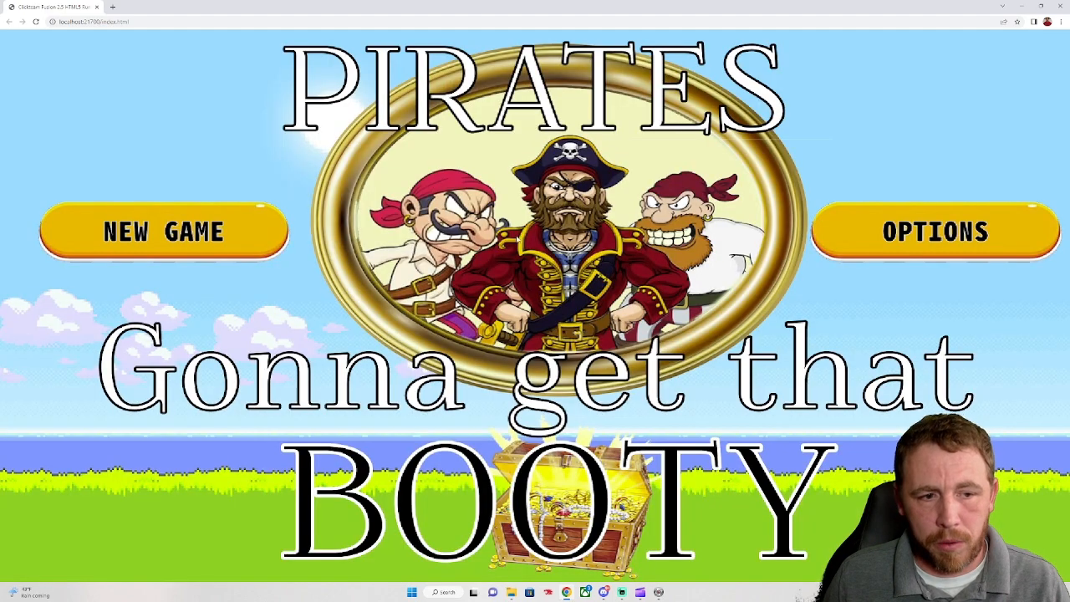
{"action": "left_click", "coordinate": [192, 253]}
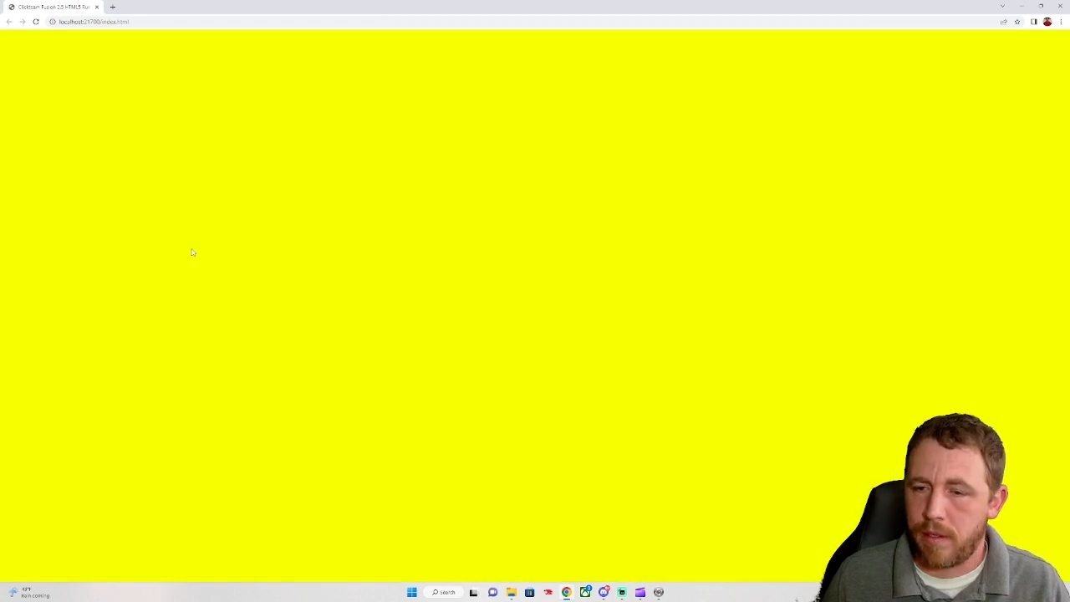
{"action": "left_click", "coordinate": [1061, 6]}
Build and run the application again, test the Options button, and close the browser preview
{"action": "left_click", "coordinate": [120, 15]}
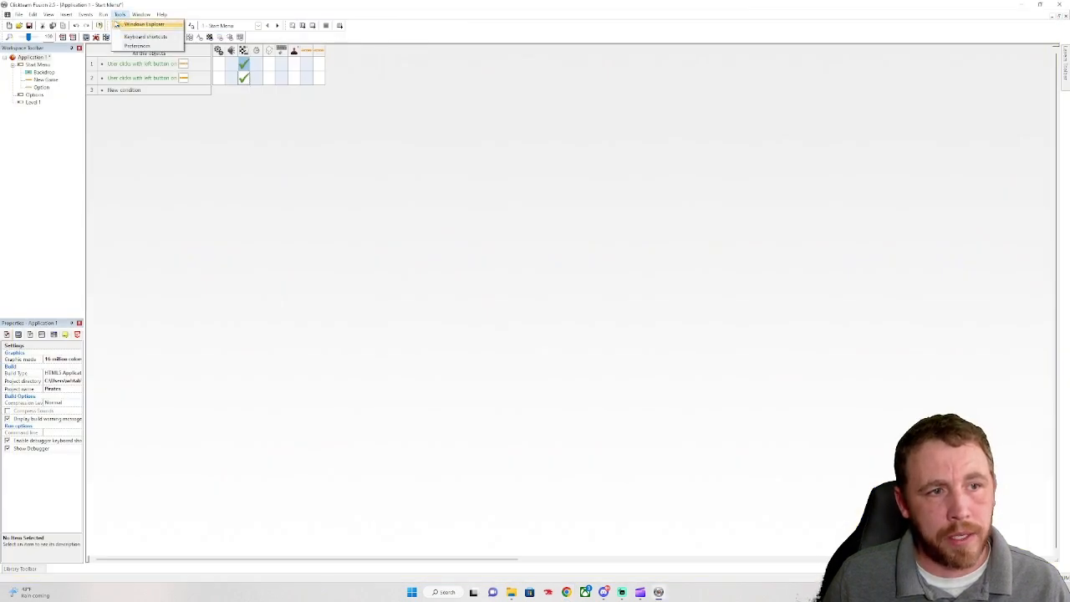
{"action": "mouse_move", "coordinate": [103, 14]}
{"action": "left_click", "coordinate": [119, 55]}
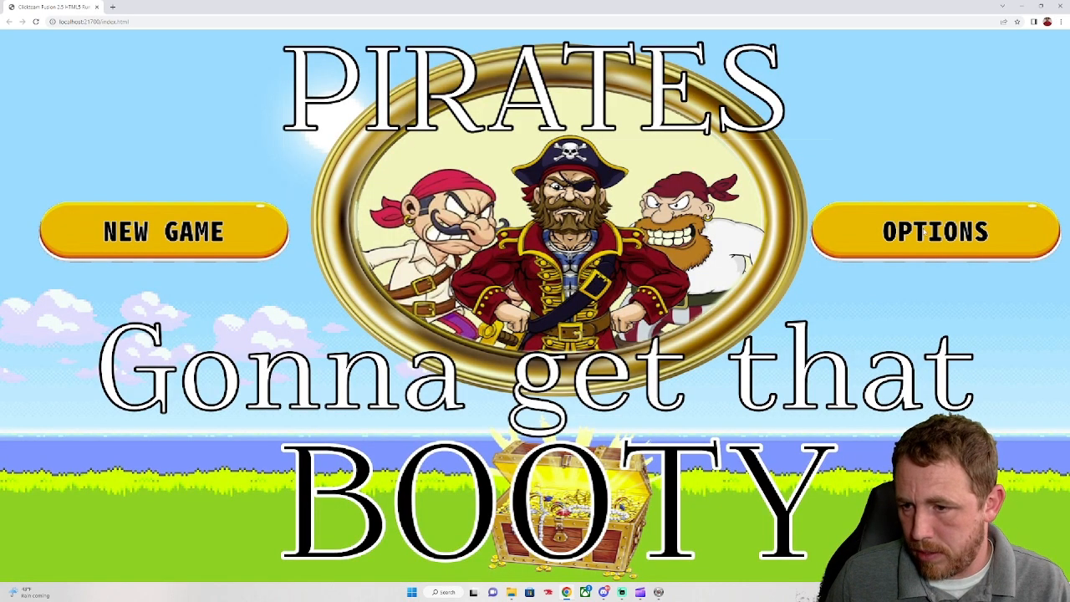
{"action": "left_click", "coordinate": [926, 230]}
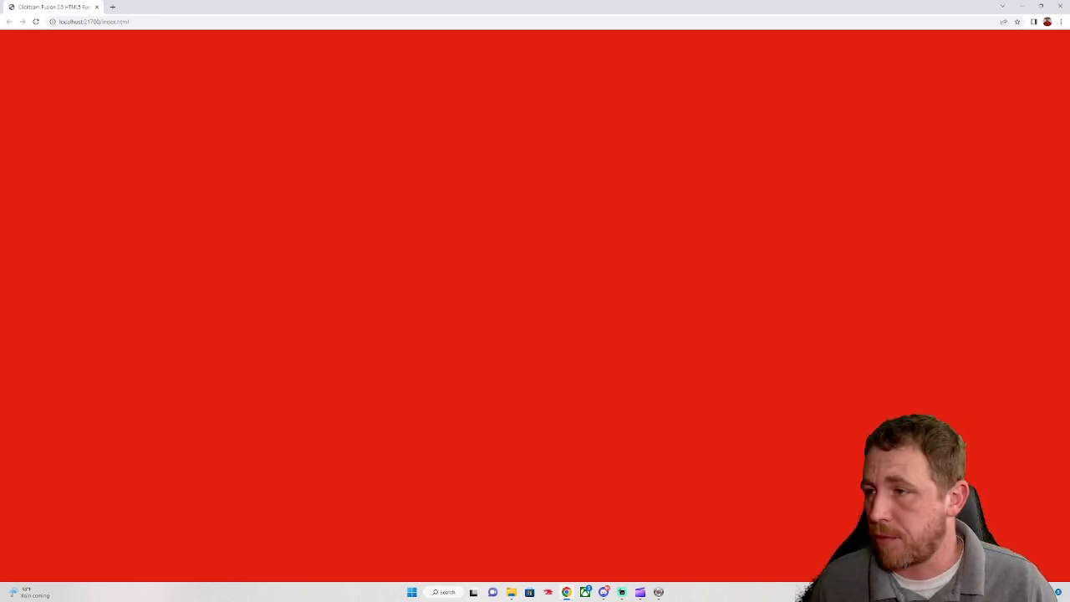
{"action": "left_click", "coordinate": [1060, 7]}
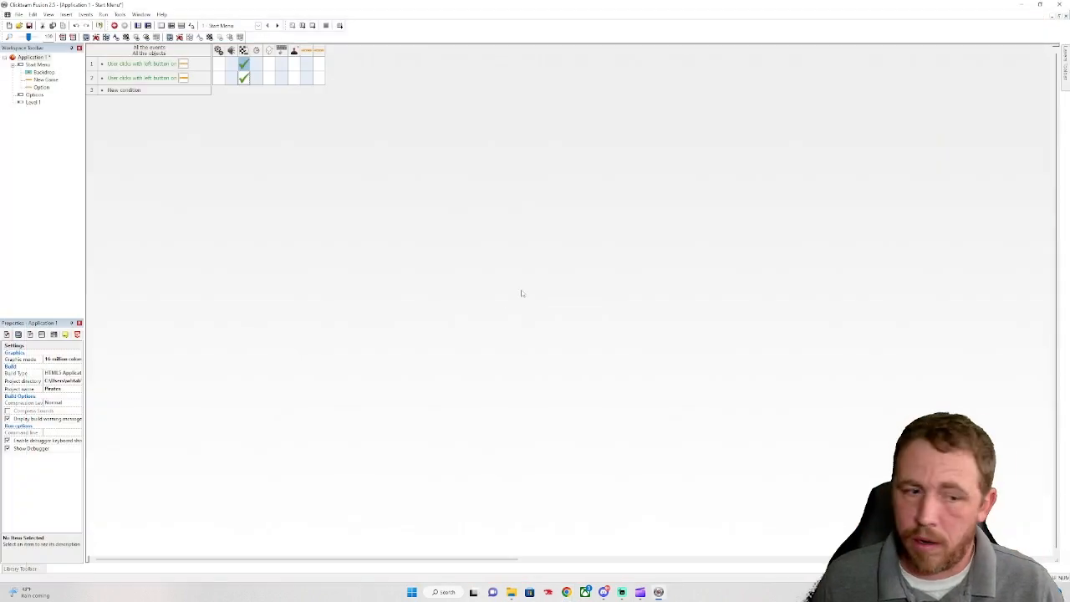
Open the Start Menu frame and import the New Game button image from the Game folder as a second Active object
{"action": "left_click", "coordinate": [34, 57]}
{"action": "left_click", "coordinate": [33, 57]}
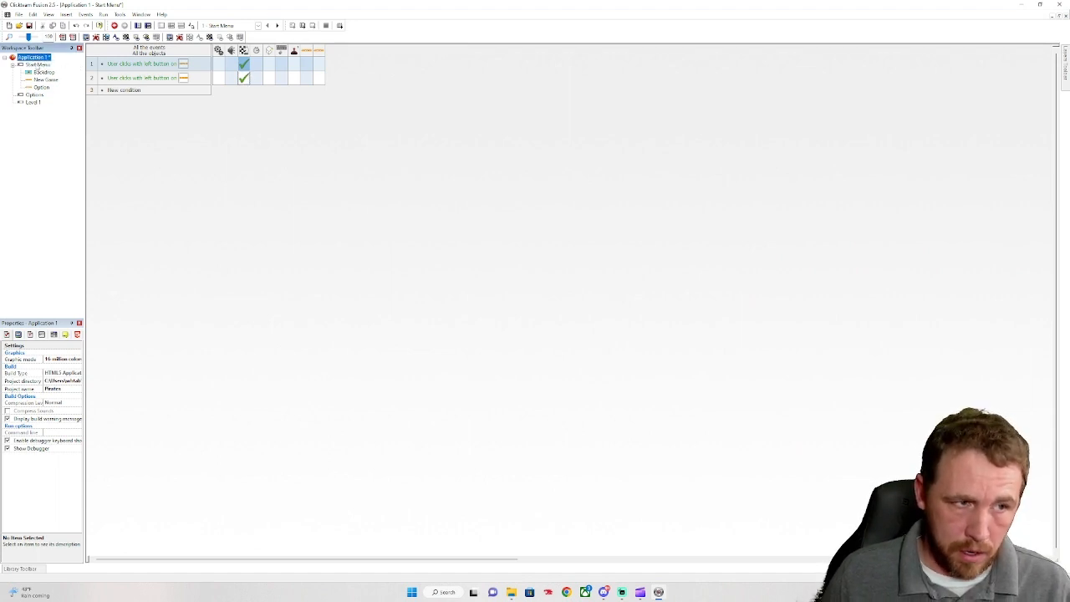
{"action": "double_click", "coordinate": [35, 65]}
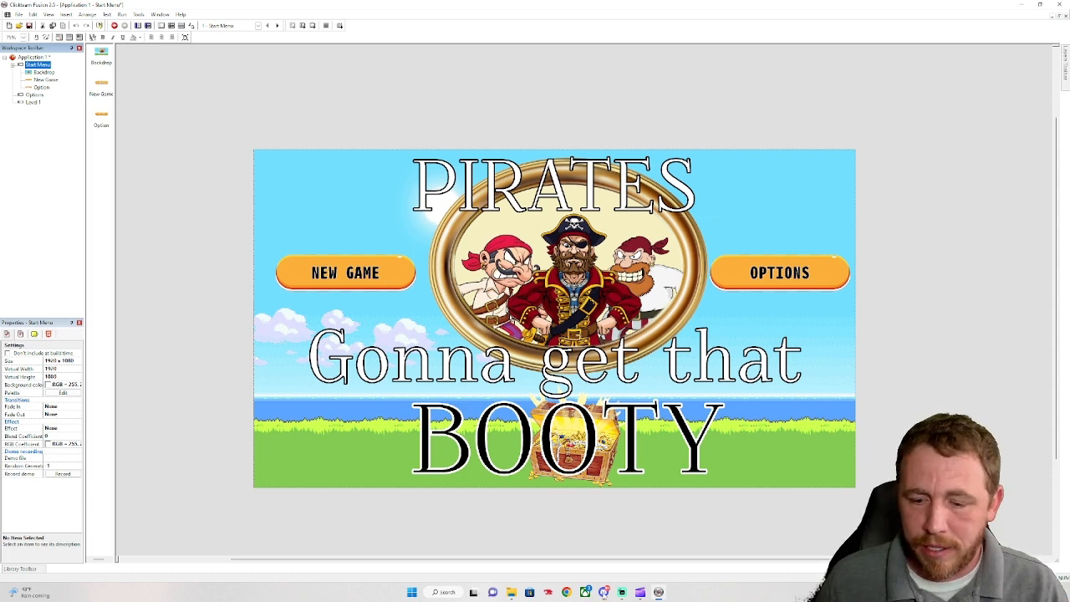
{"action": "left_click", "coordinate": [511, 592]}
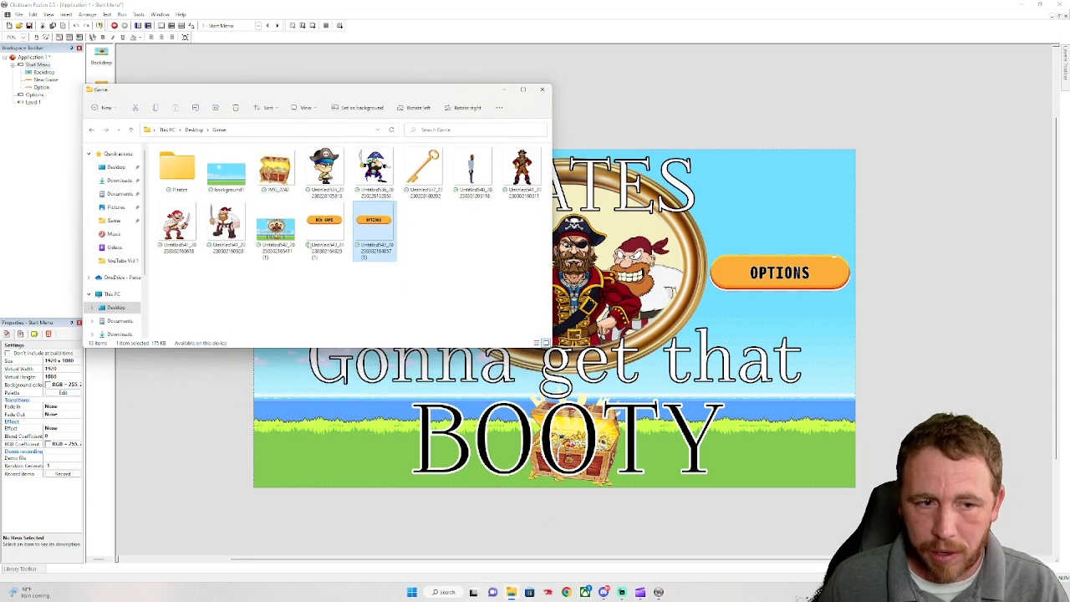
{"action": "left_click_drag", "start_coordinate": [326, 230], "coordinate": [342, 417]}
{"action": "left_click", "coordinate": [624, 251]}
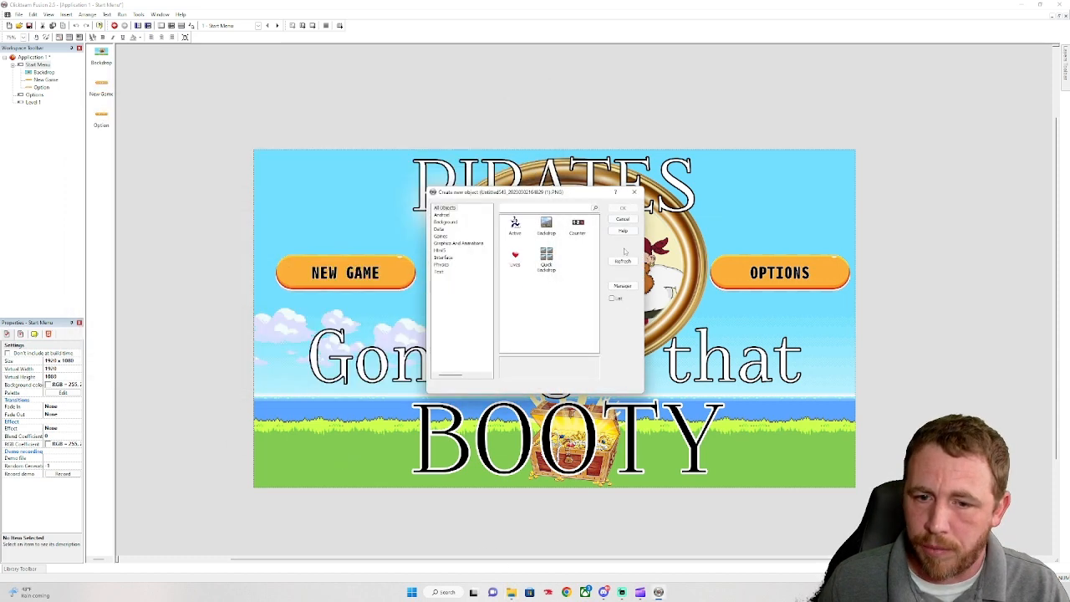
{"action": "double_click", "coordinate": [515, 224]}
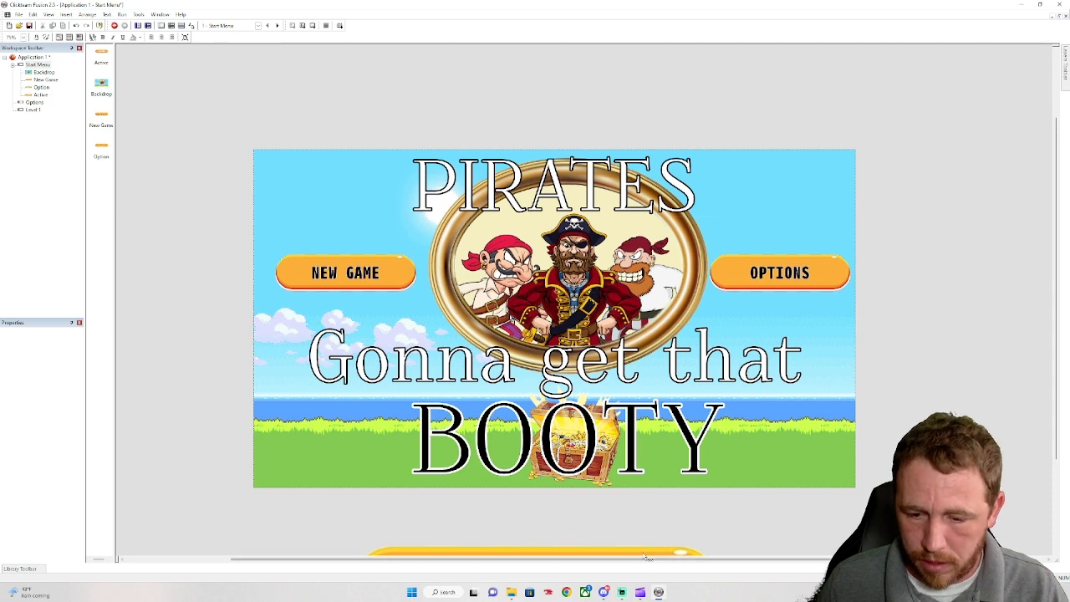
Move the imported New Game button up onto the frame, just below the existing New Game button
{"action": "left_click", "coordinate": [633, 525]}
{"action": "left_click_drag", "start_coordinate": [634, 525], "coordinate": [493, 229]}
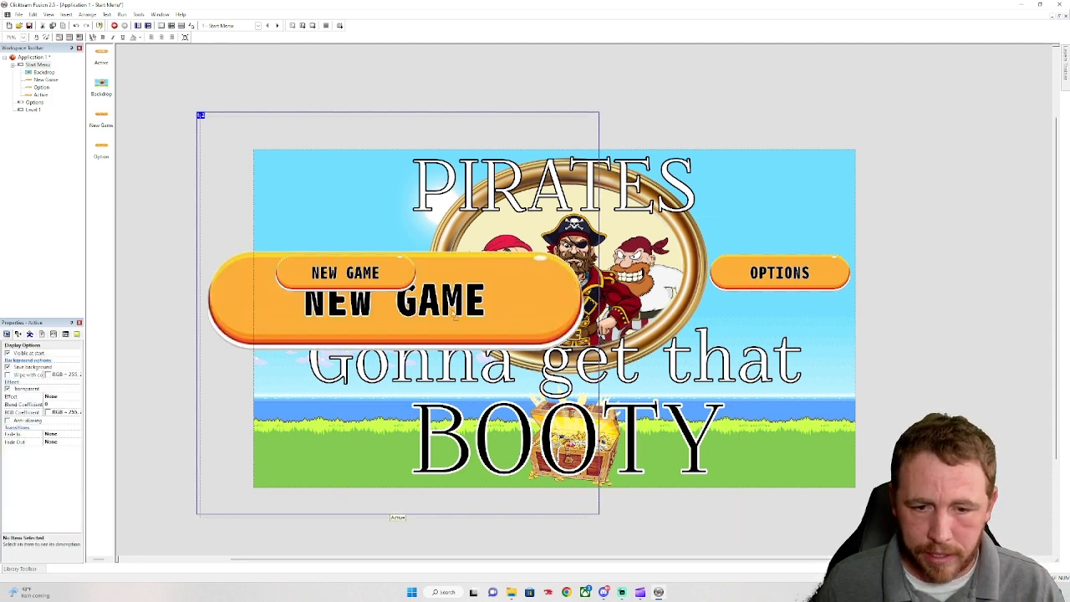
{"action": "left_click_drag", "start_coordinate": [452, 308], "coordinate": [464, 335]}
Check the original New Game button's size and set the imported button's width and height to 478
{"action": "left_click", "coordinate": [349, 273]}
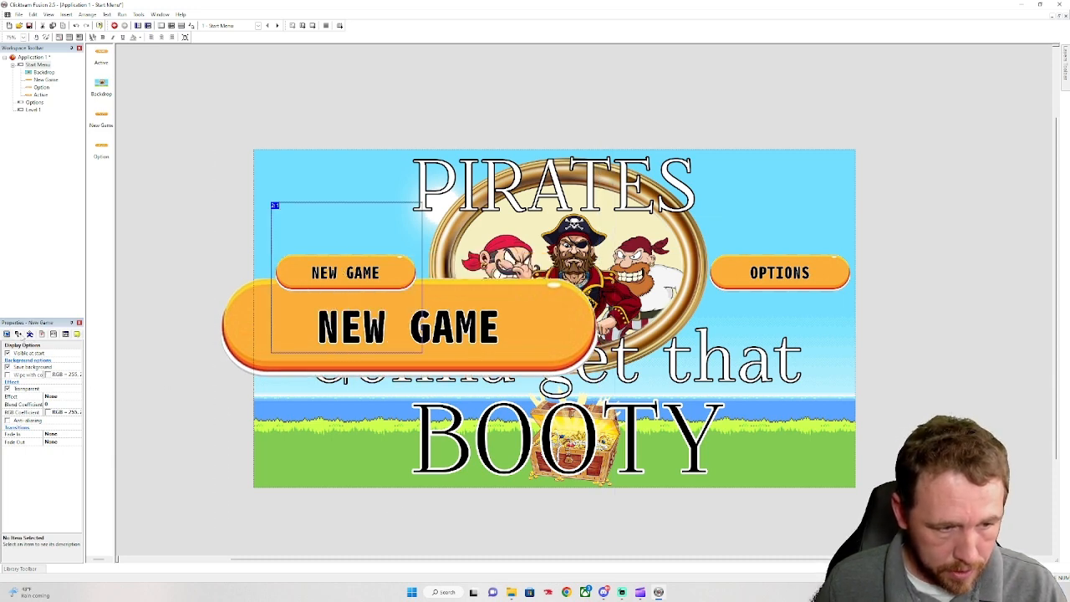
{"action": "left_click", "coordinate": [18, 334]}
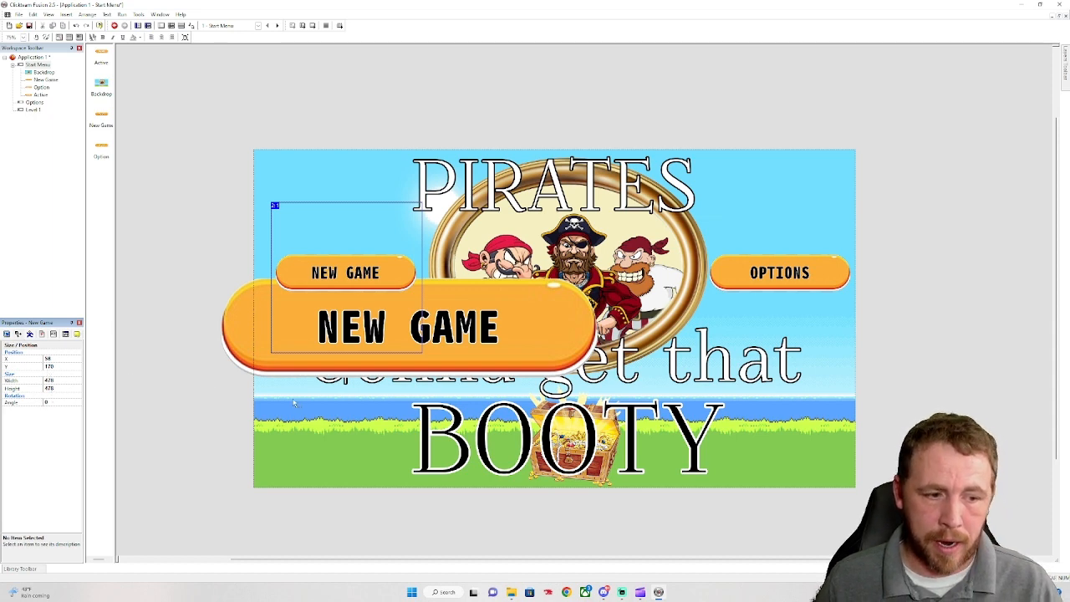
{"action": "left_click", "coordinate": [465, 356]}
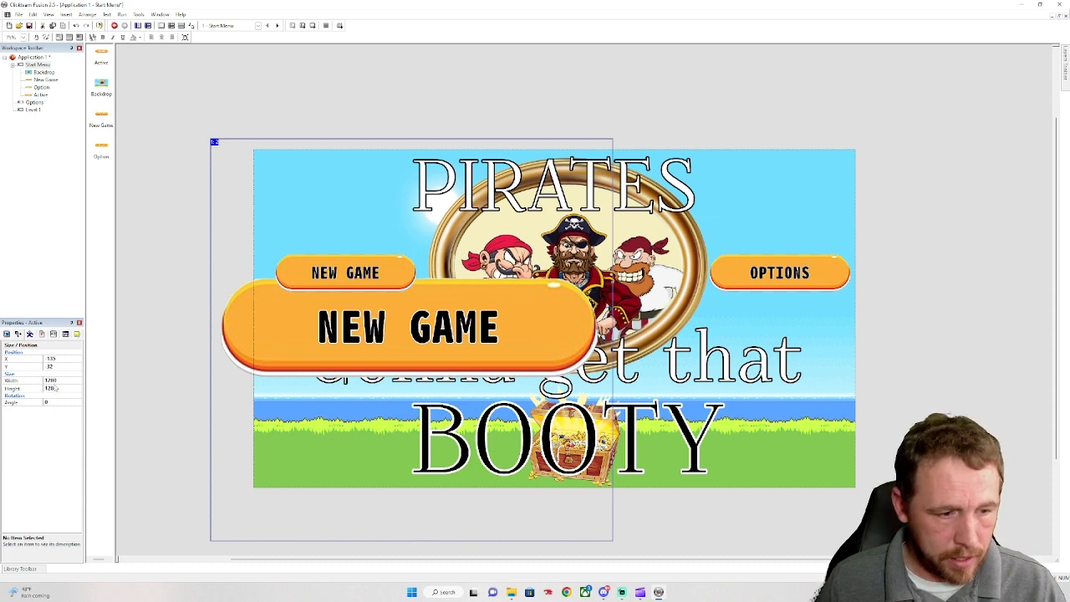
{"action": "left_click", "coordinate": [292, 289]}
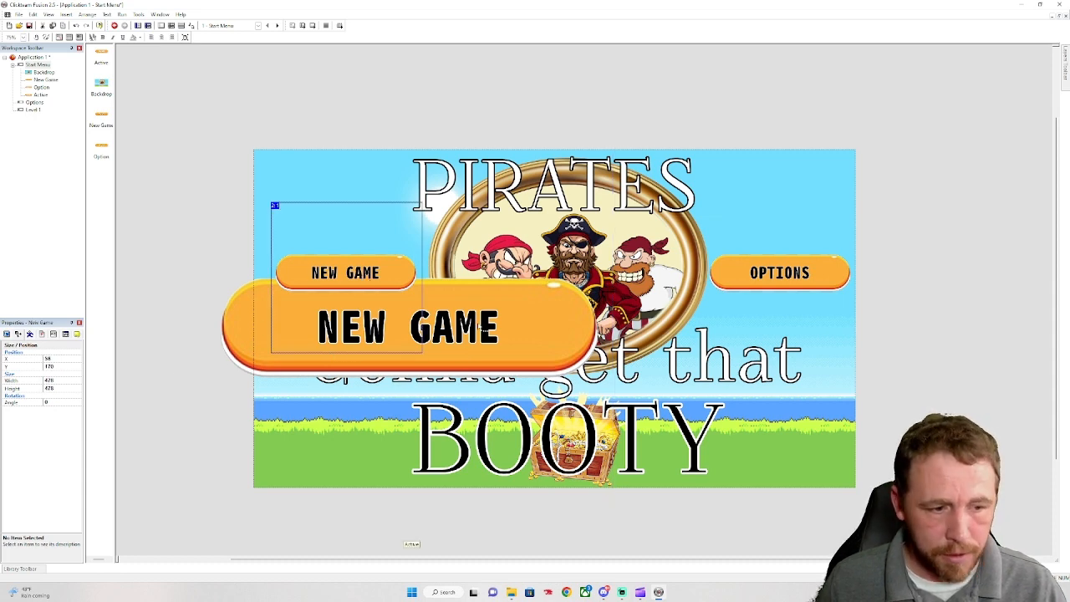
{"action": "left_click", "coordinate": [499, 347]}
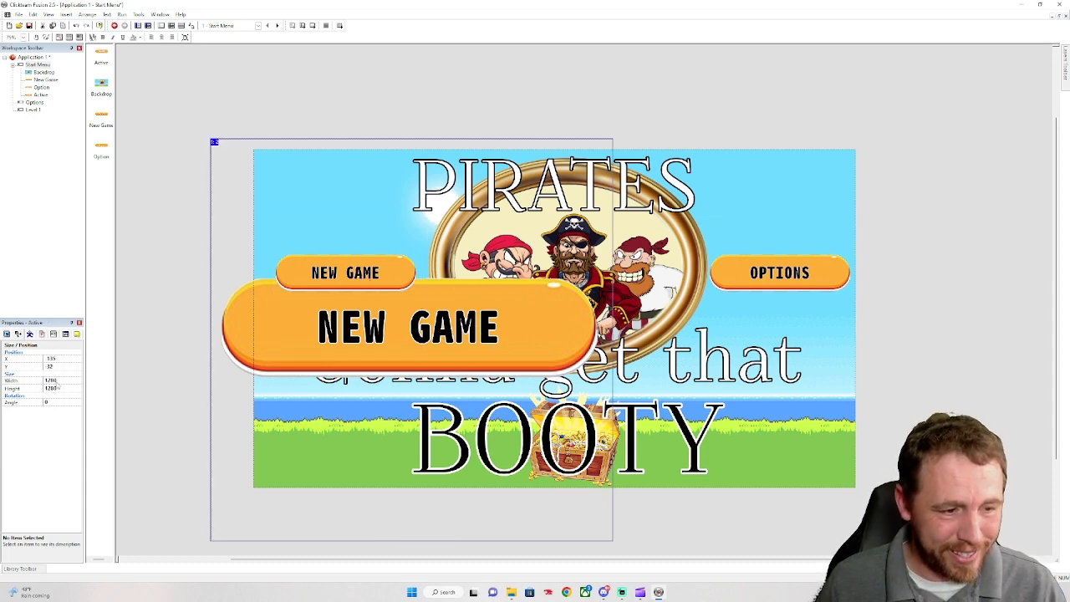
{"action": "left_click", "coordinate": [65, 381]}
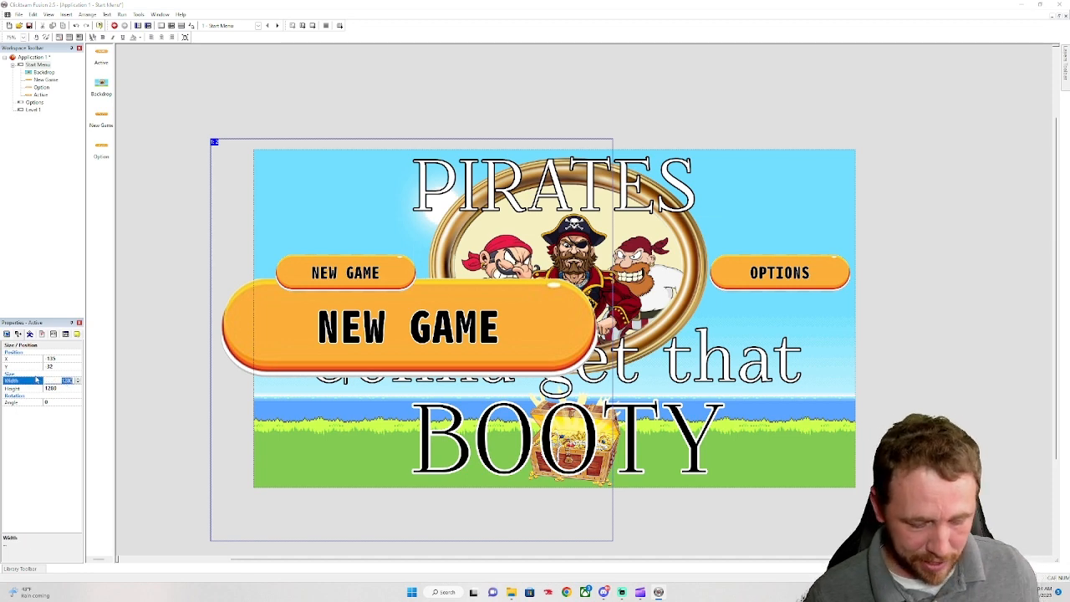
{"action": "key", "text": "BackSpace"}
{"action": "type", "text": "478"}
{"action": "key", "text": "Tab"}
{"action": "type", "text": "478"}
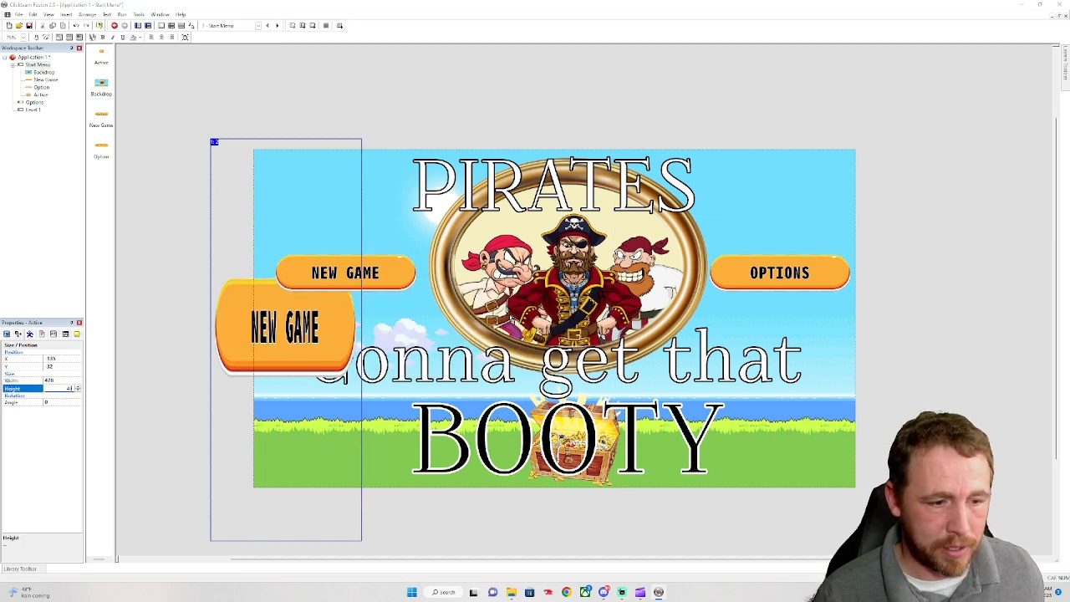
{"action": "key", "text": "Tab"}
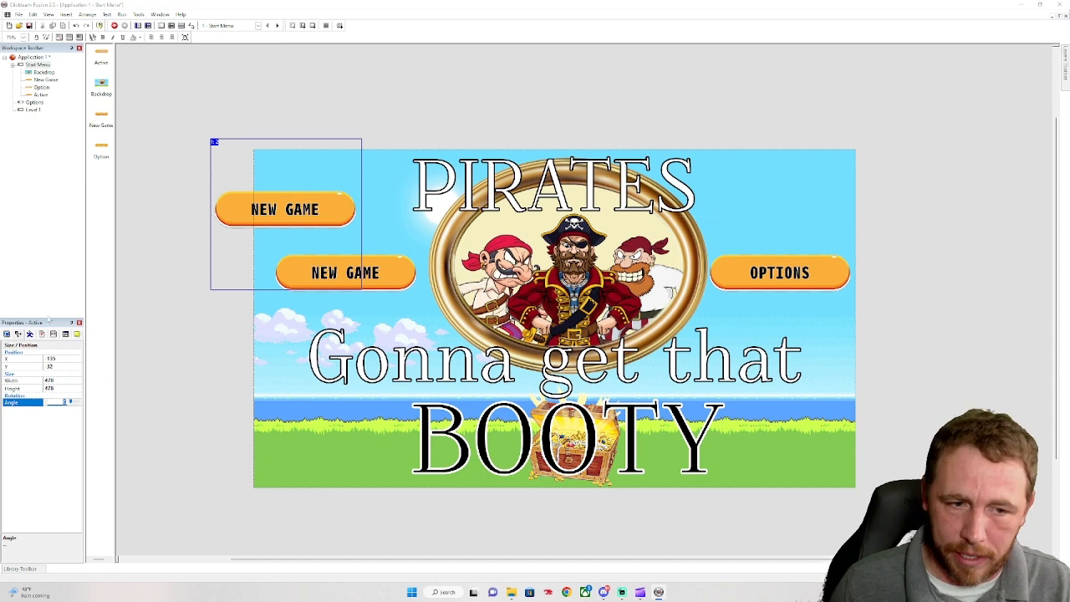
Open the second New Game button's image for editing and fill its orange background with red
{"action": "double_click", "coordinate": [285, 209]}
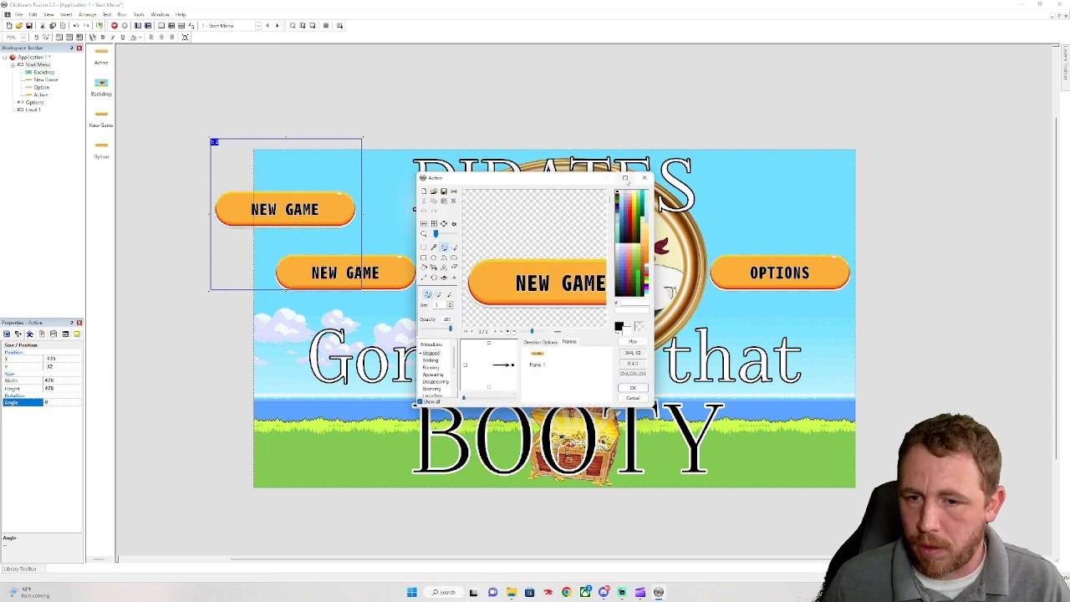
{"action": "mouse_move", "coordinate": [626, 179]}
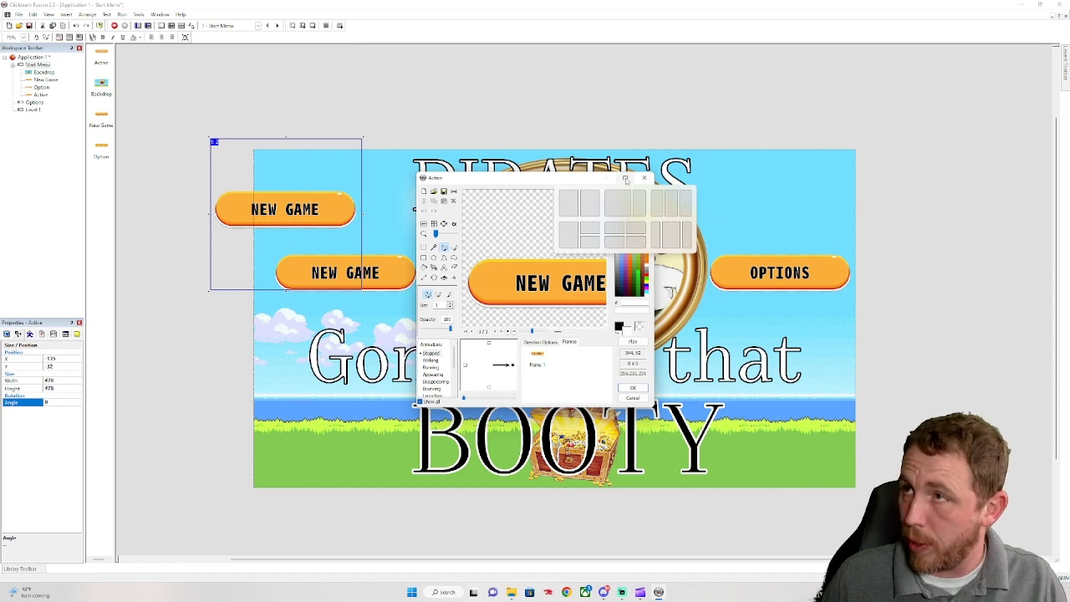
{"action": "left_click", "coordinate": [626, 179]}
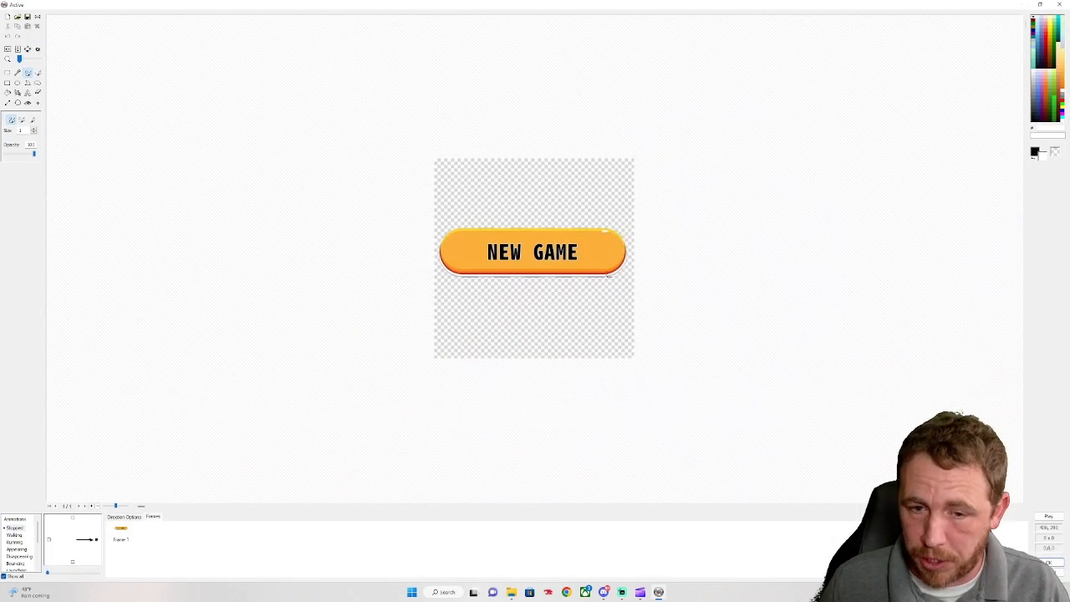
{"action": "scroll", "coordinate": [585, 267], "scroll_direction": "up", "scroll_amount": 3}
{"action": "scroll", "coordinate": [276, 239], "scroll_direction": "down", "scroll_amount": 4}
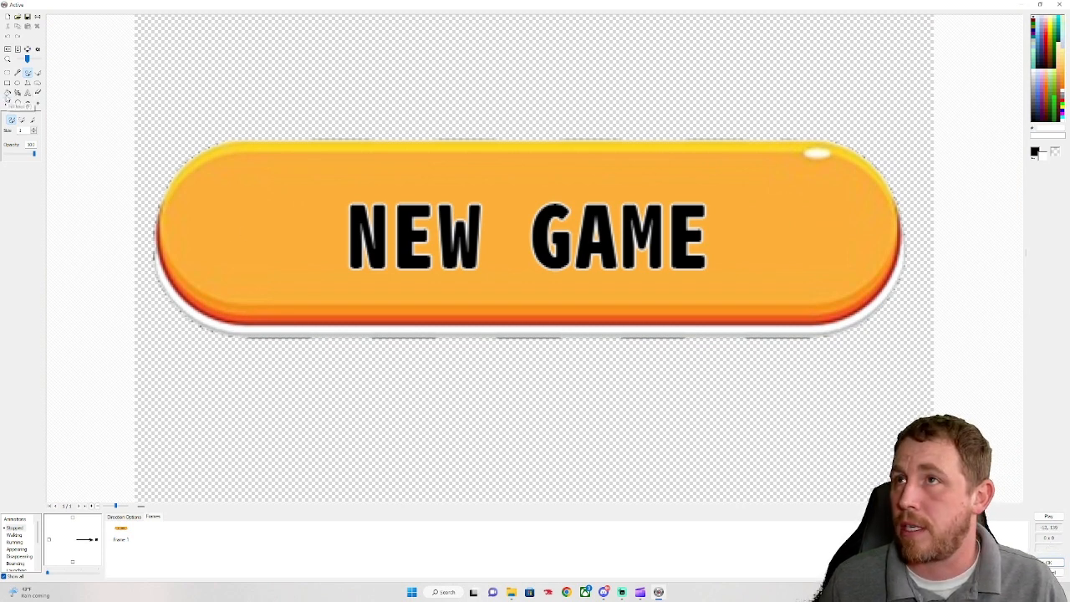
{"action": "left_click", "coordinate": [7, 93]}
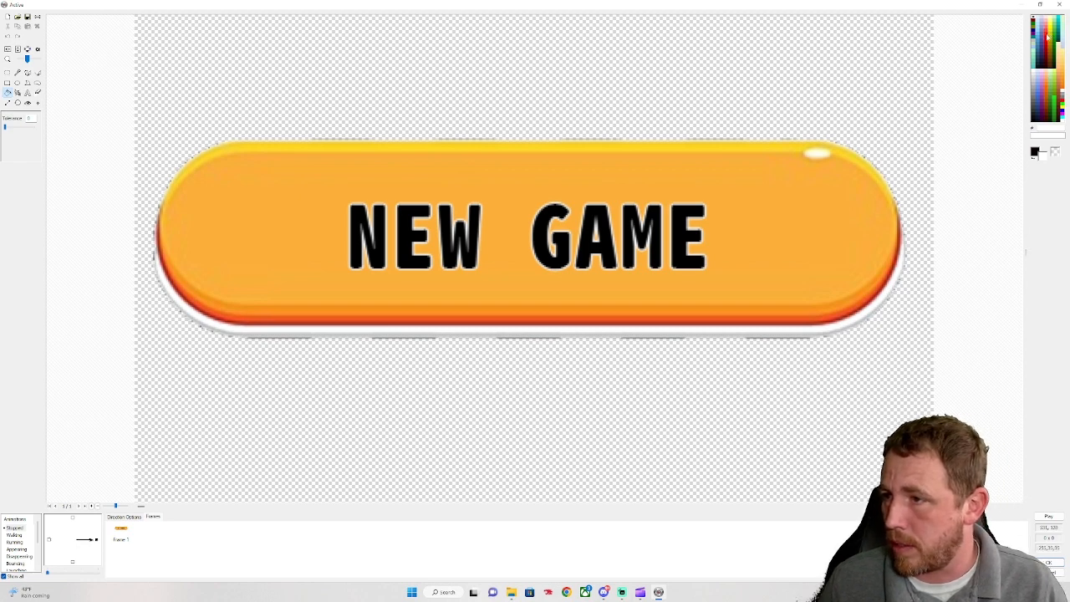
{"action": "right_click", "coordinate": [1046, 40]}
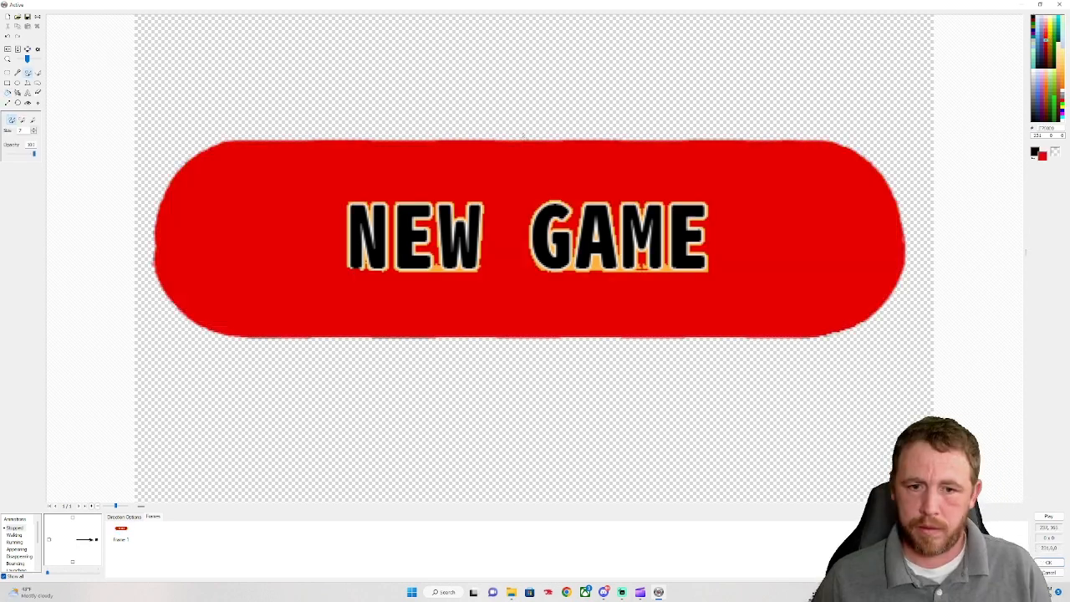
Draw black zigzag lines on both sides of the NEW GAME text and save the edited button image
{"action": "left_click", "coordinate": [1033, 17]}
{"action": "mouse_move", "coordinate": [200, 252]}
{"action": "left_mouse_down"}
{"action": "mouse_move", "coordinate": [334, 297]}
{"action": "mouse_move", "coordinate": [458, 190]}
{"action": "mouse_move", "coordinate": [567, 179]}
{"action": "mouse_move", "coordinate": [711, 301]}
{"action": "mouse_move", "coordinate": [884, 266]}
{"action": "left_mouse_up"}
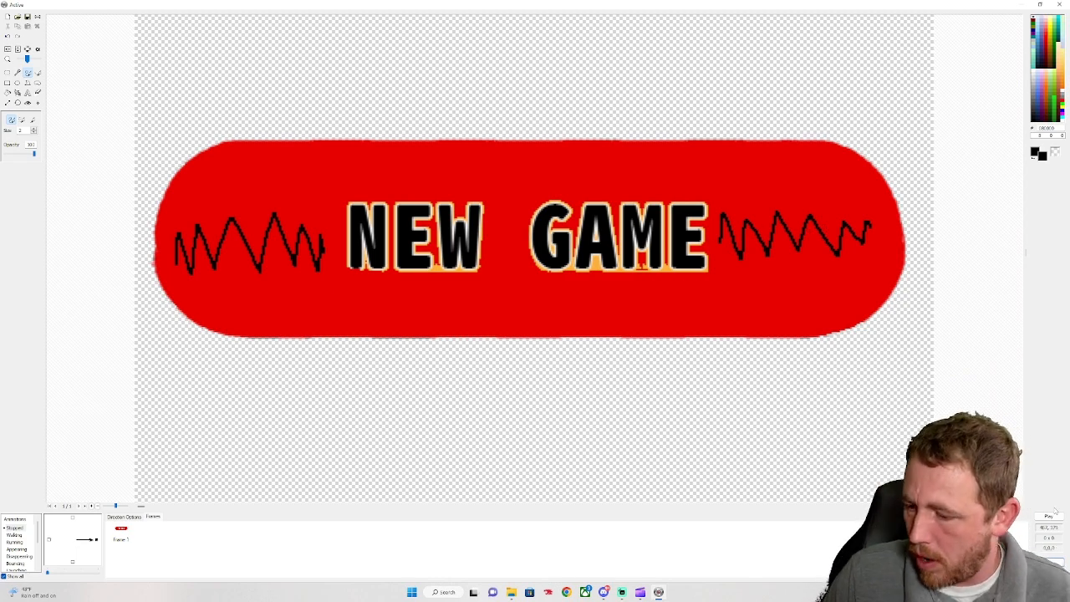
{"action": "left_click", "coordinate": [1049, 562]}
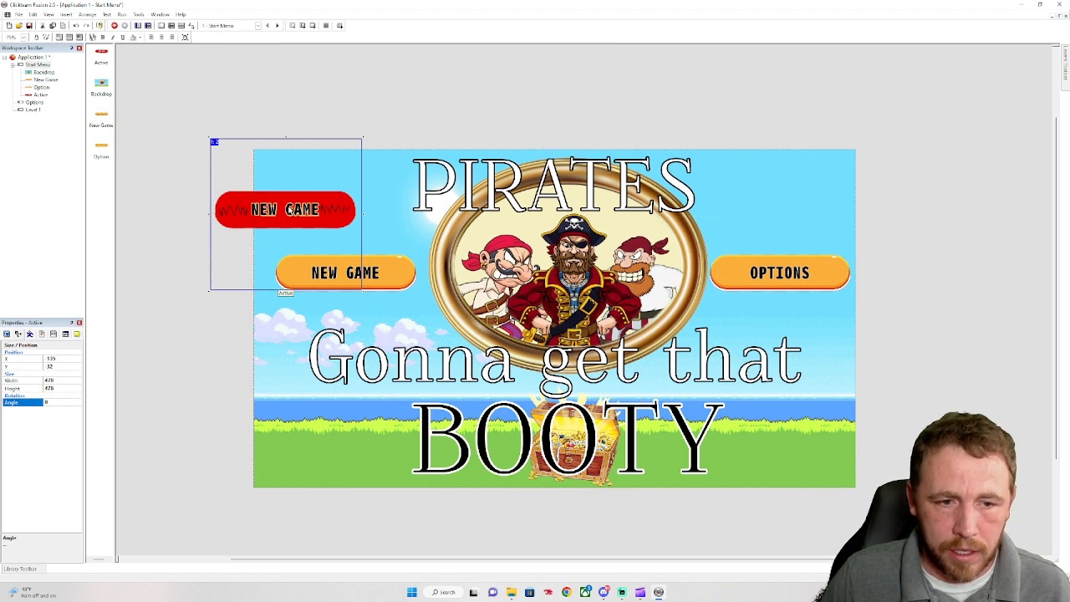
Position the red New Game button at X 58, Y 170, matching the original New Game button's location
{"action": "left_click_drag", "start_coordinate": [341, 241], "coordinate": [352, 226]}
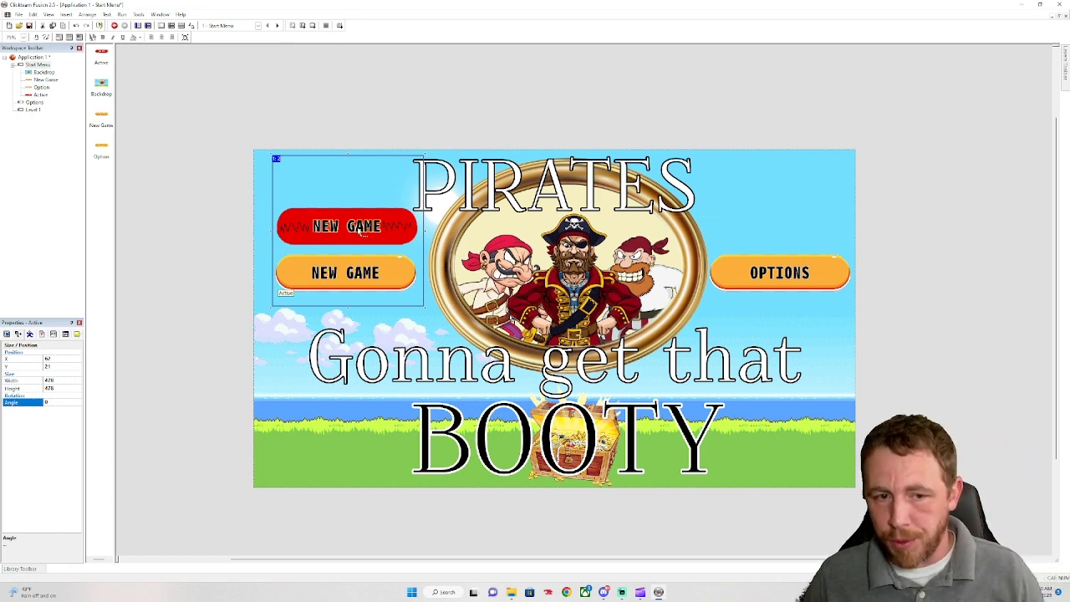
{"action": "left_click", "coordinate": [352, 274]}
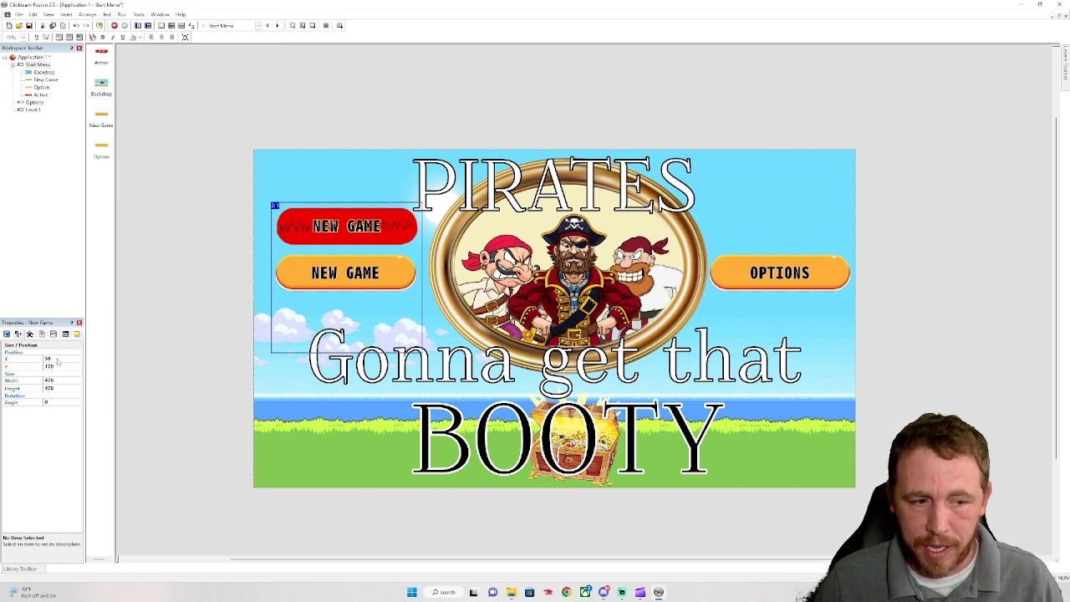
{"action": "left_click", "coordinate": [346, 232]}
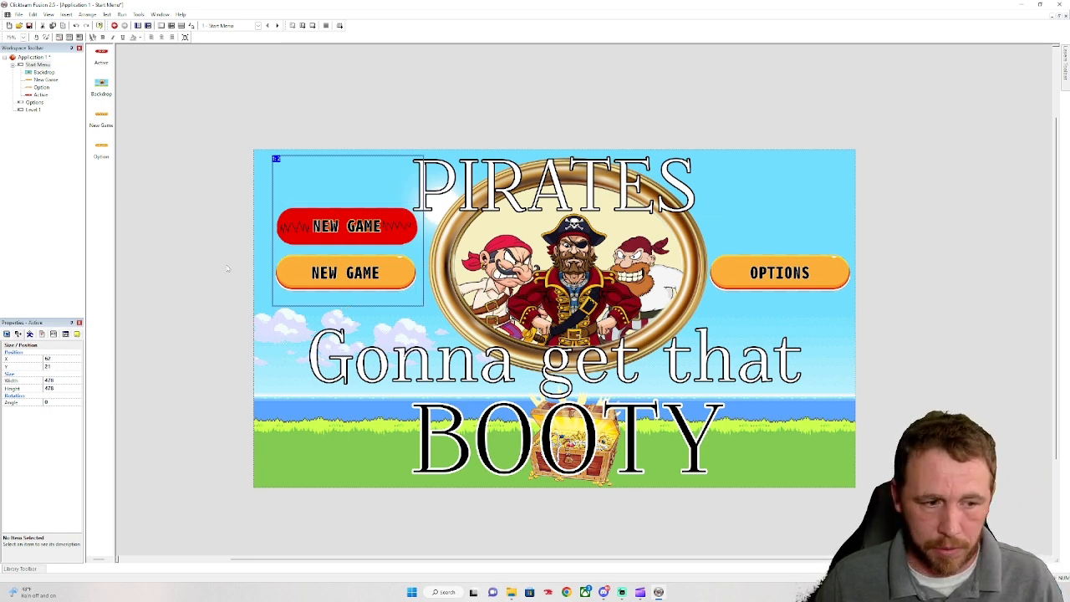
{"action": "left_click", "coordinate": [64, 358]}
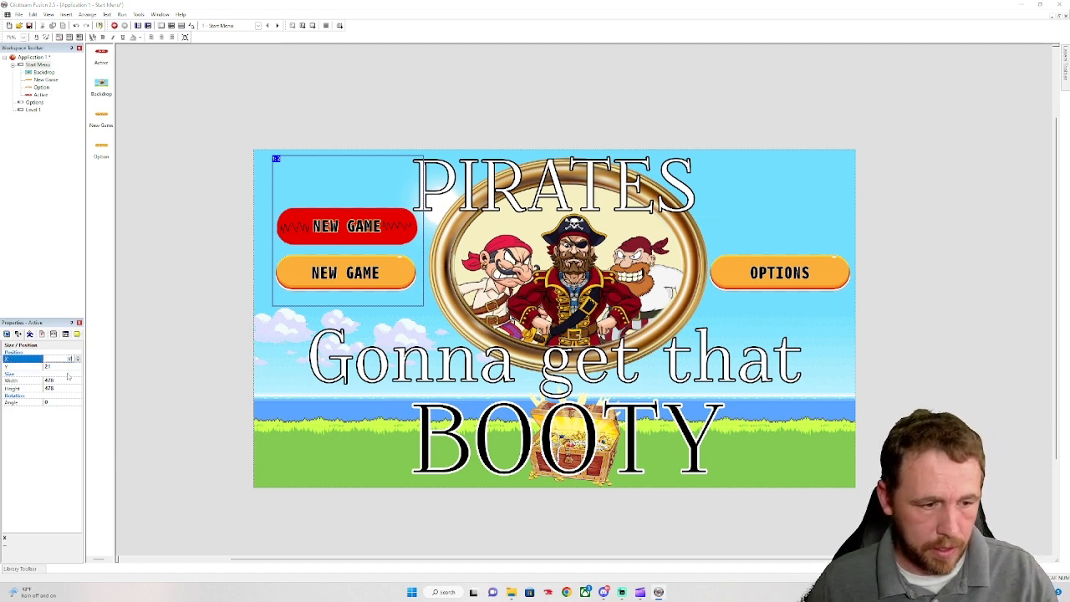
{"action": "left_click", "coordinate": [69, 366]}
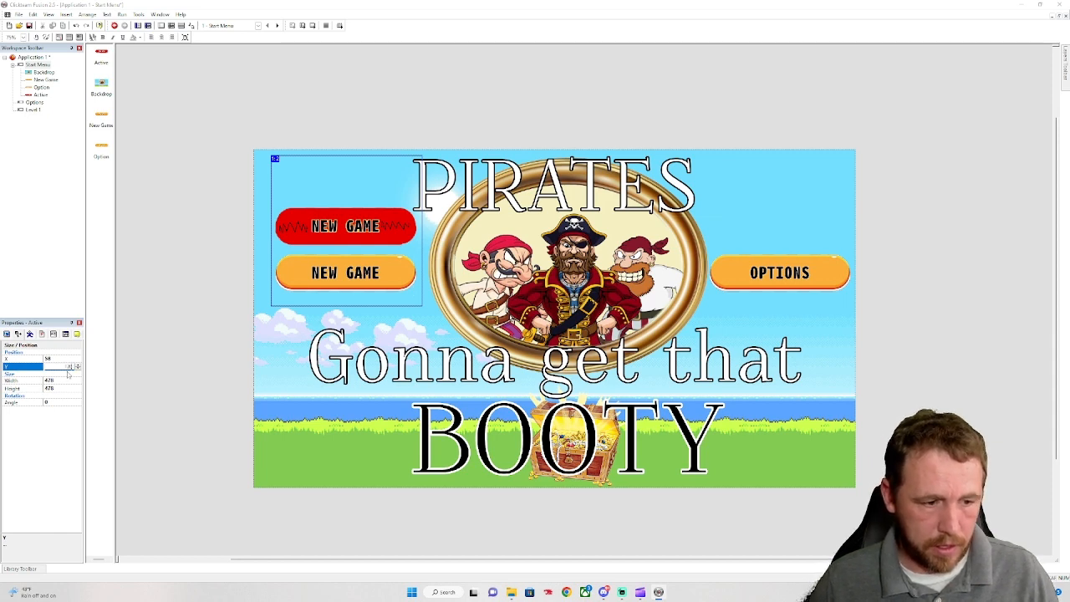
{"action": "left_click", "coordinate": [65, 445]}
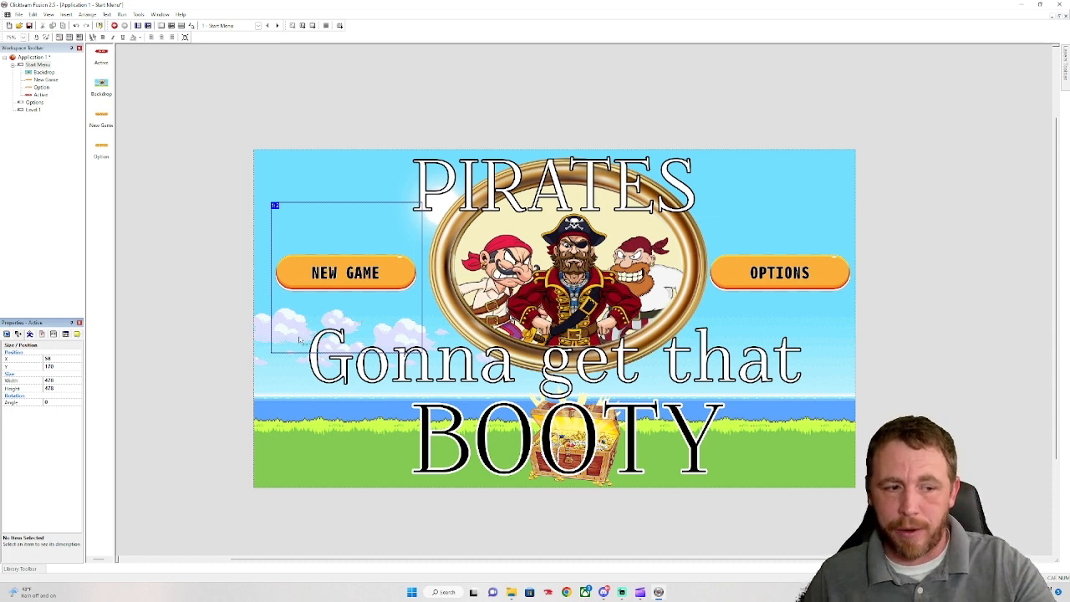
{"action": "left_click", "coordinate": [18, 333]}
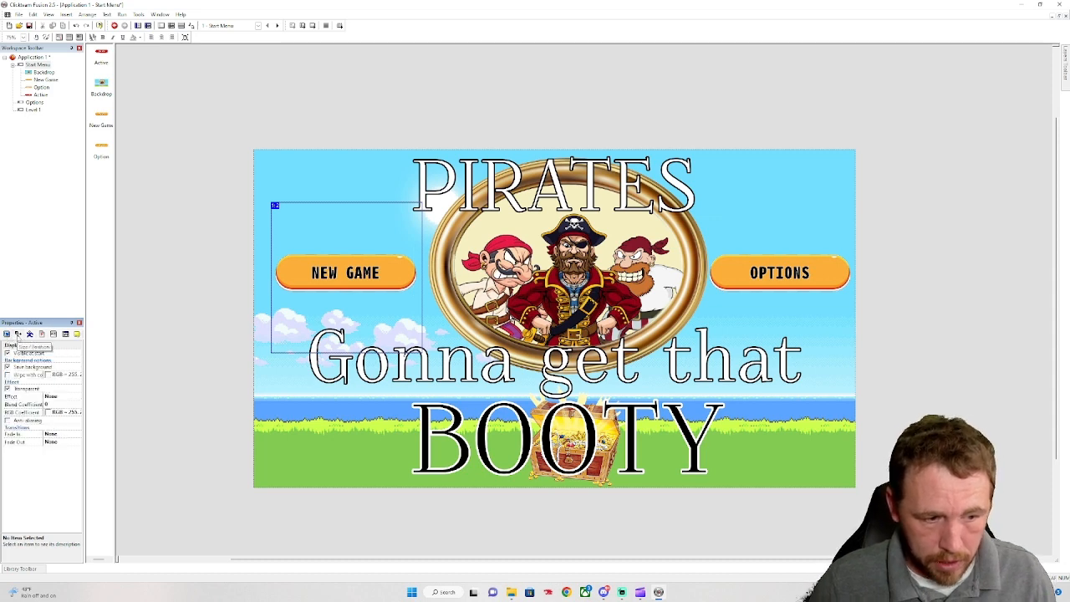
{"action": "left_click", "coordinate": [29, 334]}
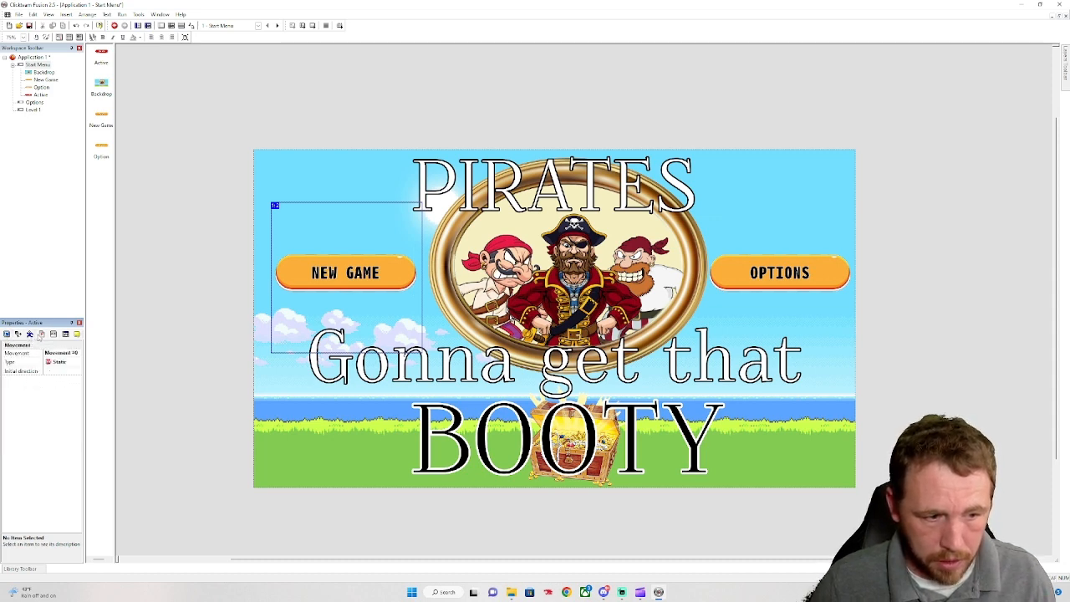
{"action": "left_click", "coordinate": [42, 334]}
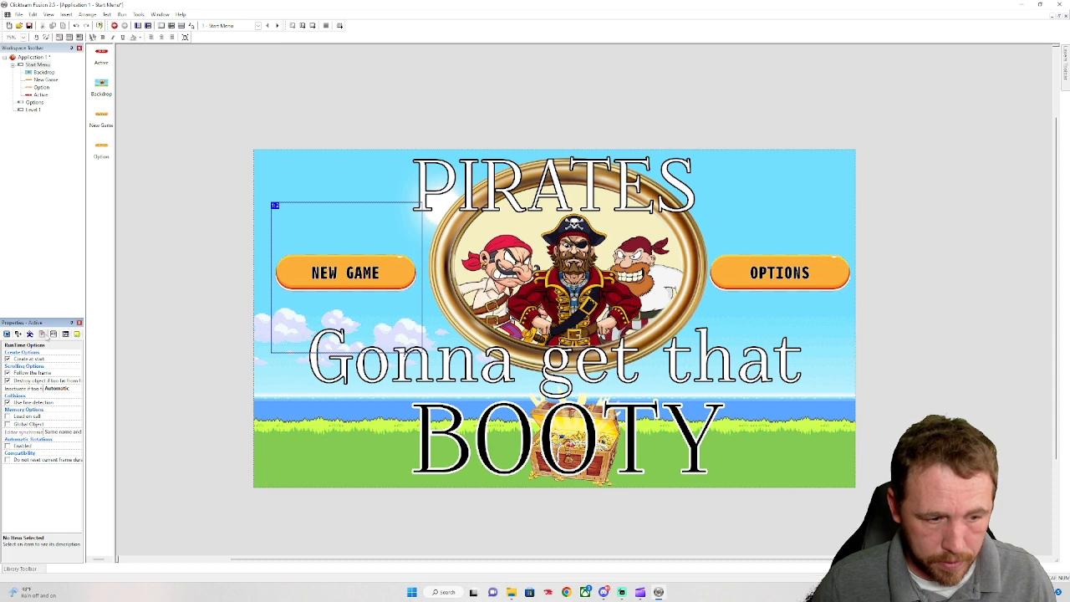
{"action": "right_click", "coordinate": [351, 244]}
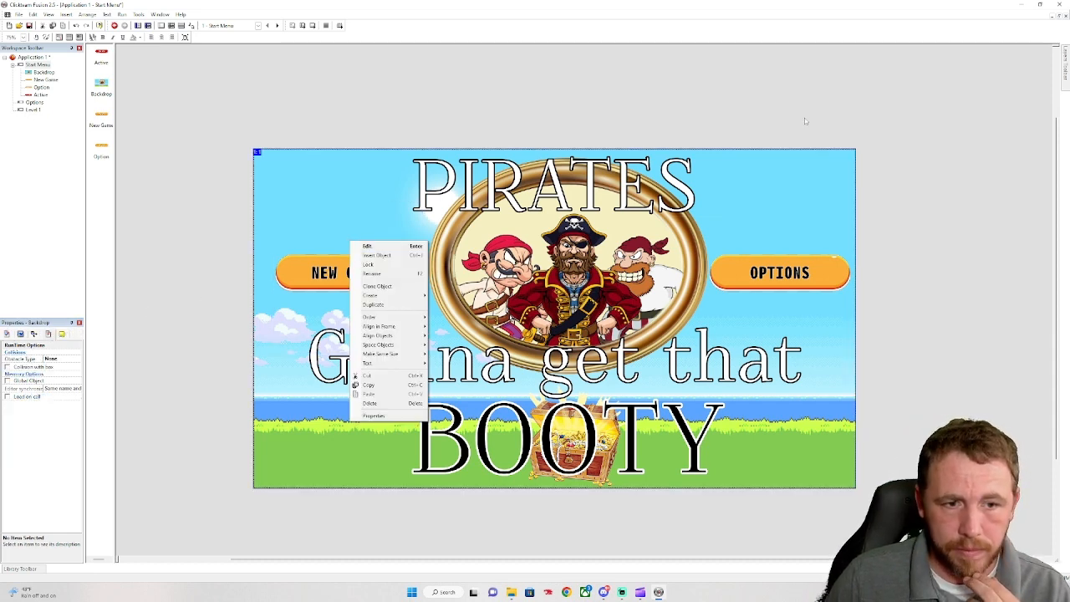
{"action": "left_click", "coordinate": [917, 242]}
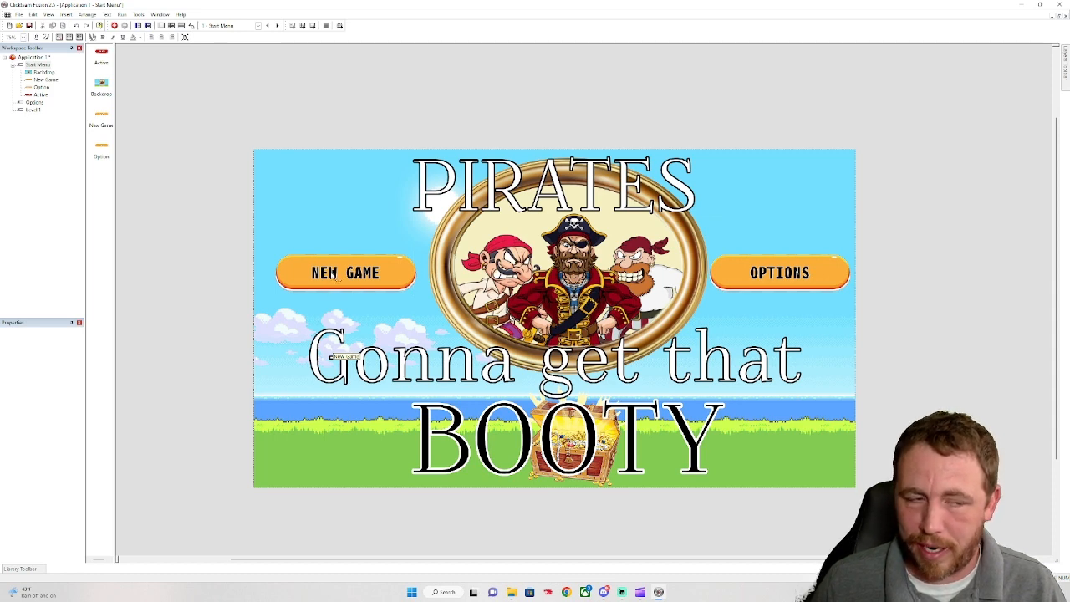
Move the orange New Game button above the red one, and check the button layer's settings and the red button's position
{"action": "left_click_drag", "start_coordinate": [334, 278], "coordinate": [347, 216]}
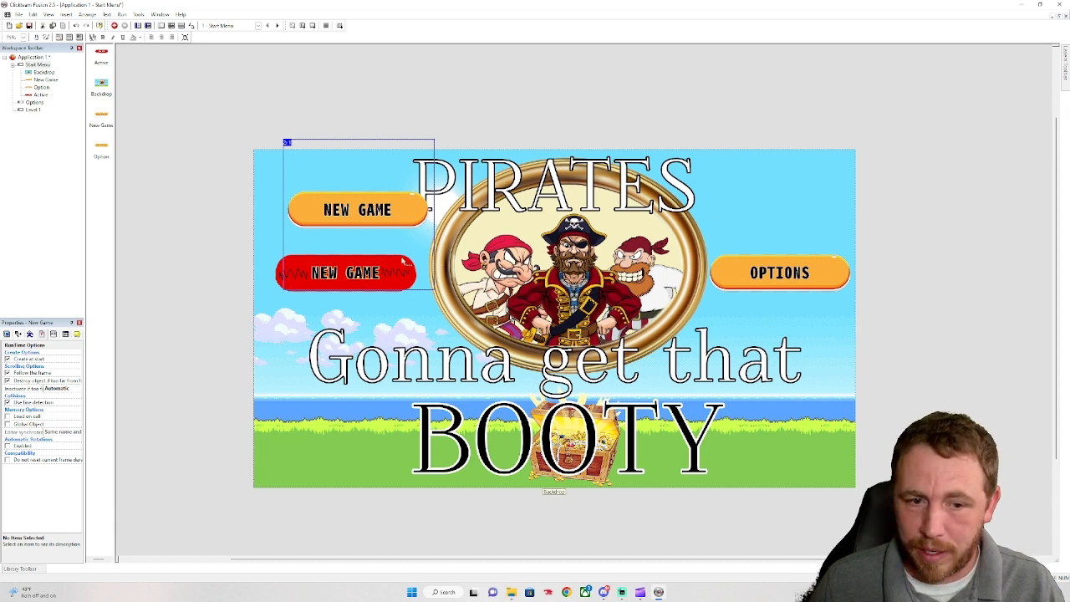
{"action": "left_click", "coordinate": [368, 275]}
{"action": "mouse_move", "coordinate": [1062, 73]}
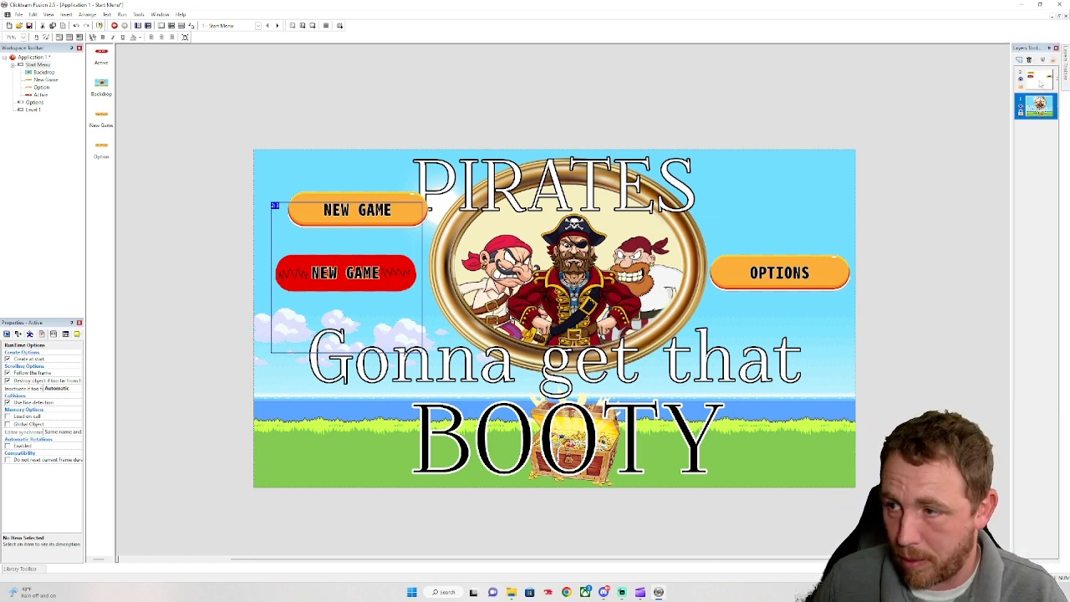
{"action": "left_click", "coordinate": [1039, 80]}
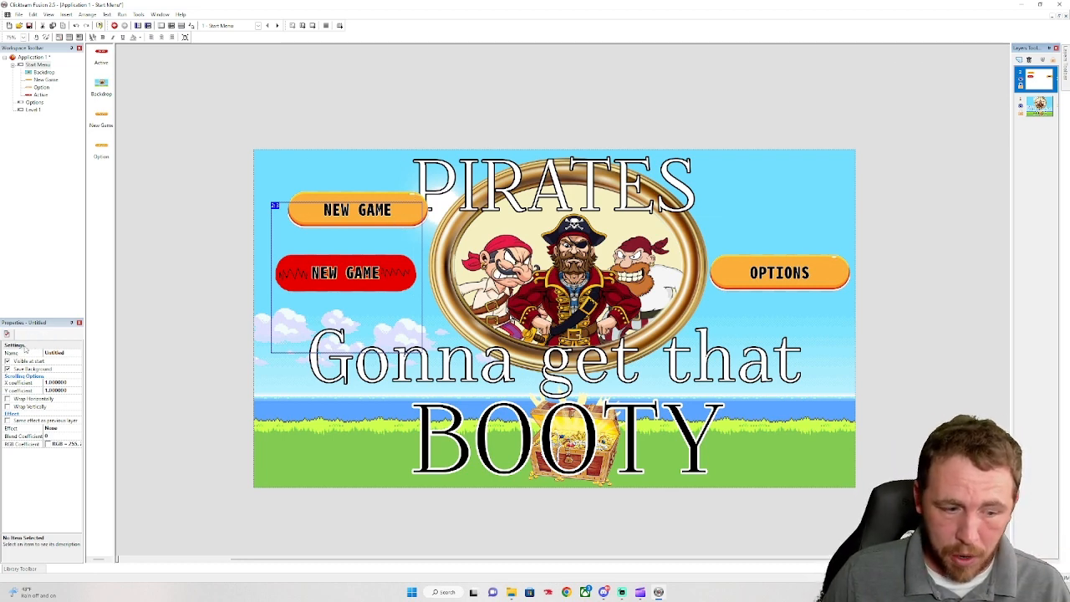
{"action": "left_click", "coordinate": [281, 283]}
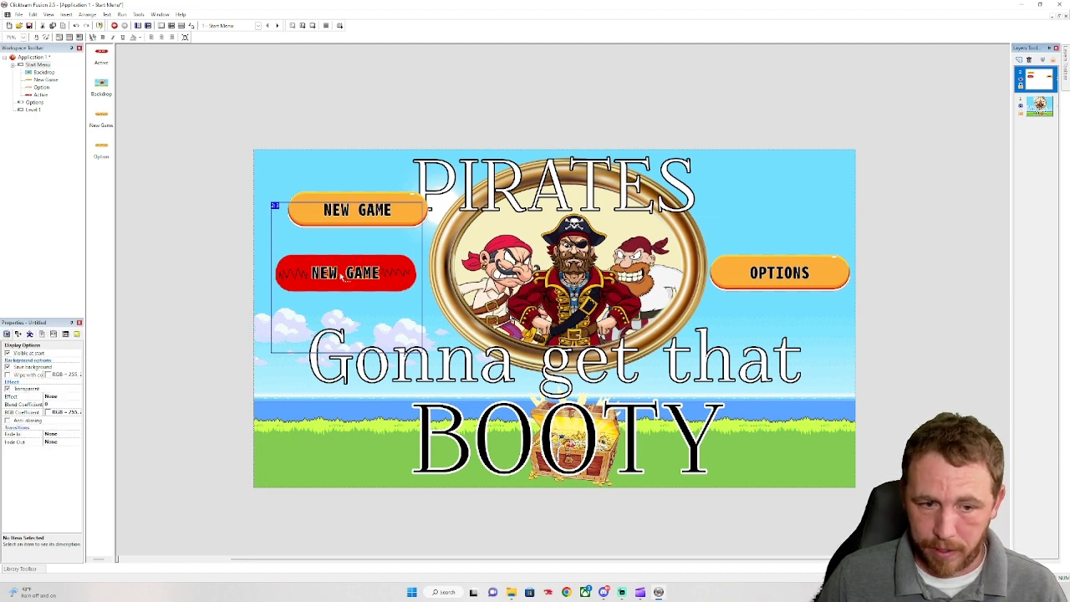
{"action": "left_click", "coordinate": [18, 333]}
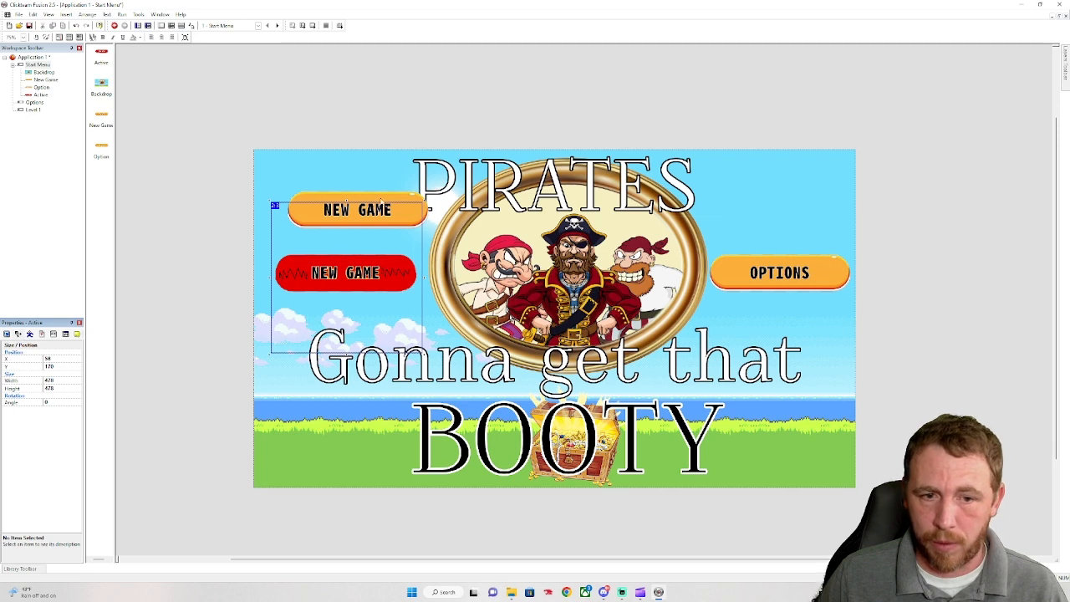
Set the orange New Game button's position to X 58, Y 170 and deselect it
{"action": "left_click", "coordinate": [380, 207]}
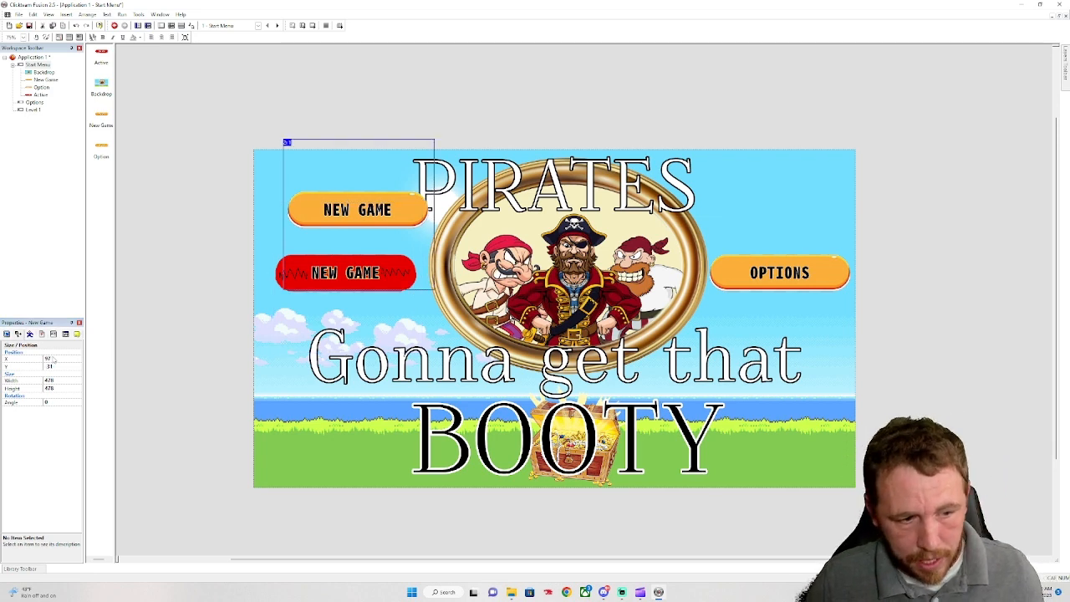
{"action": "left_click", "coordinate": [58, 359]}
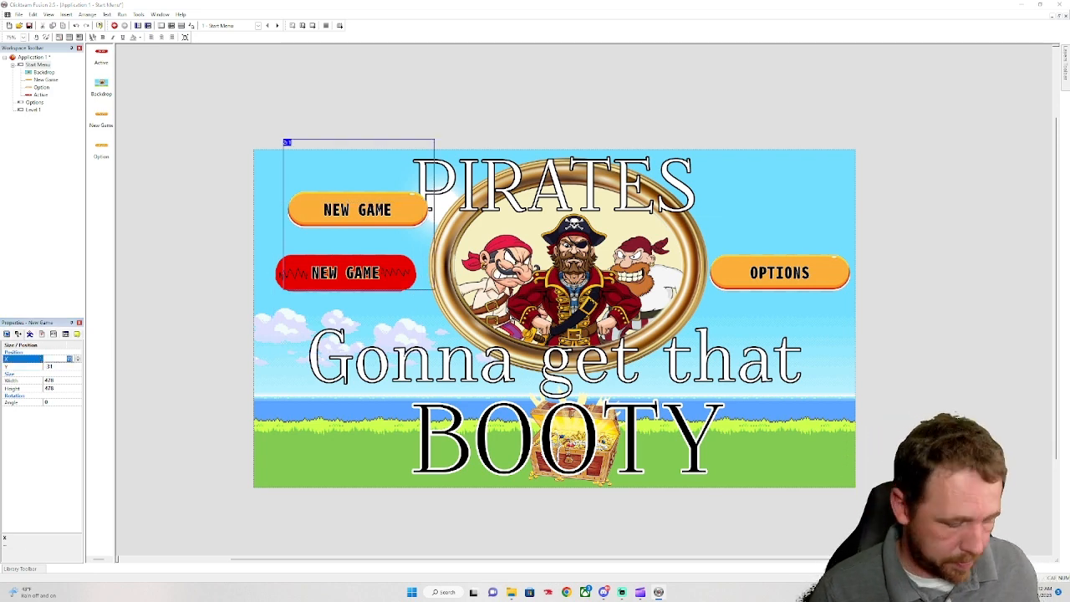
{"action": "type", "text": "58"}
{"action": "key", "text": "Tab"}
{"action": "type", "text": "170"}
{"action": "key", "text": "Tab"}
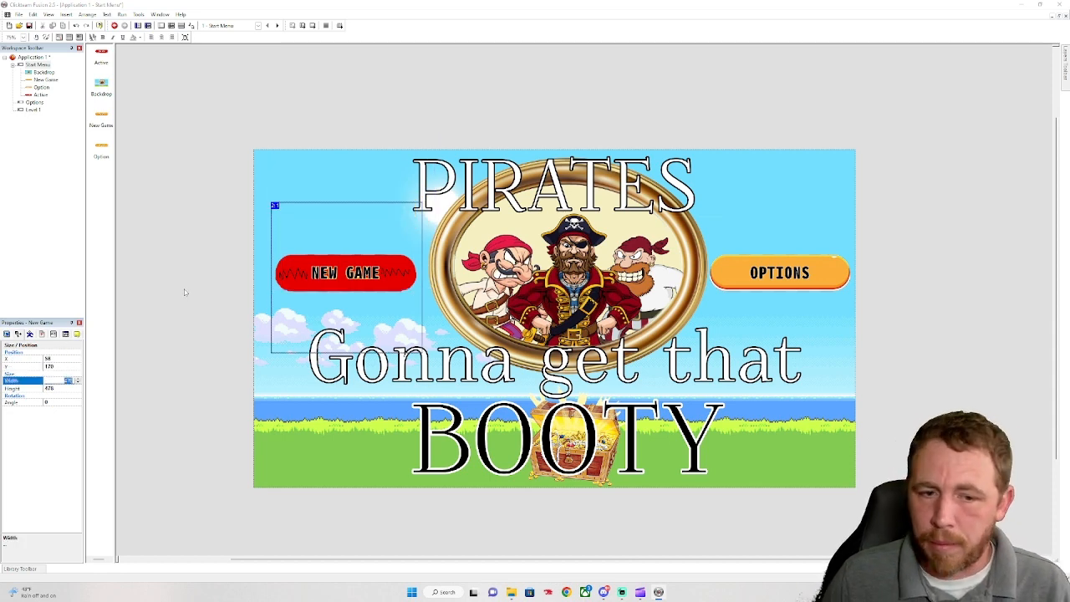
{"action": "left_click", "coordinate": [197, 269]}
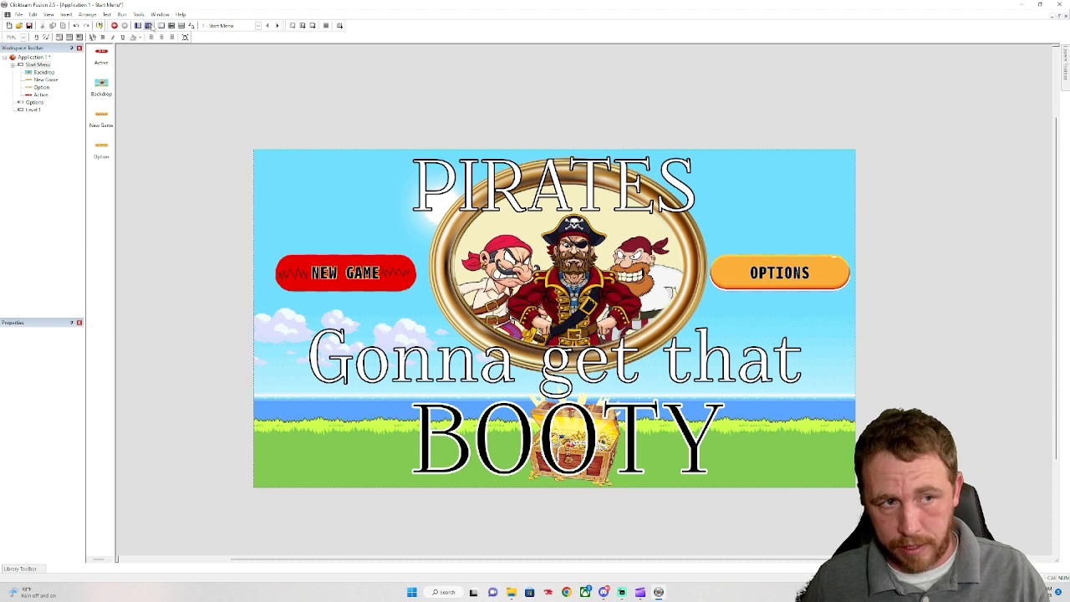
In the Start Menu frame's events, add a condition checking for the mouse pointer over the red New Game button
{"action": "left_click", "coordinate": [148, 26]}
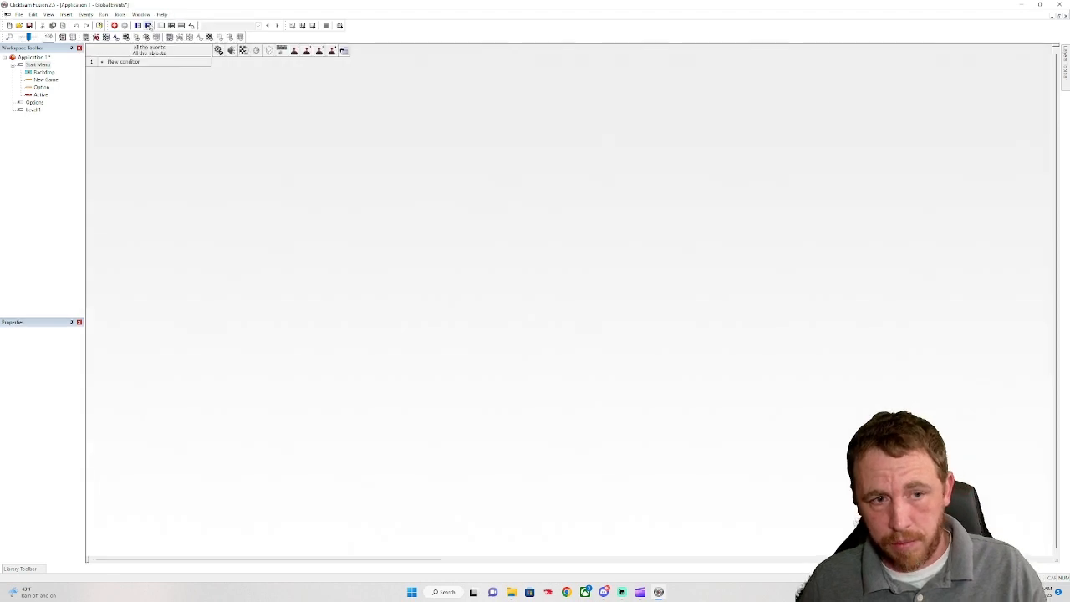
{"action": "double_click", "coordinate": [37, 64]}
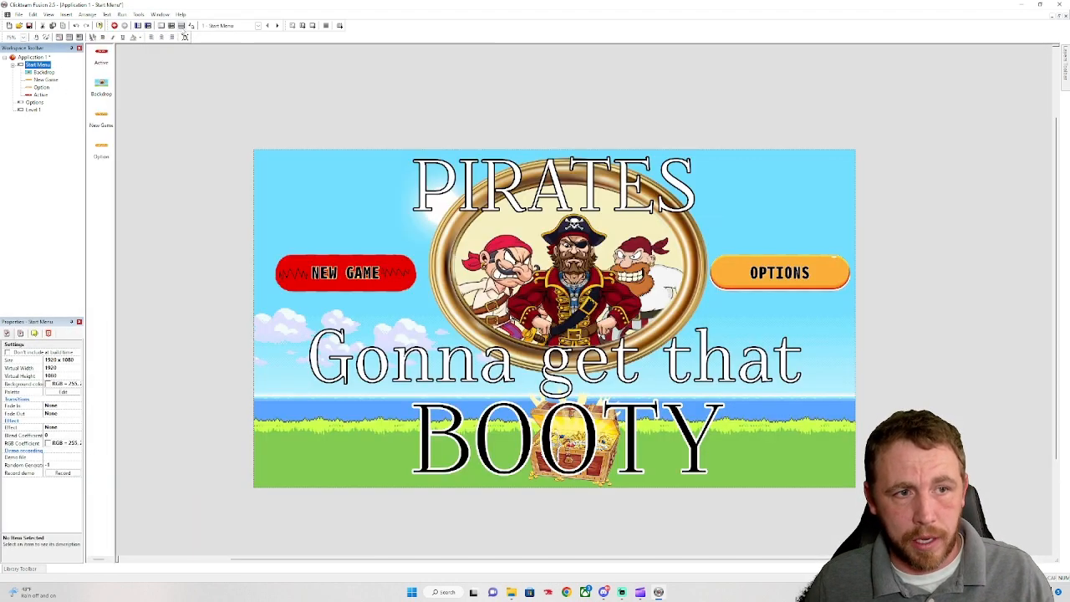
{"action": "left_click", "coordinate": [171, 26]}
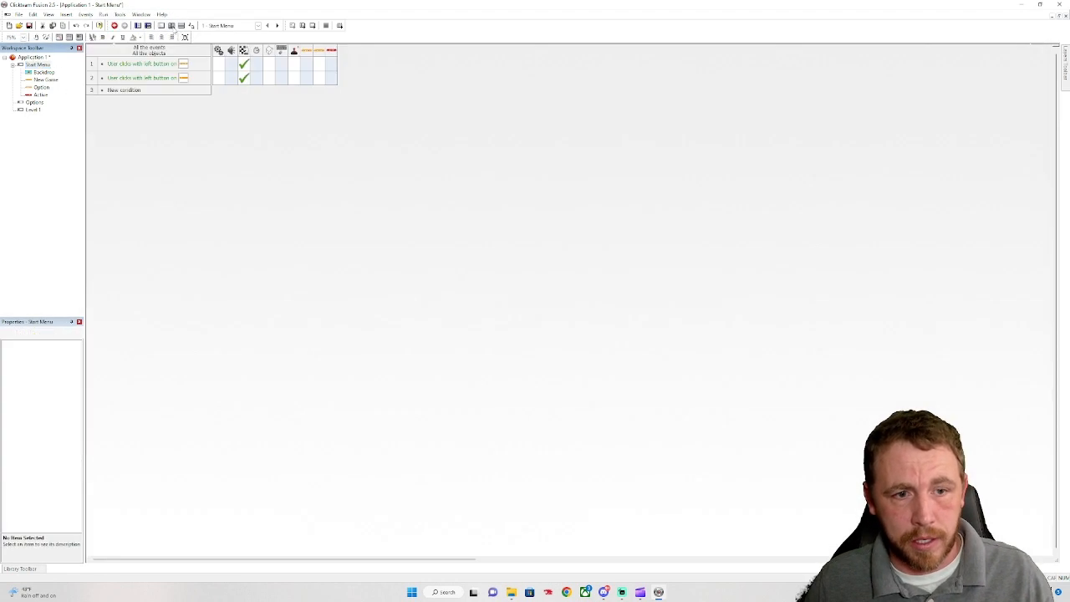
{"action": "double_click", "coordinate": [125, 90]}
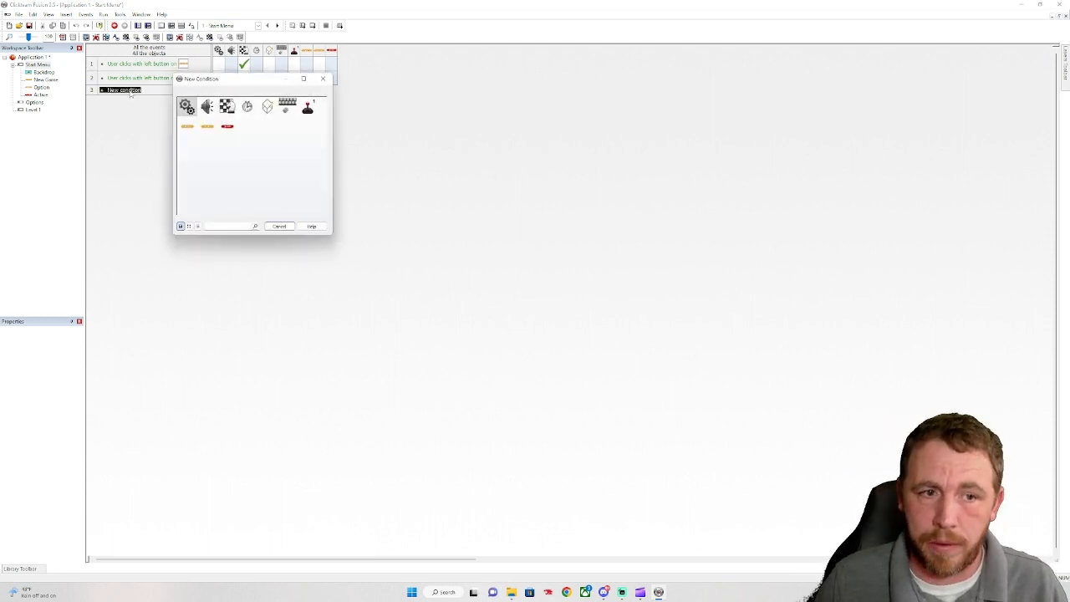
{"action": "left_click", "coordinate": [288, 105]}
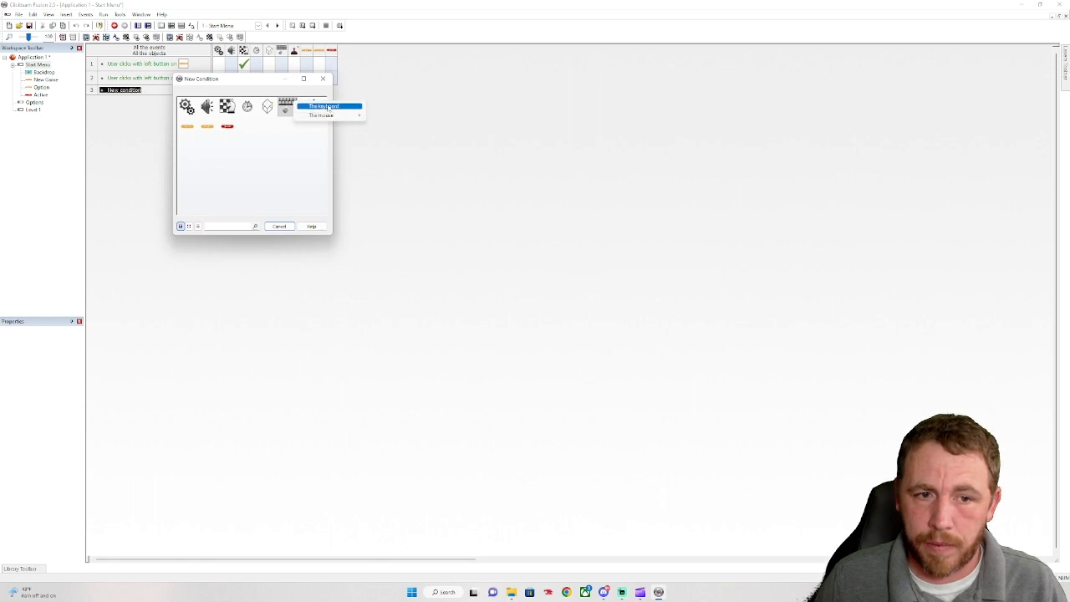
{"action": "mouse_move", "coordinate": [331, 114]}
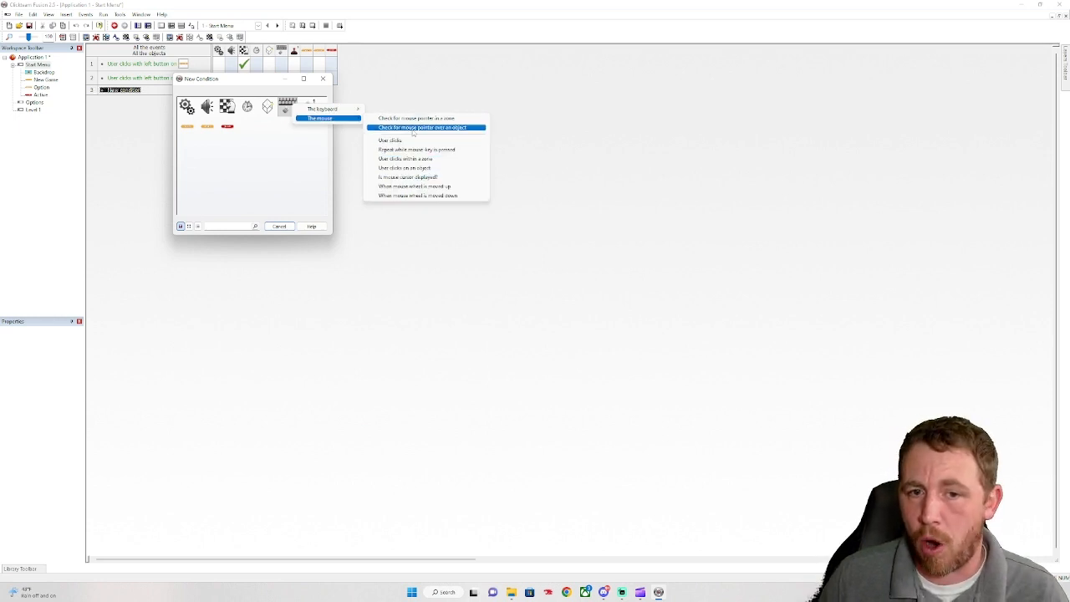
{"action": "left_click", "coordinate": [413, 131]}
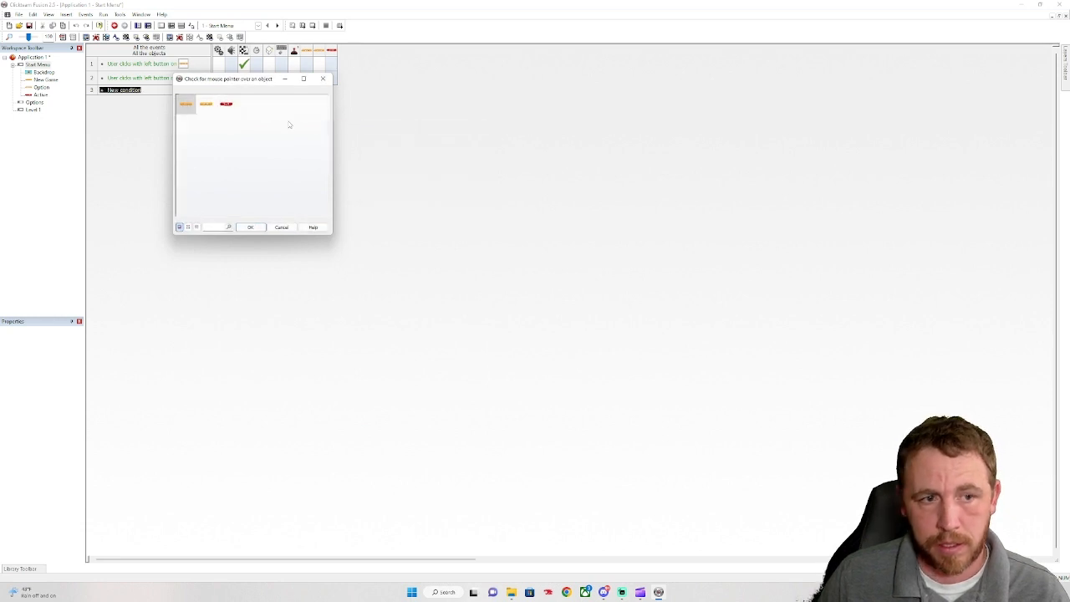
{"action": "double_click", "coordinate": [226, 105]}
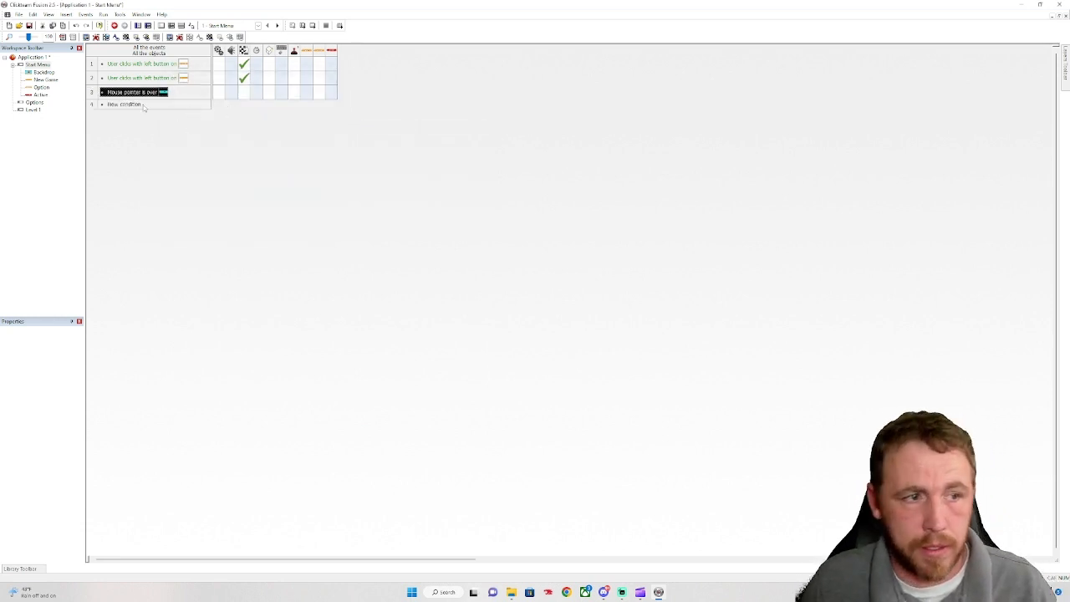
Rename the red button object from Active to "New game click"
{"action": "left_click", "coordinate": [41, 95]}
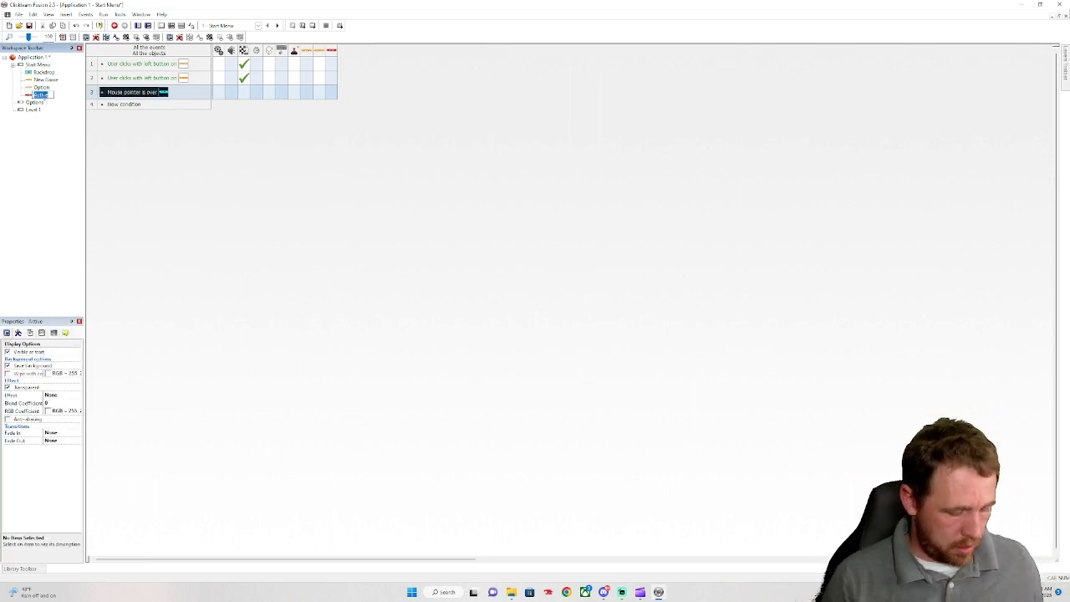
{"action": "type", "text": "Hover"}
{"action": "type", "text": "NewGame"}
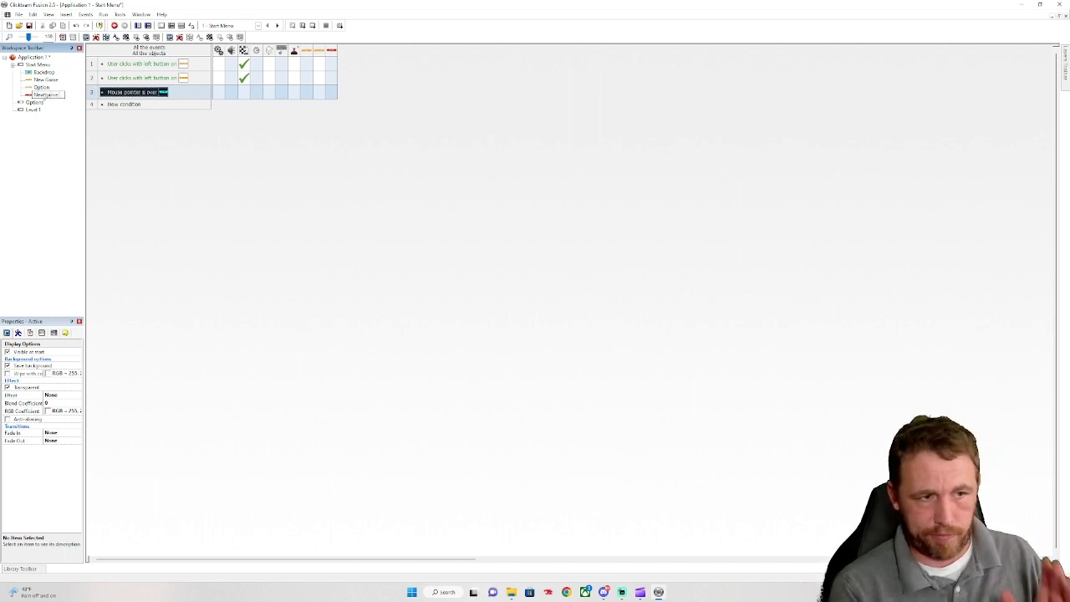
{"action": "type", "text": "Click"}
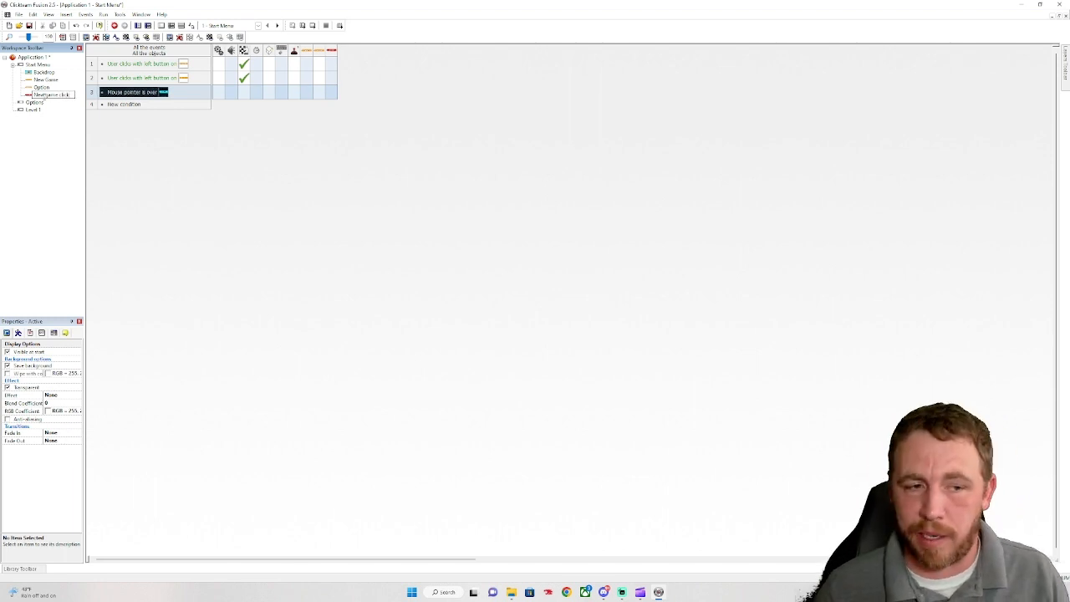
{"action": "left_click", "coordinate": [72, 144]}
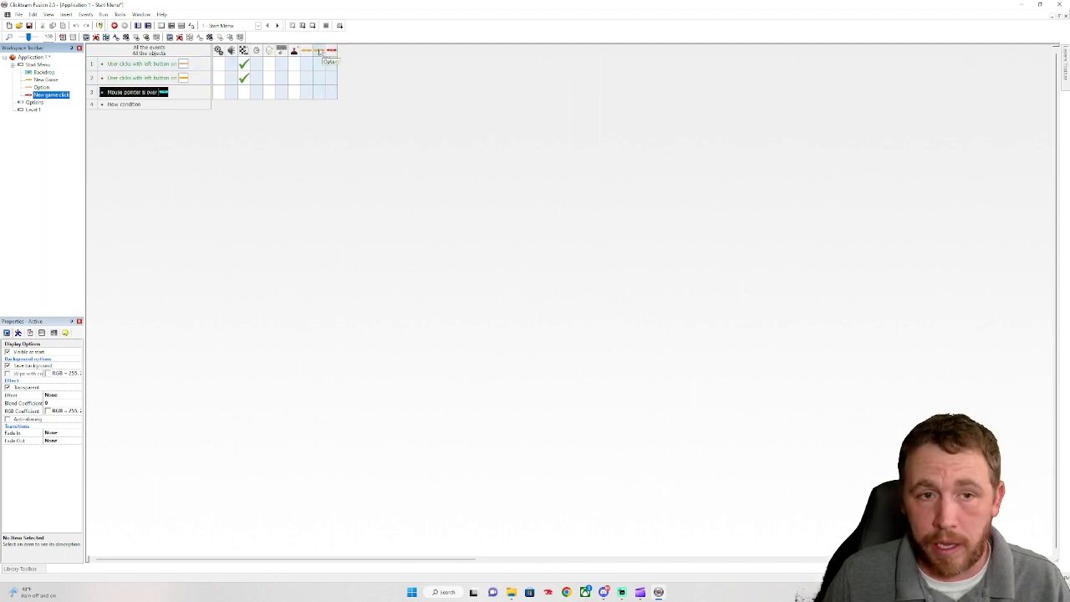
Add a Make Object Reappear action for the red New game click button to the mouse-over event
{"action": "left_click", "coordinate": [332, 93]}
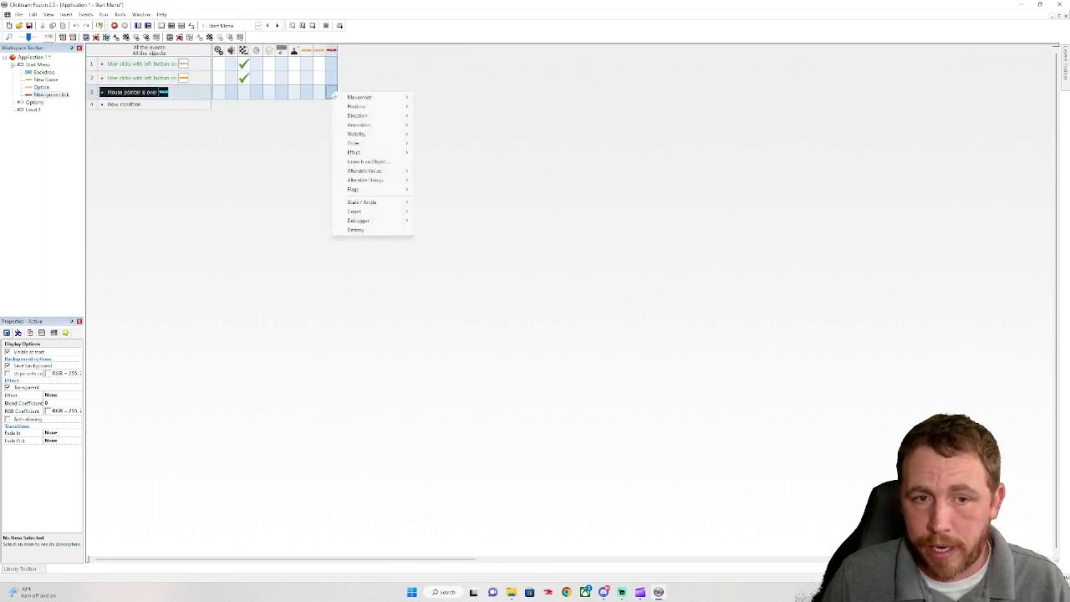
{"action": "mouse_move", "coordinate": [372, 134]}
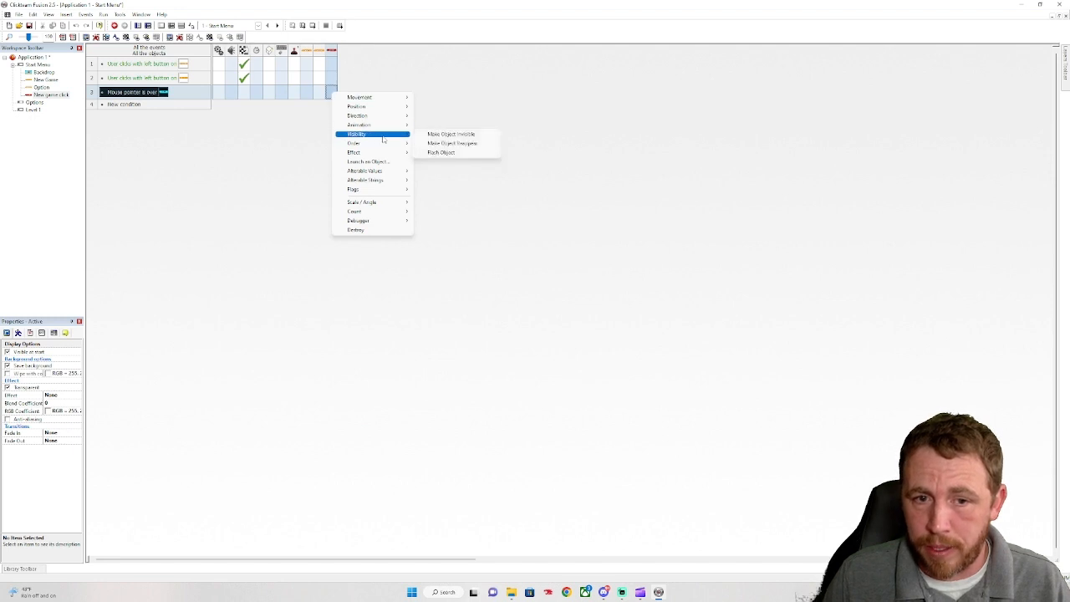
{"action": "left_click", "coordinate": [466, 144]}
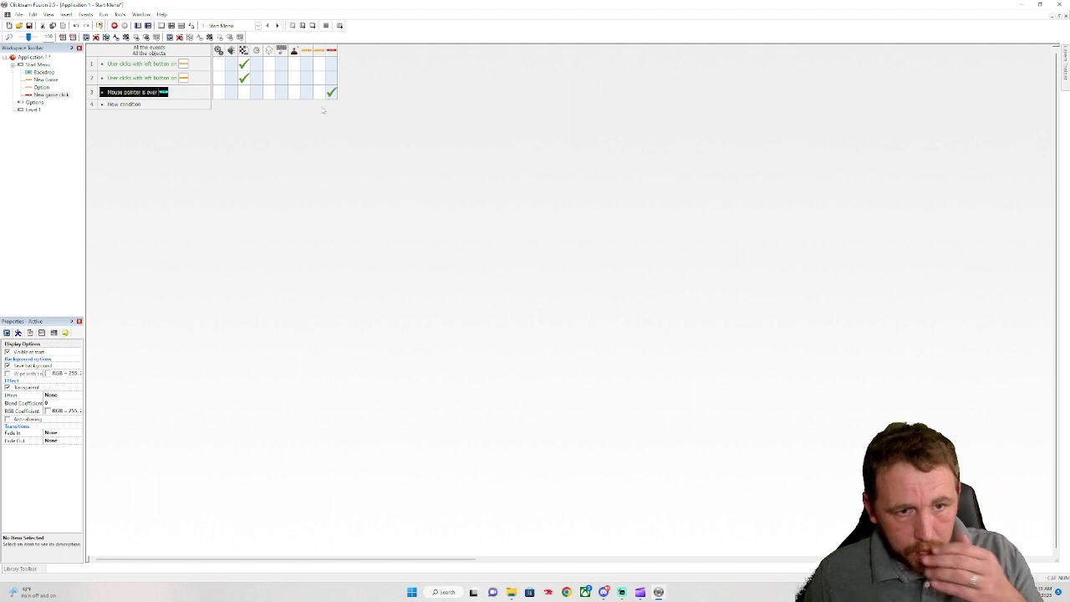
Switch the mouse-over condition to test the orange New Game button and give that button a Make Object Reappear action in the same event
{"action": "double_click", "coordinate": [164, 93]}
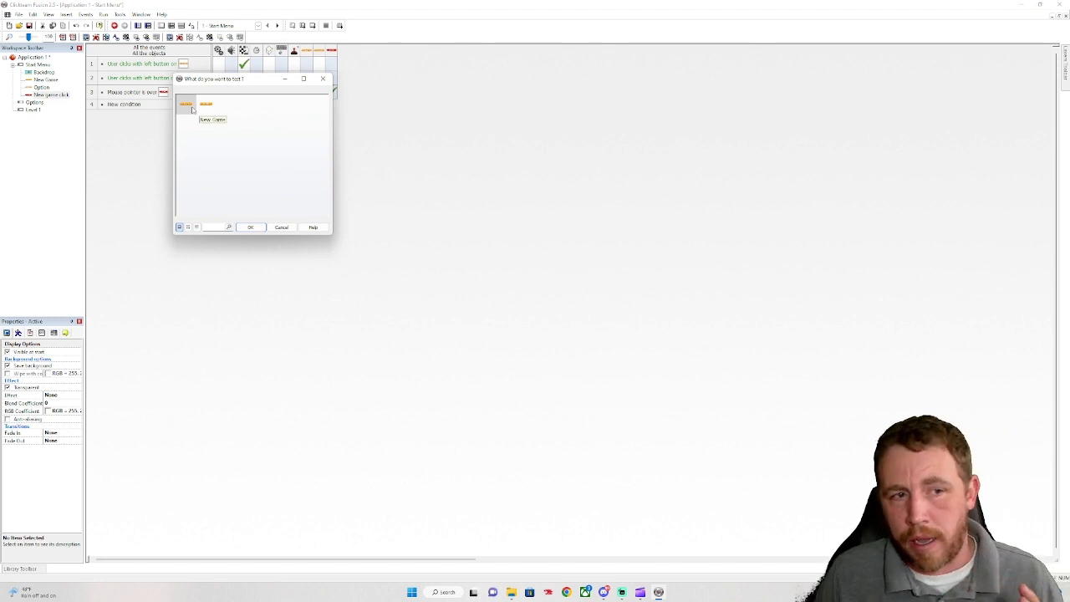
{"action": "double_click", "coordinate": [191, 108]}
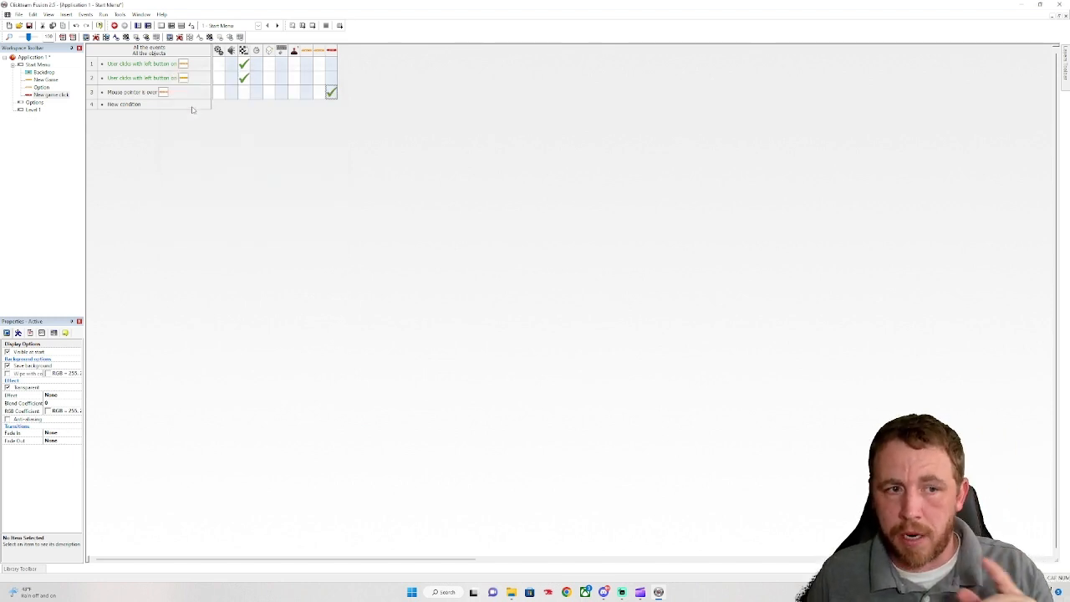
{"action": "left_click", "coordinate": [311, 93]}
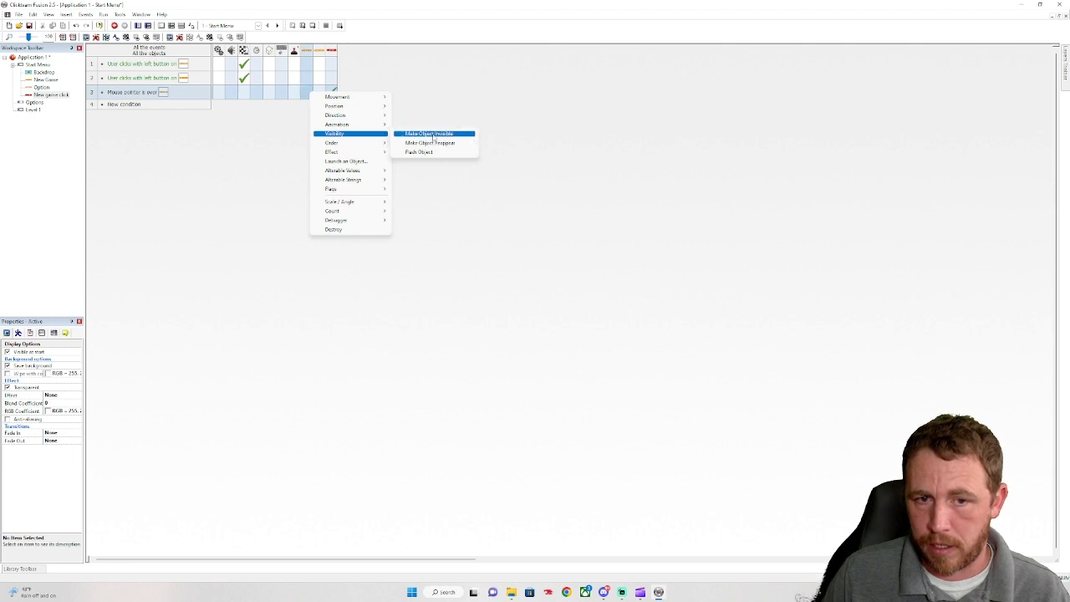
{"action": "left_click", "coordinate": [441, 143]}
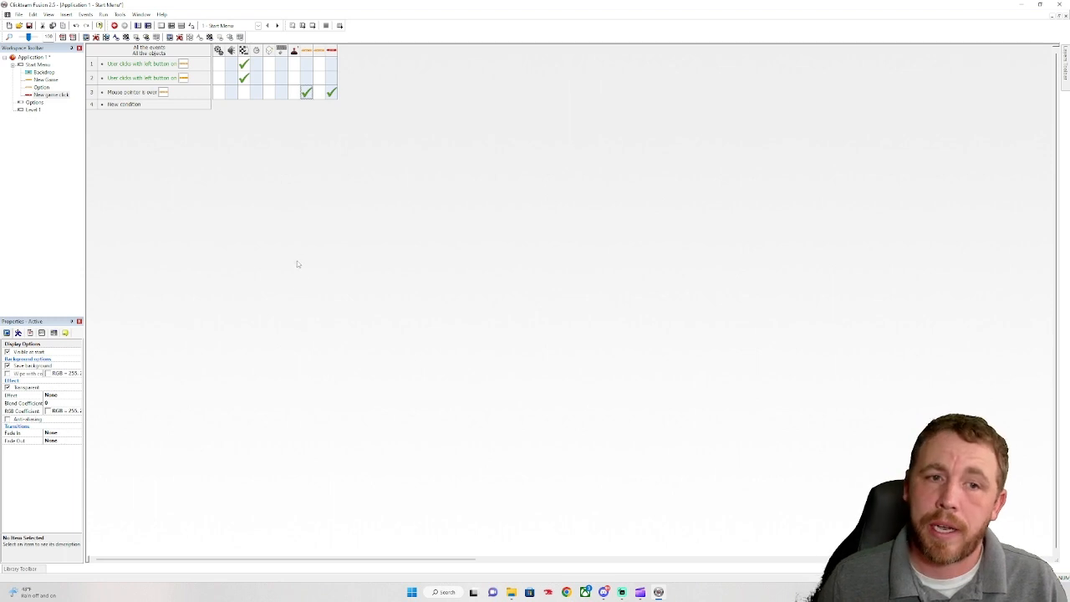
Change the first event's left-click condition to test the red New game click button
{"action": "double_click", "coordinate": [186, 67]}
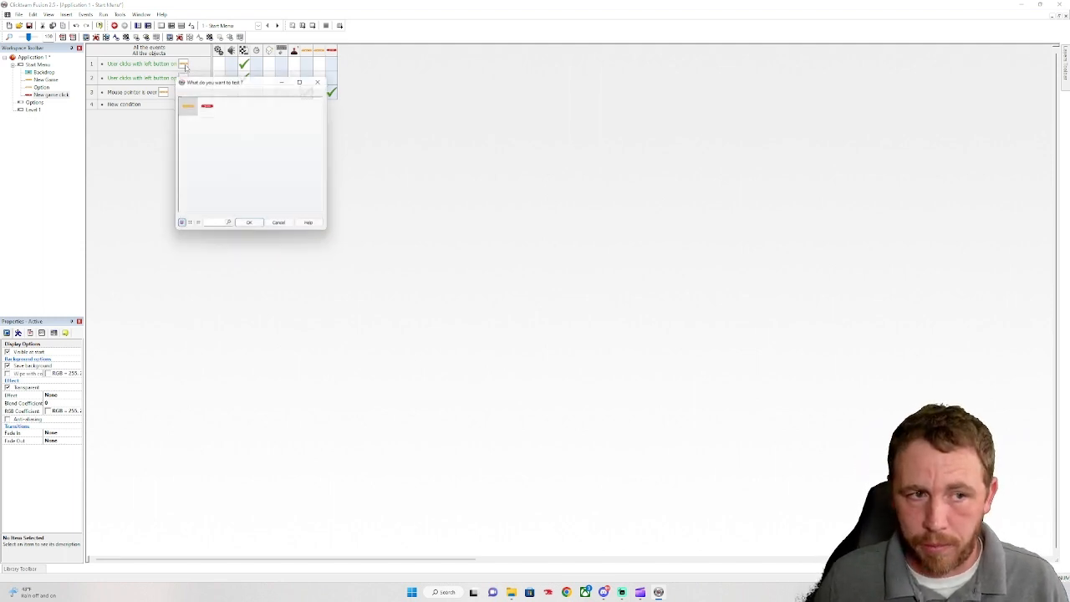
{"action": "double_click", "coordinate": [210, 106]}
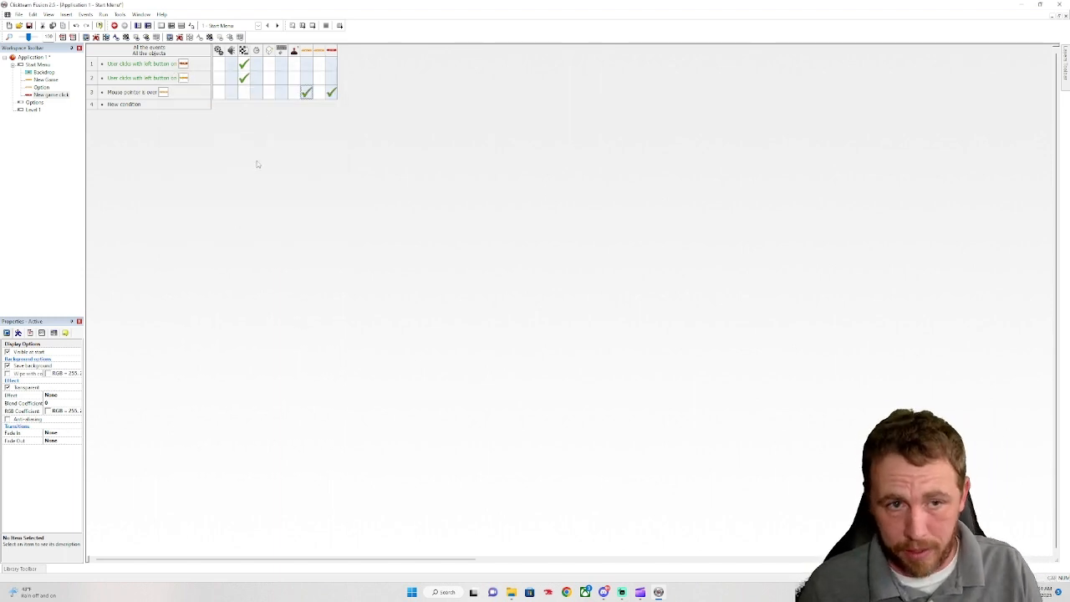
{"action": "left_click", "coordinate": [278, 206]}
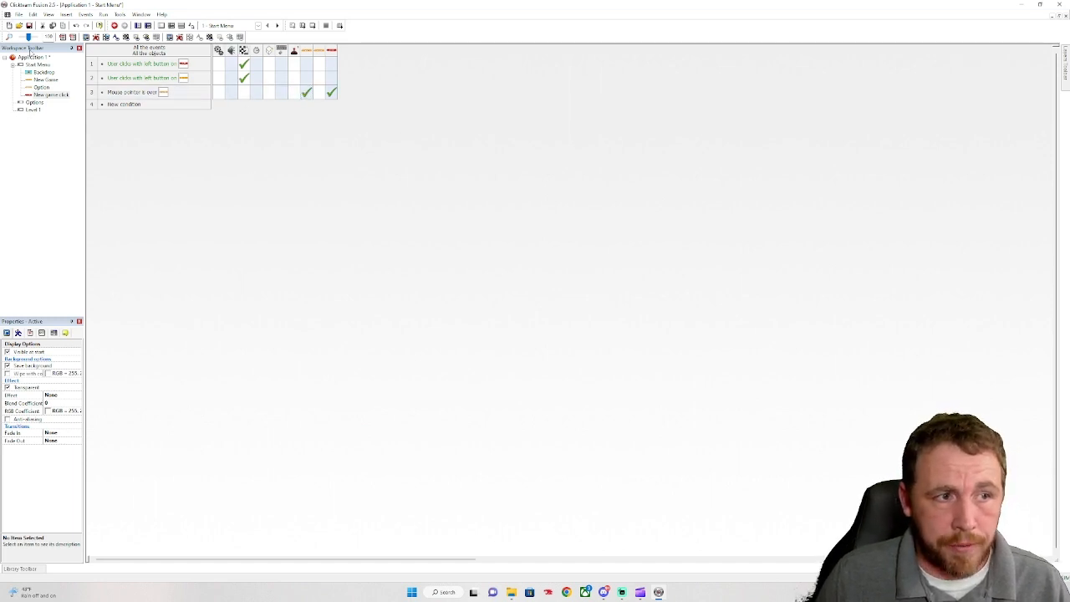
Open the Start Menu frame and turn off Visible at start for the red New game click button
{"action": "double_click", "coordinate": [34, 57]}
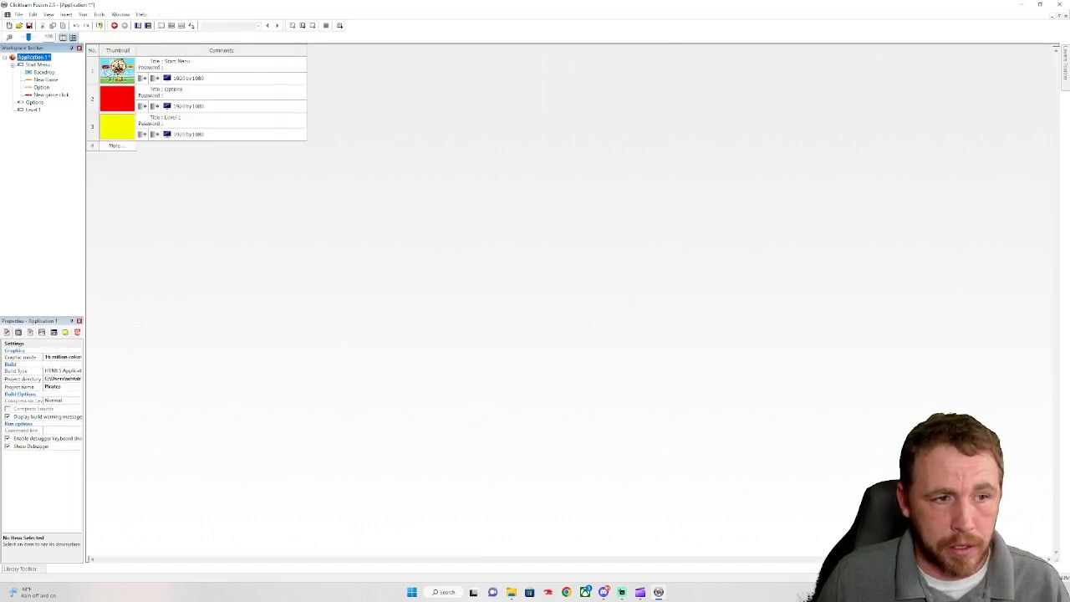
{"action": "double_click", "coordinate": [124, 73]}
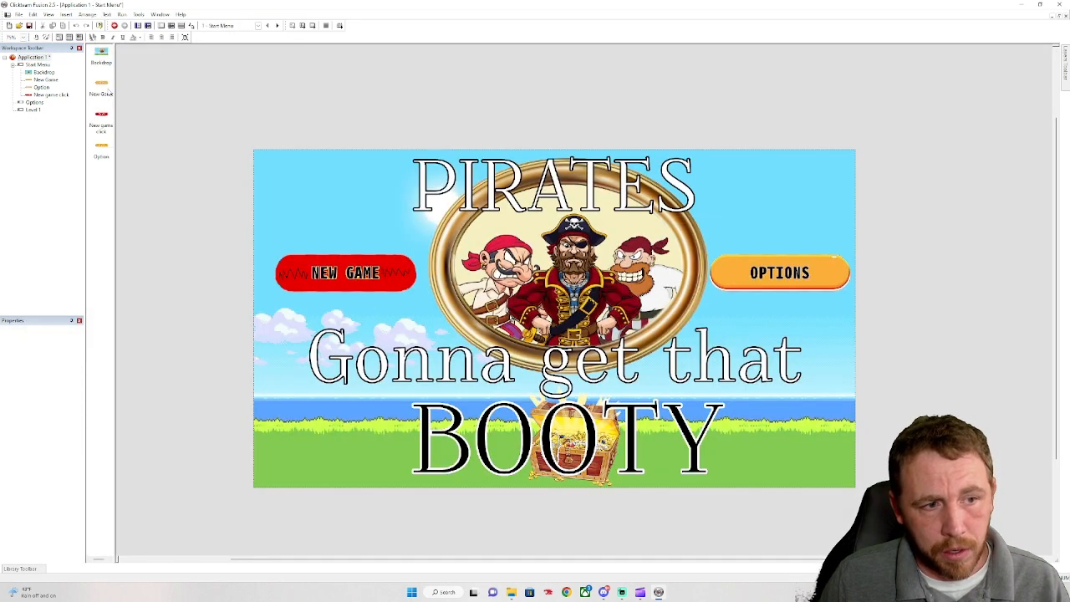
{"action": "left_click", "coordinate": [108, 93]}
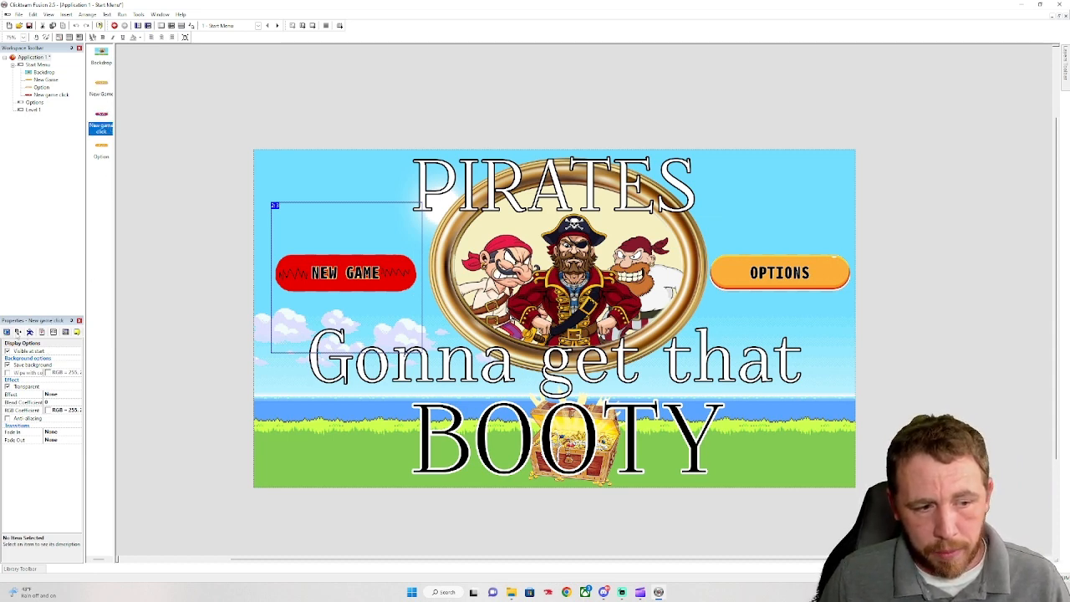
{"action": "left_click", "coordinate": [8, 334]}
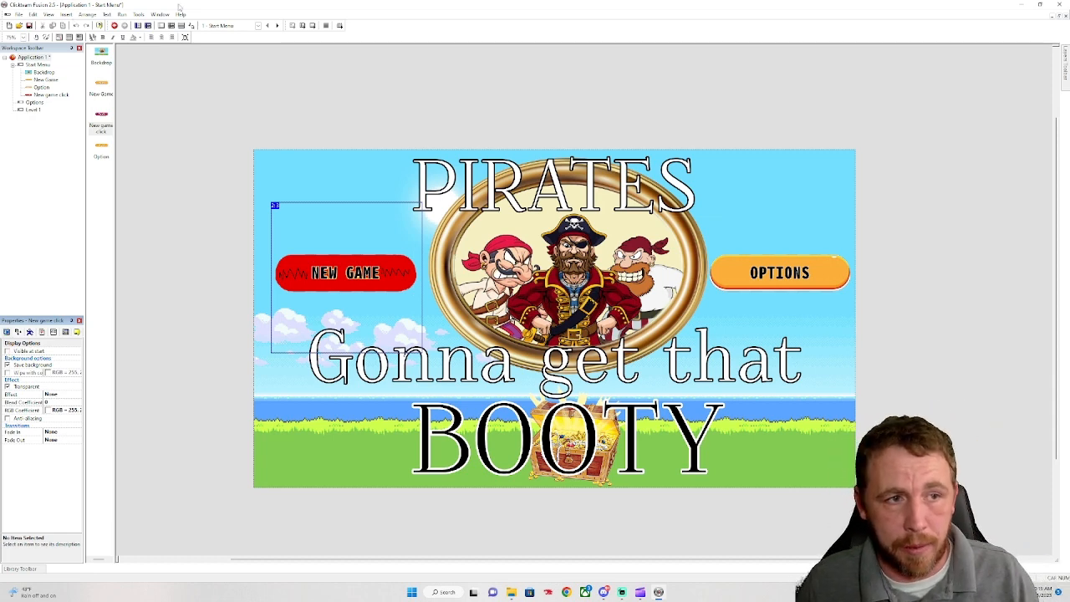
Build and run the game, test the New Game button in the browser, and close the preview
{"action": "left_click", "coordinate": [122, 14]}
{"action": "left_click", "coordinate": [153, 58]}
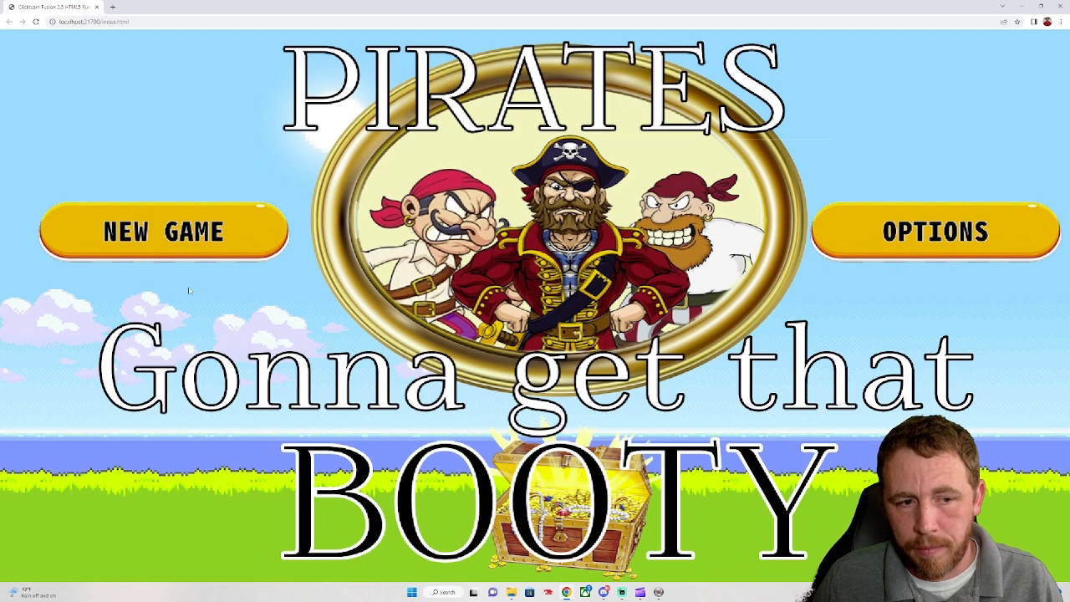
{"action": "left_click", "coordinate": [195, 236]}
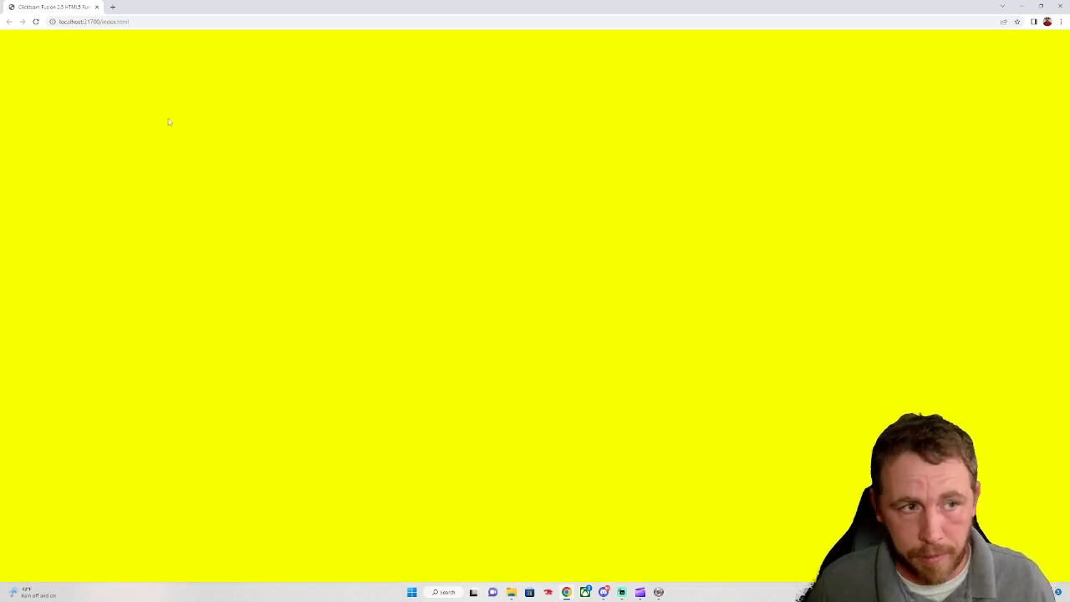
{"action": "left_click", "coordinate": [1060, 6]}
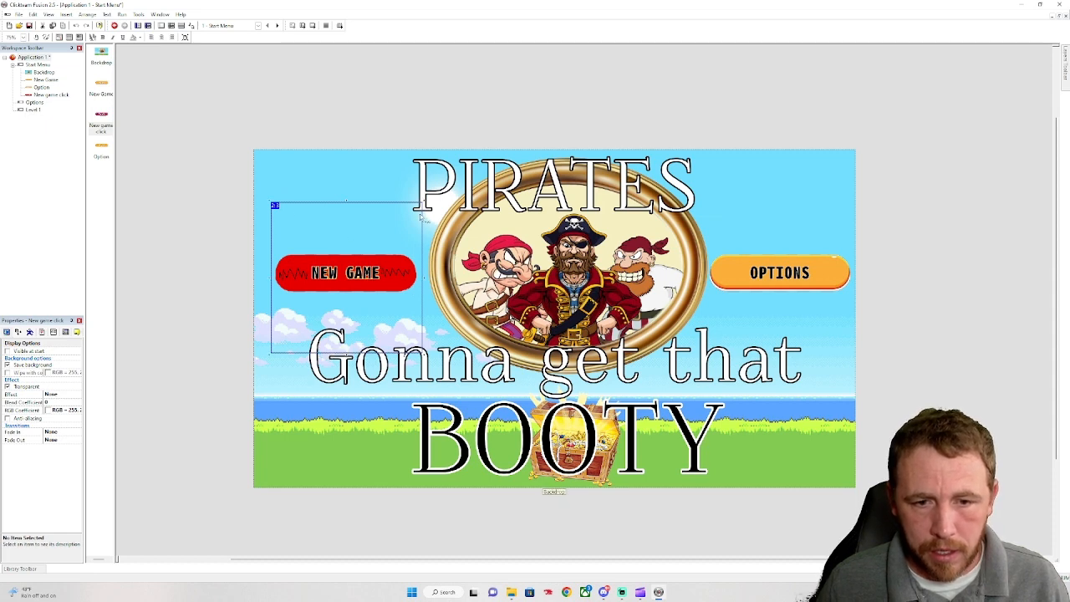
Enlarge the red New Game button and reposition it so it fully covers the orange one, leaving it deselected
{"action": "left_click_drag", "start_coordinate": [425, 201], "coordinate": [438, 187]}
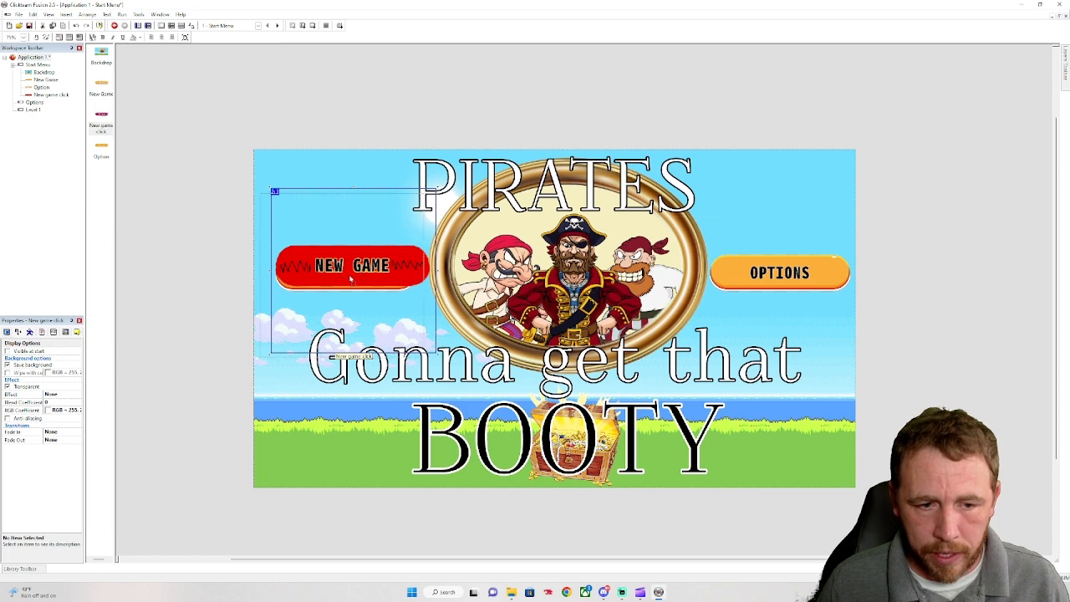
{"action": "left_click_drag", "start_coordinate": [365, 274], "coordinate": [359, 281]}
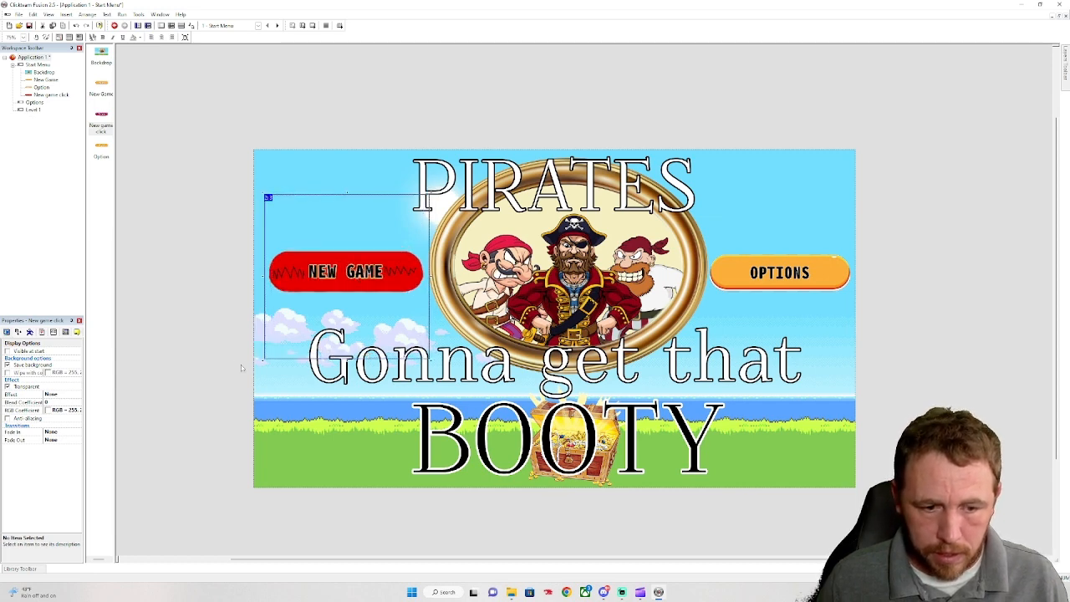
{"action": "left_click_drag", "start_coordinate": [264, 360], "coordinate": [260, 364]}
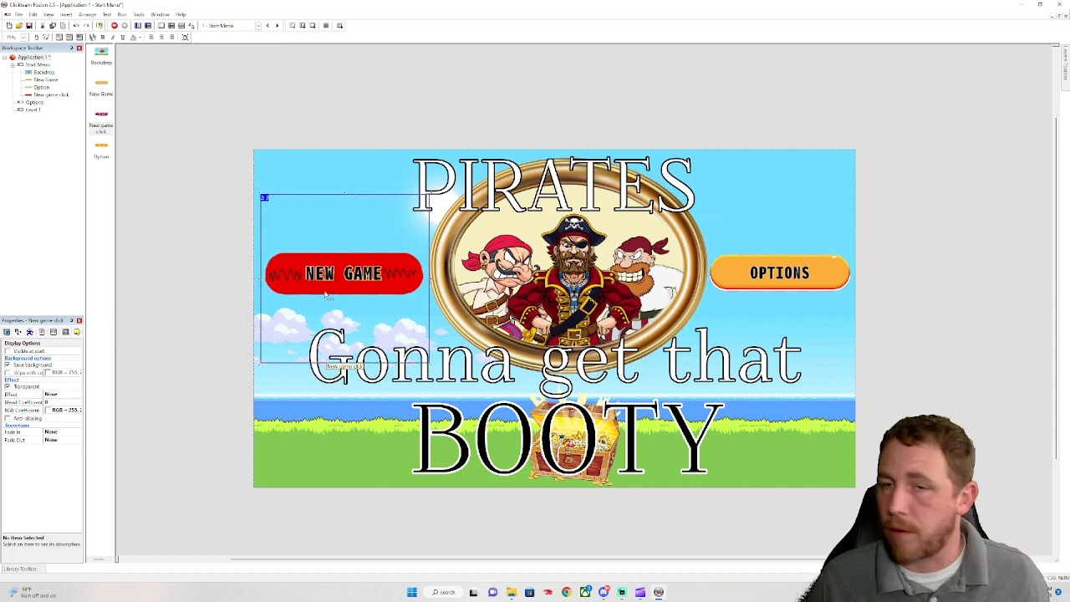
{"action": "left_click", "coordinate": [227, 92]}
Build and run the game again to check the enlarged red New Game button on mouse-over
{"action": "left_click", "coordinate": [121, 14]}
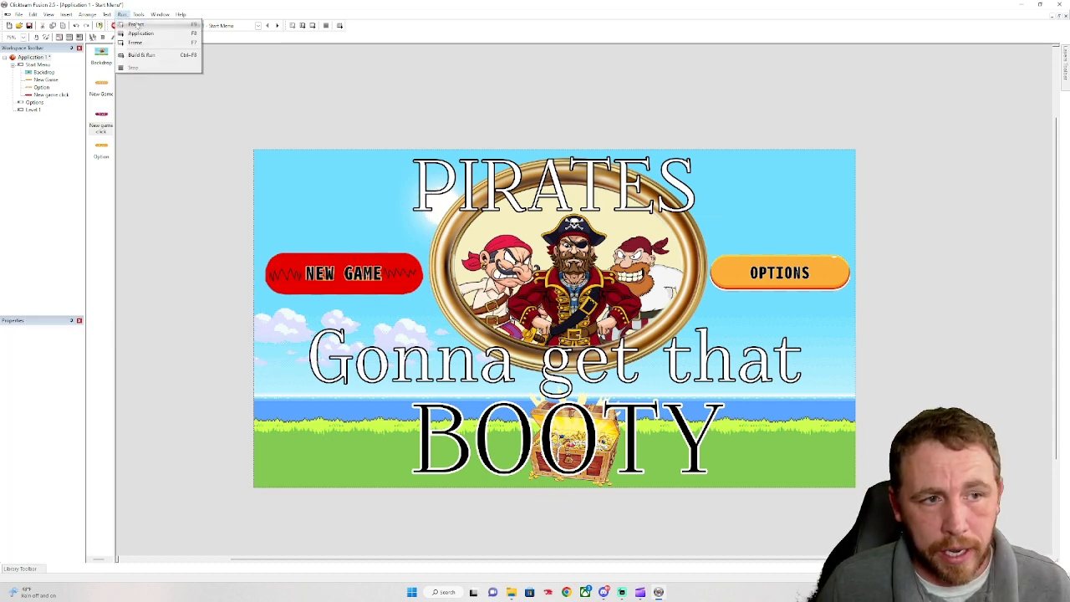
{"action": "left_click", "coordinate": [148, 56]}
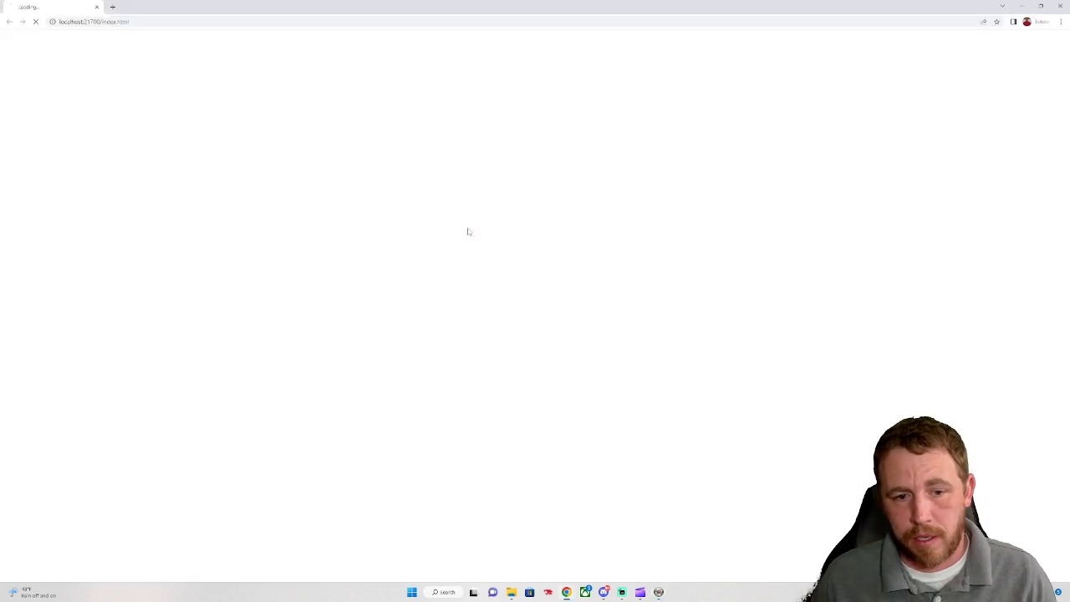
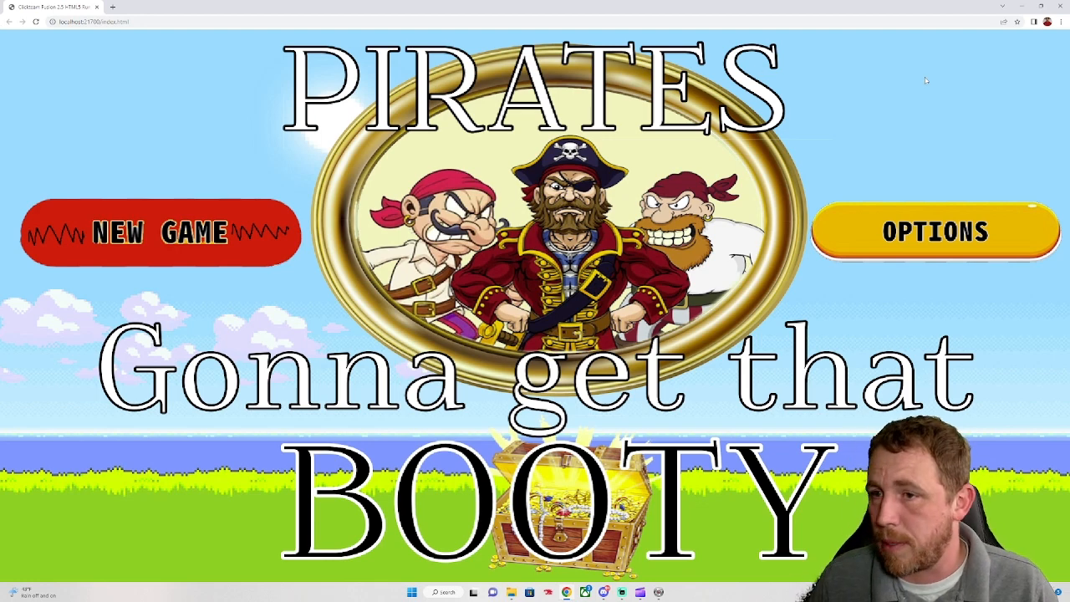
Close the preview and add a Start Menu event for the mouse pointer not being over the red New game click button
{"action": "left_click", "coordinate": [1060, 6]}
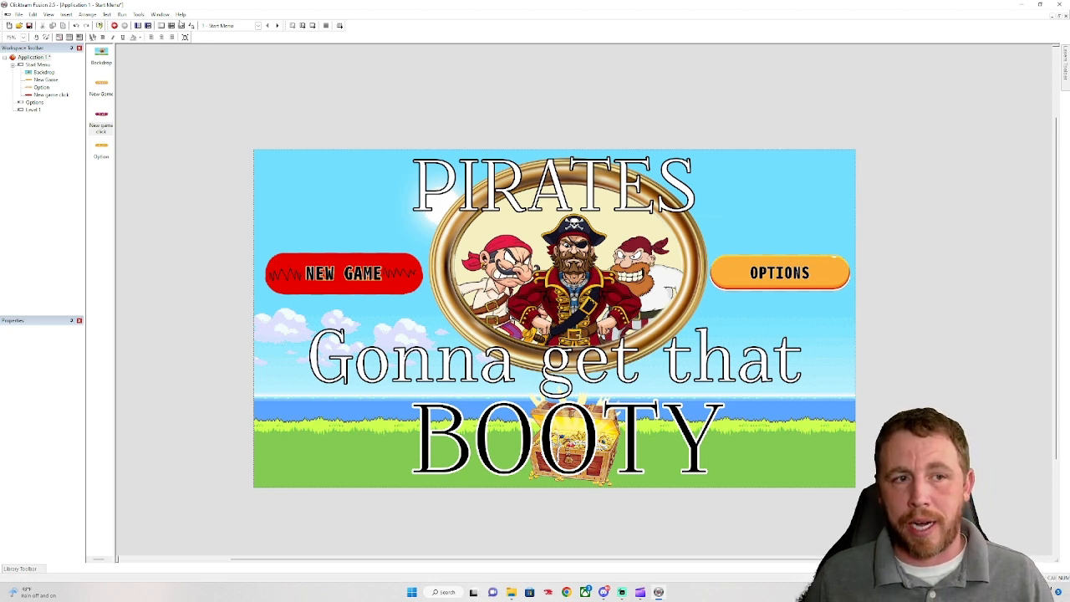
{"action": "left_click", "coordinate": [170, 26]}
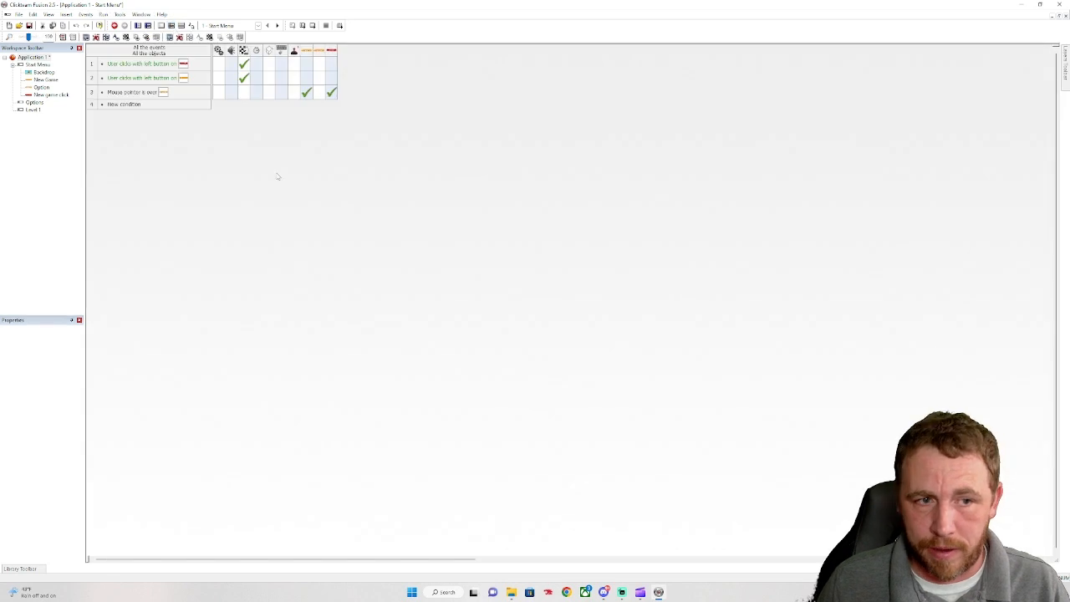
{"action": "double_click", "coordinate": [139, 105]}
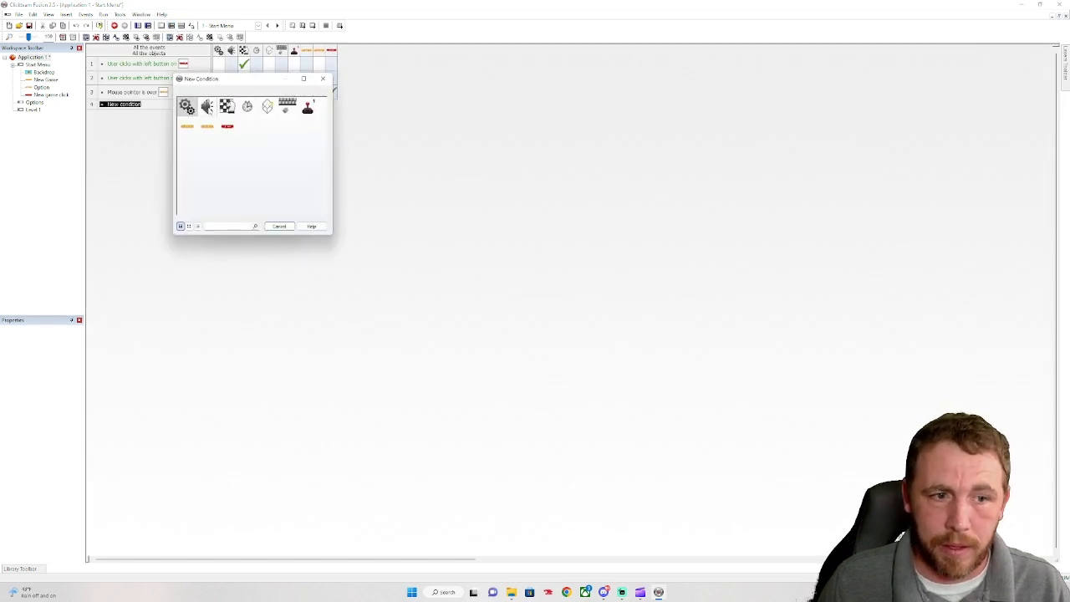
{"action": "left_click", "coordinate": [286, 106]}
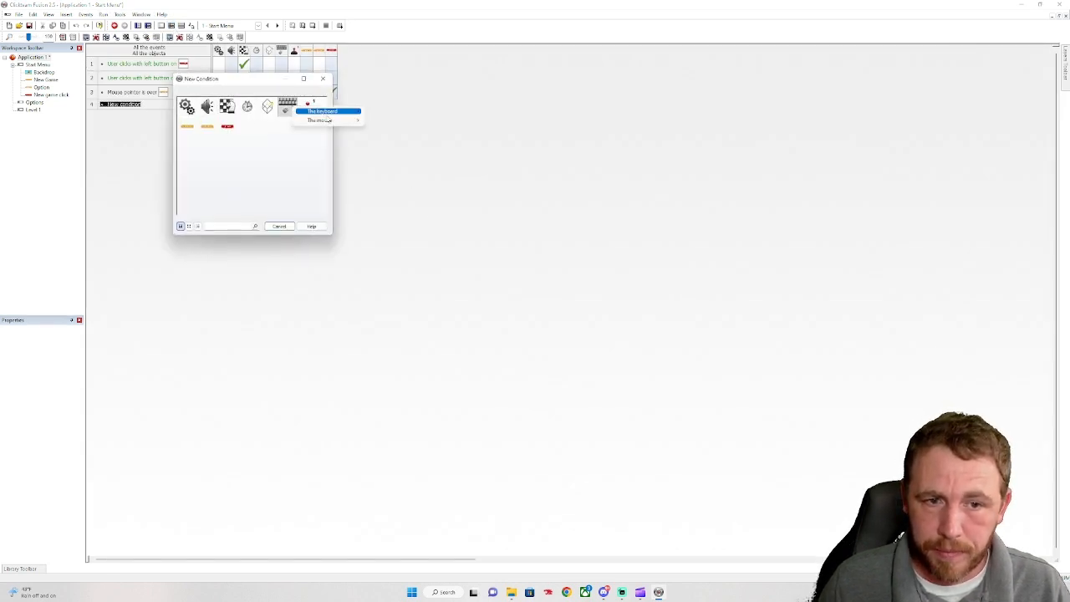
{"action": "mouse_move", "coordinate": [326, 115]}
{"action": "left_click", "coordinate": [427, 130]}
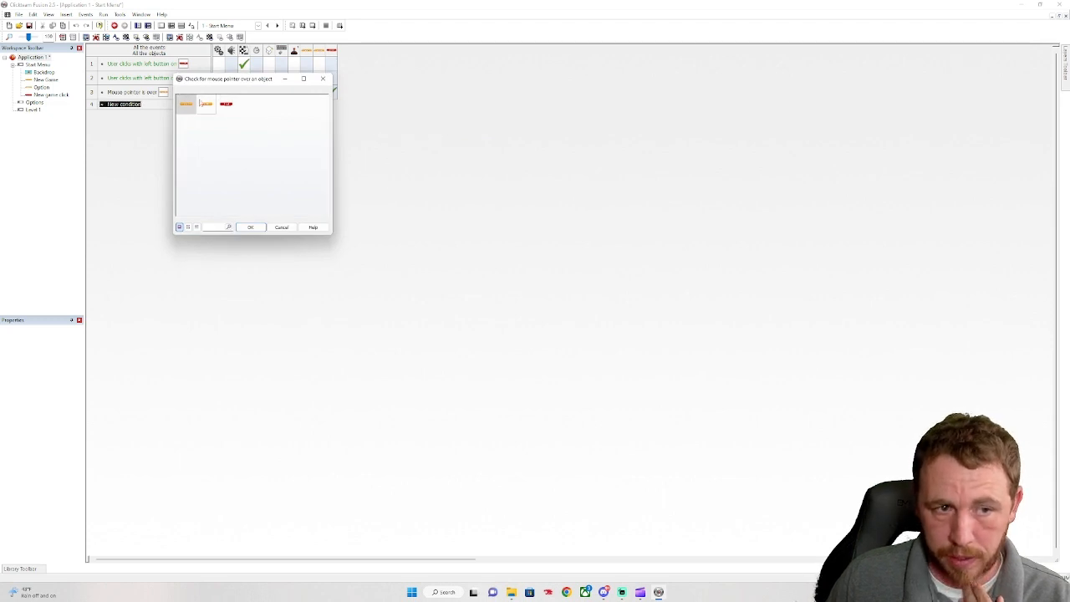
{"action": "double_click", "coordinate": [226, 104]}
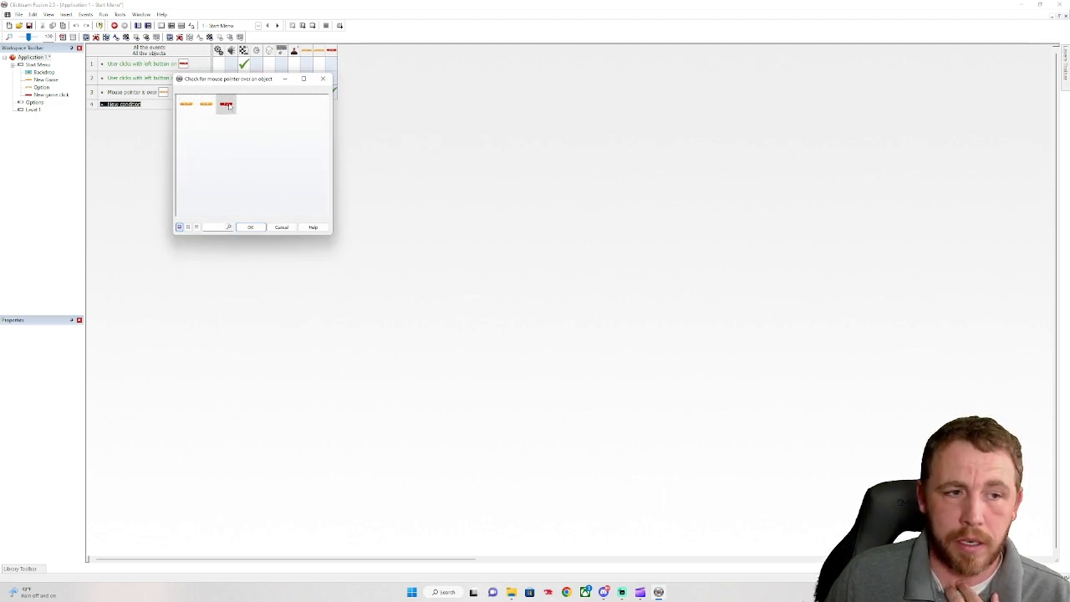
{"action": "right_click", "coordinate": [149, 107]}
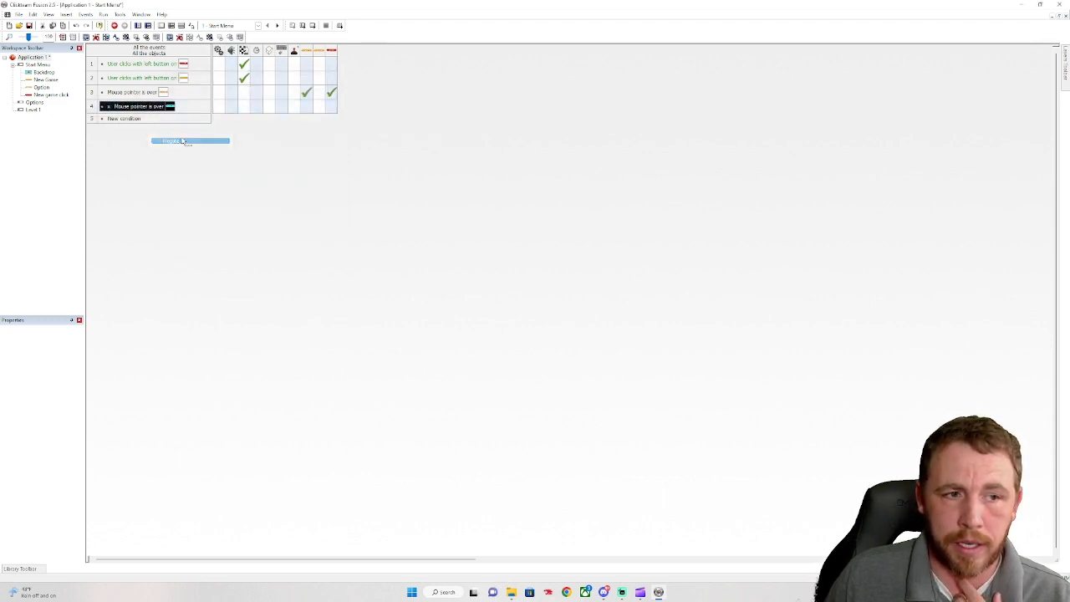
{"action": "left_click", "coordinate": [188, 139]}
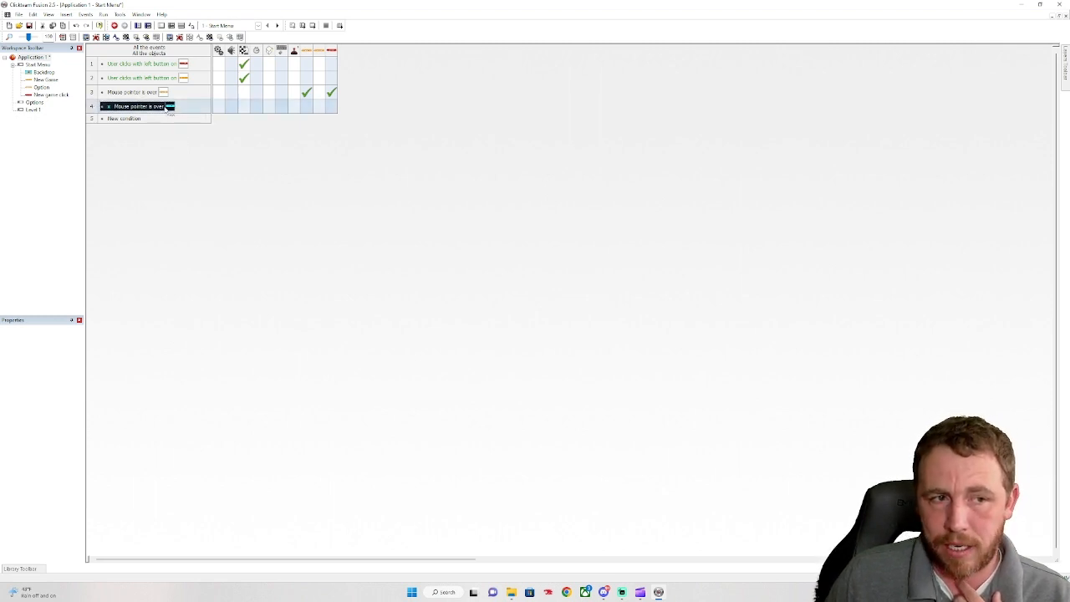
{"action": "right_click", "coordinate": [166, 107]}
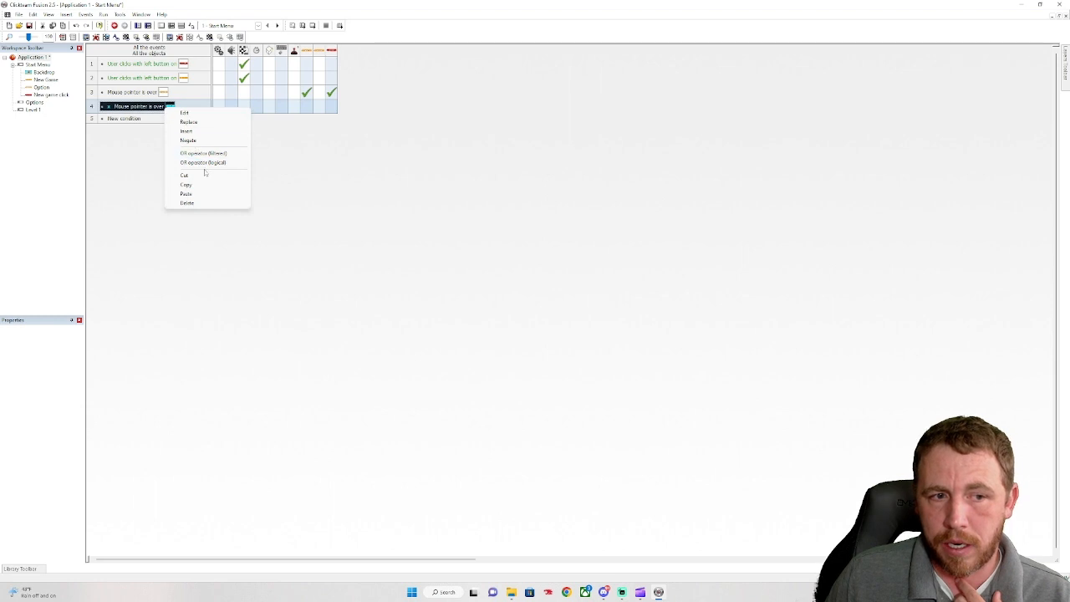
{"action": "left_click", "coordinate": [130, 181]}
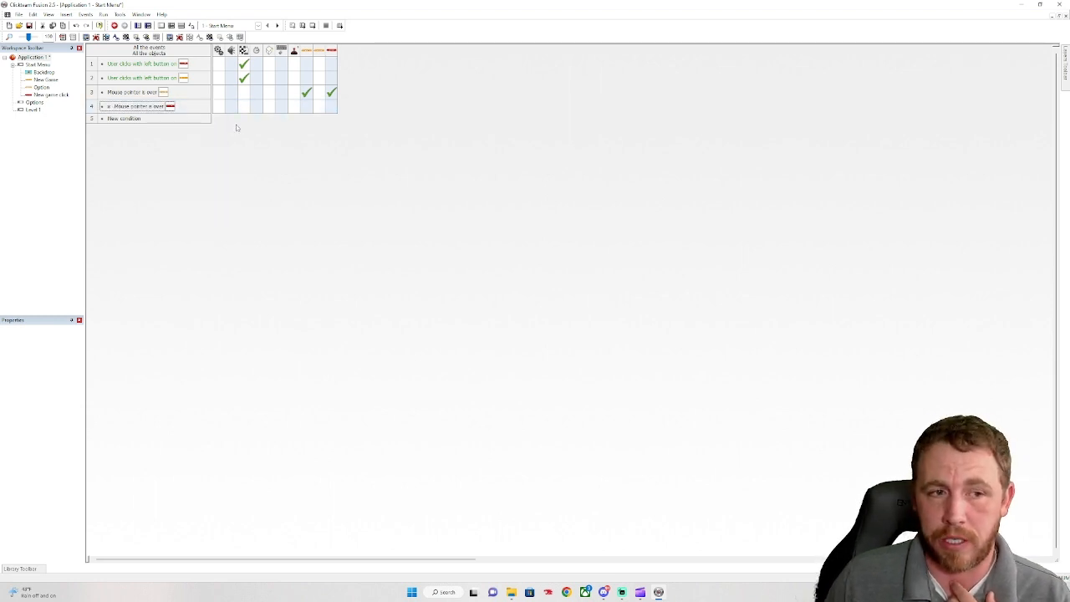
Make the red New game click button invisible in the event for the pointer not being over it
{"action": "left_click", "coordinate": [159, 107]}
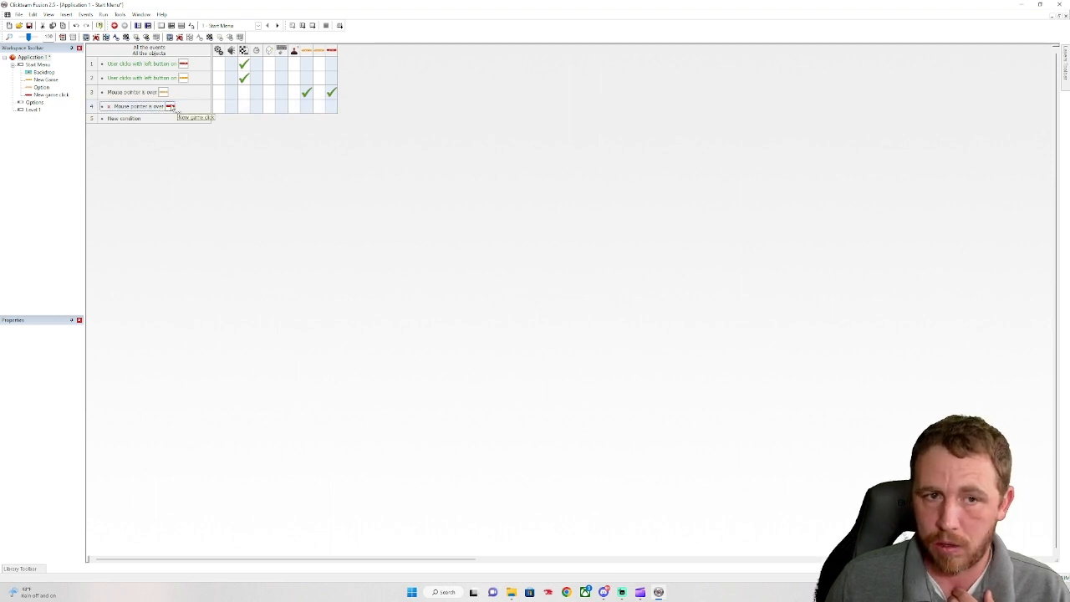
{"action": "left_click", "coordinate": [333, 106]}
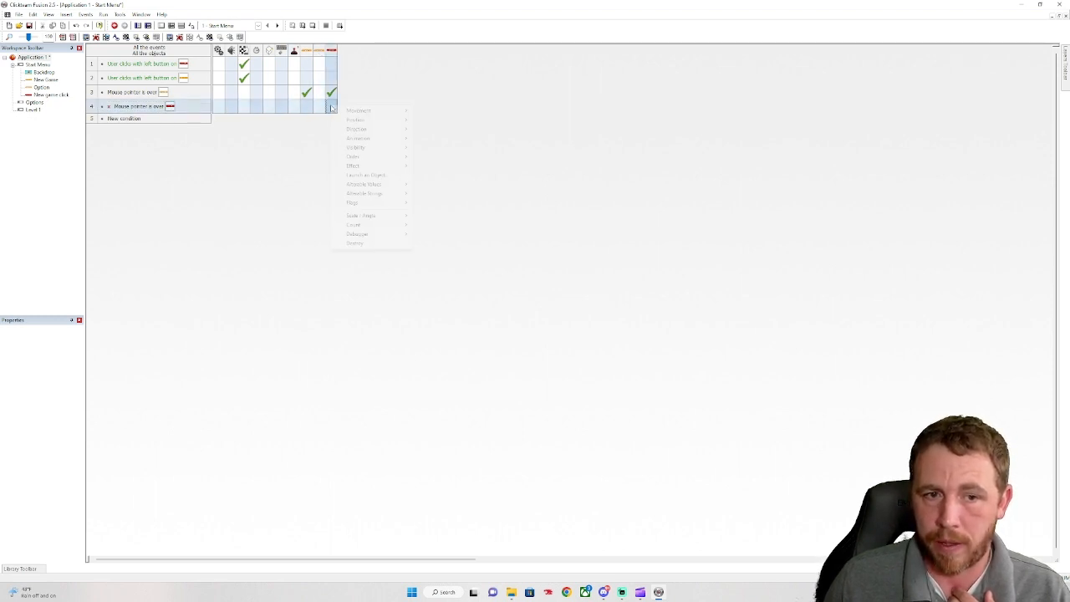
{"action": "mouse_move", "coordinate": [373, 150]}
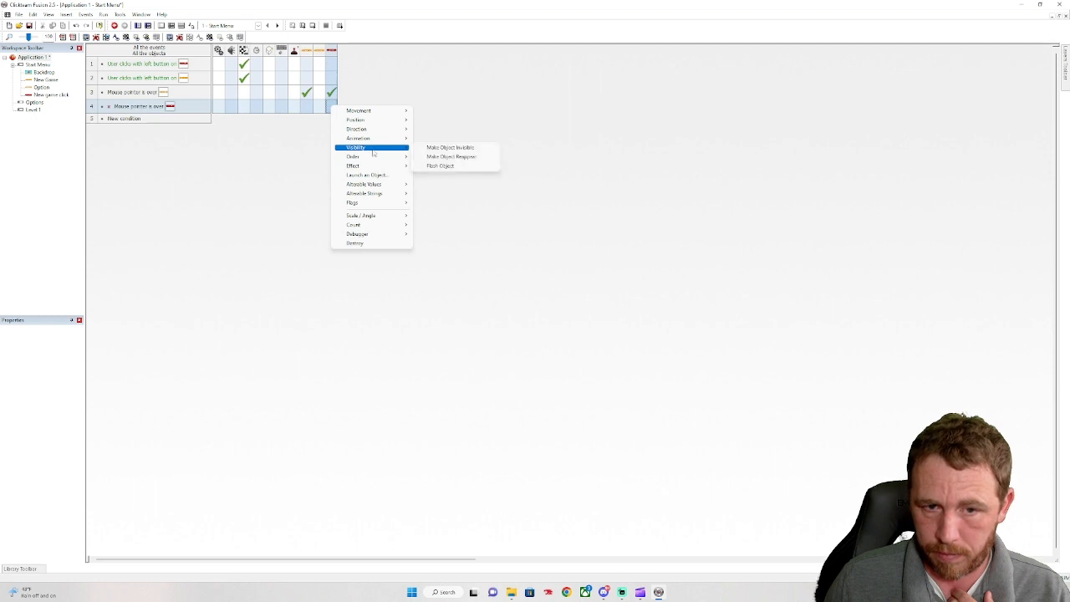
{"action": "left_click", "coordinate": [458, 150]}
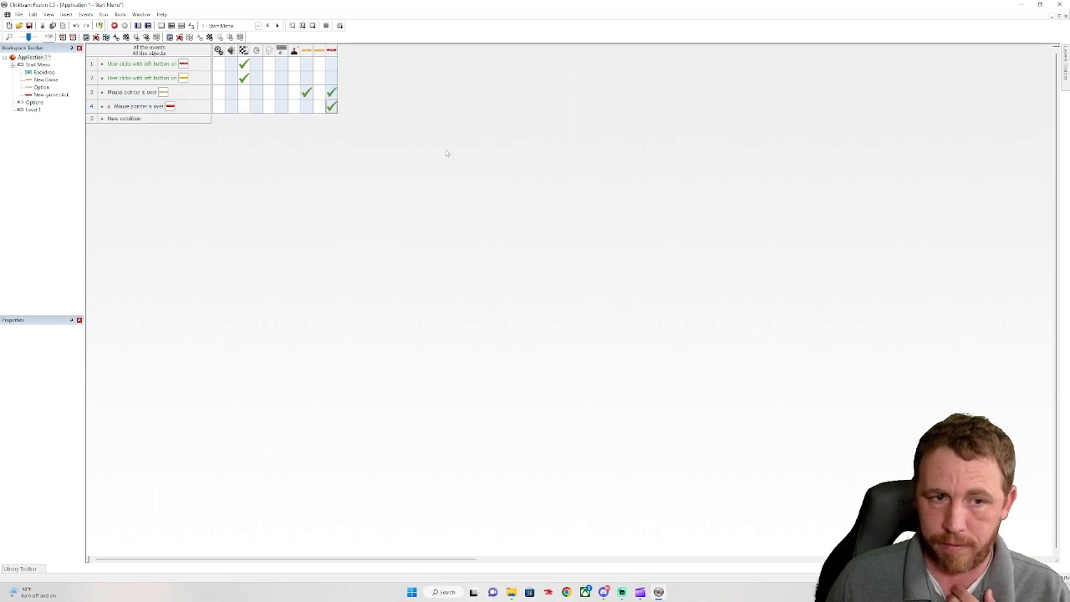
Build and run the game, test how the New Game button reacts to the mouse leaving it, and close the preview
{"action": "left_click", "coordinate": [102, 14]}
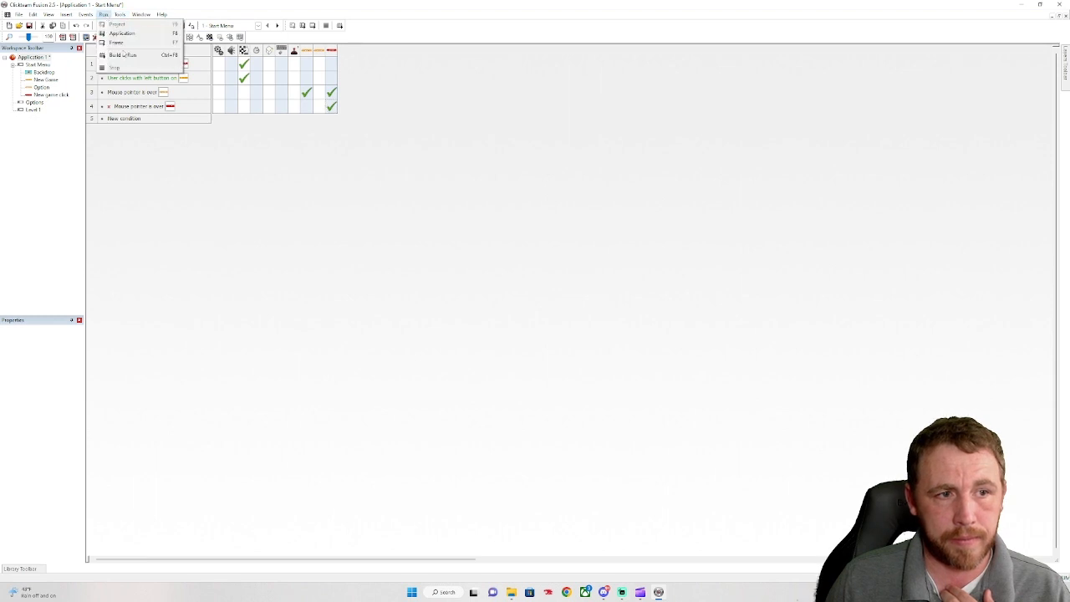
{"action": "left_click", "coordinate": [123, 54]}
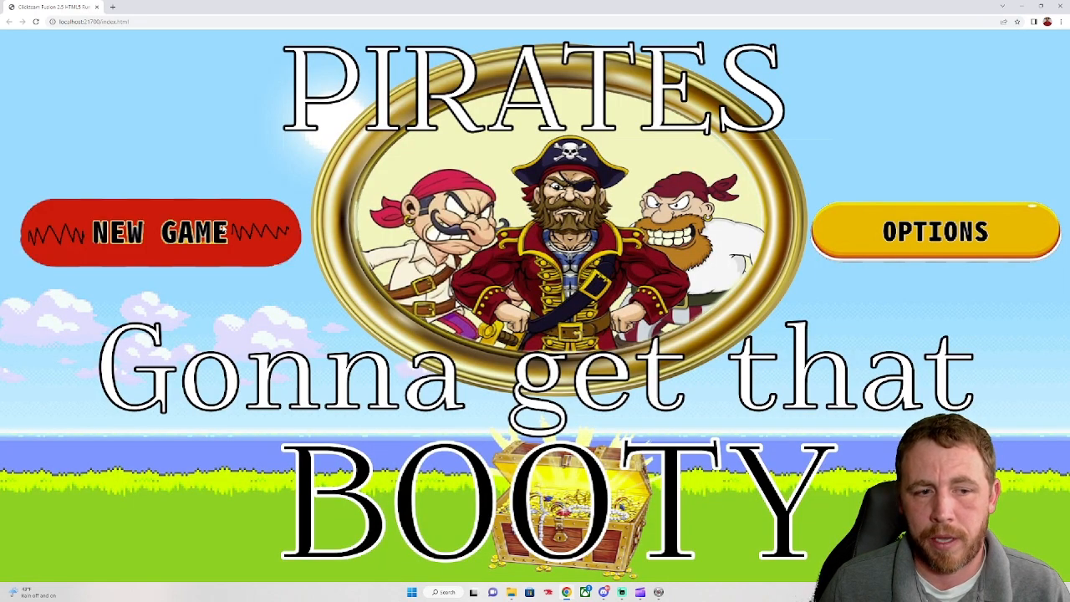
{"action": "left_click", "coordinate": [224, 232]}
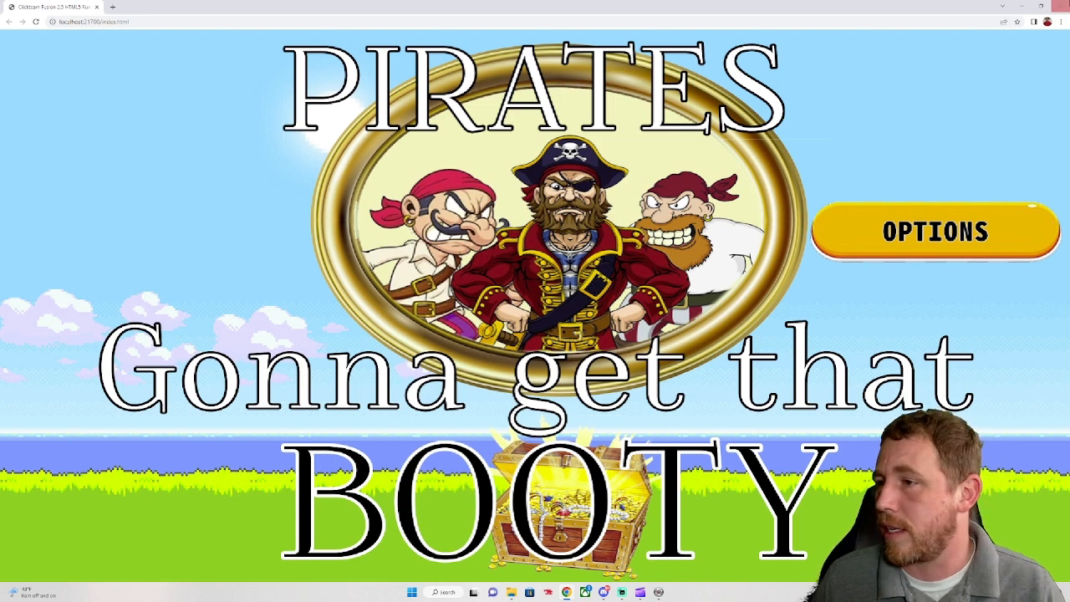
{"action": "left_click", "coordinate": [1061, 6]}
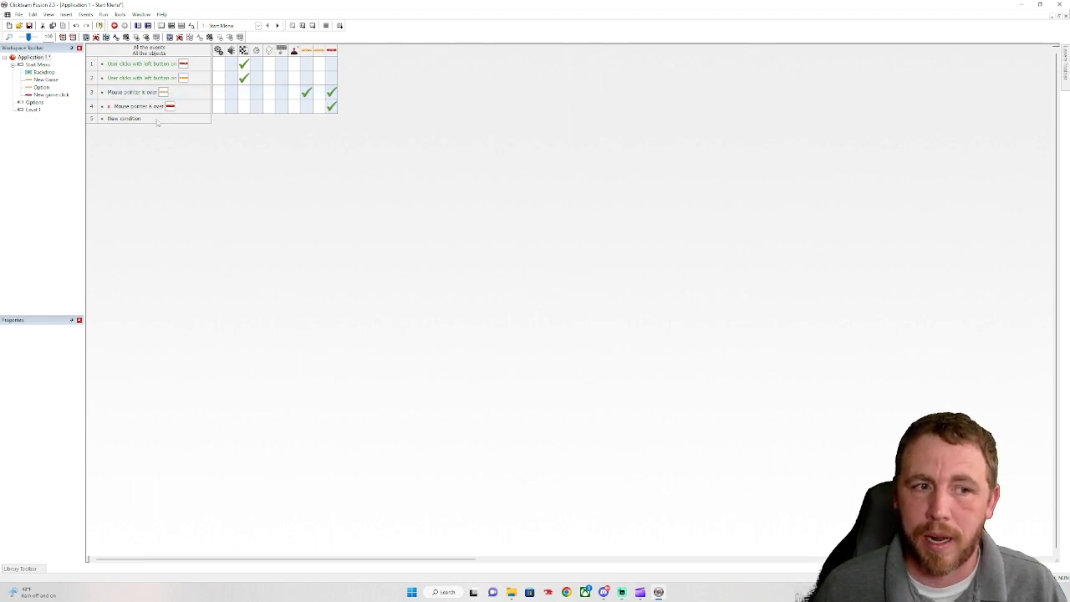
Add a negated mouse-pointer-over-object condition for the orange New Game button as a new event
{"action": "double_click", "coordinate": [125, 118]}
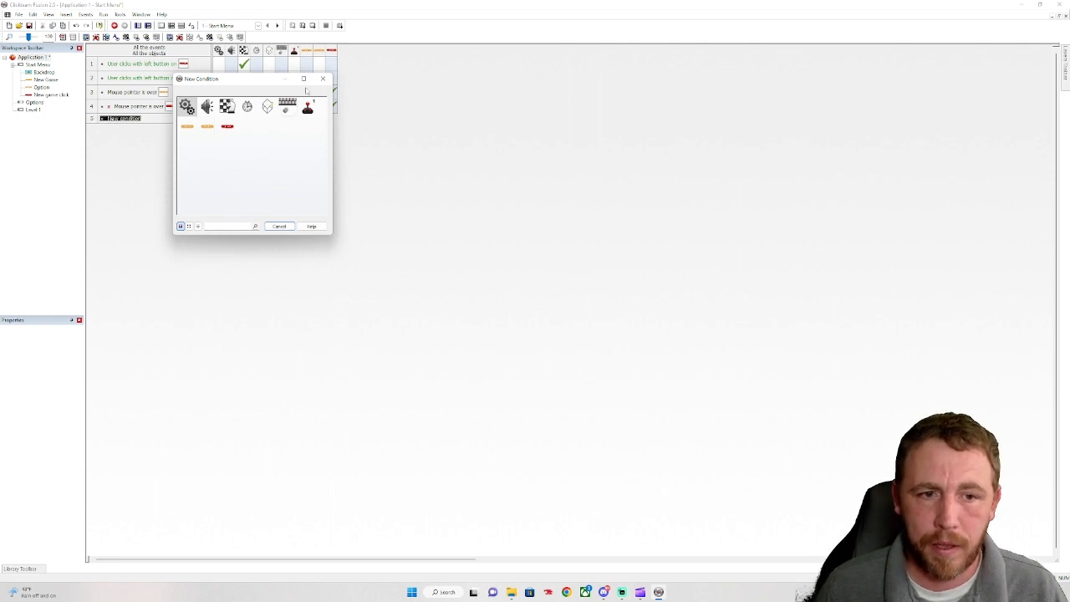
{"action": "left_click", "coordinate": [287, 106]}
{"action": "mouse_move", "coordinate": [322, 120]}
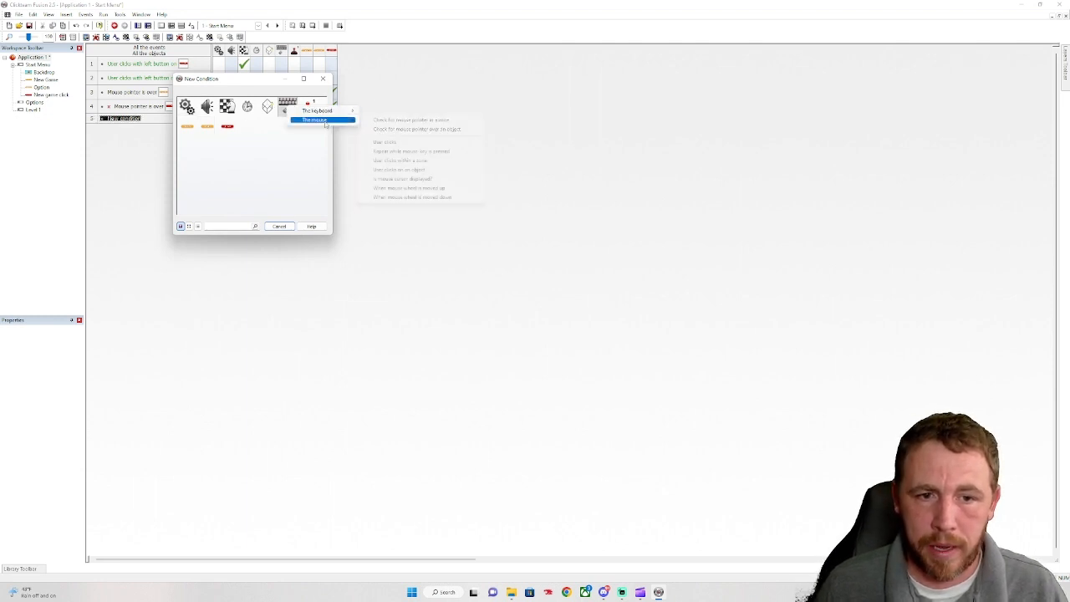
{"action": "left_click", "coordinate": [416, 130]}
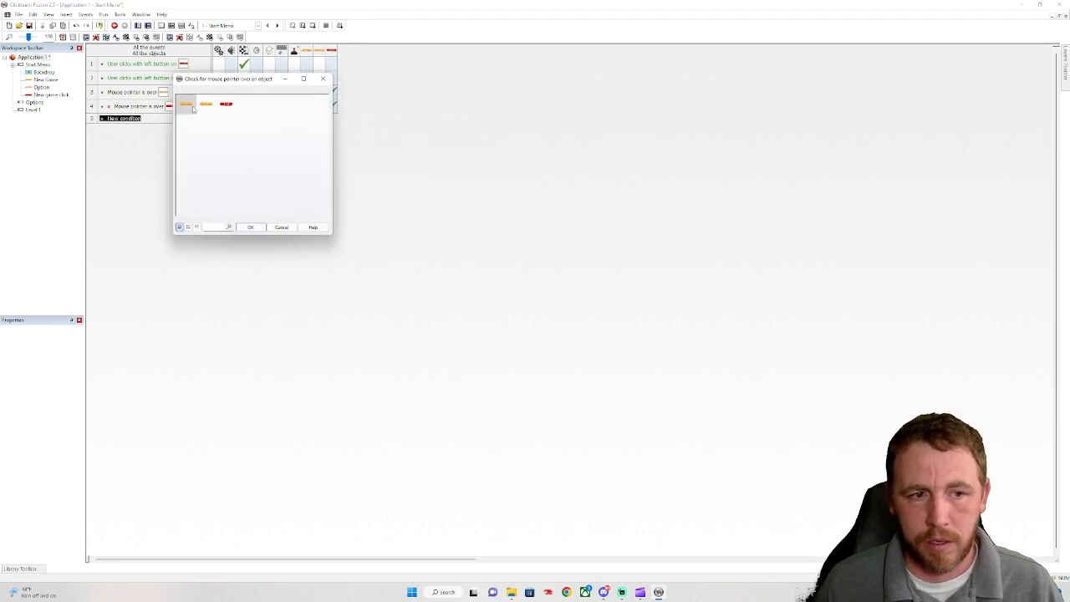
{"action": "double_click", "coordinate": [192, 107]}
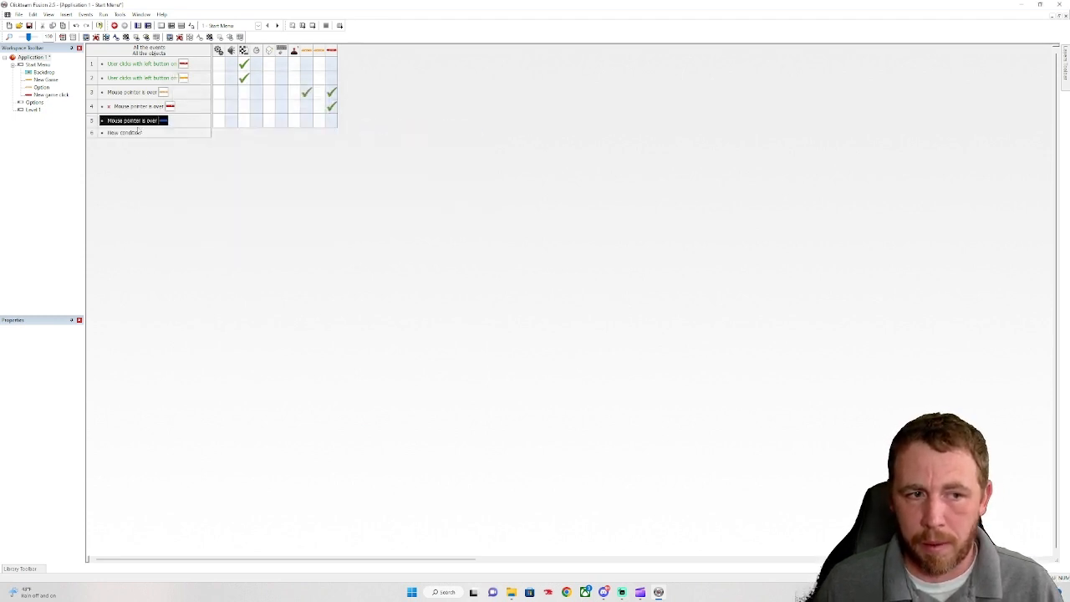
{"action": "right_click", "coordinate": [139, 124]}
{"action": "left_click", "coordinate": [162, 155]}
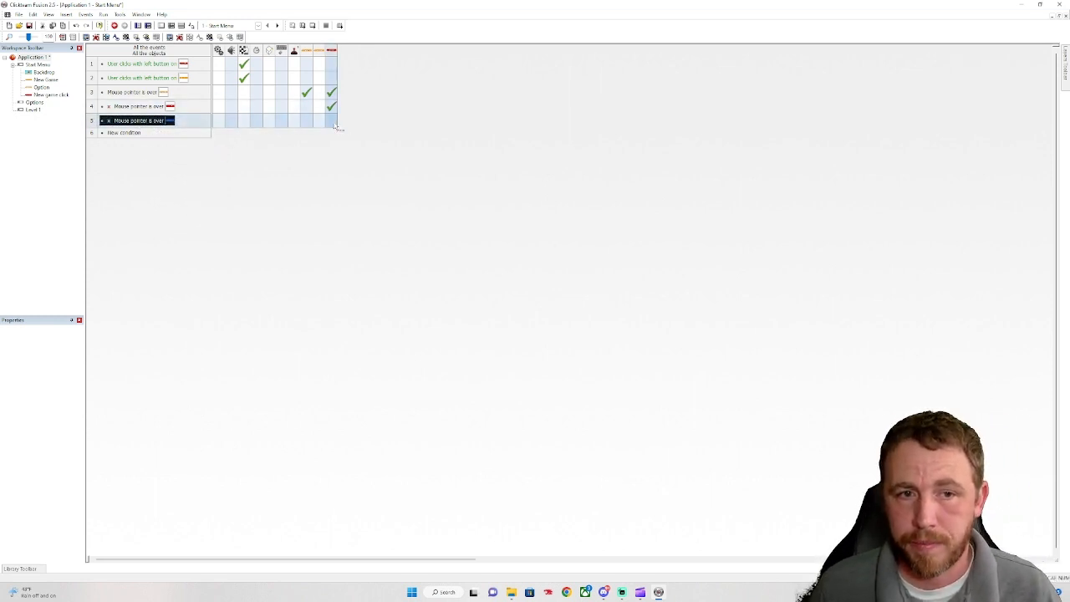
Make the orange New Game button reappear in the event for the pointer not being over it
{"action": "left_click", "coordinate": [306, 123]}
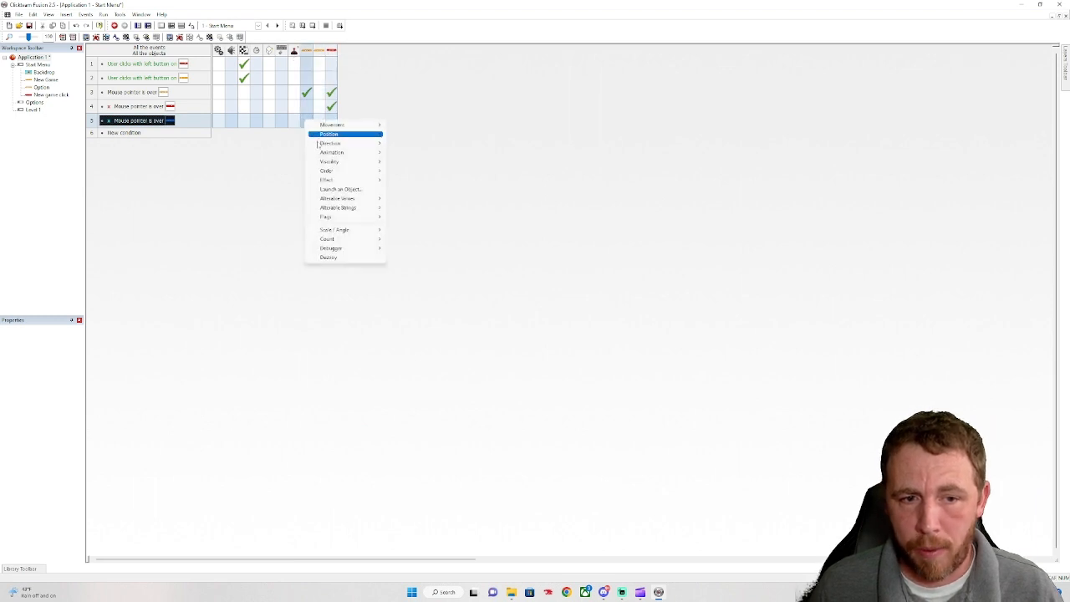
{"action": "mouse_move", "coordinate": [333, 163]}
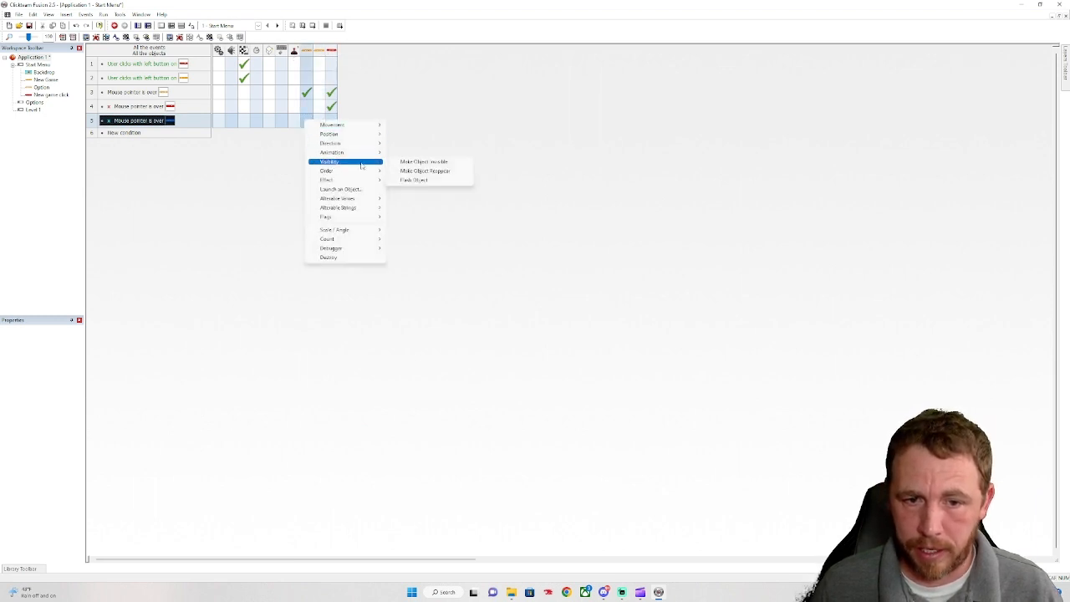
{"action": "left_click", "coordinate": [441, 171]}
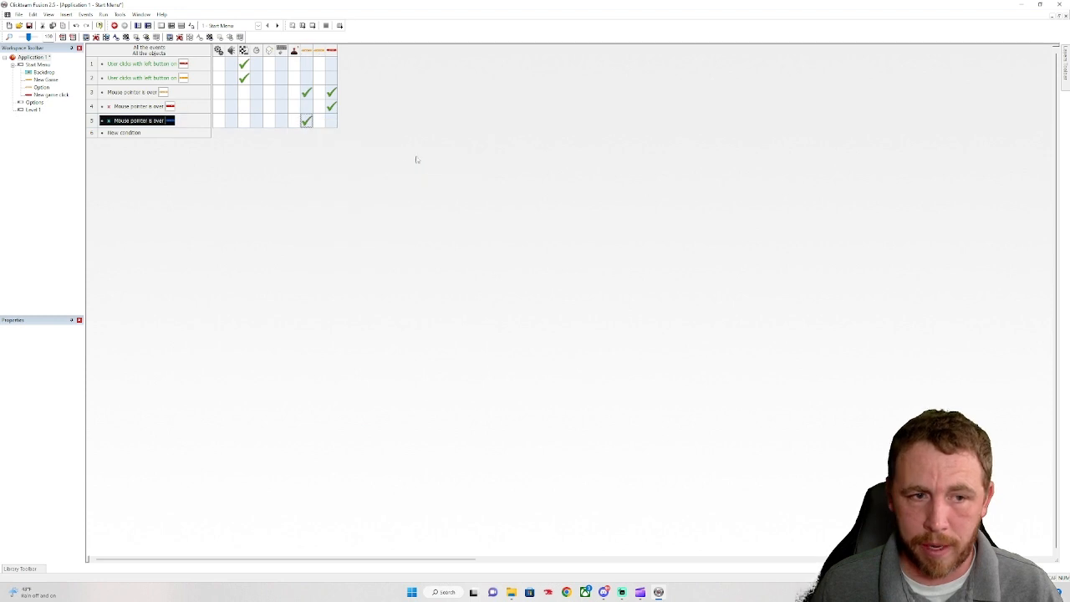
Build and run the game, start a new game with the New Game button, and close the preview
{"action": "left_click", "coordinate": [103, 14]}
{"action": "left_click", "coordinate": [126, 55]}
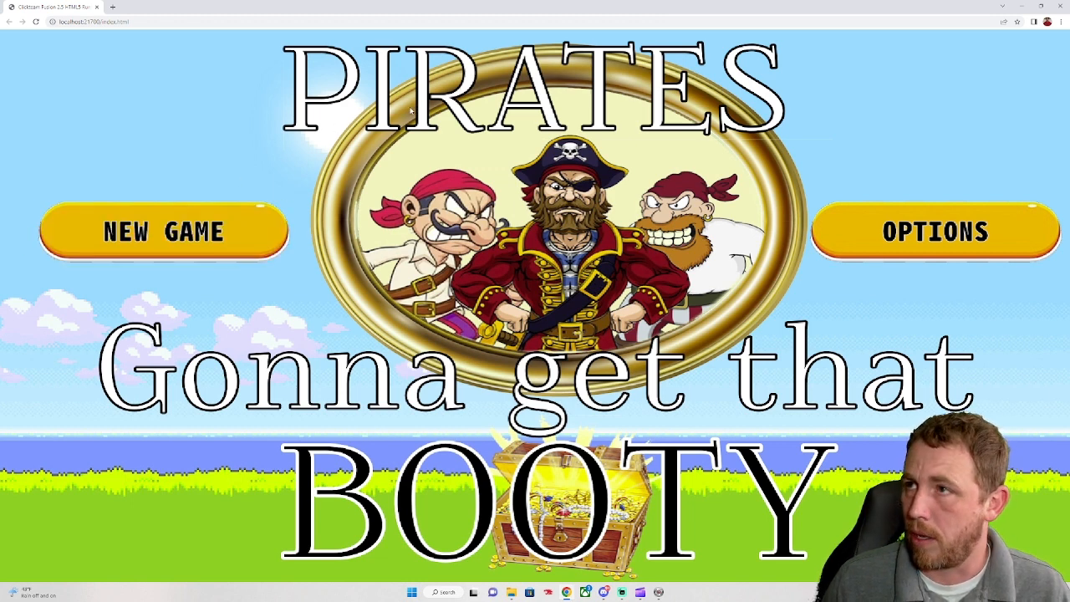
{"action": "left_click", "coordinate": [143, 218]}
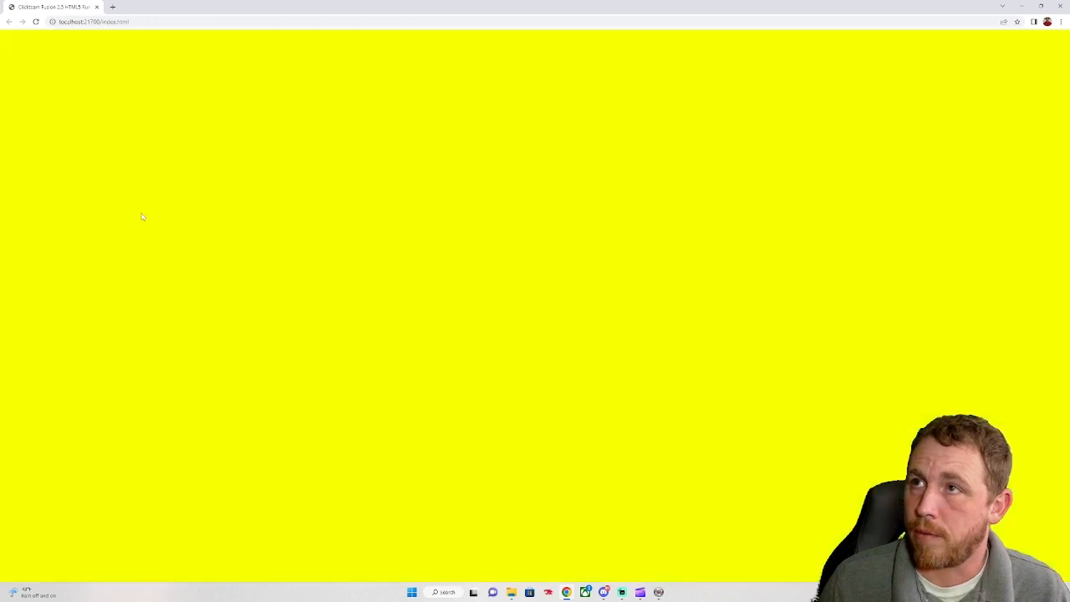
{"action": "left_click", "coordinate": [1060, 6]}
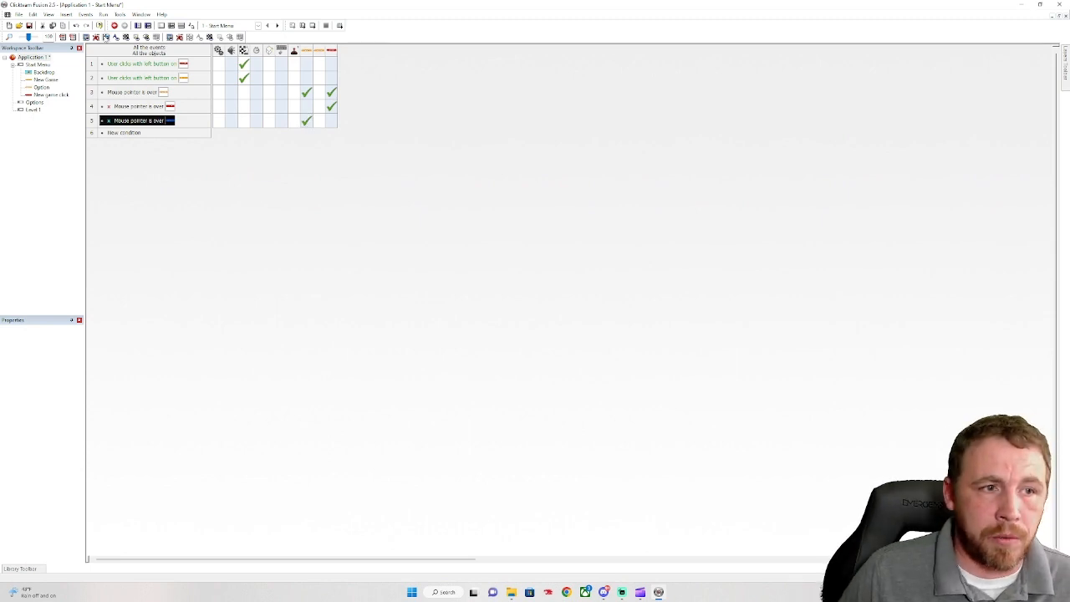
Return to the Start Menu frame layout and show the Library Window
{"action": "left_click", "coordinate": [106, 37]}
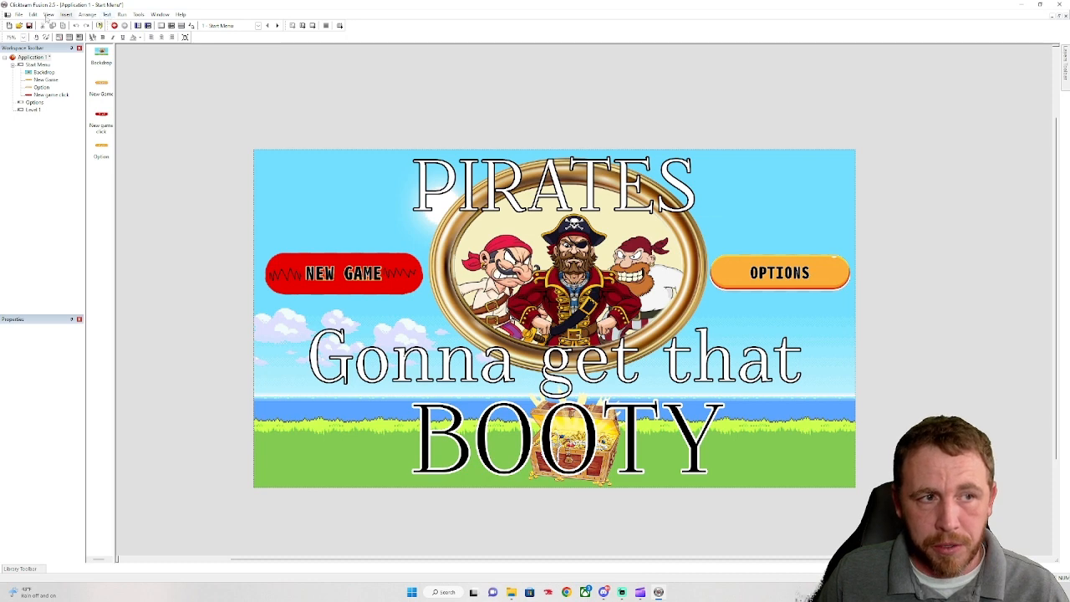
{"action": "left_click", "coordinate": [138, 15]}
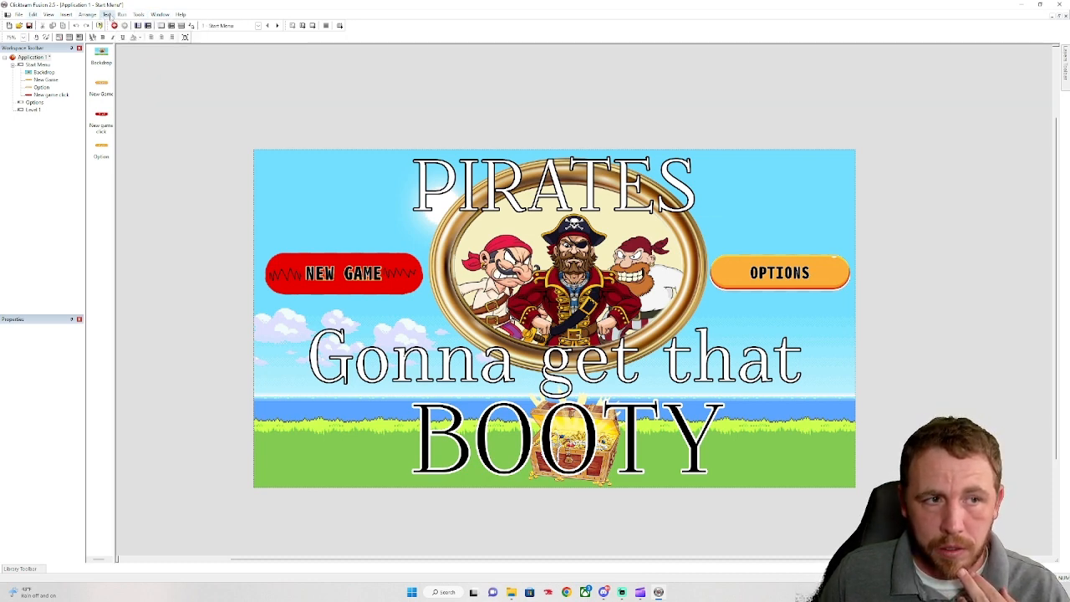
{"action": "left_click", "coordinate": [88, 14]}
{"action": "left_click", "coordinate": [88, 15]}
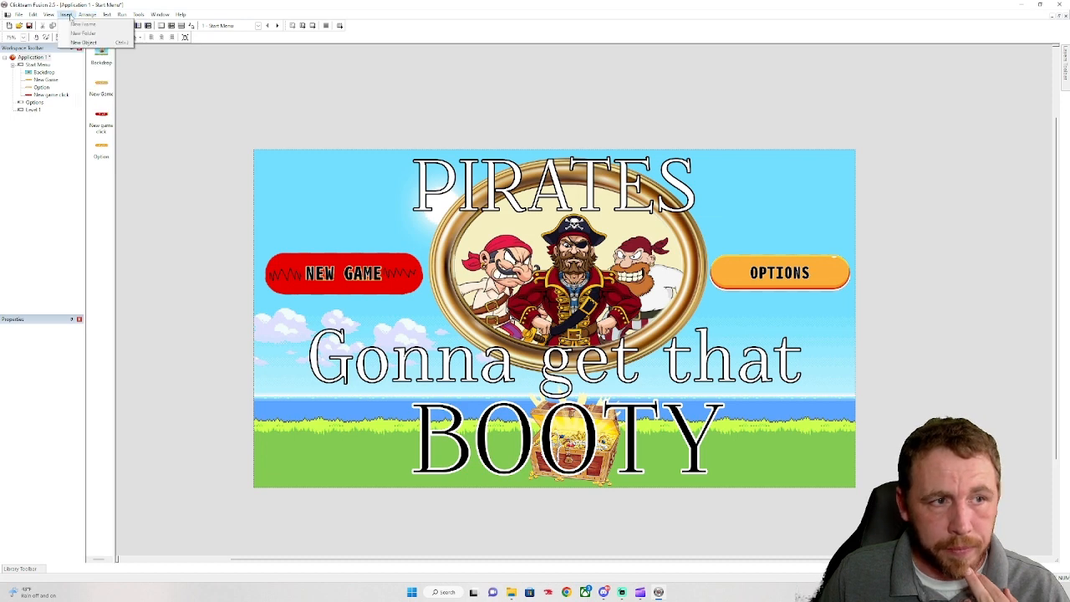
{"action": "left_click", "coordinate": [50, 15]}
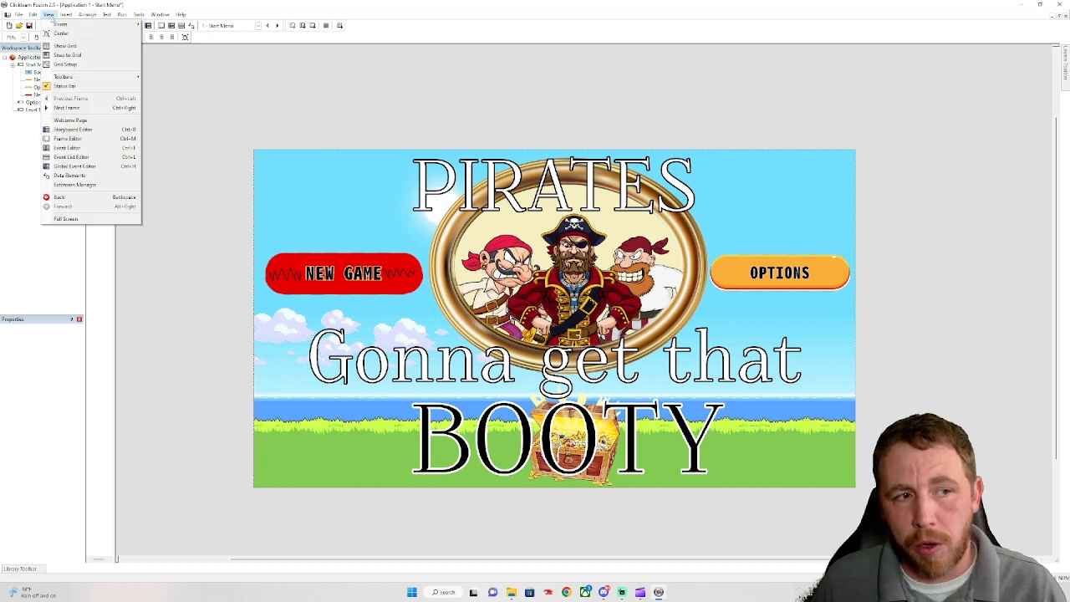
{"action": "left_click", "coordinate": [69, 78]}
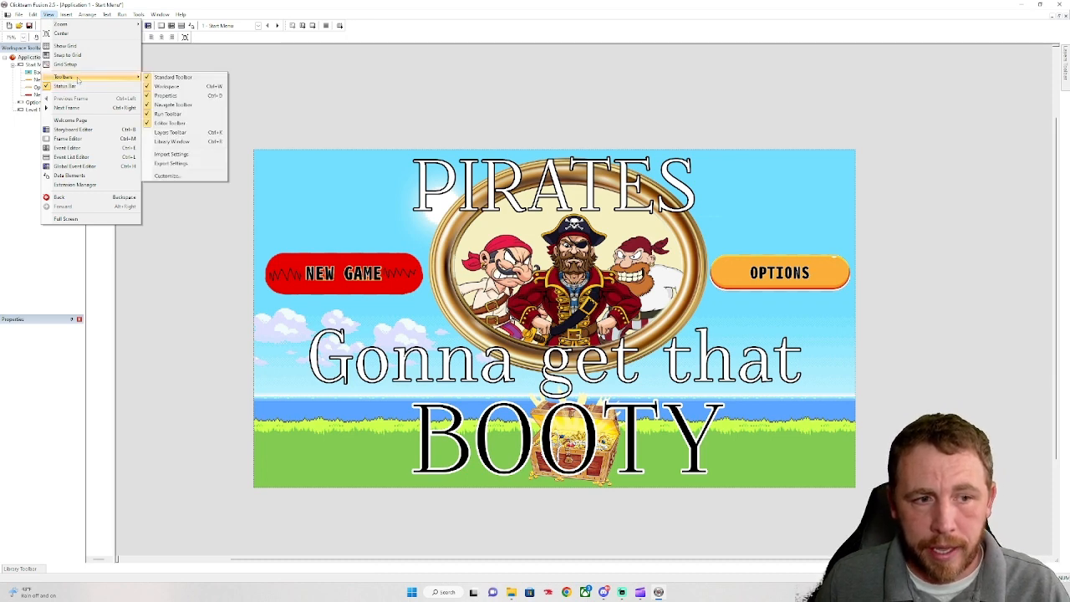
{"action": "left_click", "coordinate": [175, 141]}
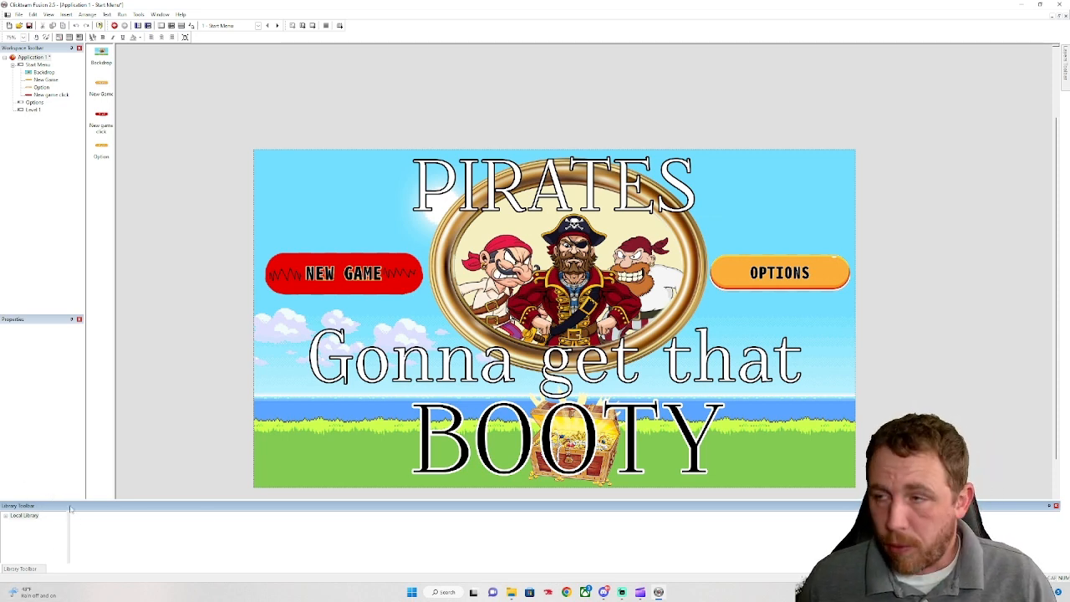
Expand the Local Library and browse the contents of its Backgrounds and Buttons and pointers categories
{"action": "left_click", "coordinate": [7, 518]}
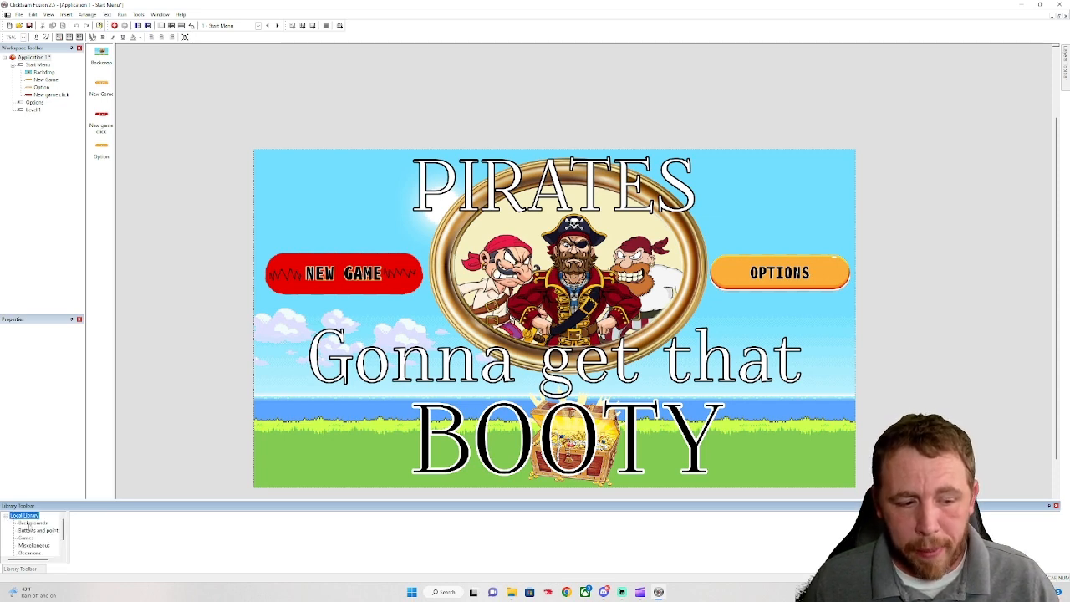
{"action": "left_click", "coordinate": [32, 522]}
{"action": "double_click", "coordinate": [103, 516]}
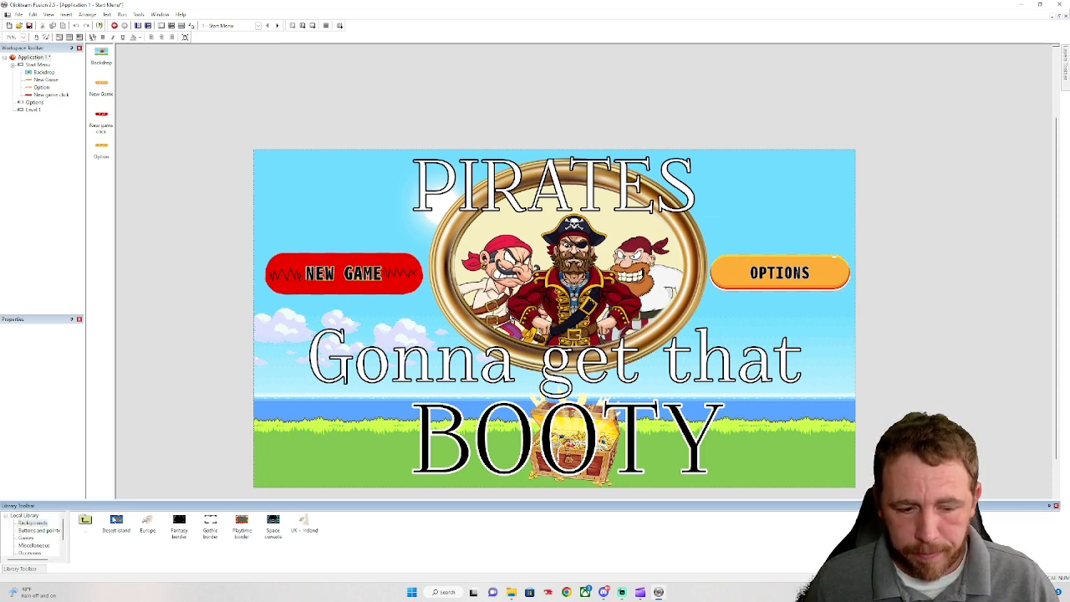
{"action": "left_click", "coordinate": [40, 530]}
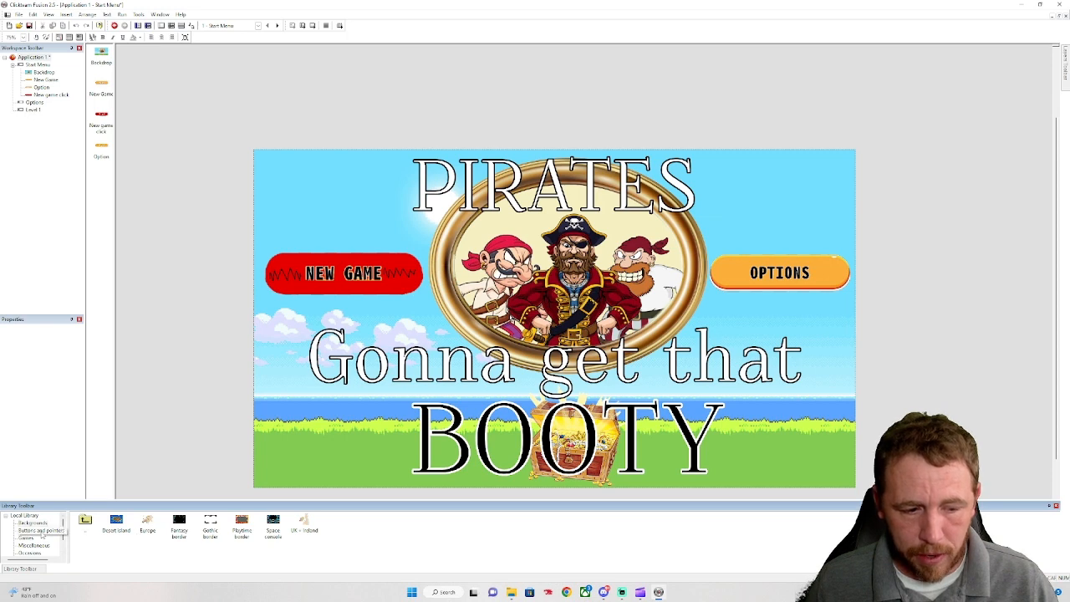
{"action": "double_click", "coordinate": [98, 516]}
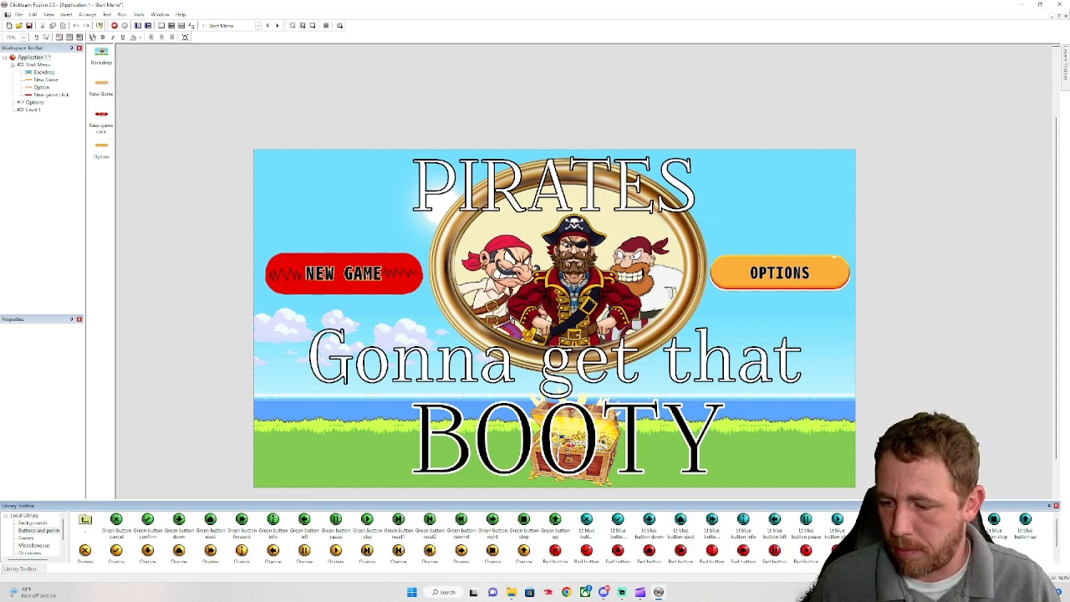
Open the Backdrops - Trees library in the Miscellaneous category of the Local Library
{"action": "left_click", "coordinate": [40, 540]}
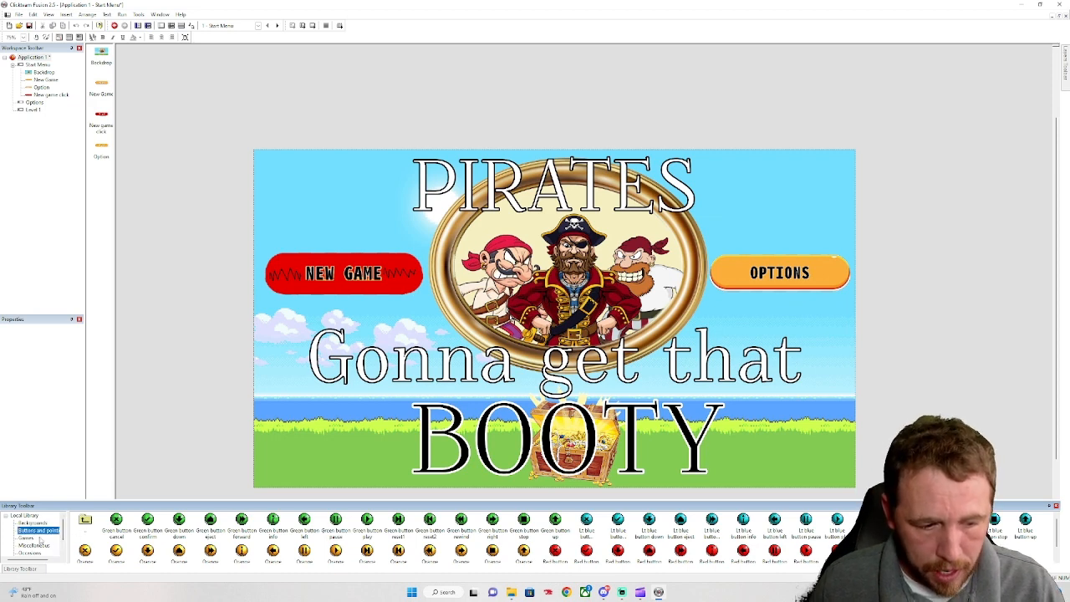
{"action": "scroll", "coordinate": [40, 540], "scroll_direction": "down", "scroll_amount": 1}
{"action": "left_click", "coordinate": [38, 533]}
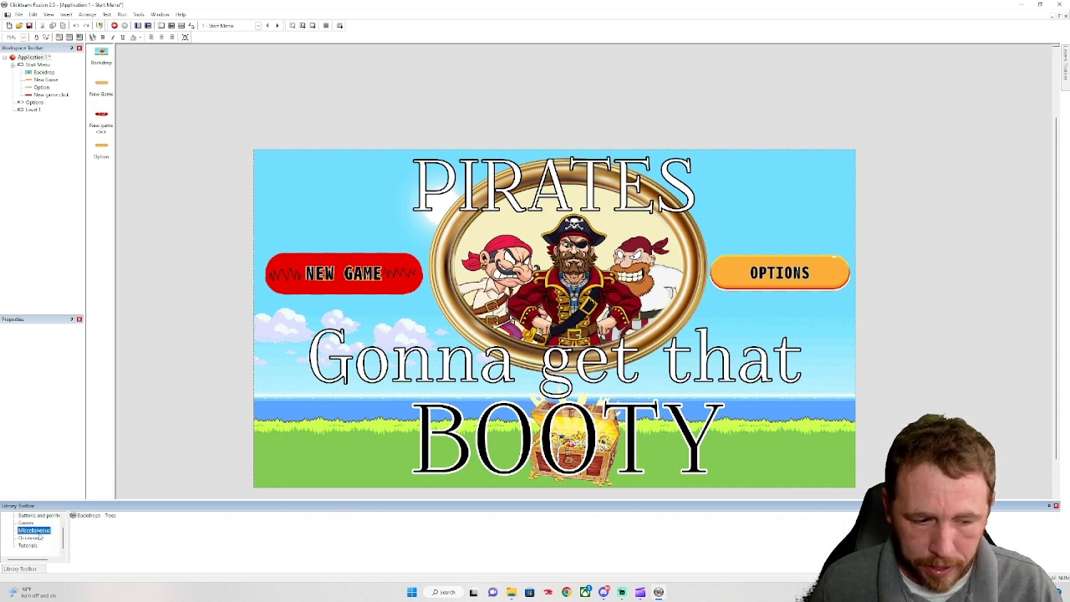
{"action": "left_click", "coordinate": [94, 520]}
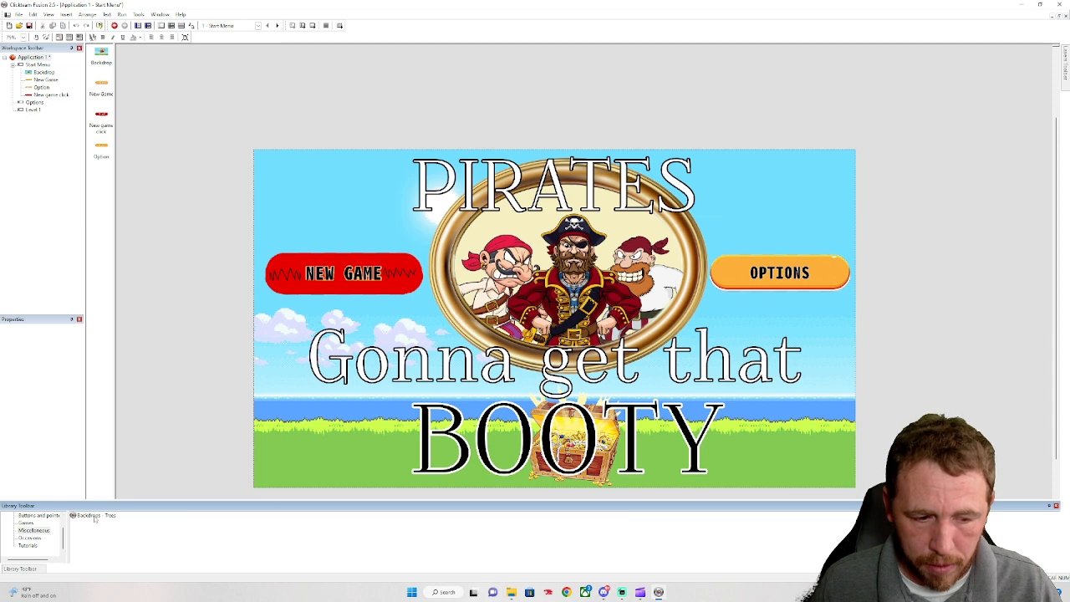
{"action": "double_click", "coordinate": [95, 519]}
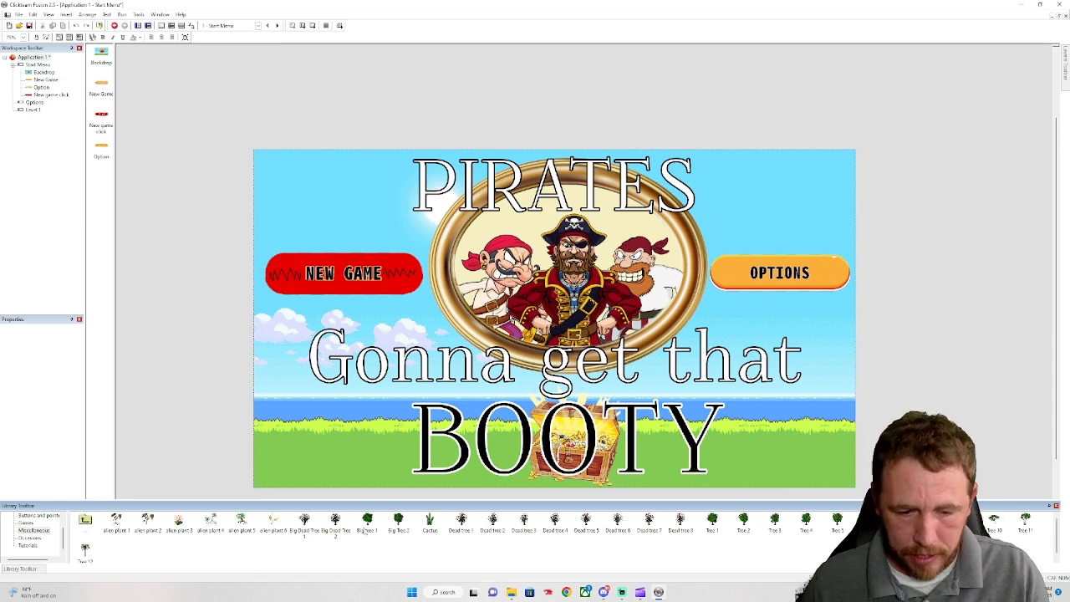
Add the Big tree 1 backdrop from the library to the Start Menu frame, on the grass beside the word BOOTY
{"action": "left_click_drag", "start_coordinate": [366, 523], "coordinate": [345, 356]}
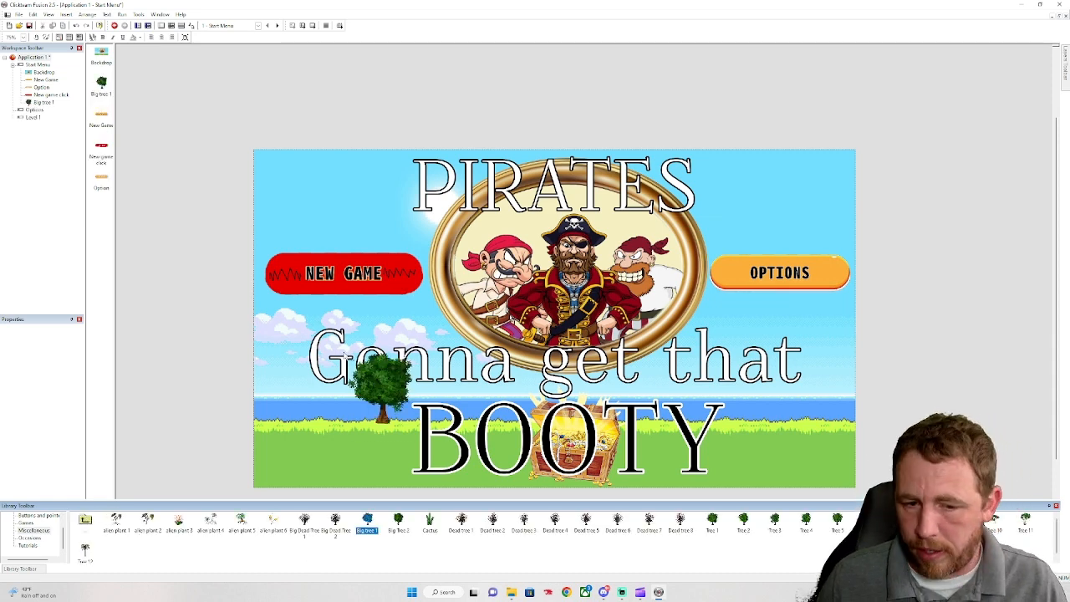
{"action": "left_click", "coordinate": [339, 407]}
{"action": "left_click_drag", "start_coordinate": [339, 407], "coordinate": [330, 433]}
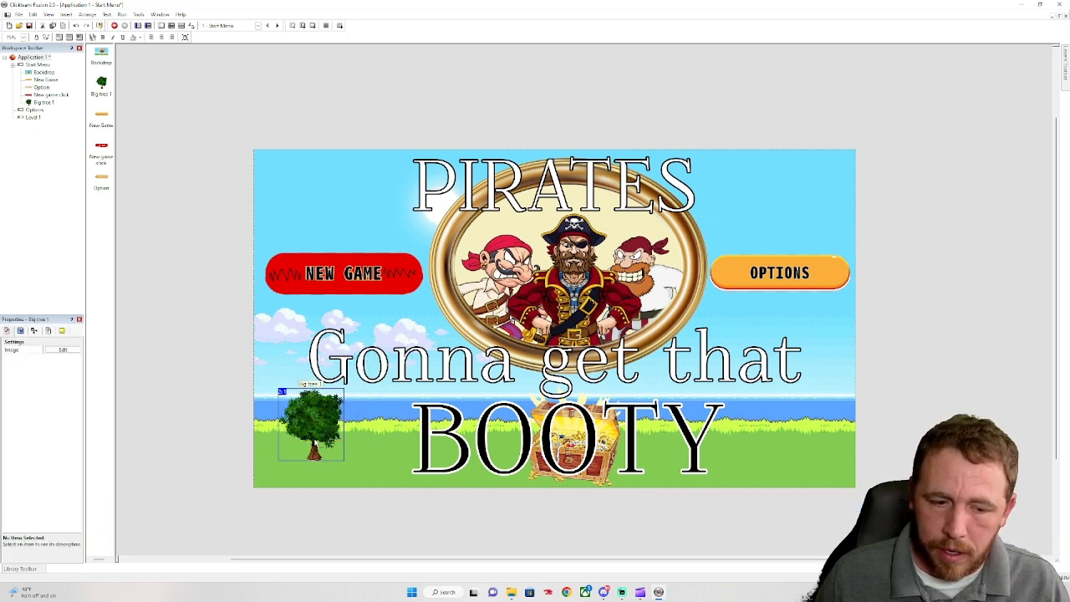
Delete the Big tree 1 object from the Start Menu frame and show the tree library again
{"action": "key", "text": "Delete"}
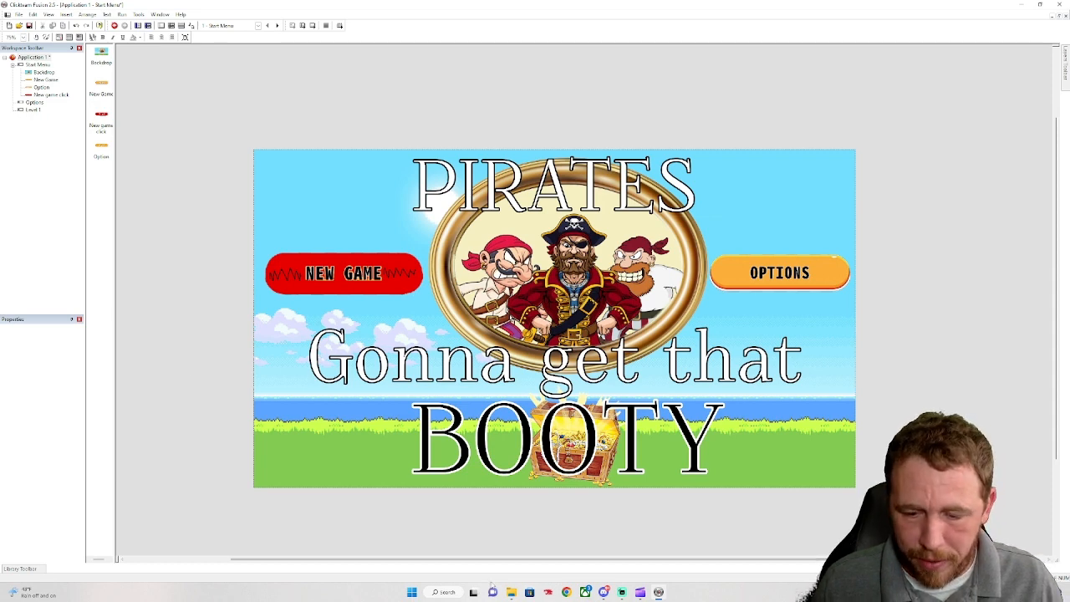
{"action": "left_click", "coordinate": [32, 569]}
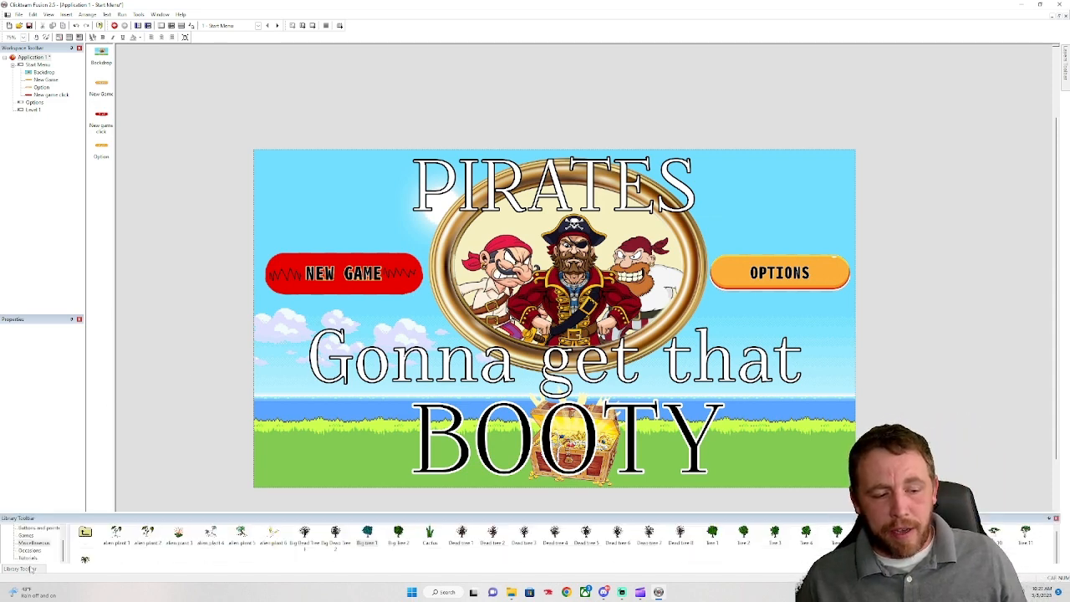